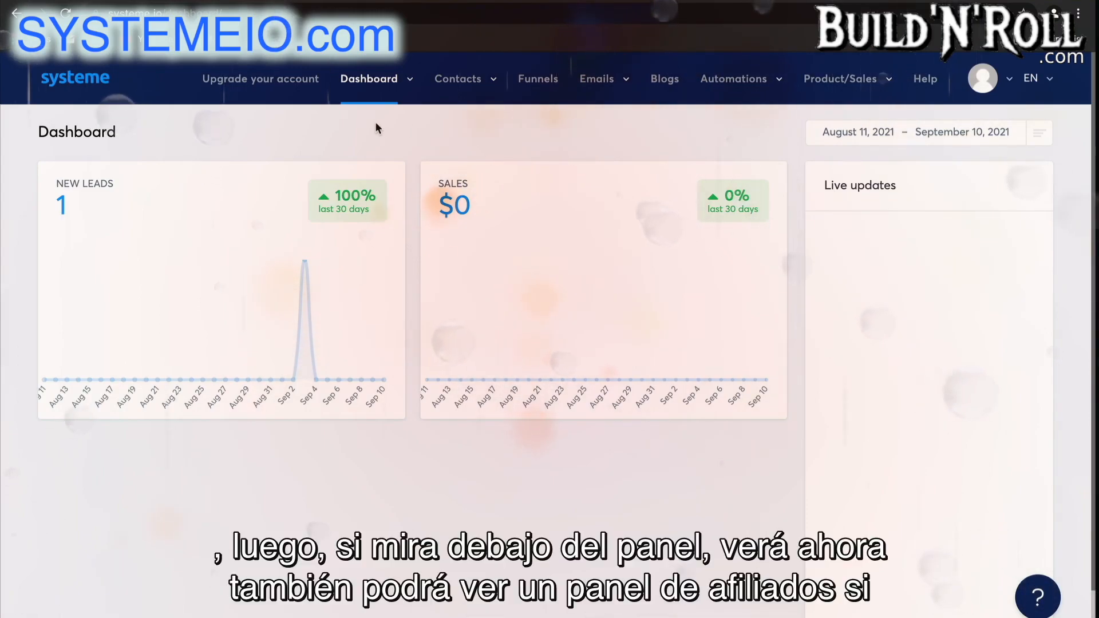
# Look over the main navigation sections and the fields of the contact creation form.
pyautogui.click(407, 80)
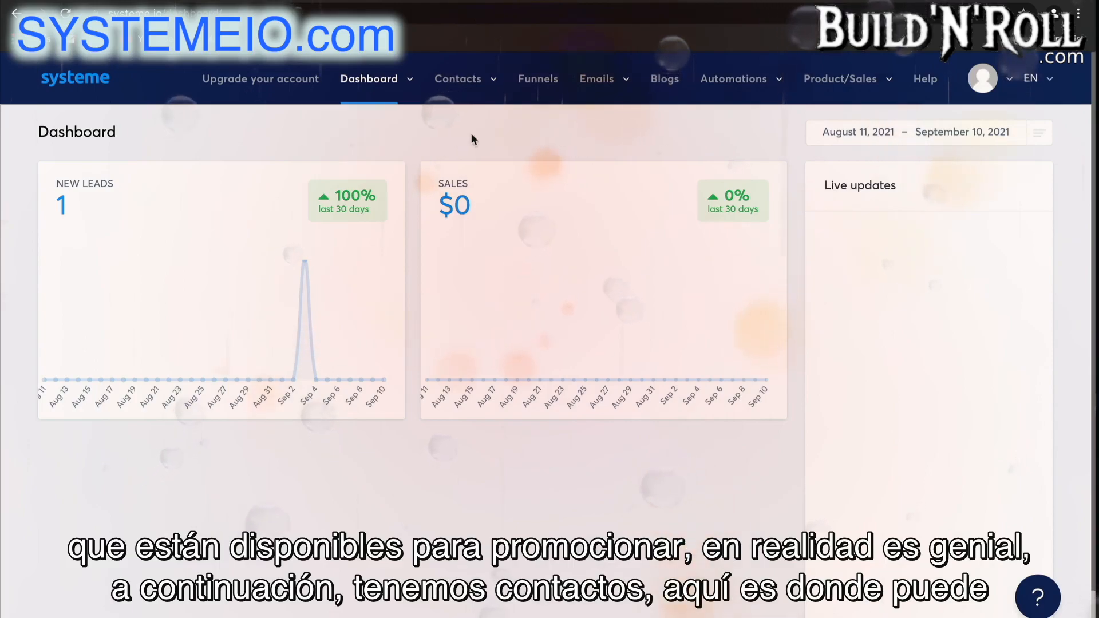
pyautogui.moveTo(473, 87)
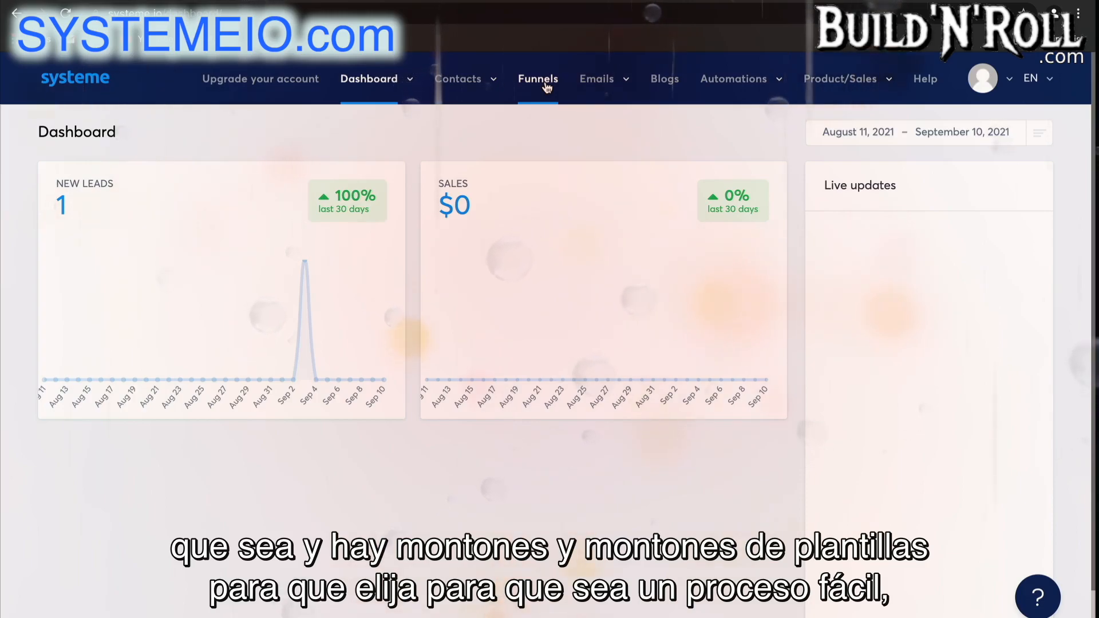
pyautogui.moveTo(591, 96)
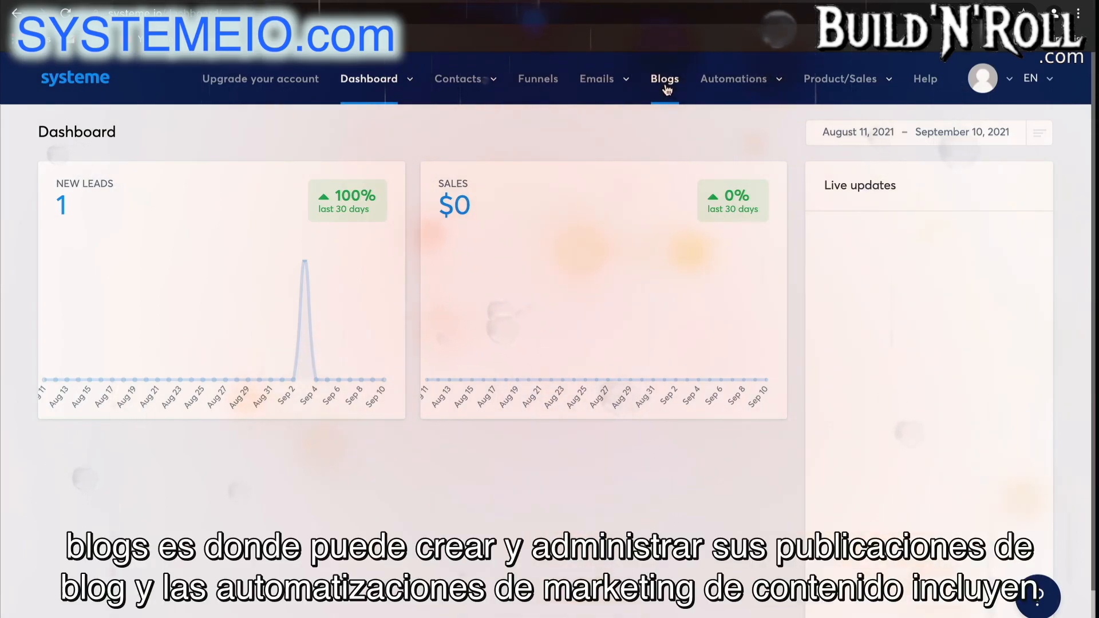
pyautogui.moveTo(692, 105)
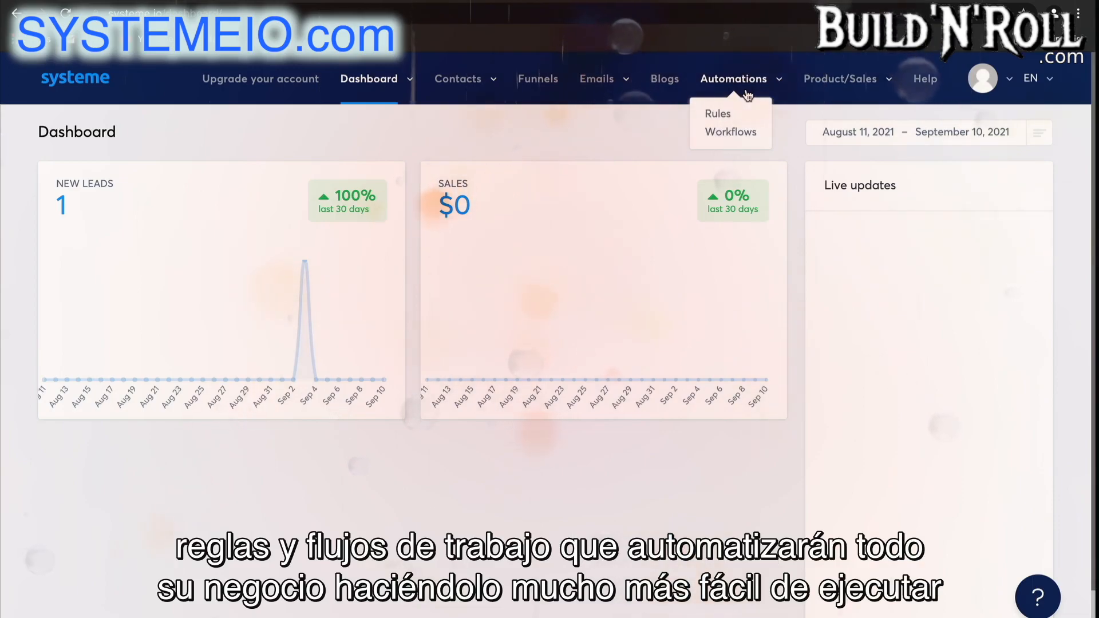
pyautogui.moveTo(821, 90)
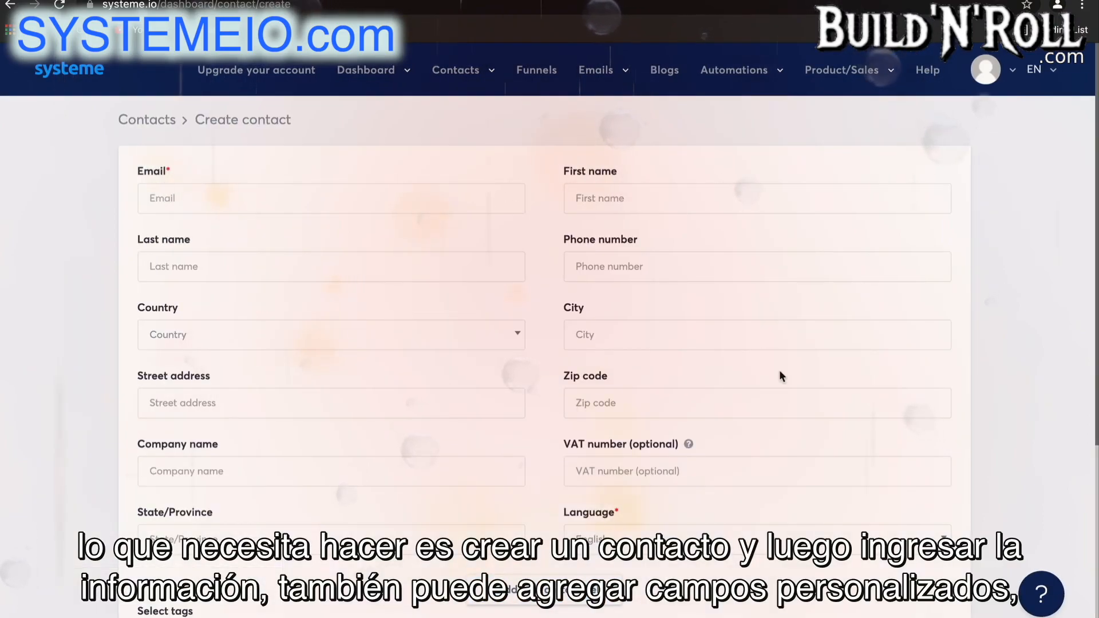
pyautogui.scroll(-2, 778, 375)
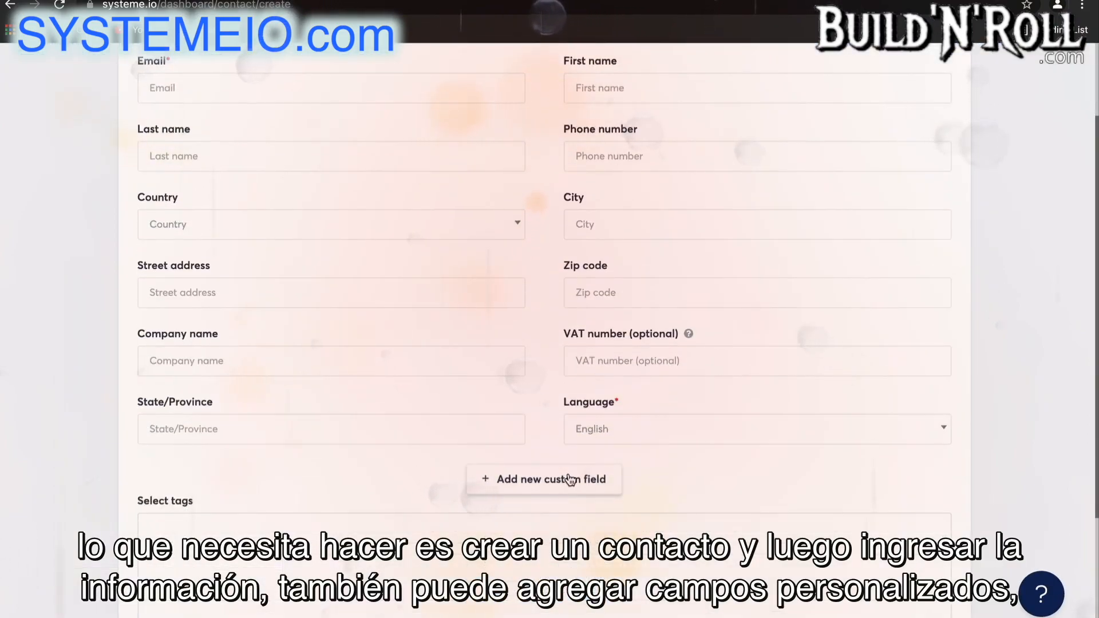
pyautogui.scroll(-3, 570, 480)
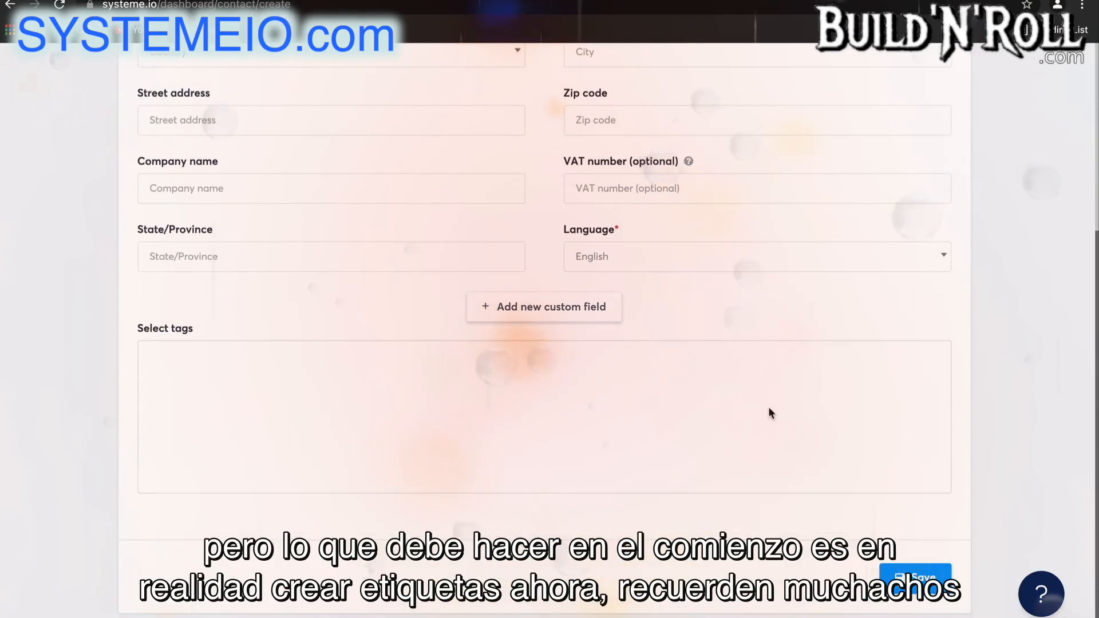
pyautogui.scroll(5, 768, 406)
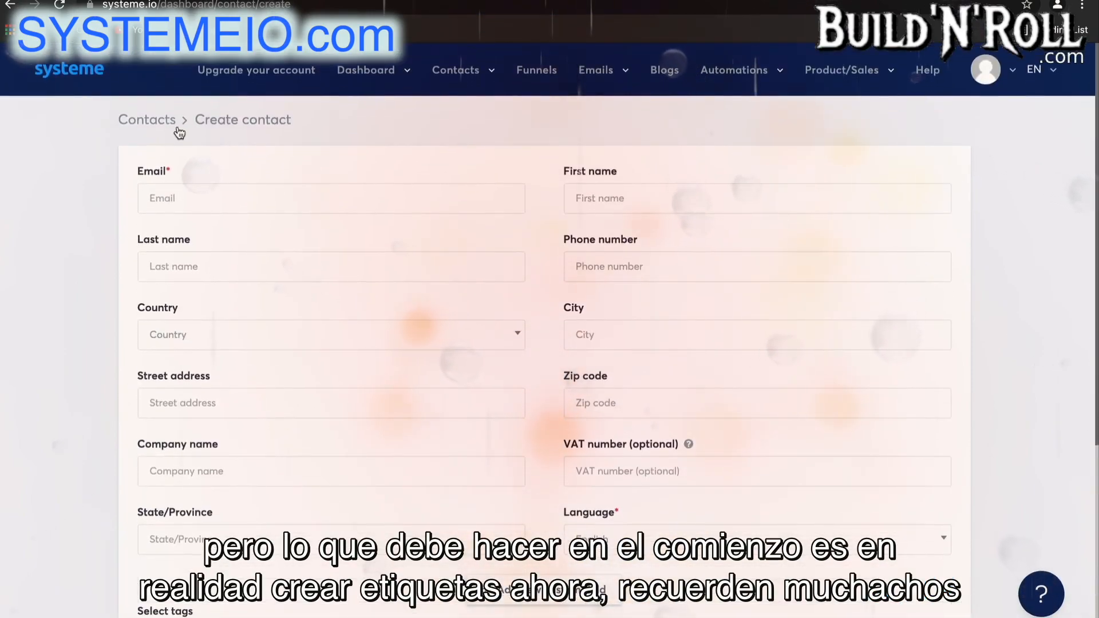
# Create a new contact tag named "Blog - leads" and save it.
pyautogui.moveTo(452, 71)
pyautogui.click(443, 125)
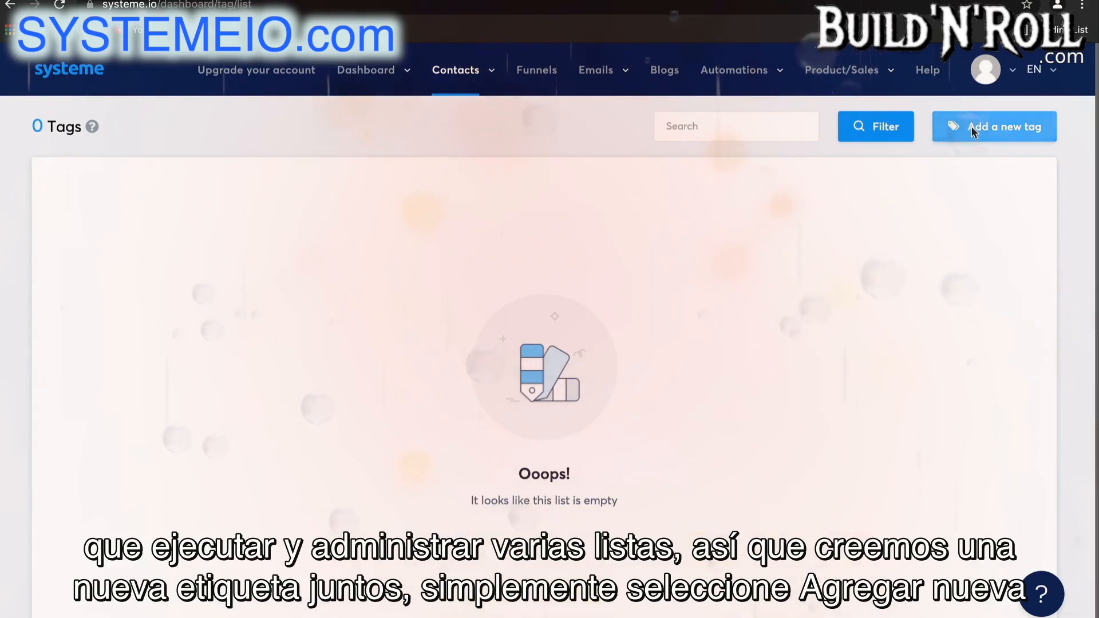
pyautogui.click(994, 127)
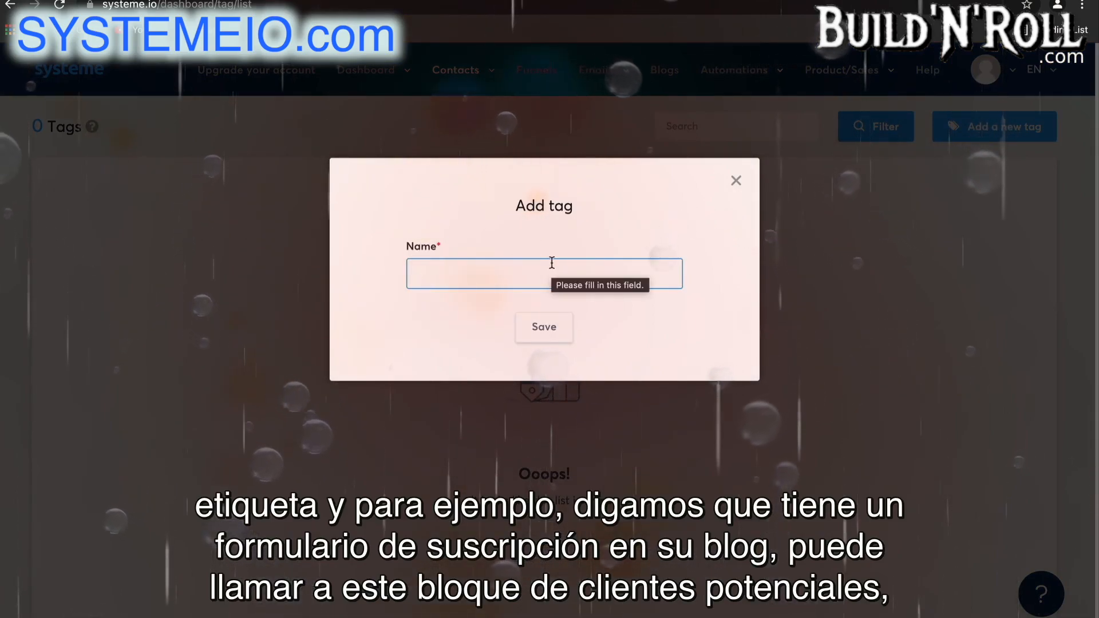
pyautogui.write('Blo')
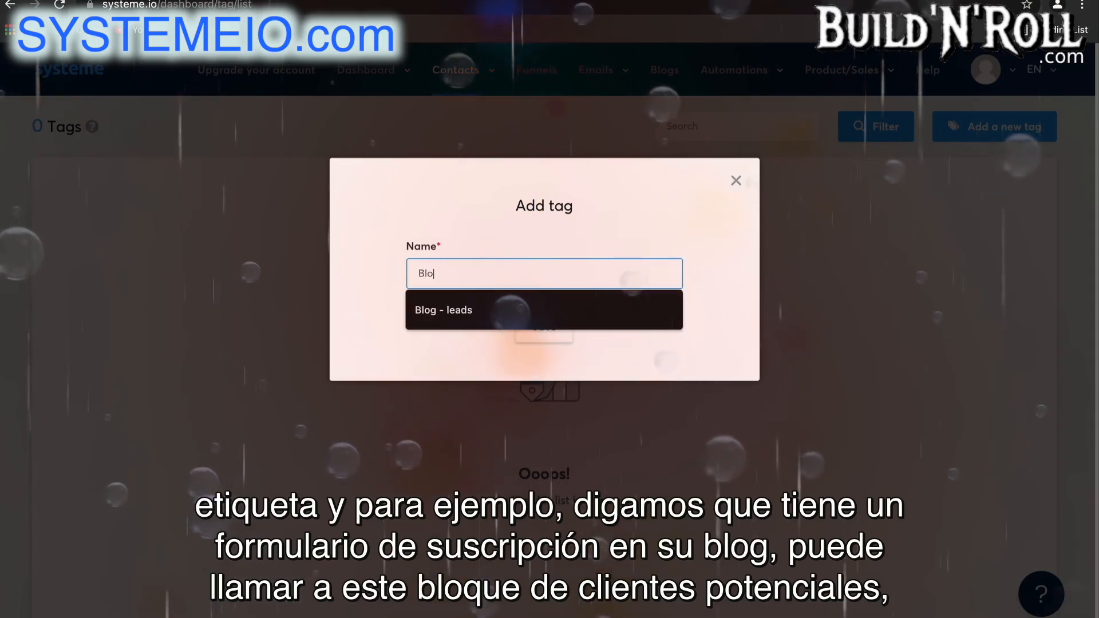
pyautogui.write('g - leads')
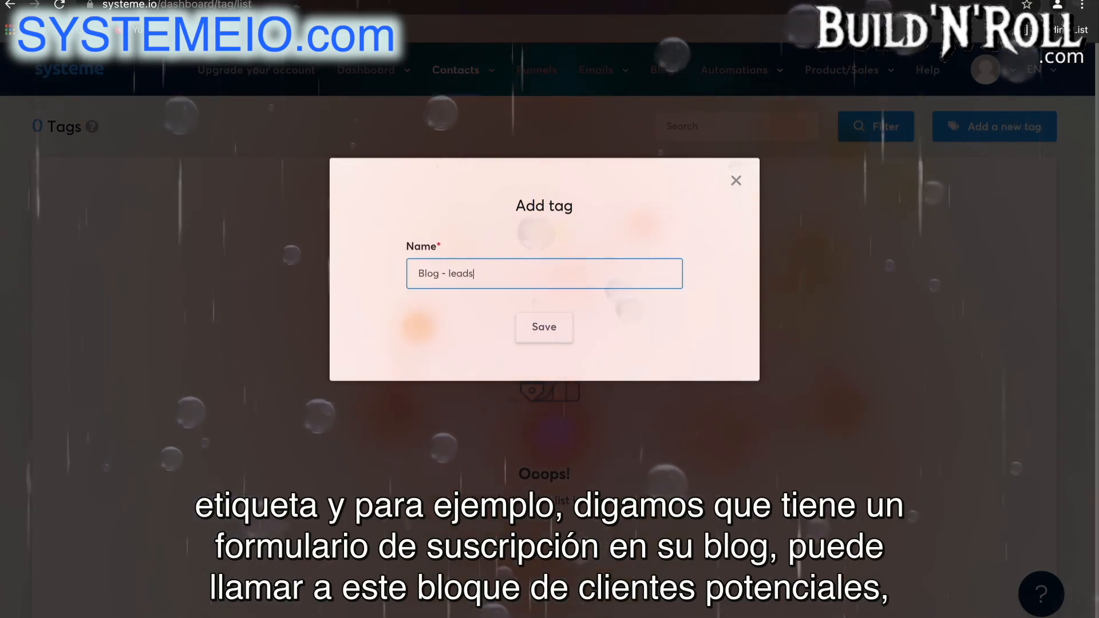
pyautogui.click(544, 335)
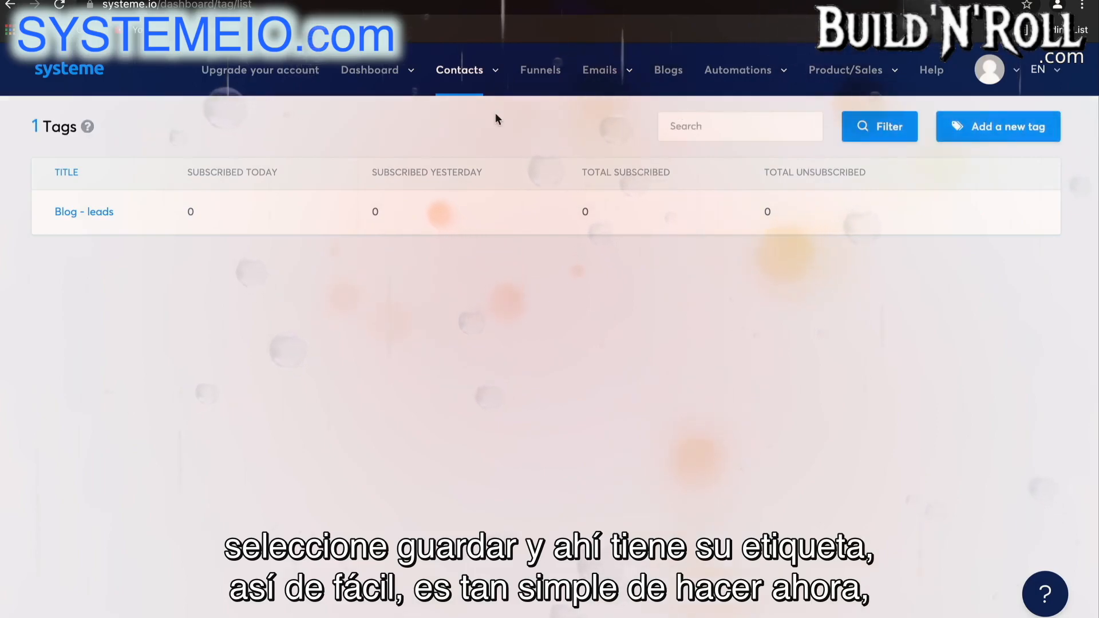
# Start a new contact from the contacts list and fill in the contact's e-mail address.
pyautogui.moveTo(481, 74)
pyautogui.click(467, 106)
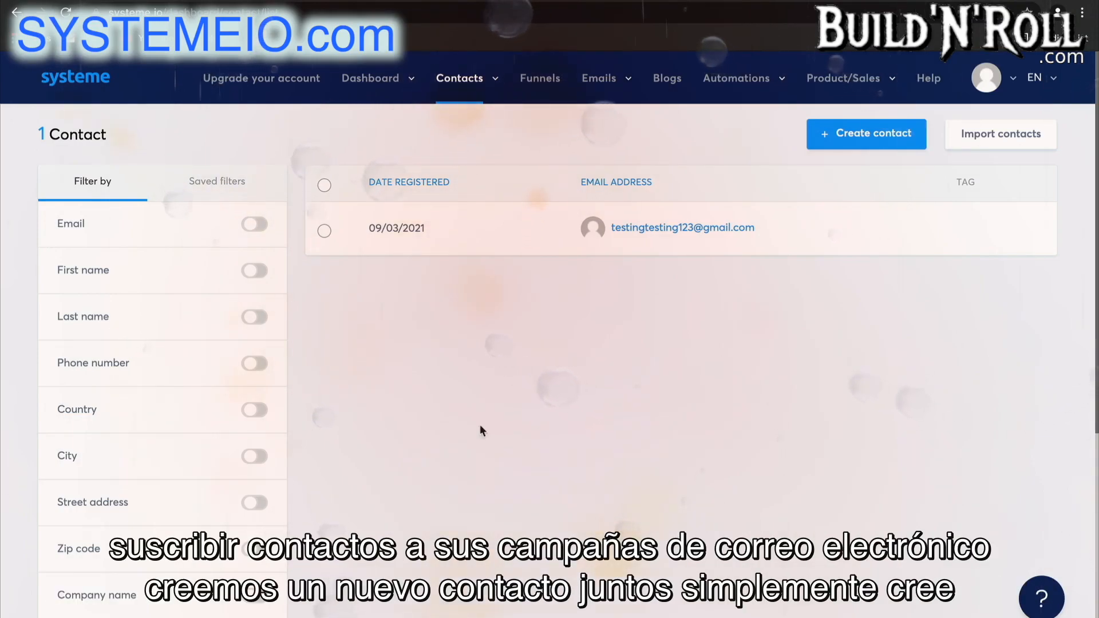
pyautogui.click(853, 134)
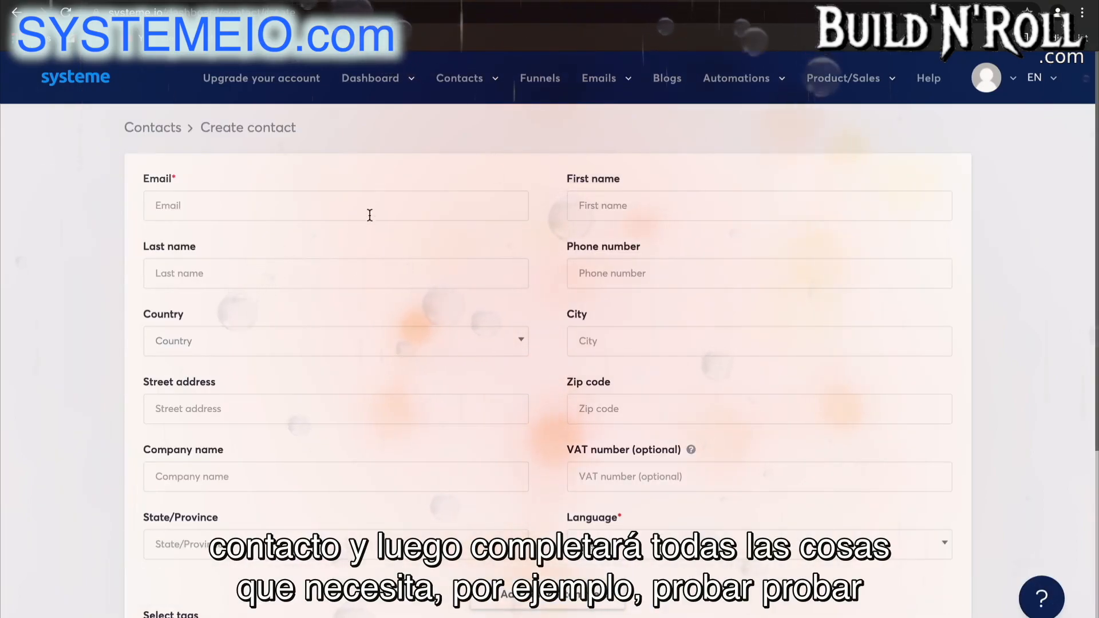
pyautogui.click(369, 217)
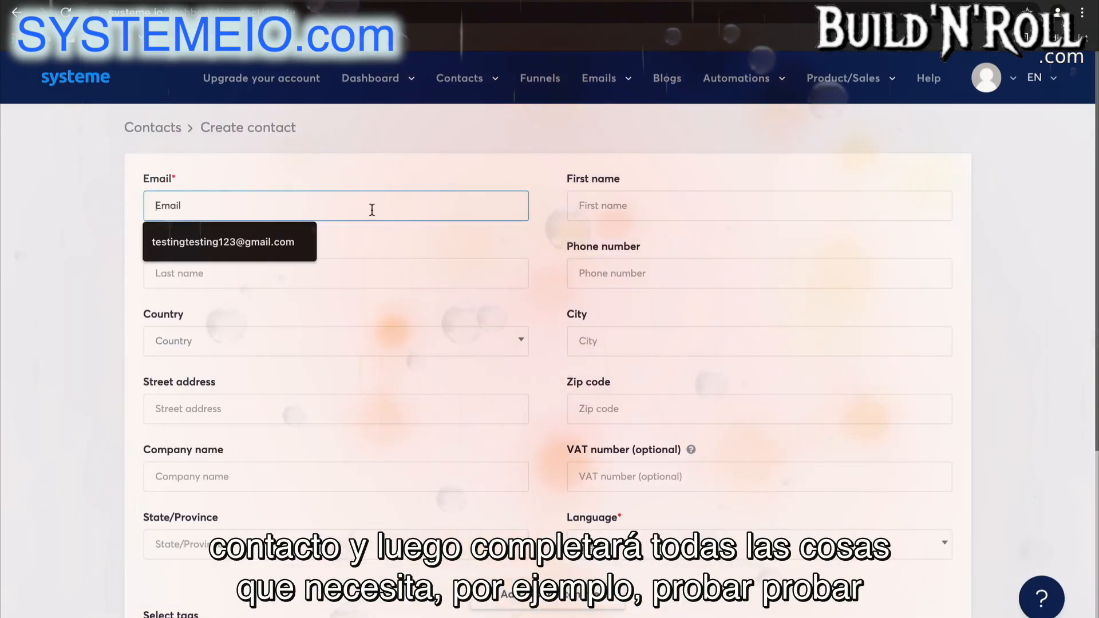
pyautogui.click(285, 241)
pyautogui.click(230, 204)
pyautogui.write('4')
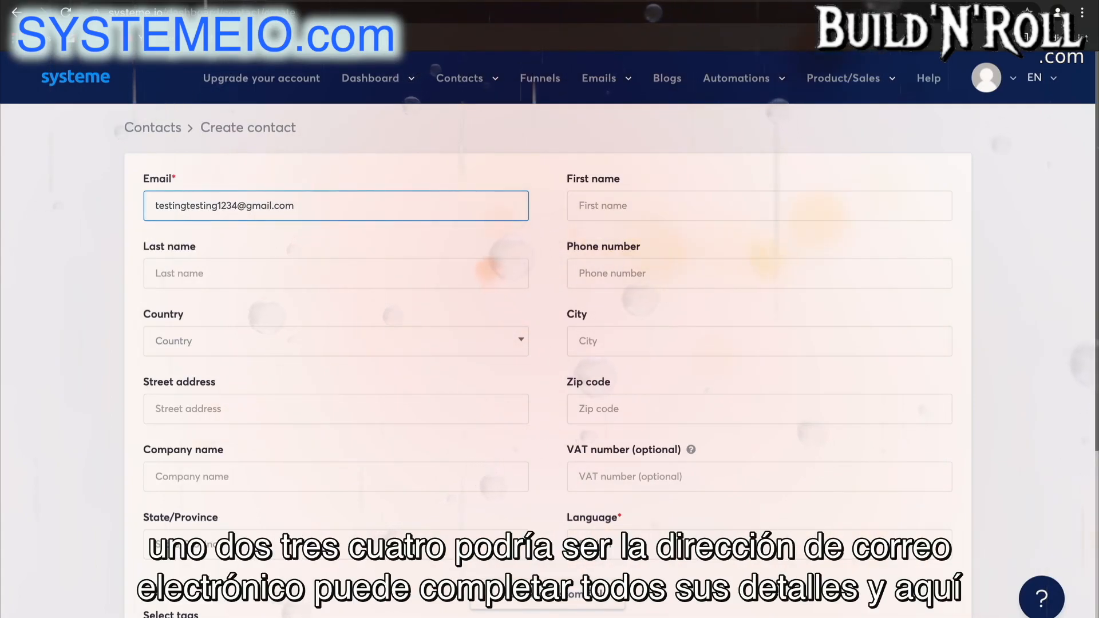
# Assign the "Blog - leads" tag to the new contact.
pyautogui.scroll(-3, 476, 413)
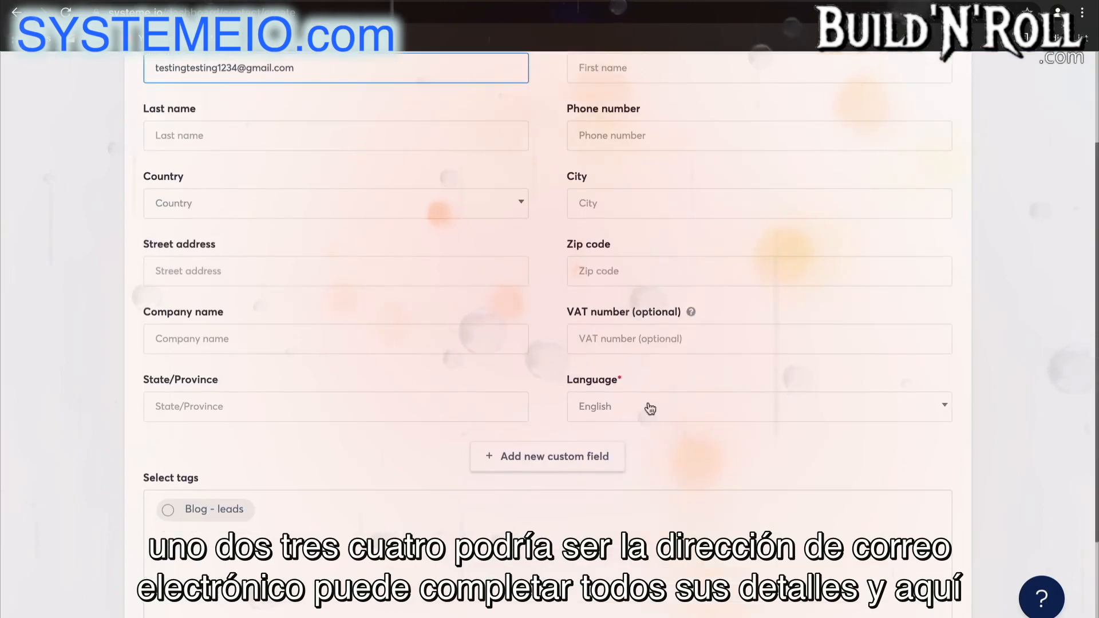
pyautogui.scroll(-2, 307, 514)
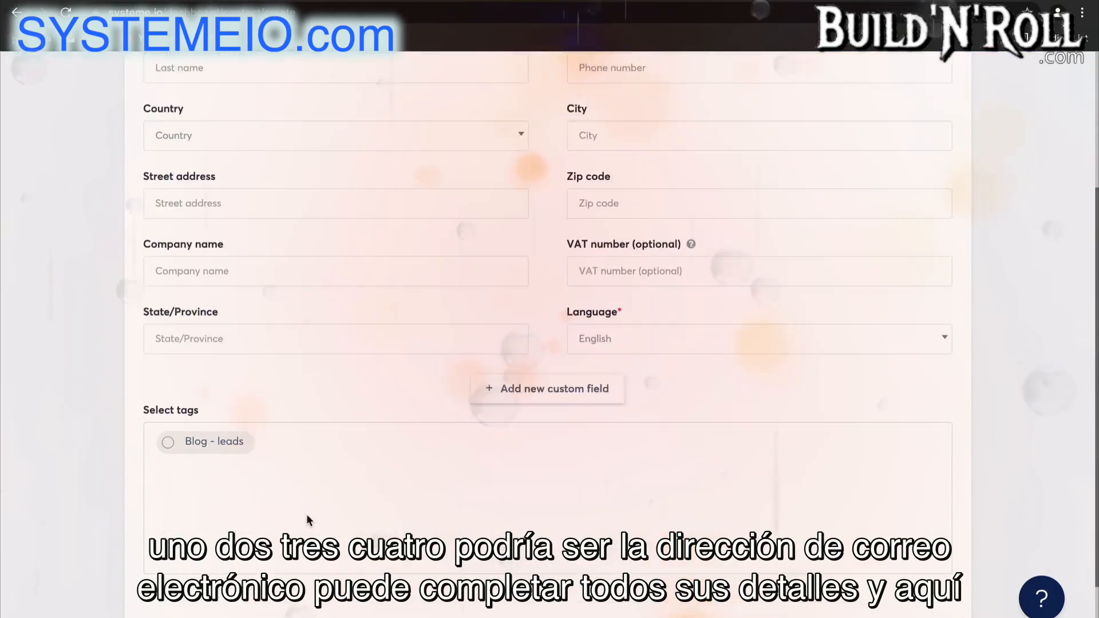
pyautogui.click(234, 423)
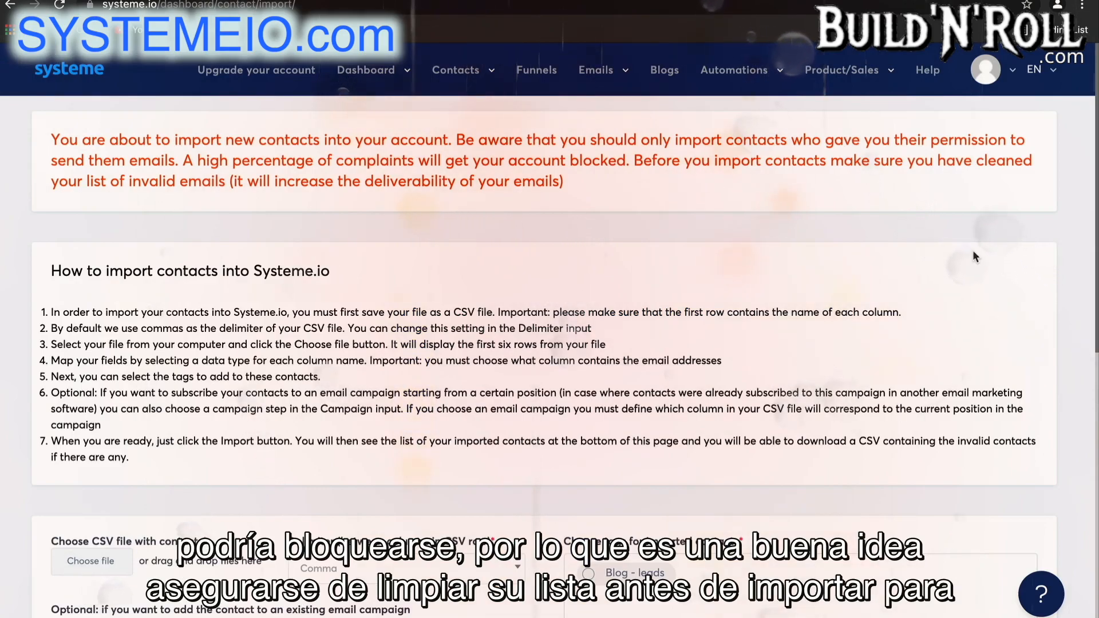
# Review the contact import page's instructions and e-mail campaign choices, and return to the contacts list.
pyautogui.scroll(-3, 973, 255)
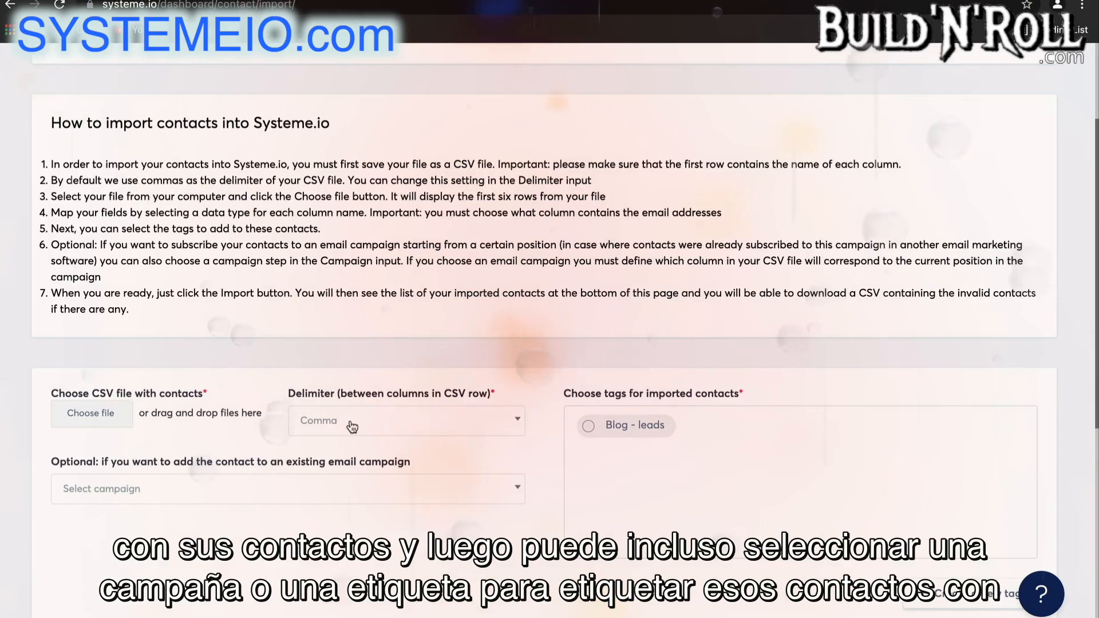
pyautogui.click(342, 493)
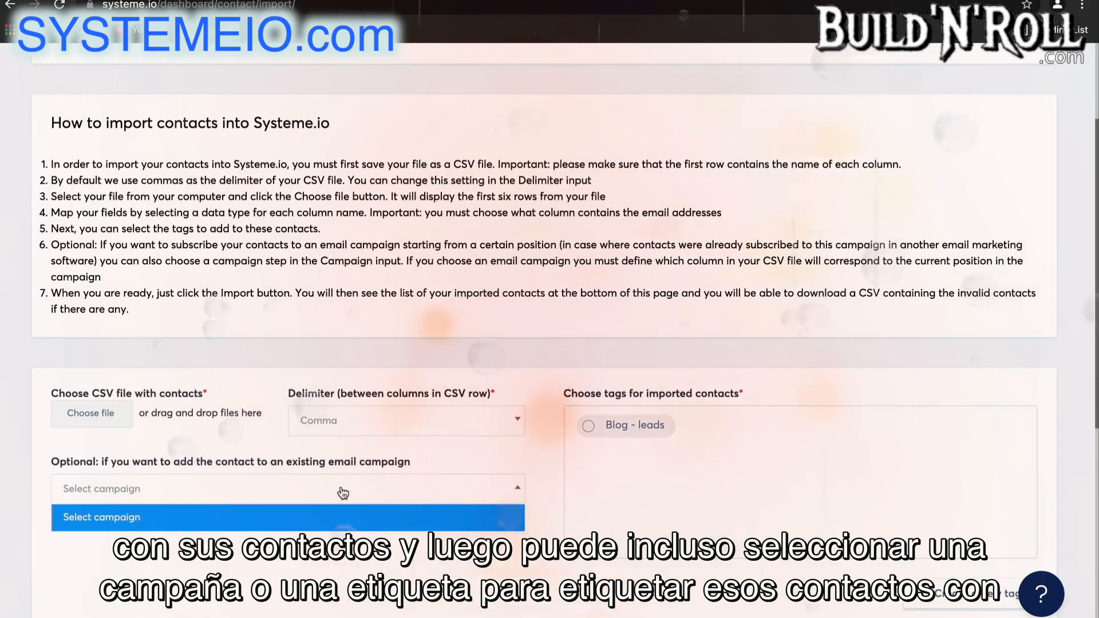
pyautogui.click(340, 525)
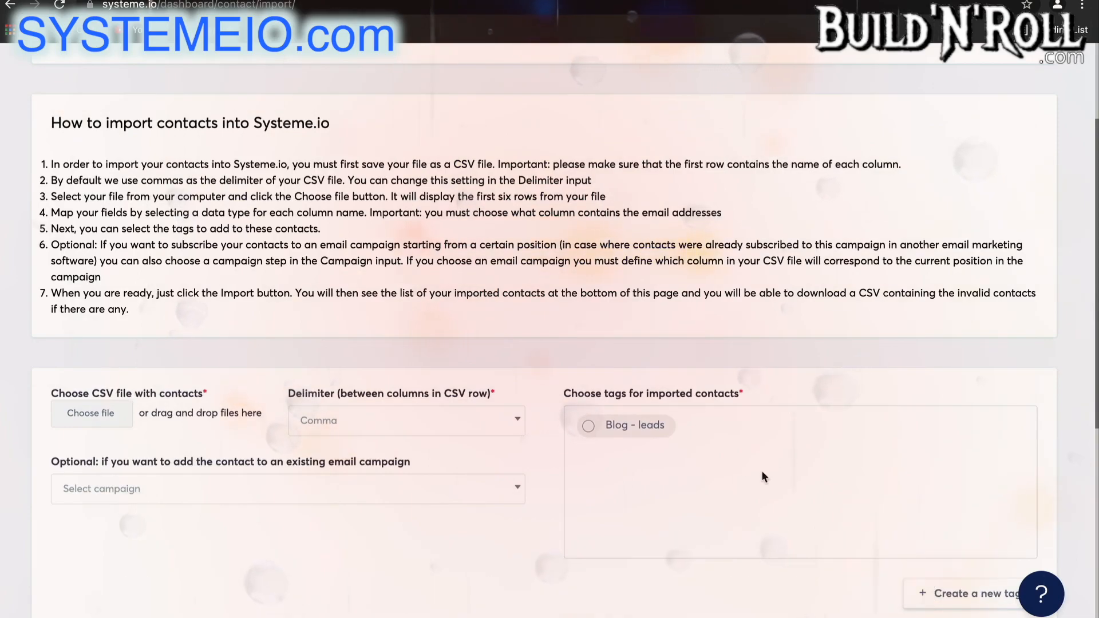
pyautogui.scroll(3, 755, 467)
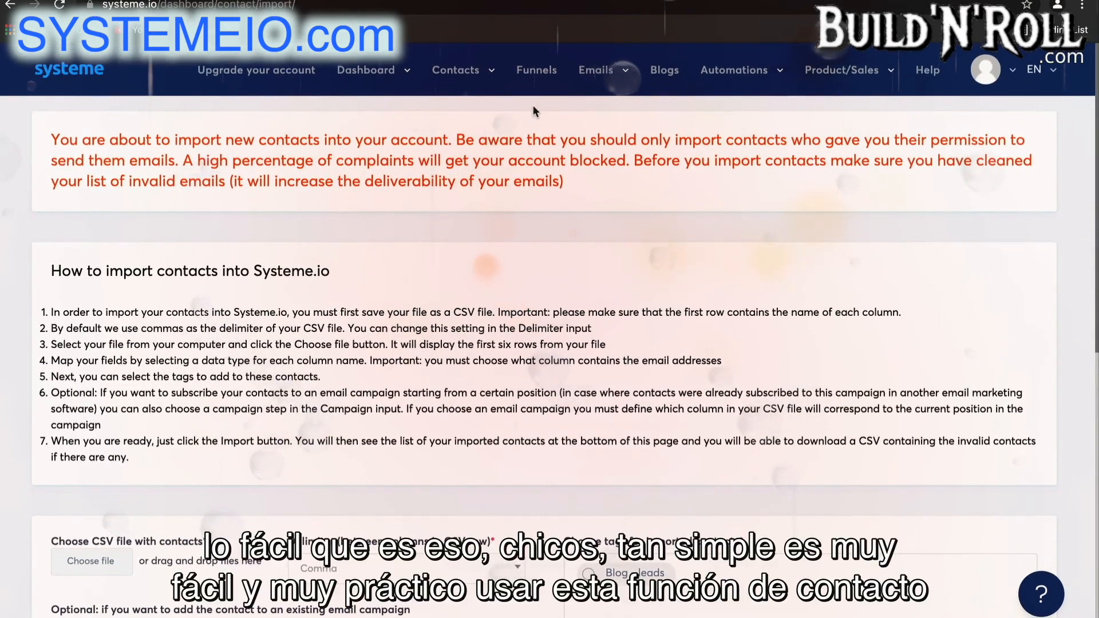
pyautogui.click(475, 72)
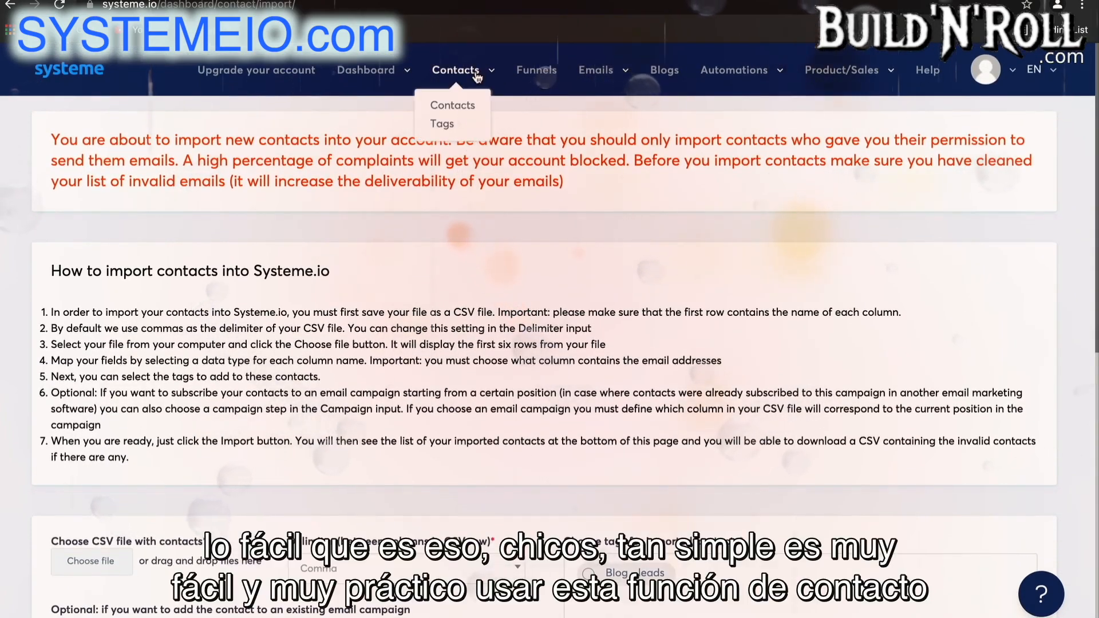
pyautogui.click(452, 105)
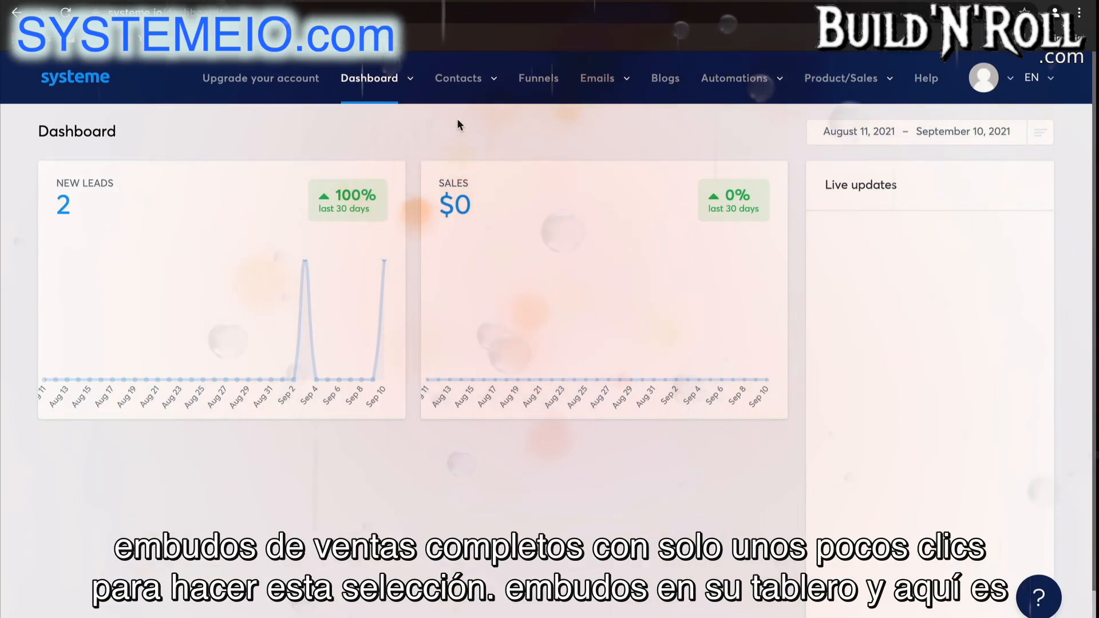
# Go to the funnels list and start a new funnel named "Test Funnel".
pyautogui.click(554, 80)
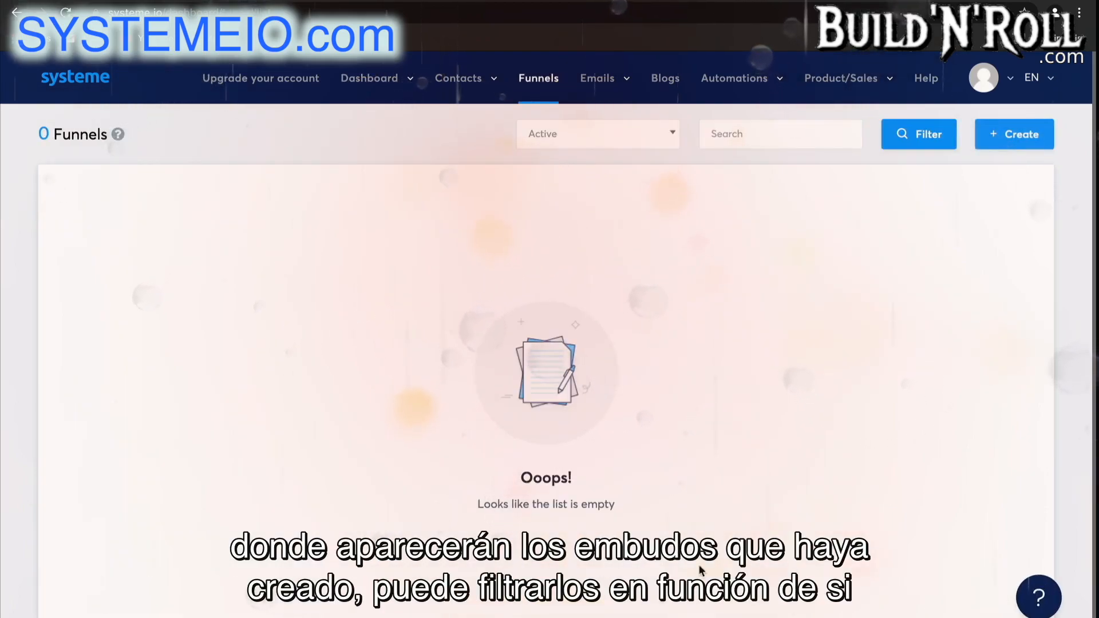
pyautogui.click(671, 141)
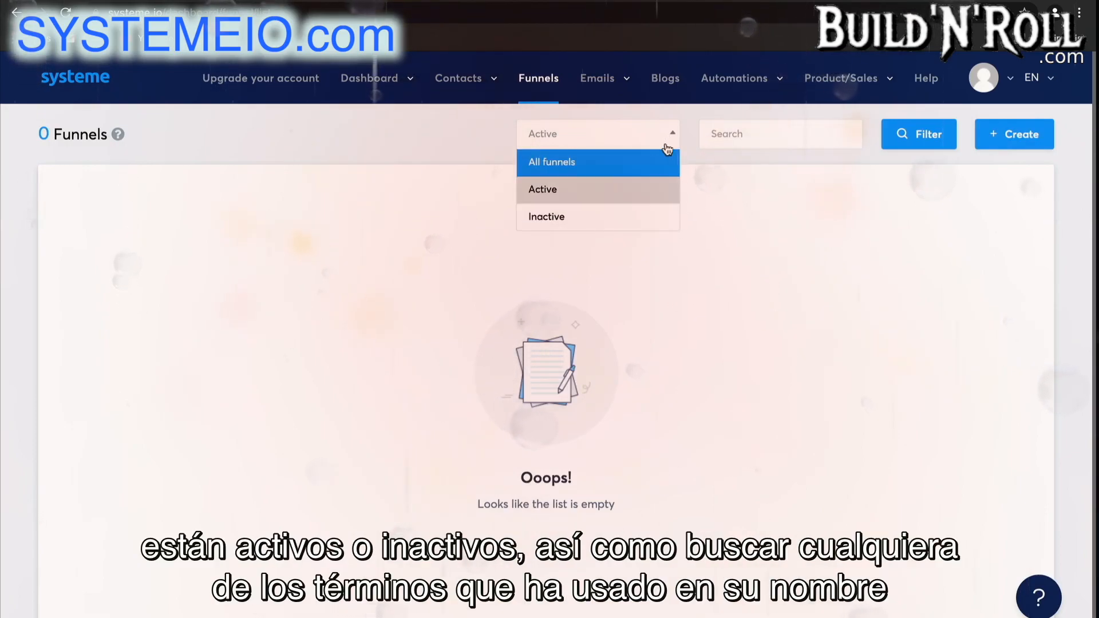
pyautogui.click(673, 141)
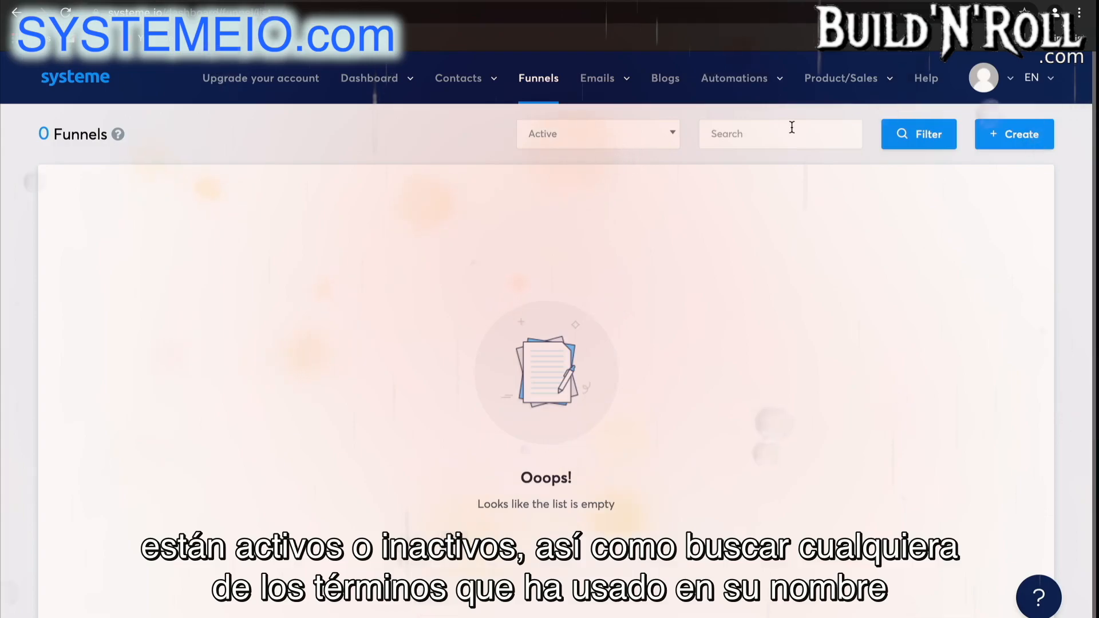
pyautogui.click(1024, 141)
pyautogui.click(608, 252)
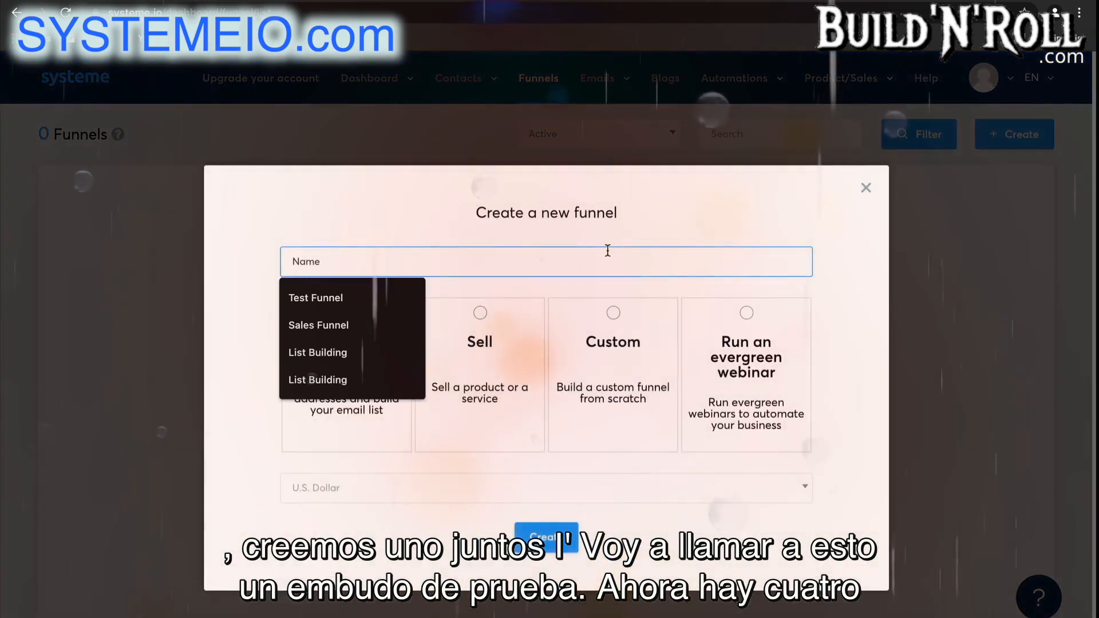
pyautogui.write('Test Funnel')
pyautogui.click(319, 300)
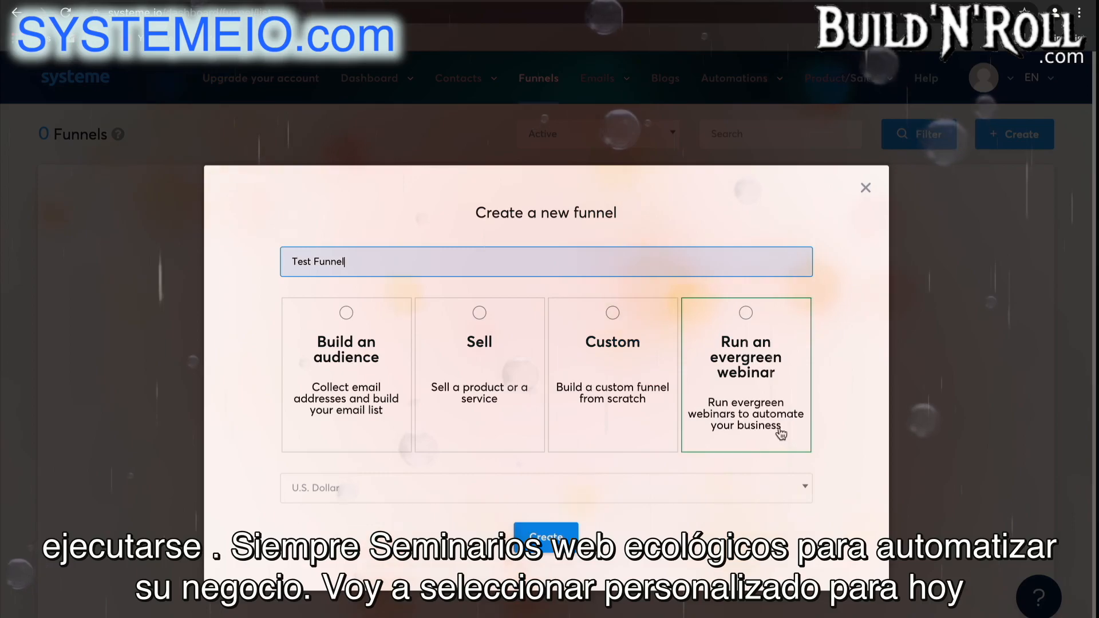
# Choose the Custom funnel type with U.S. Dollar as the currency and create the funnel.
pyautogui.click(615, 408)
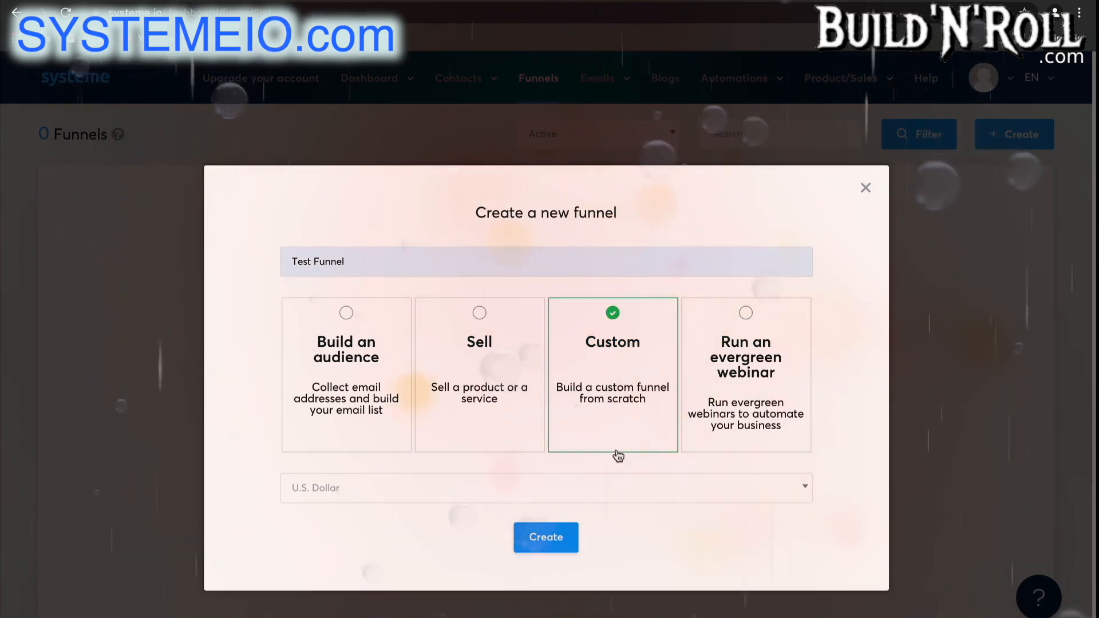
pyautogui.click(635, 492)
pyautogui.scroll(-10, 588, 419)
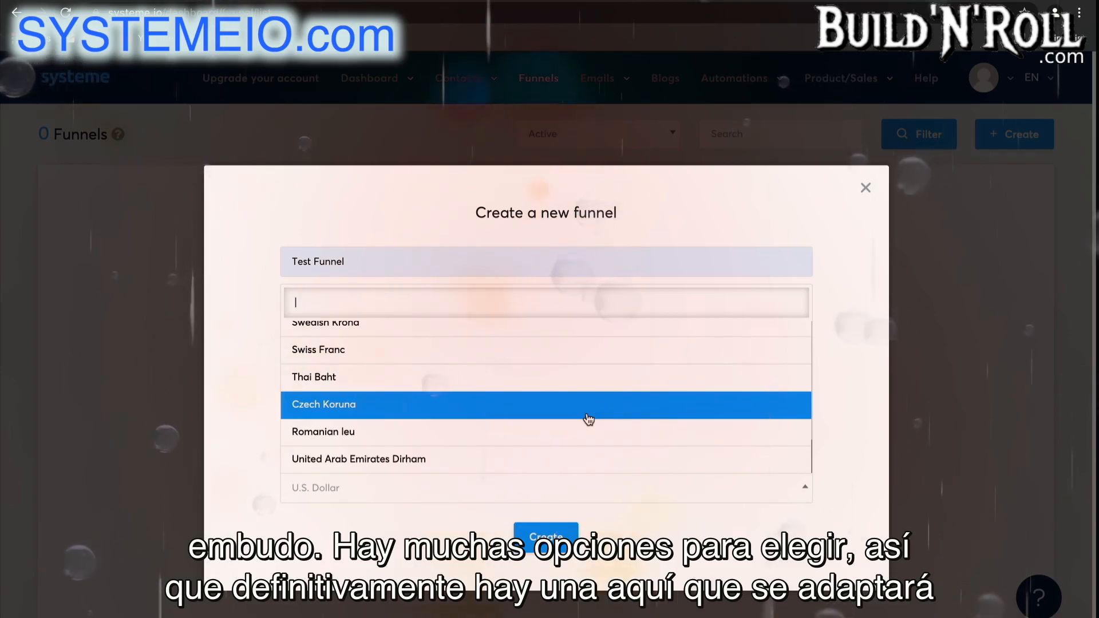
pyautogui.scroll(10, 589, 419)
pyautogui.click(545, 330)
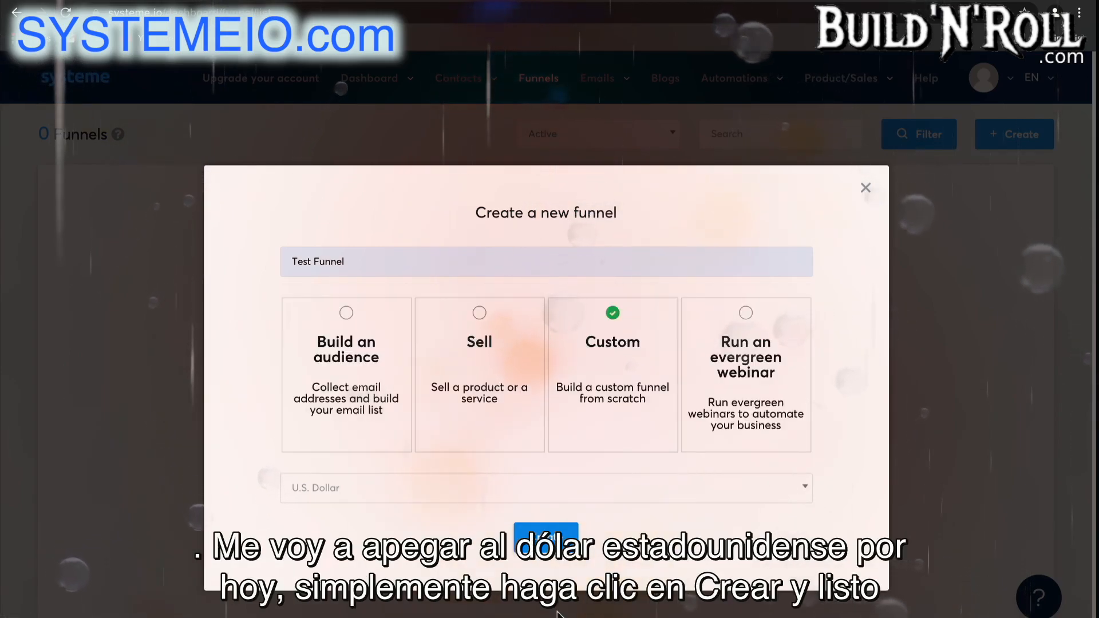
pyautogui.click(546, 535)
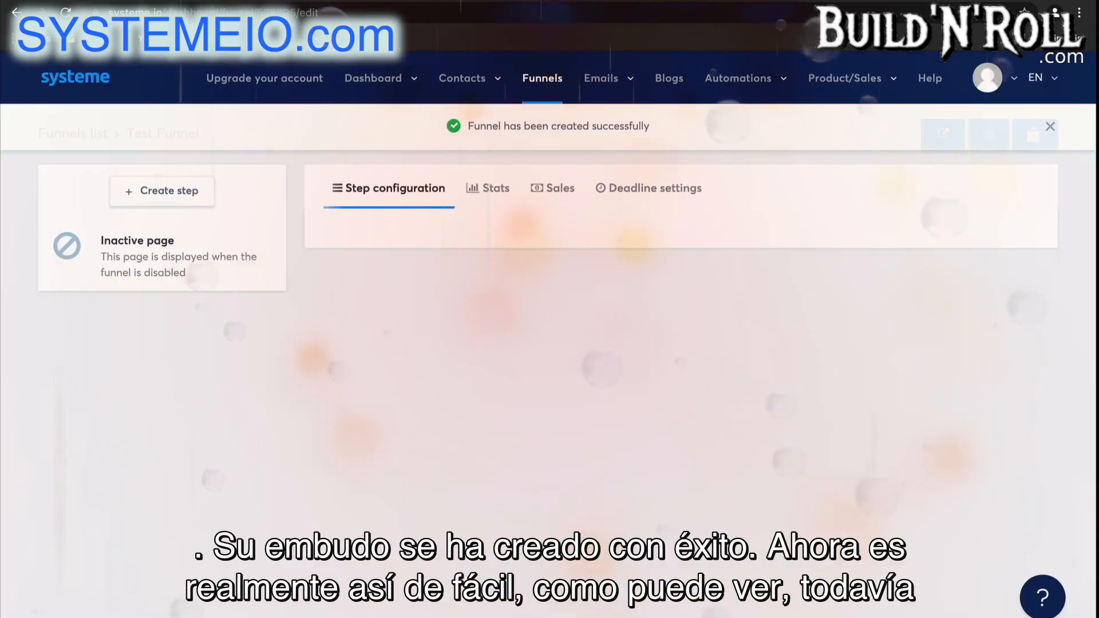
# Create a funnel step named "Squeeze page" with the Squeeze page type in Test Funnel.
pyautogui.click(1051, 129)
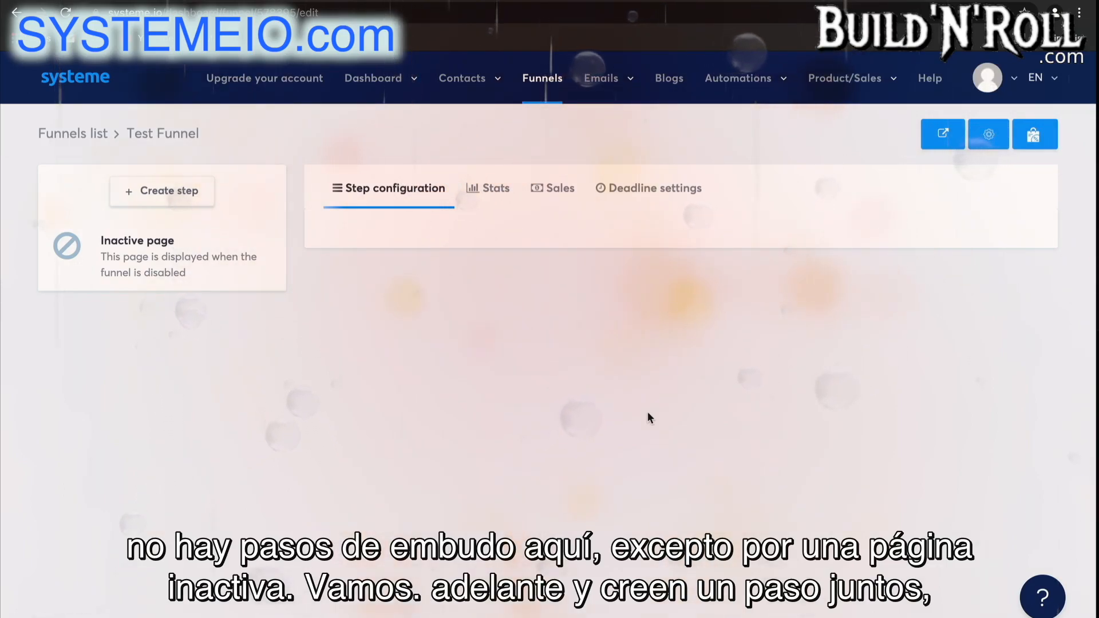
pyautogui.click(193, 195)
pyautogui.write('Squeeze page')
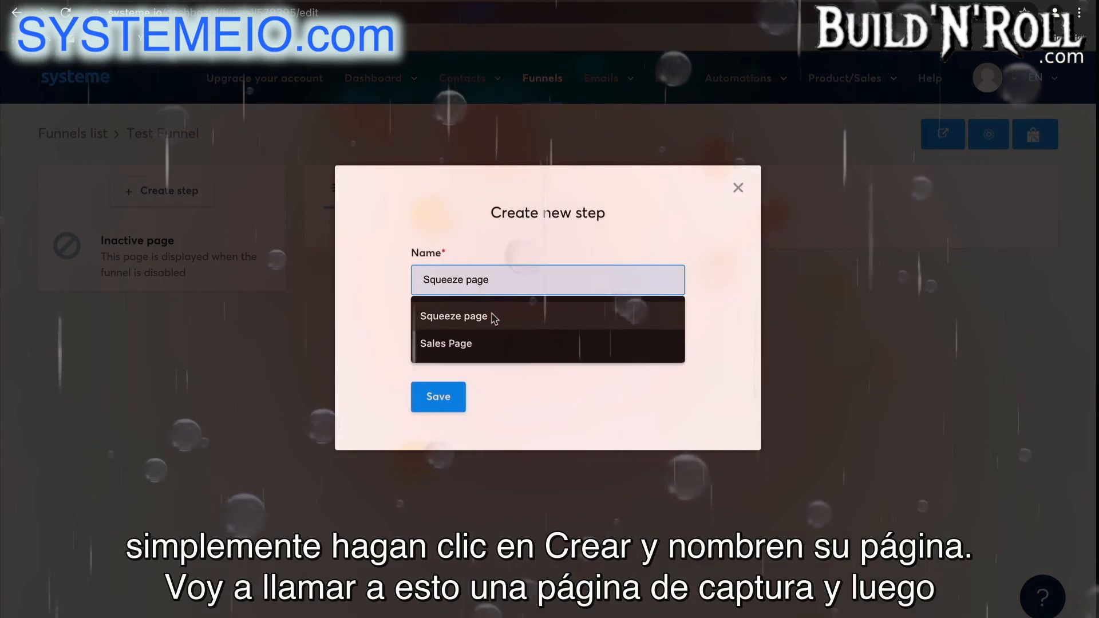
pyautogui.click(493, 316)
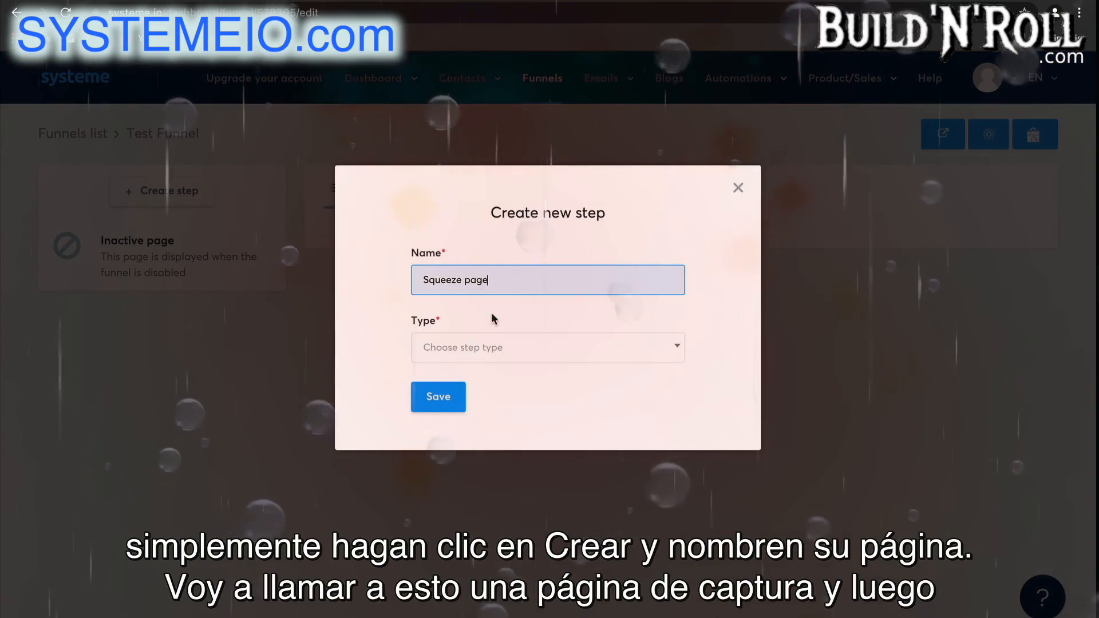
pyautogui.click(510, 351)
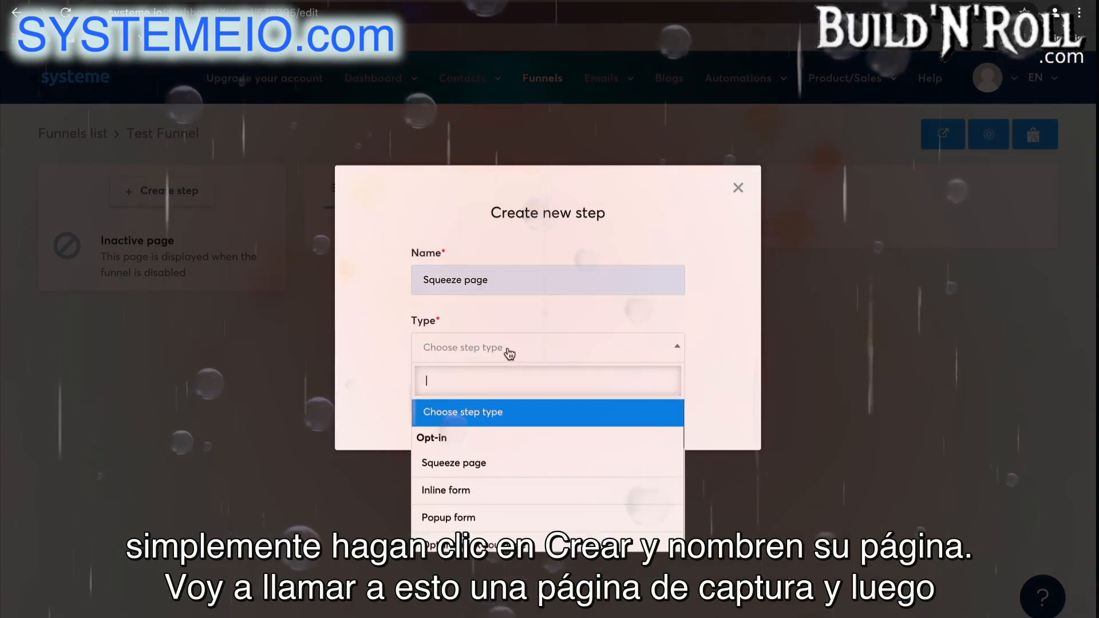
pyautogui.click(512, 464)
pyautogui.click(441, 400)
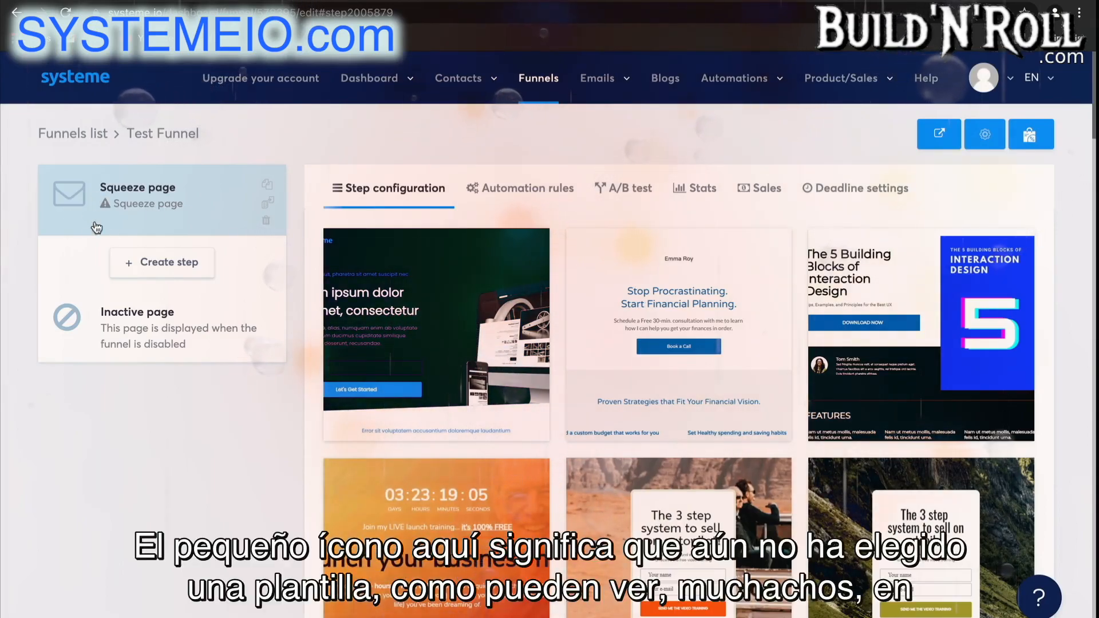
# Browse the squeeze page templates and select the one advertising an 8 week online program.
pyautogui.scroll(-15, 837, 473)
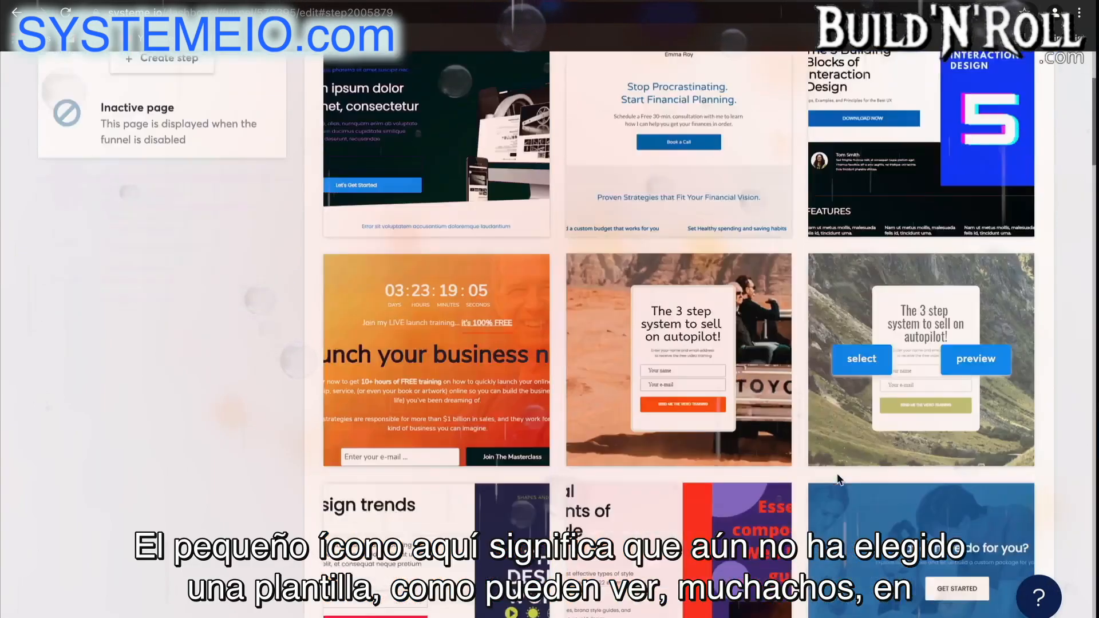
pyautogui.scroll(-20, 839, 480)
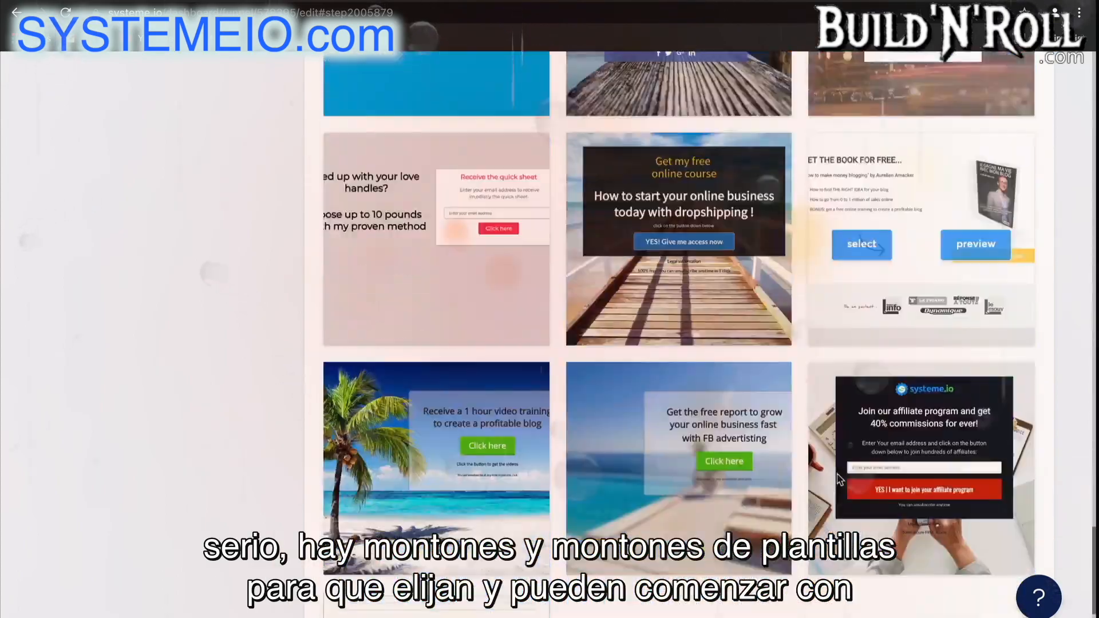
pyautogui.scroll(-3, 837, 475)
pyautogui.moveTo(421, 481)
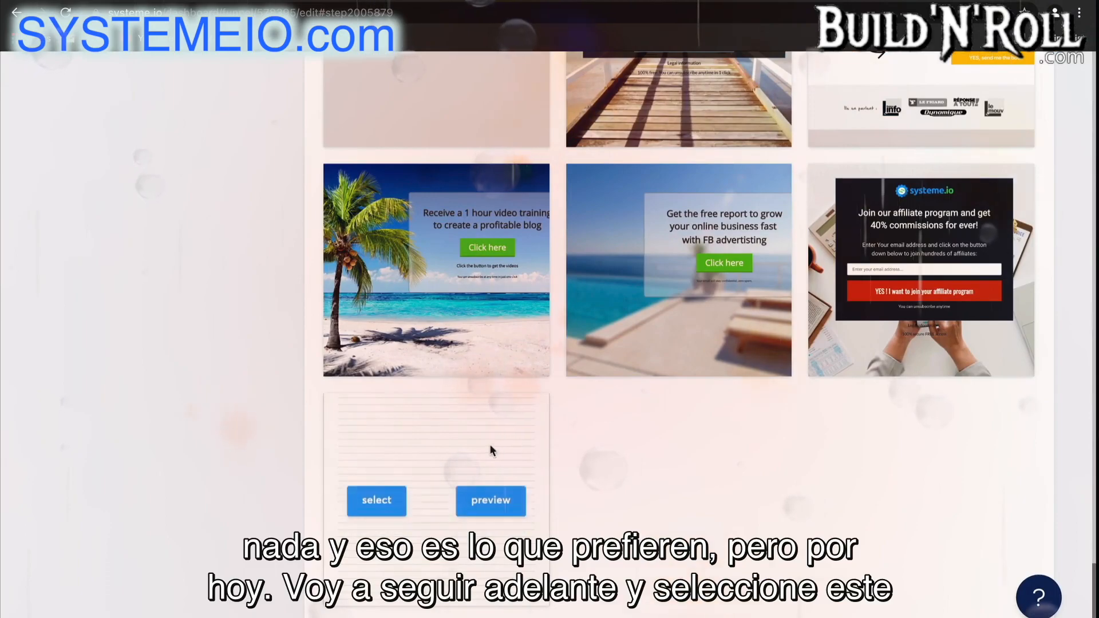
pyautogui.scroll(5, 774, 503)
pyautogui.scroll(6, 774, 508)
pyautogui.moveTo(871, 279)
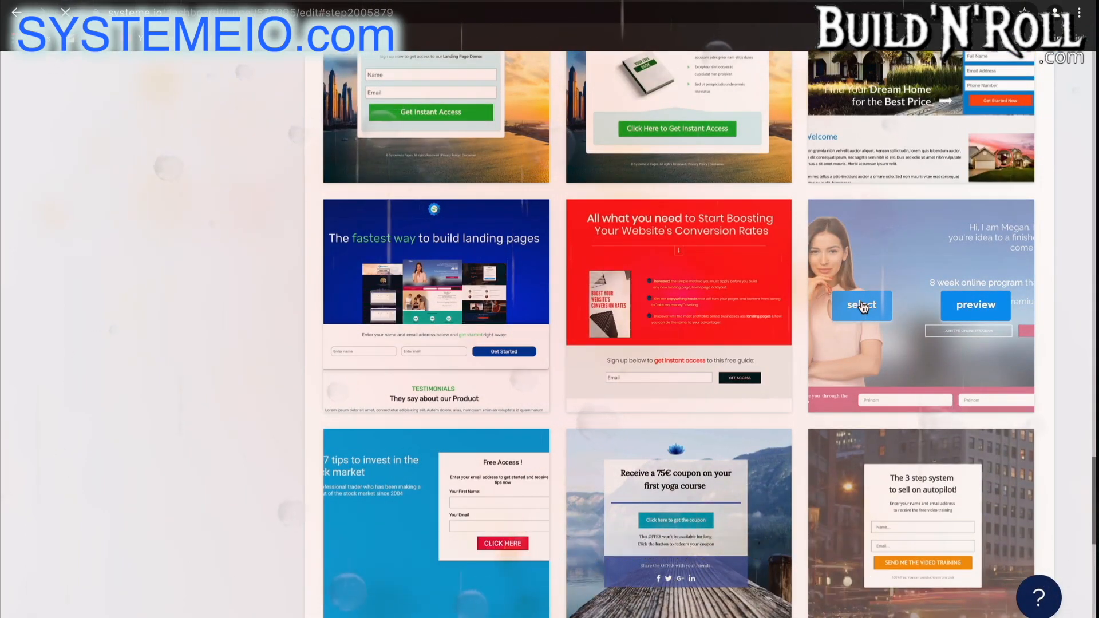
pyautogui.click(863, 308)
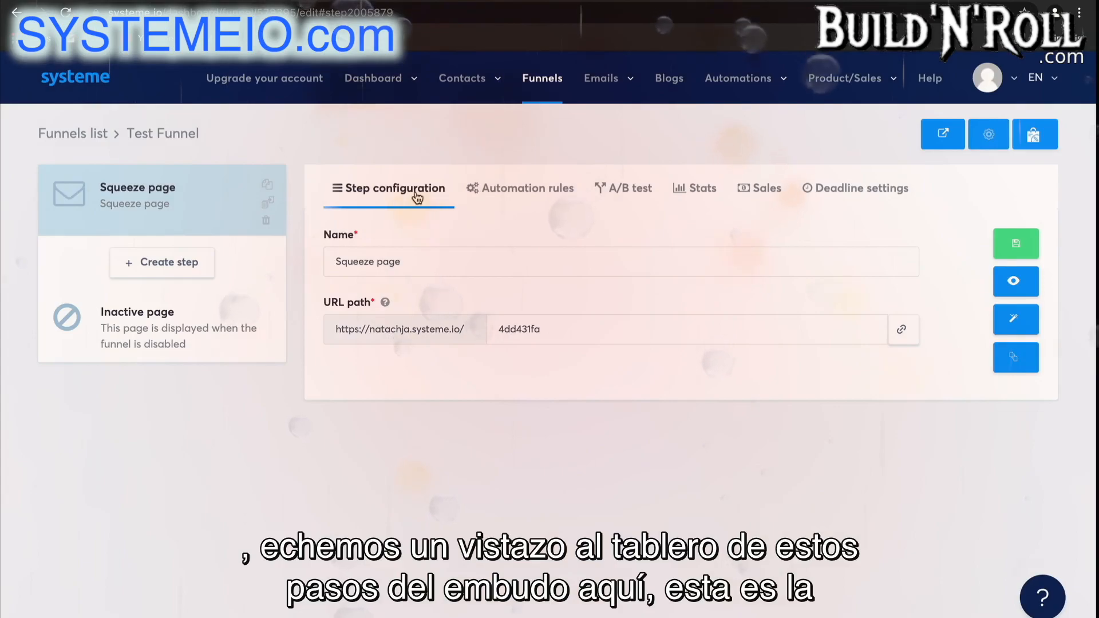
# Copy the squeeze page's link and review its automation rules, A/B test, stats, sales and deadline settings.
pyautogui.click(491, 263)
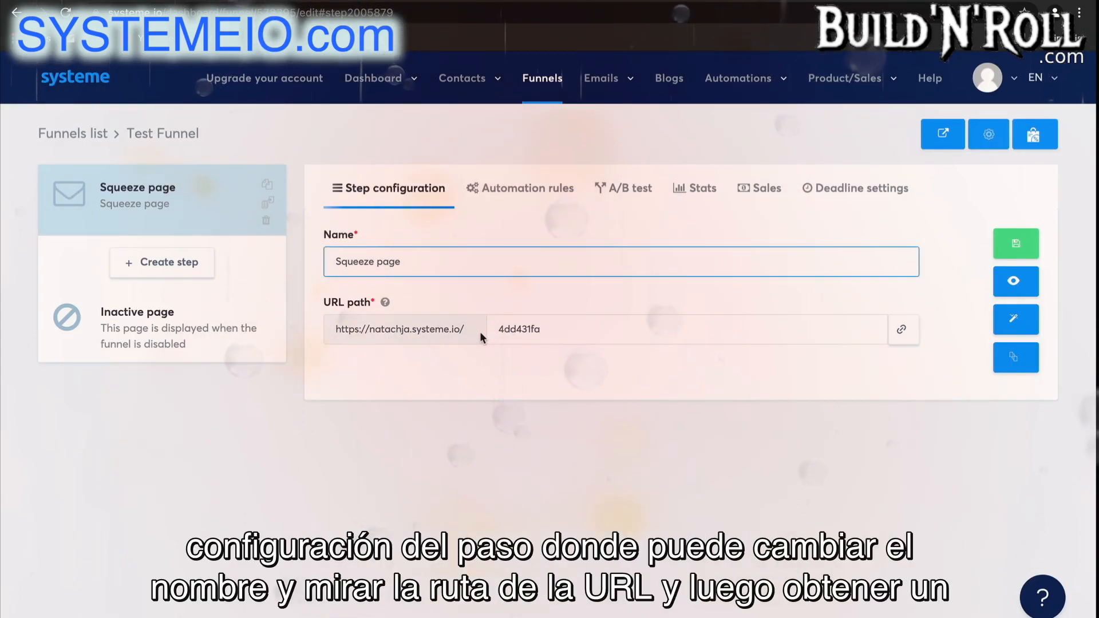
pyautogui.click(903, 340)
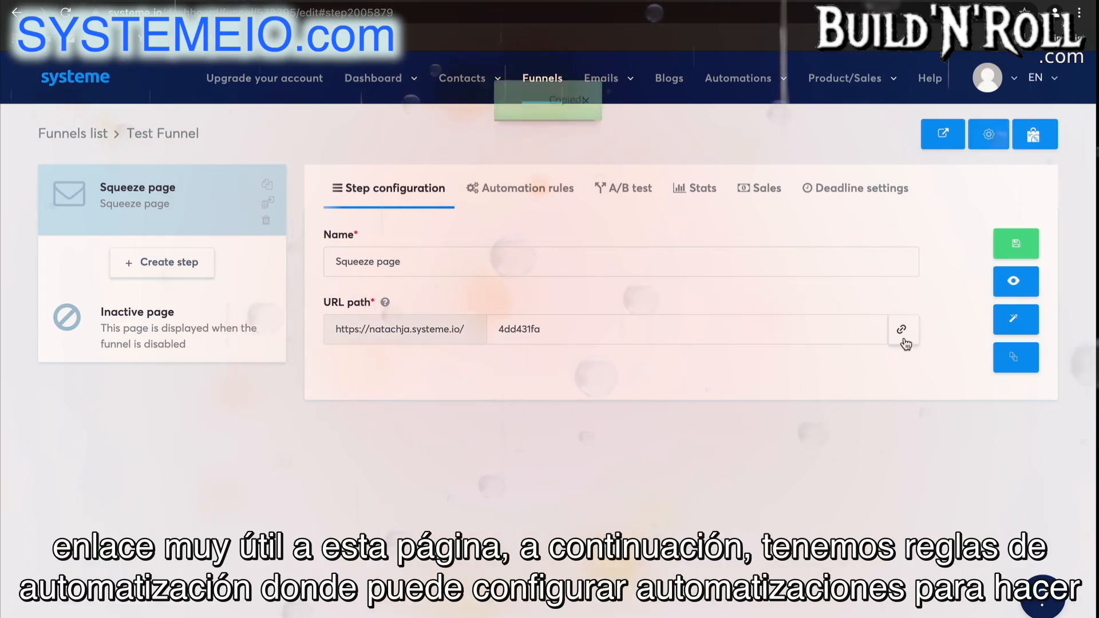
pyautogui.click(548, 206)
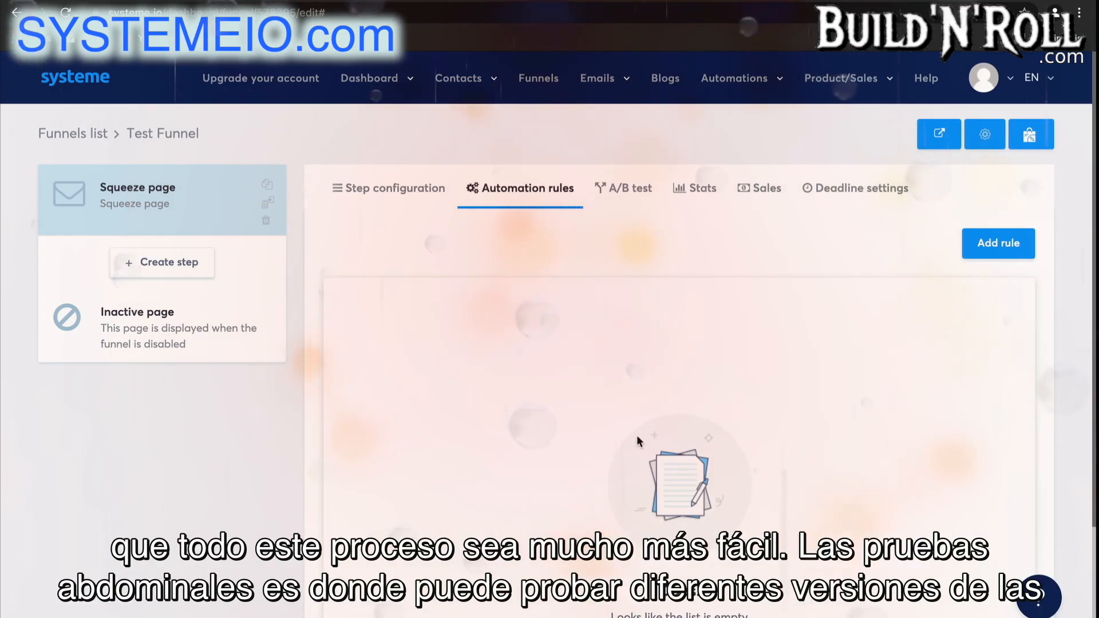
pyautogui.click(634, 188)
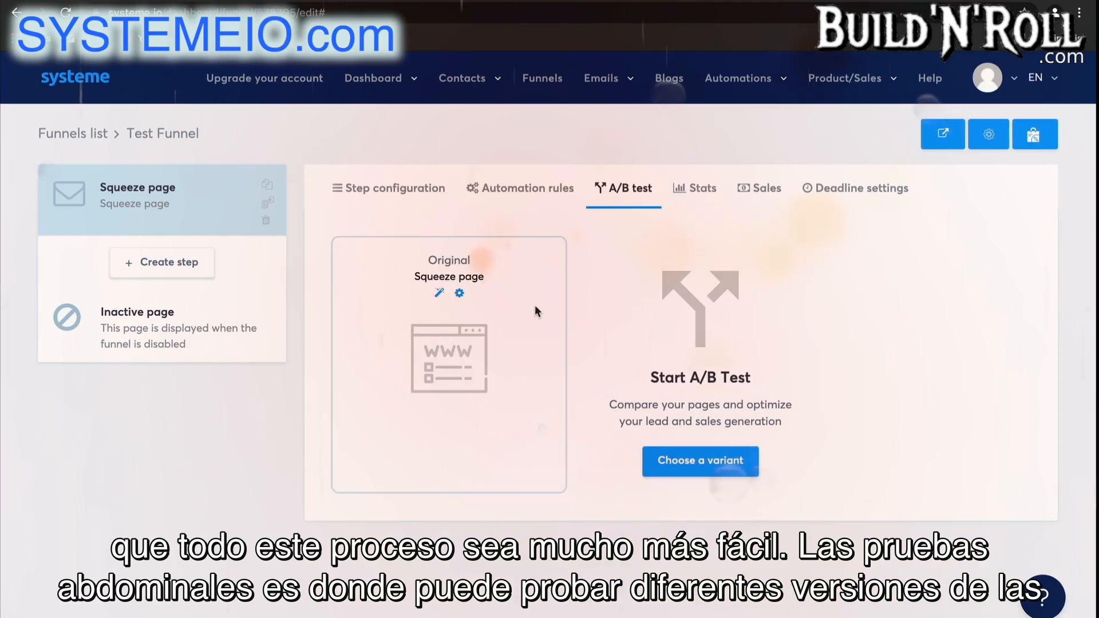
pyautogui.click(703, 190)
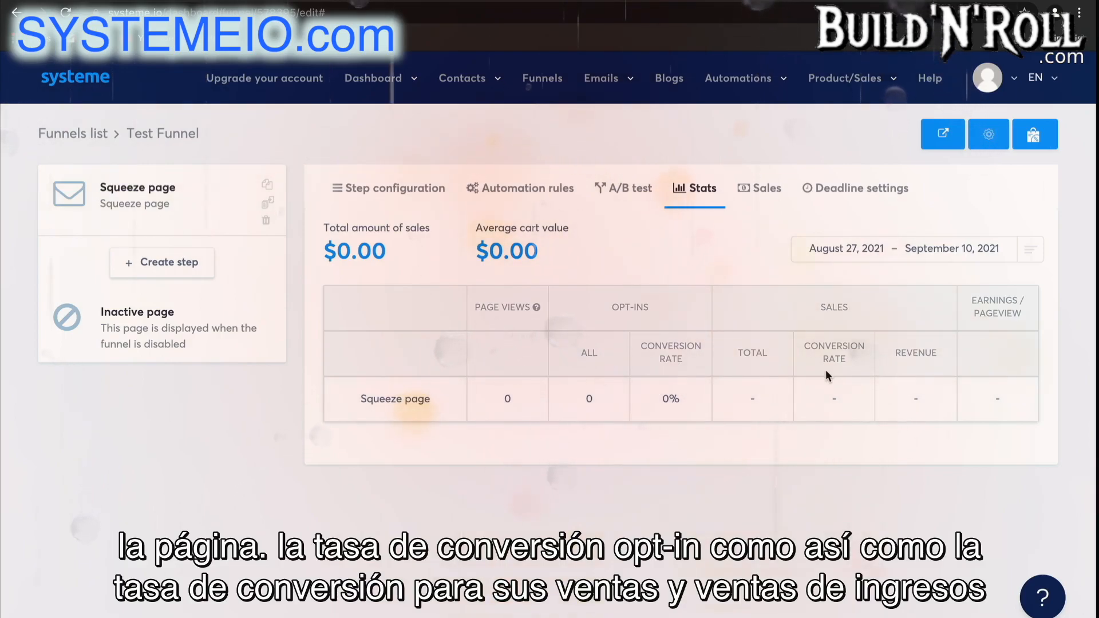
pyautogui.click(767, 189)
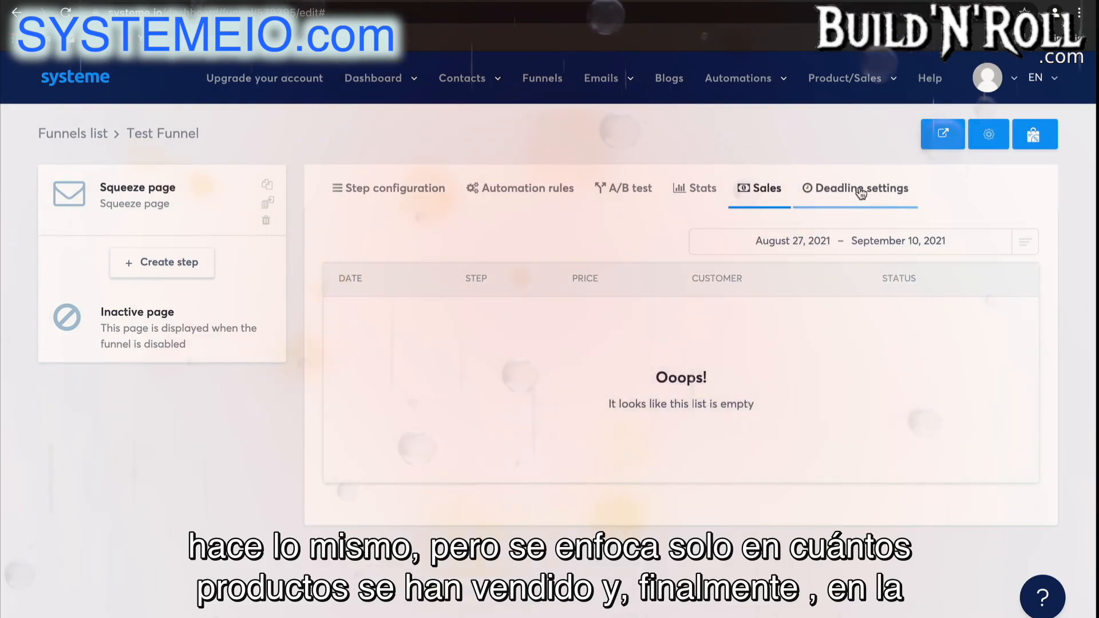
pyautogui.click(861, 193)
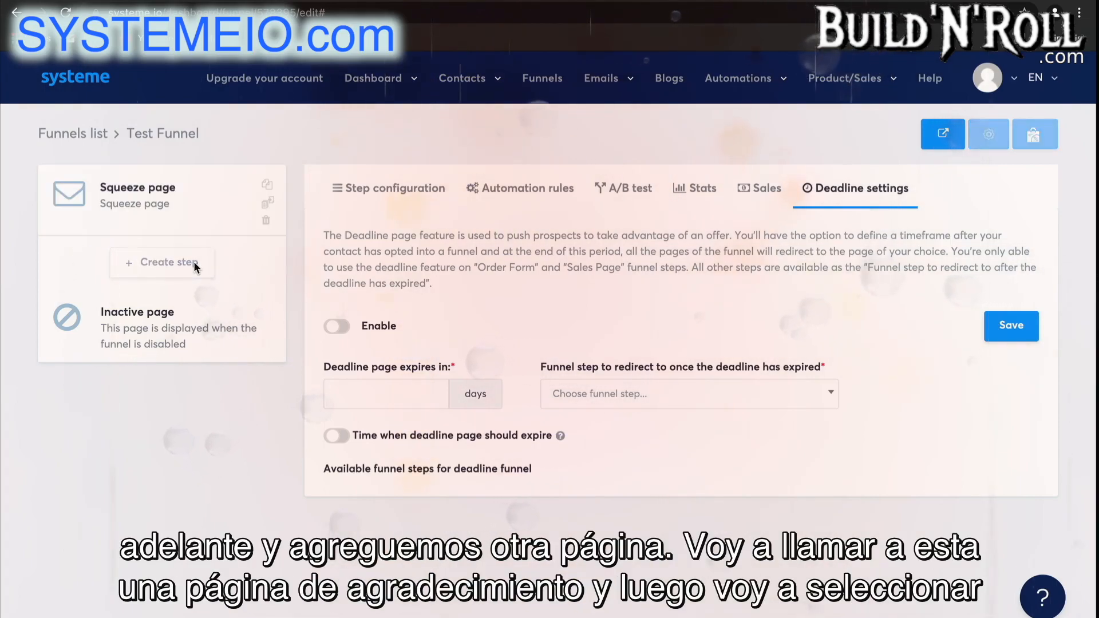
# Create a second funnel step named "Thank you page" with the Opt-in thank you page type.
pyautogui.click(195, 263)
pyautogui.click(478, 278)
pyautogui.write('t')
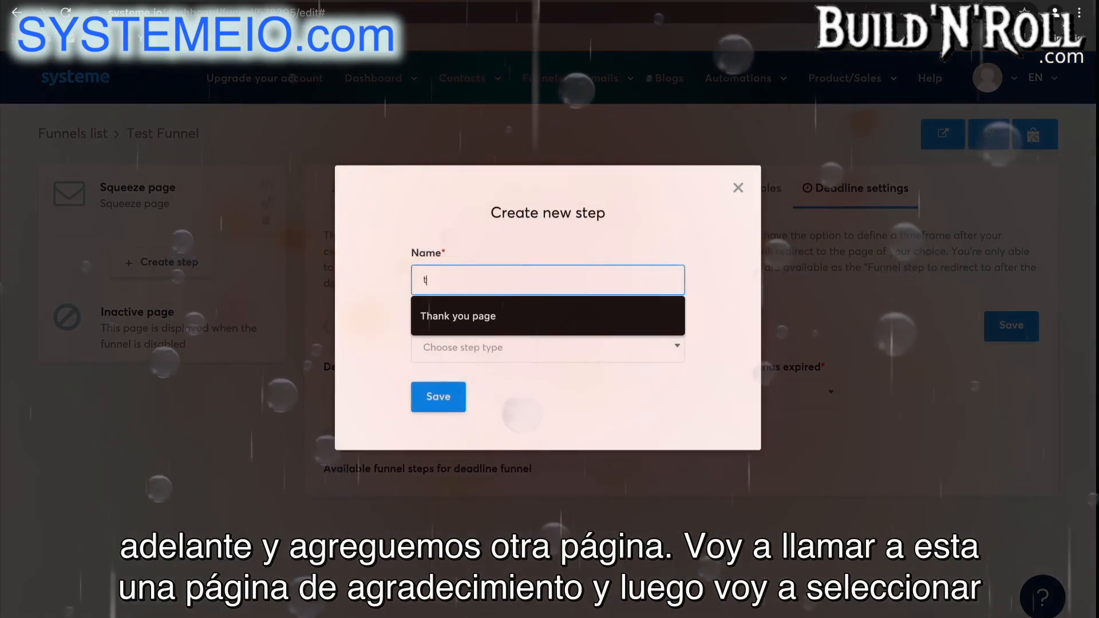
pyautogui.click(507, 316)
pyautogui.click(521, 348)
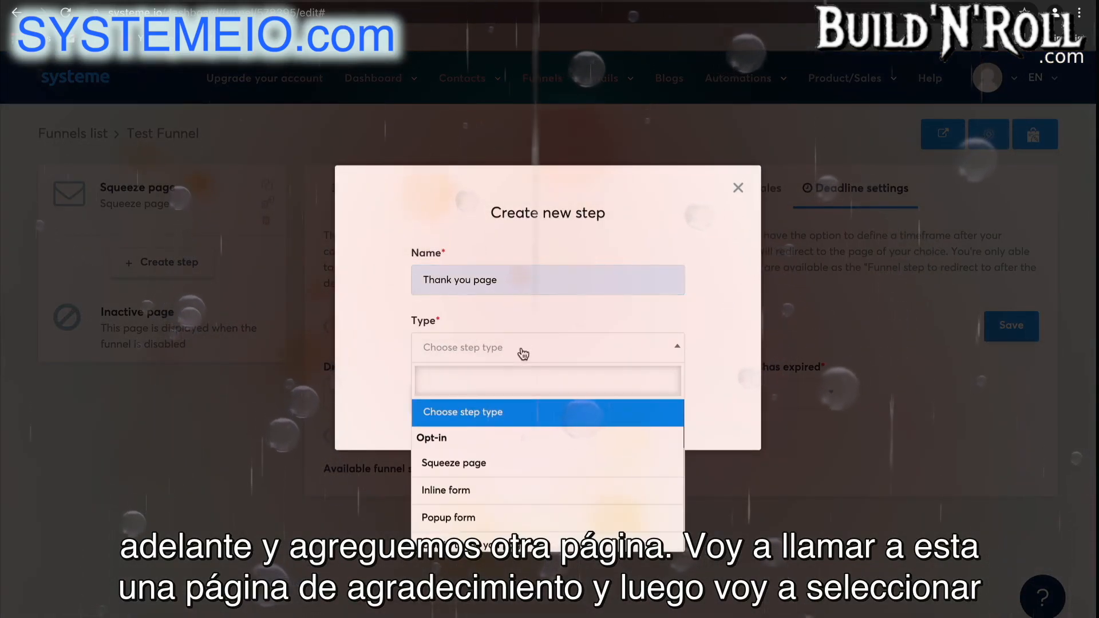
pyautogui.scroll(-1, 498, 518)
pyautogui.click(502, 507)
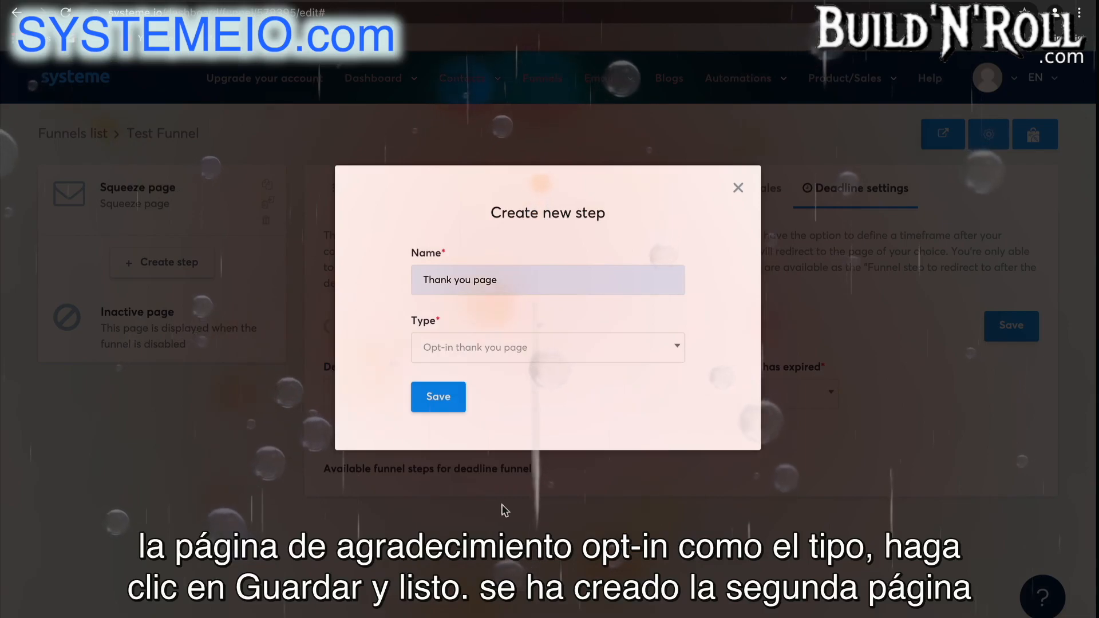
pyautogui.click(447, 404)
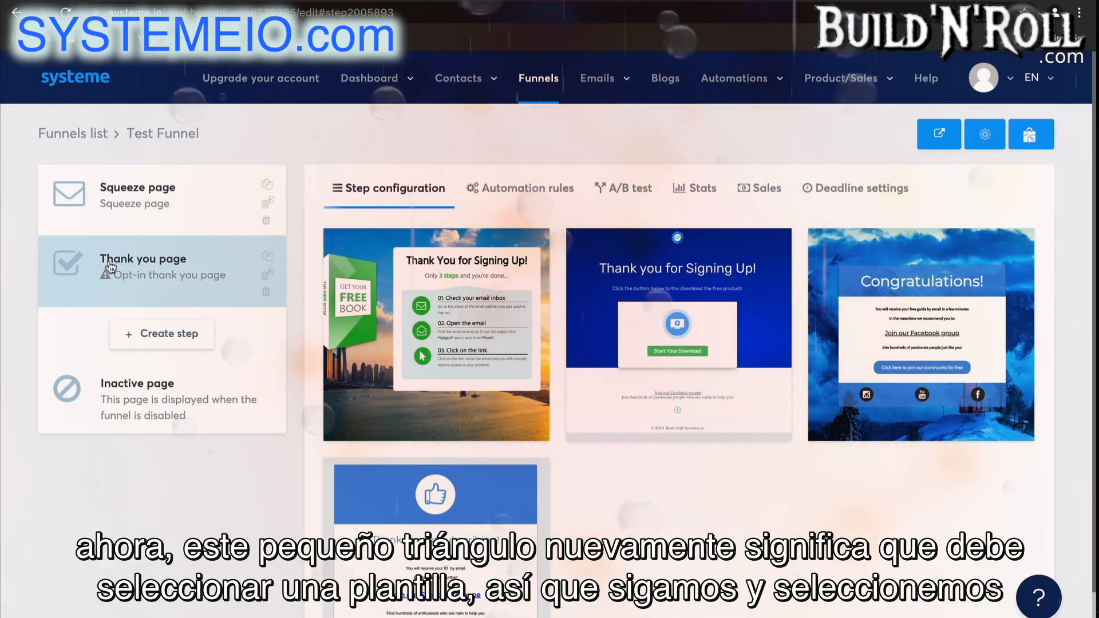
# Select the "Thank you for subscribing!" template for the thank you page and try moving that step in the funnel order.
pyautogui.moveTo(392, 527)
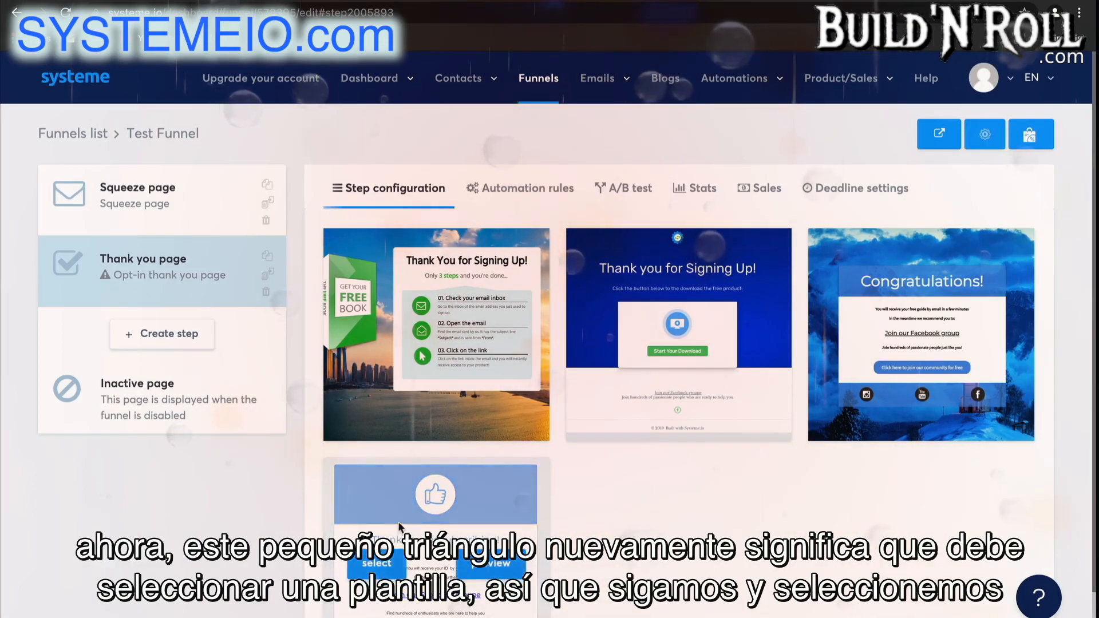
pyautogui.scroll(-1, 392, 527)
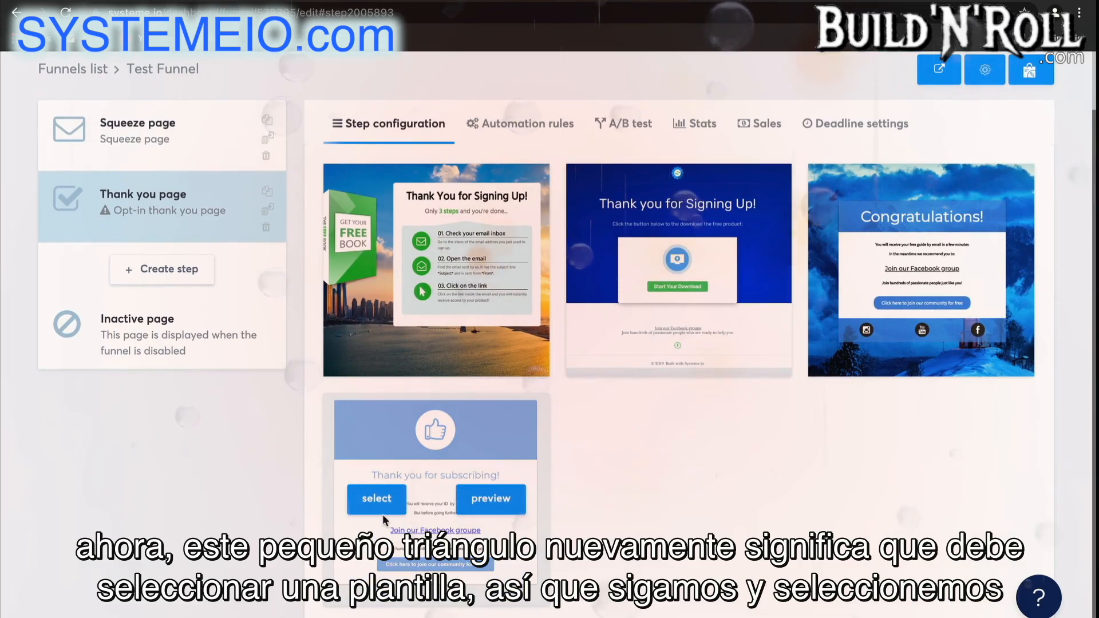
pyautogui.click(382, 511)
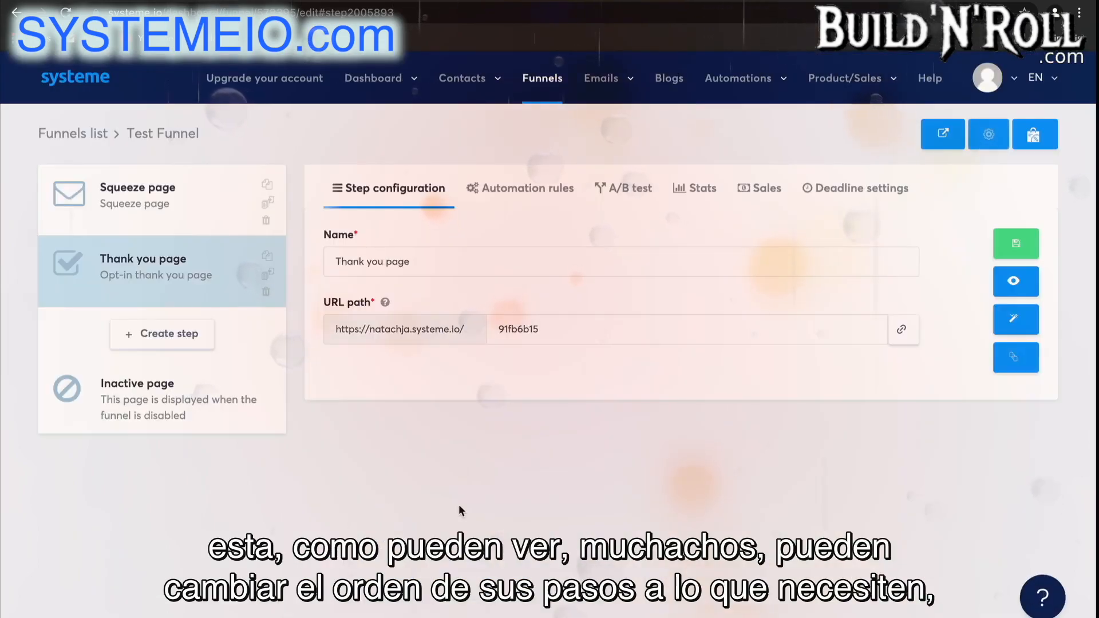
pyautogui.moveTo(221, 252); pyautogui.dragTo(217, 282)
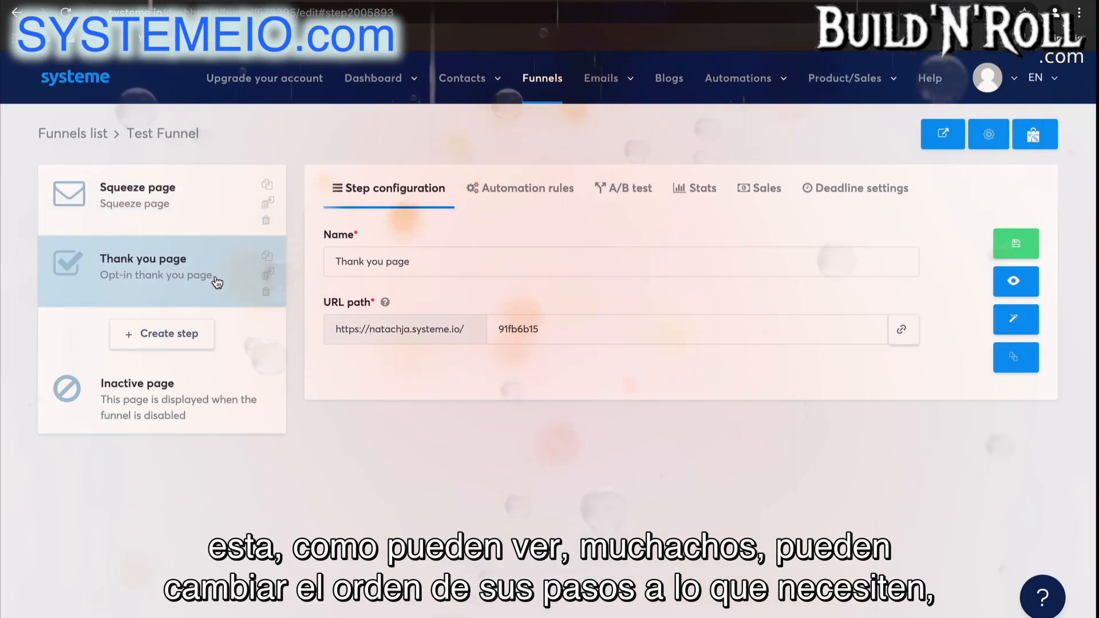
# Open the funnel's inactive page in the page editor, save it and exit back to the funnel.
pyautogui.click(247, 424)
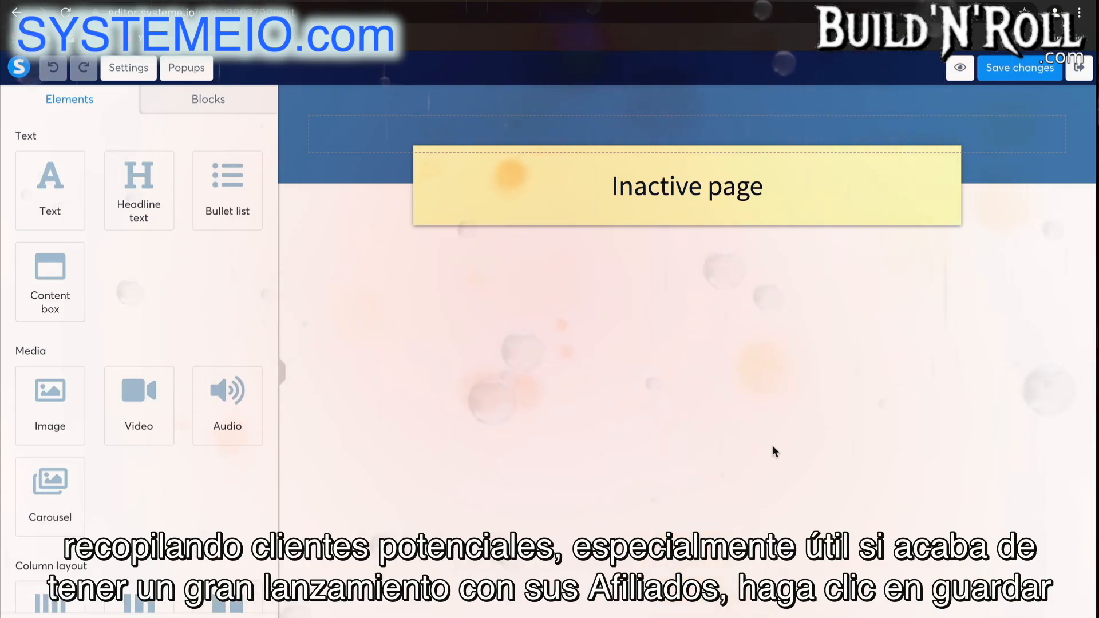
pyautogui.click(1019, 68)
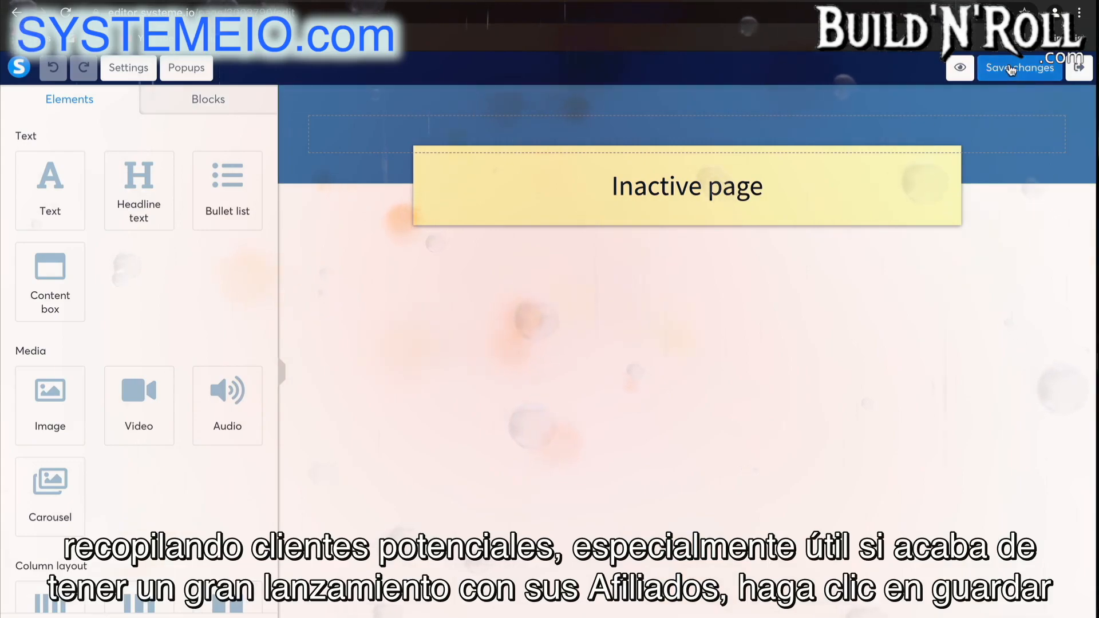
pyautogui.click(1080, 67)
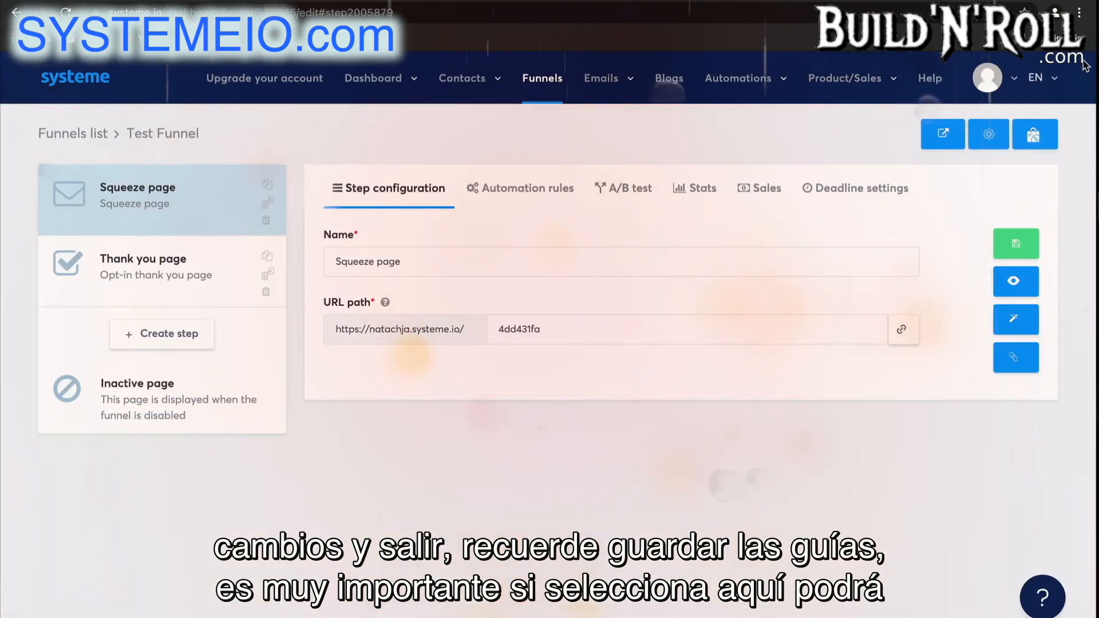
# Review the funnel's name, domain, currency and payment method settings, save them, and open the account profile options.
pyautogui.click(995, 140)
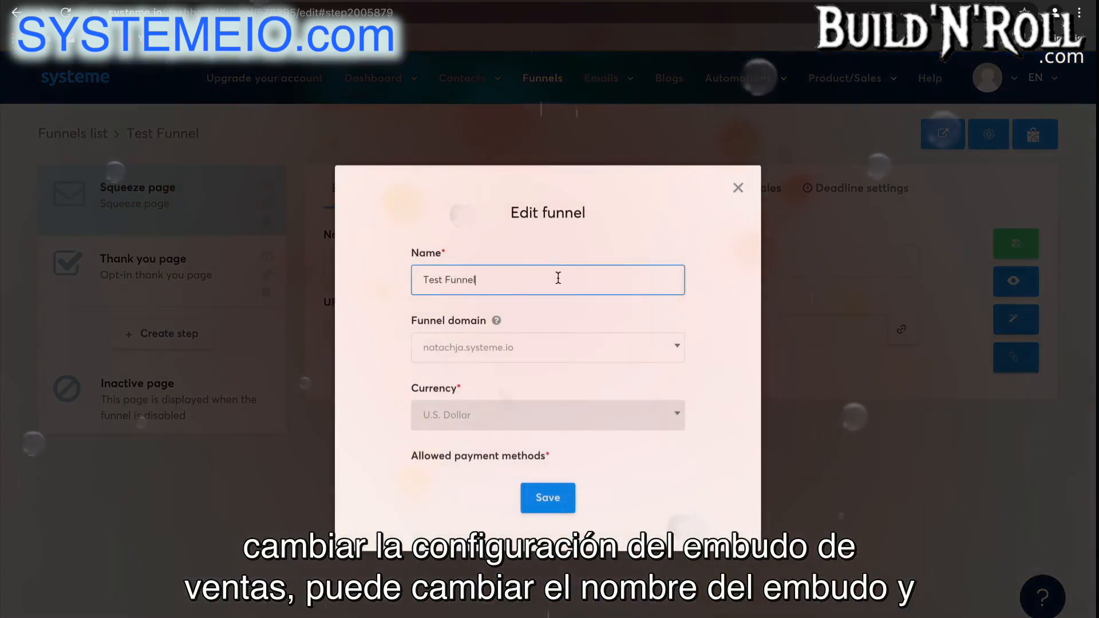
pyautogui.click(578, 347)
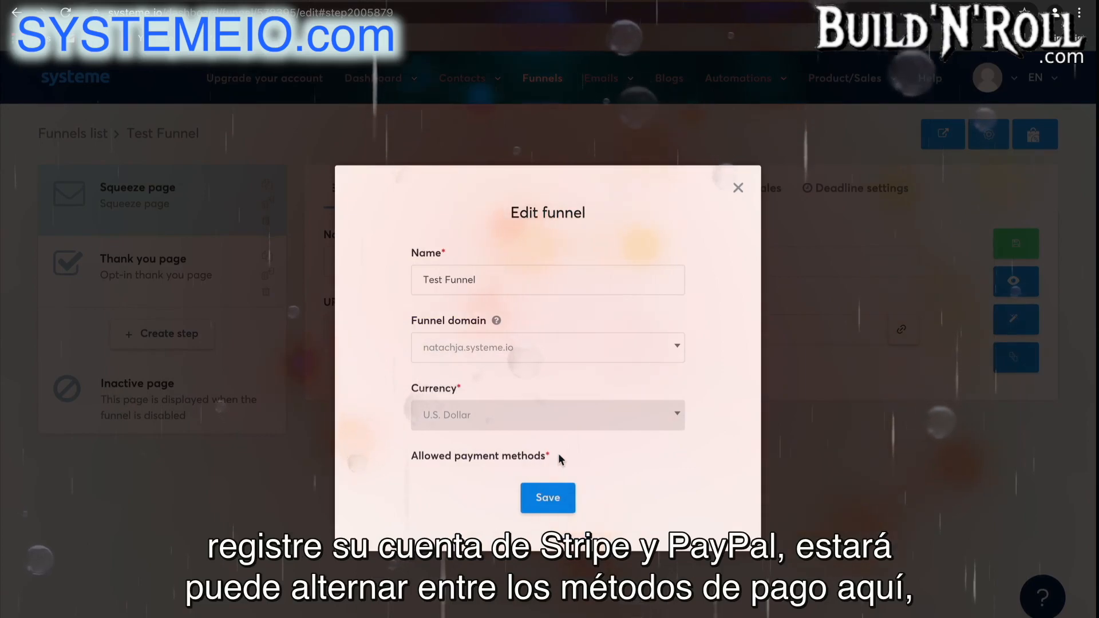
pyautogui.click(559, 499)
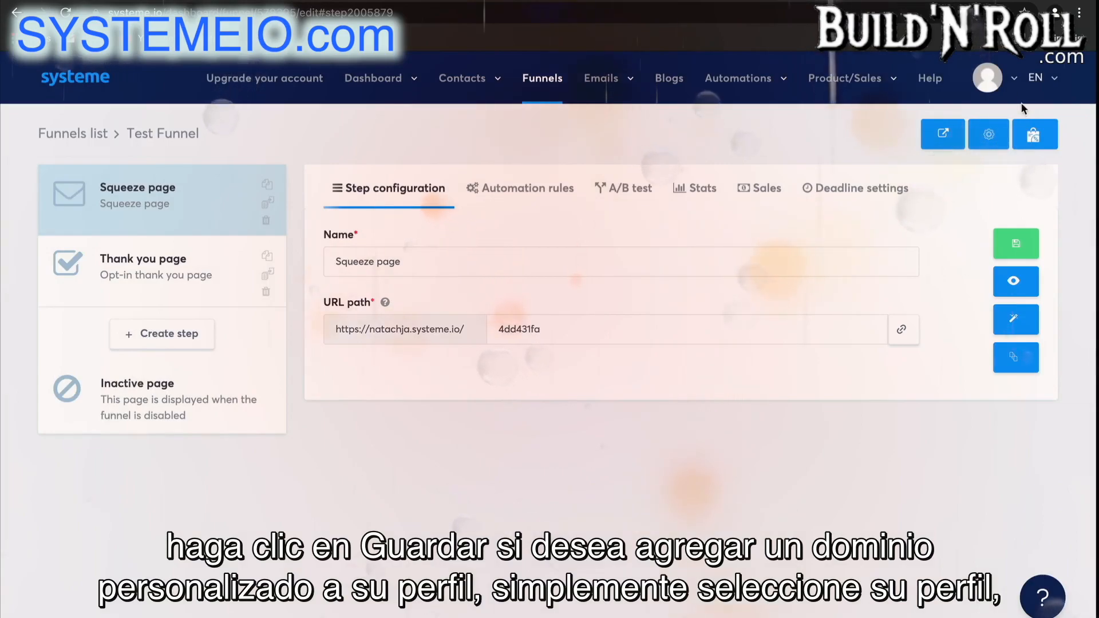
pyautogui.click(987, 78)
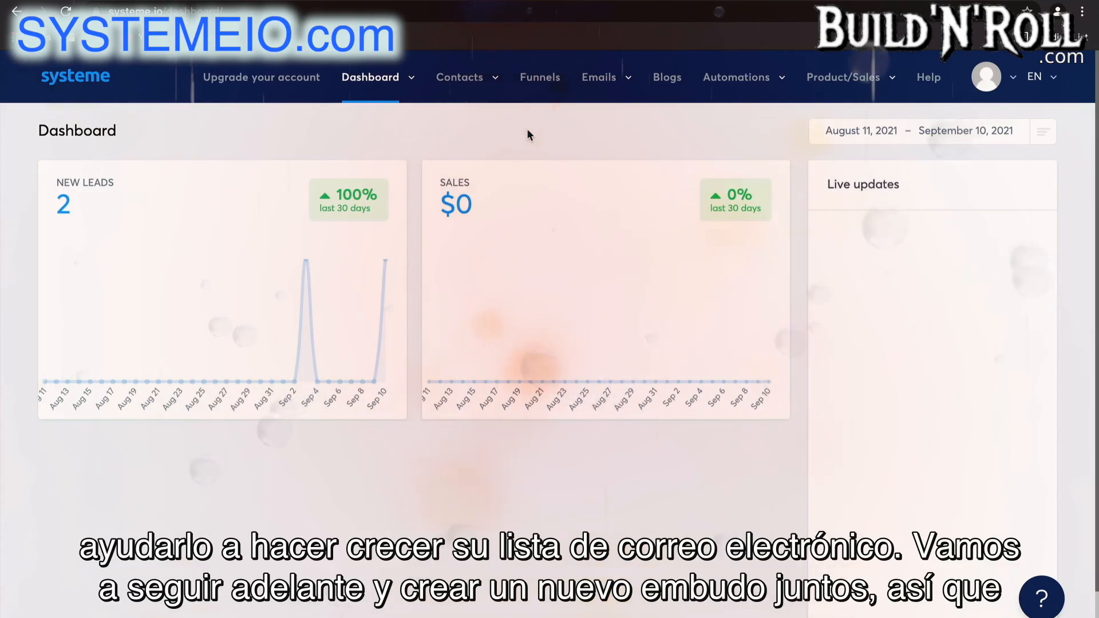
# Create a new funnel named "List Building" with the Build an audience goal and U.S. Dollar as its currency.
pyautogui.click(541, 77)
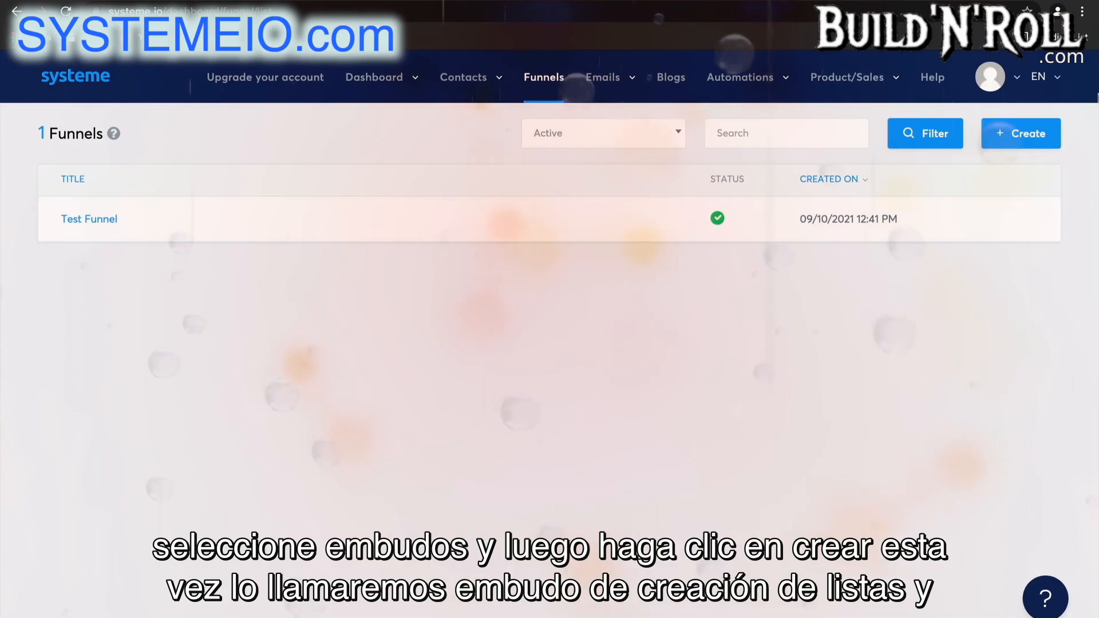
pyautogui.click(1021, 136)
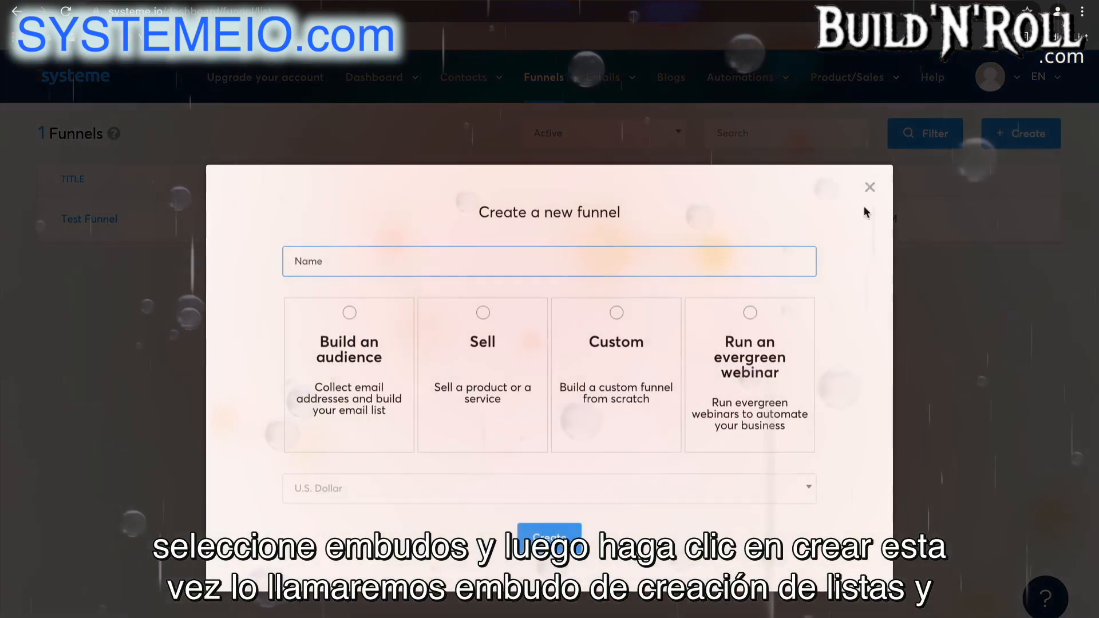
pyautogui.click(611, 269)
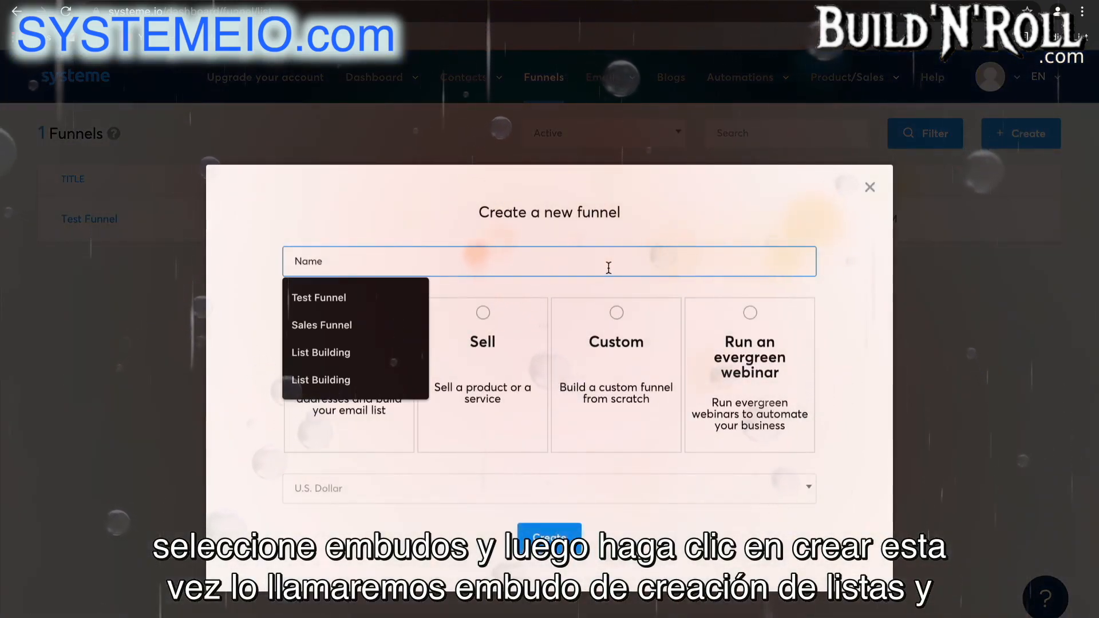
pyautogui.write('List Building')
pyautogui.click(366, 302)
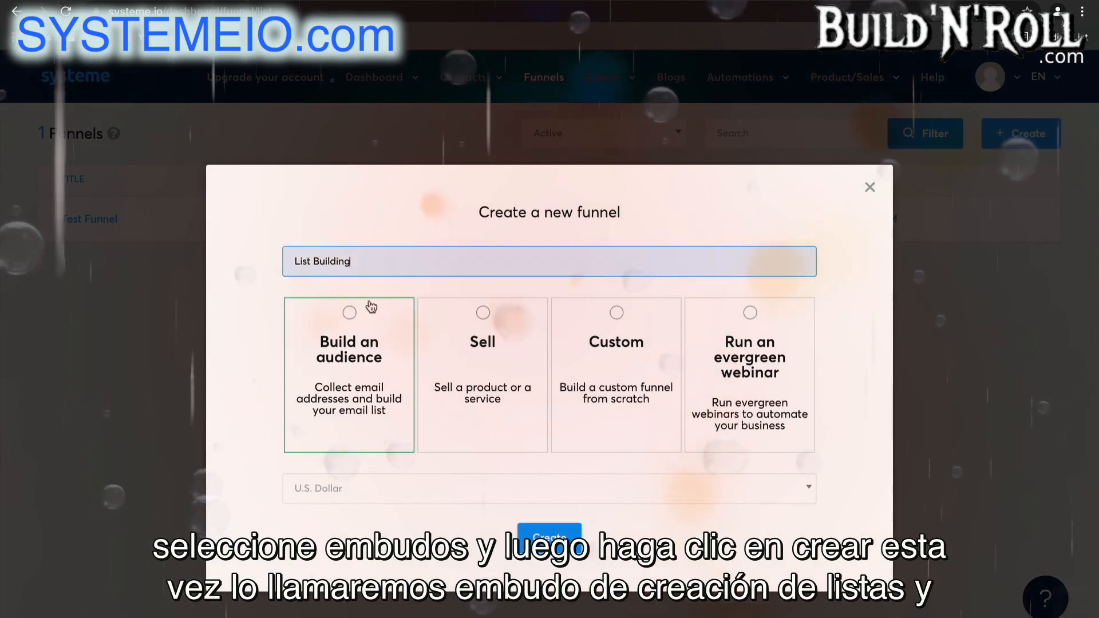
pyautogui.click(365, 372)
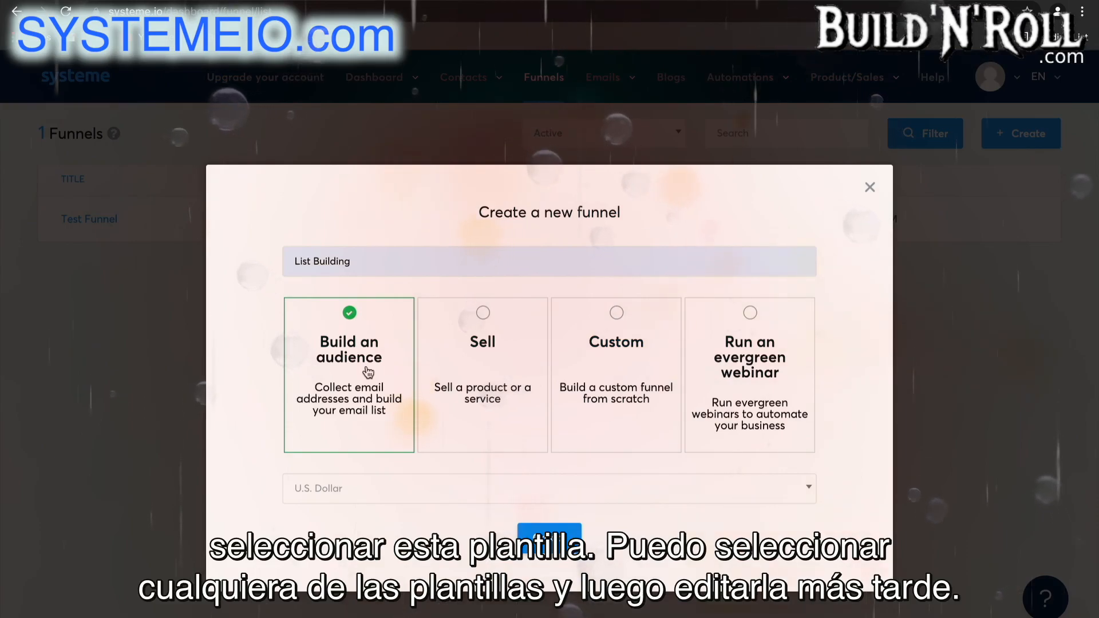
pyautogui.click(431, 482)
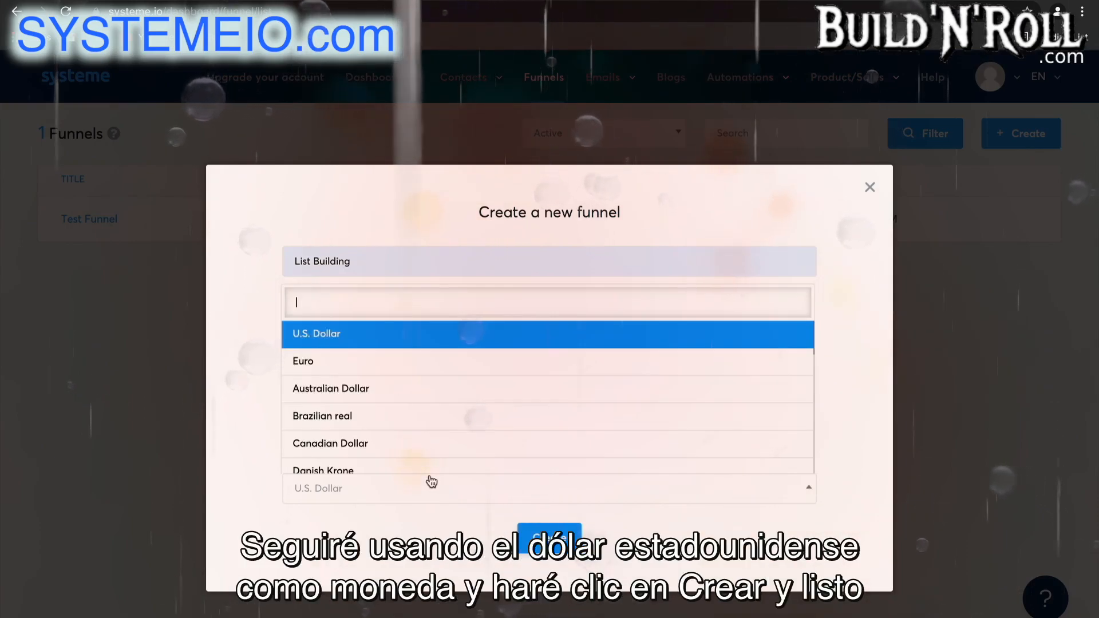
pyautogui.click(422, 342)
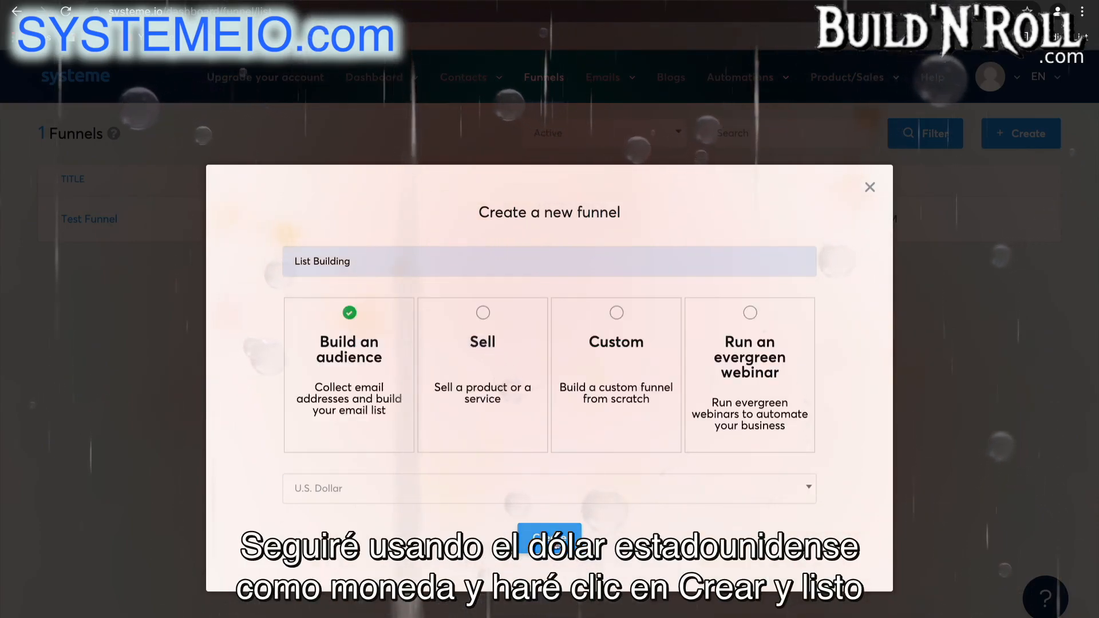
pyautogui.click(556, 546)
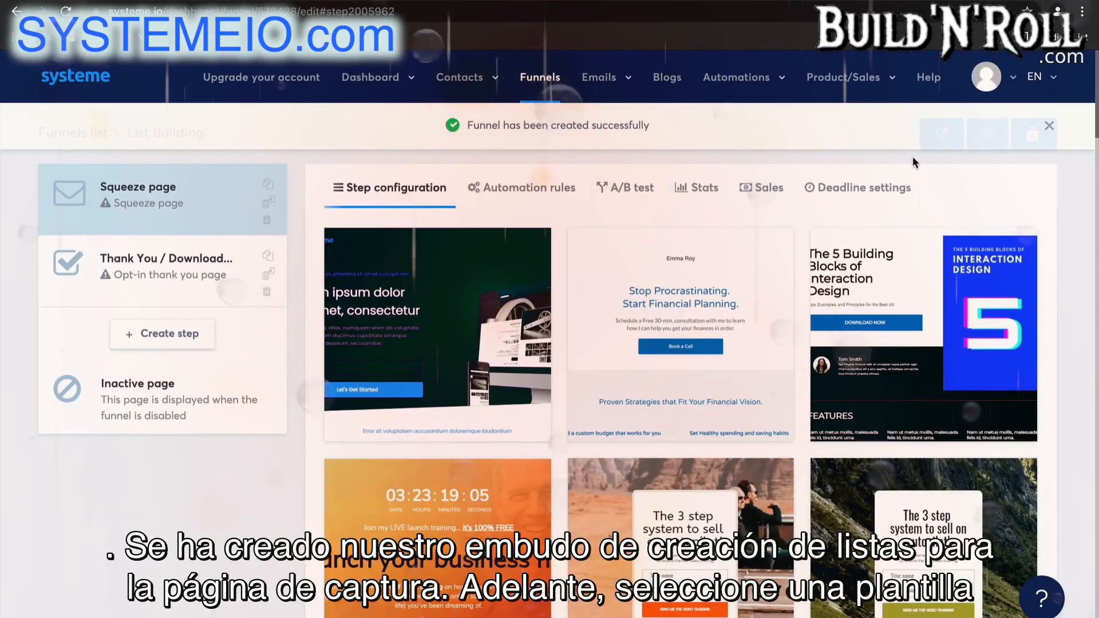
pyautogui.click(1049, 126)
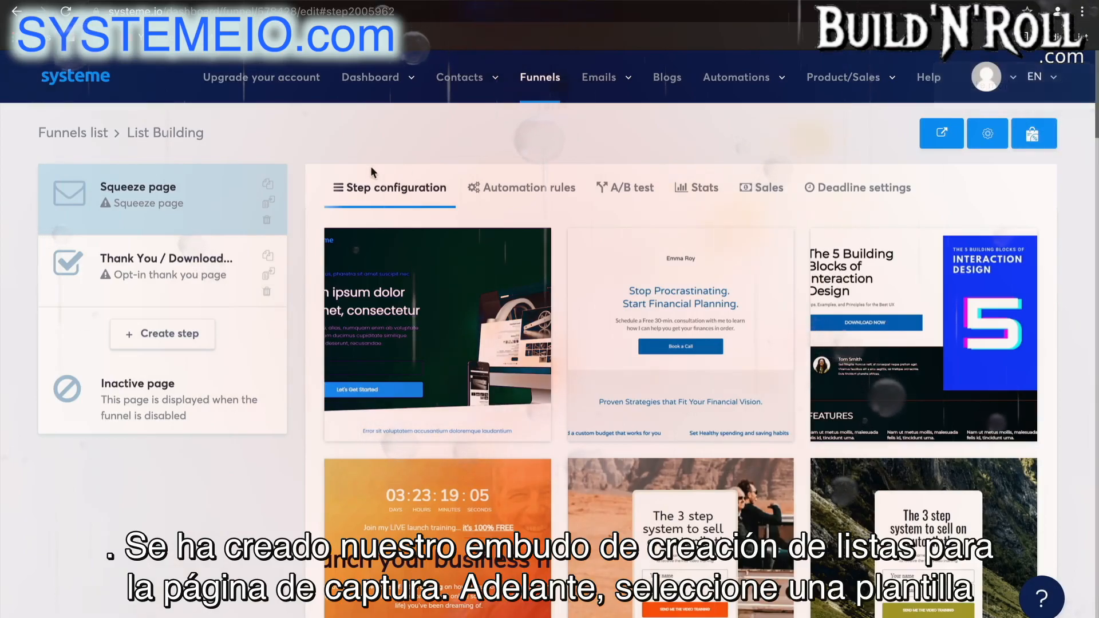
# Select the "How to start your online business today with dropshipping!" template for the funnel's squeeze page.
pyautogui.scroll(-10, 849, 383)
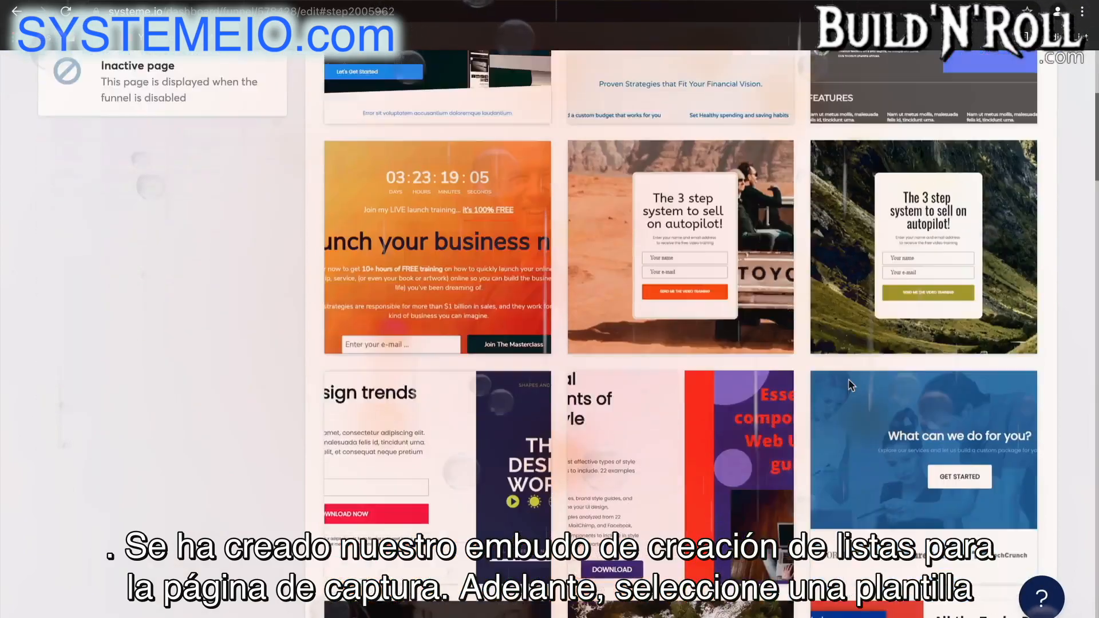
pyautogui.scroll(-20, 850, 382)
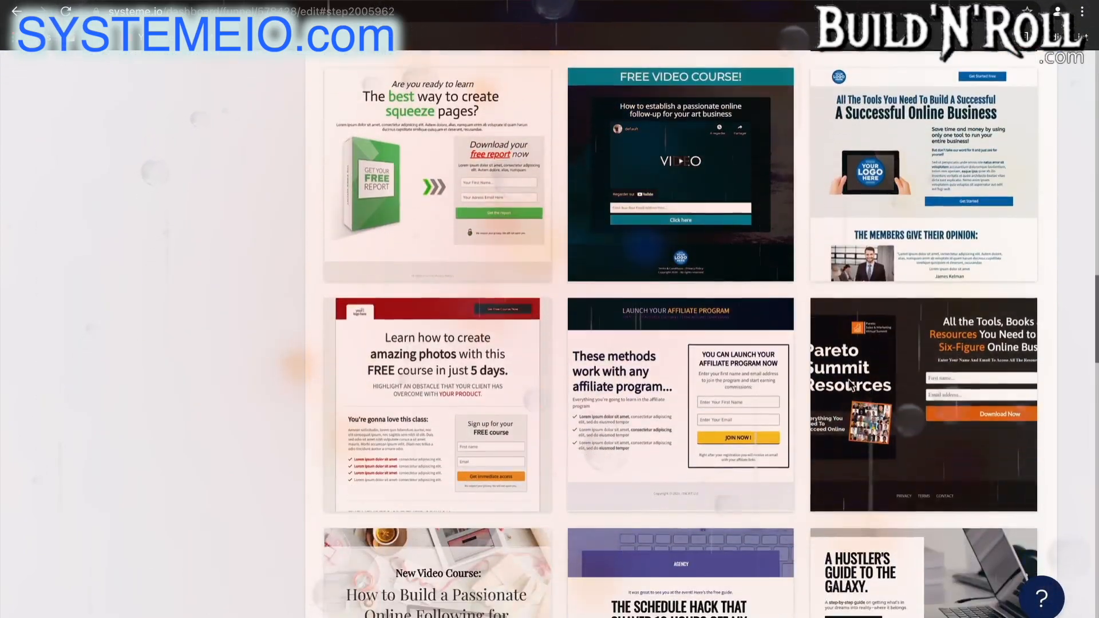
pyautogui.scroll(-15, 848, 379)
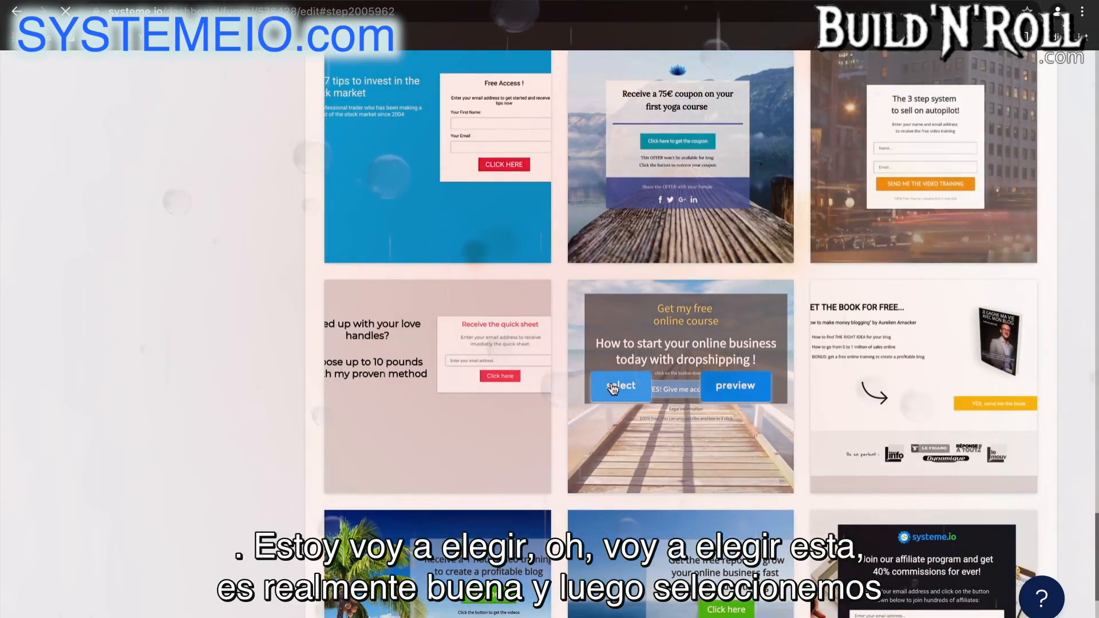
pyautogui.click(613, 394)
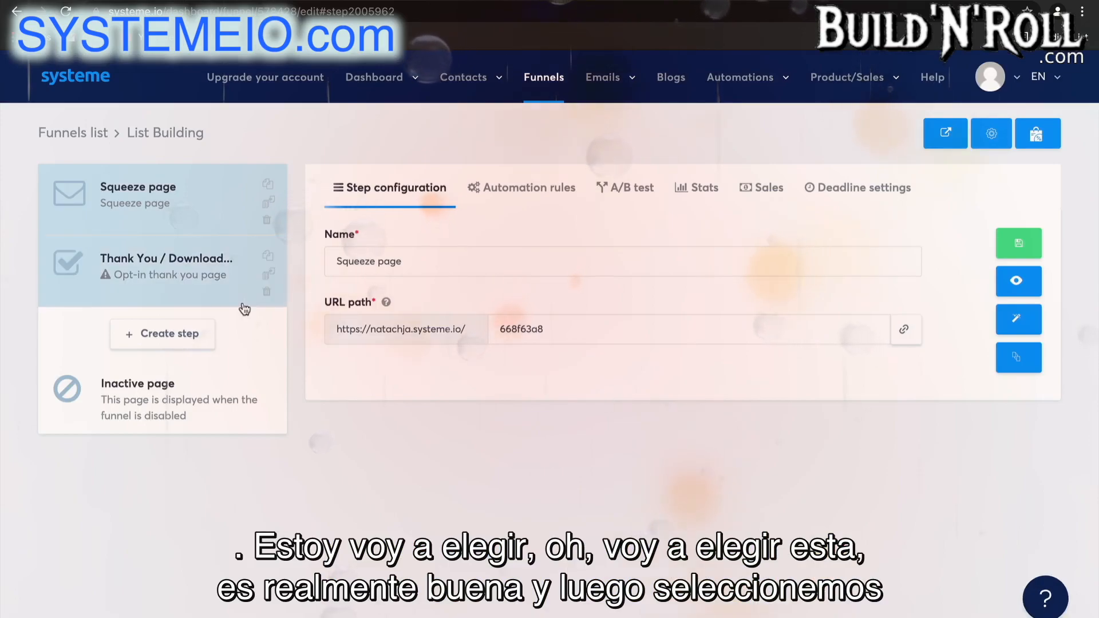
# Select the blue template with the thumbs-up icon for the Thank You / Download page step.
pyautogui.click(201, 281)
pyautogui.moveTo(385, 572)
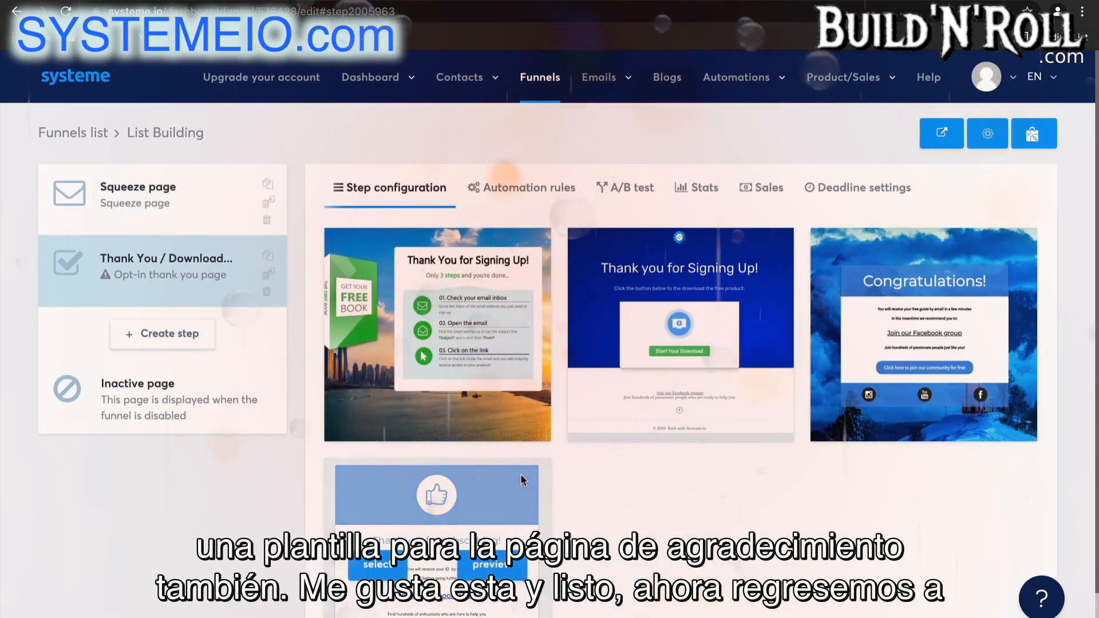
pyautogui.click(386, 572)
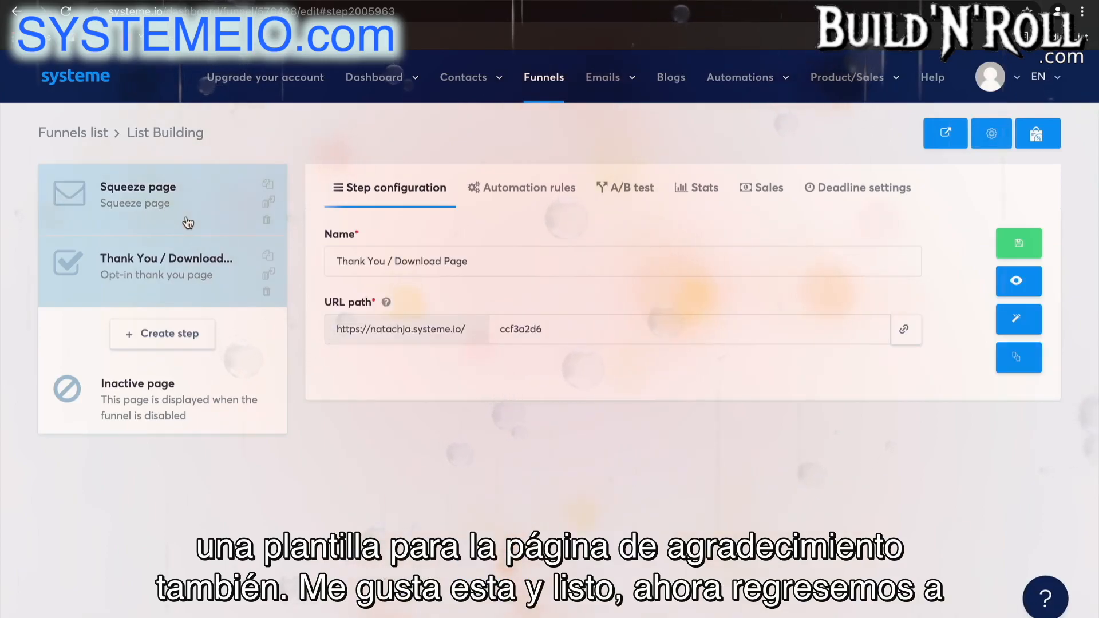
# Start a new automation rule on the squeeze page step with the "Funnel step form subscribed" trigger.
pyautogui.click(188, 223)
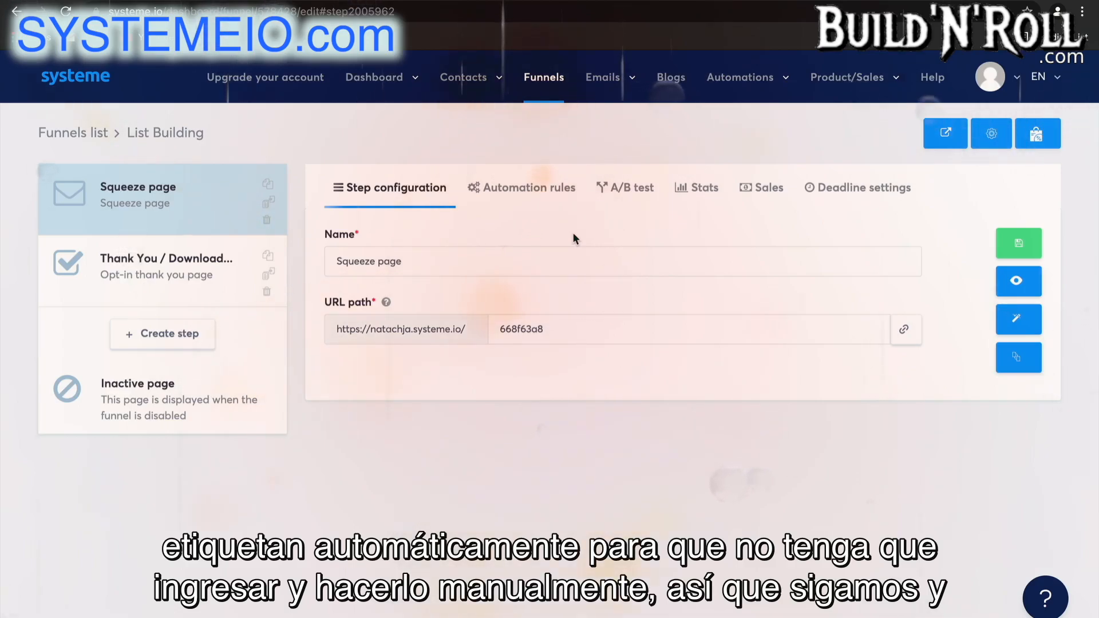
pyautogui.click(554, 193)
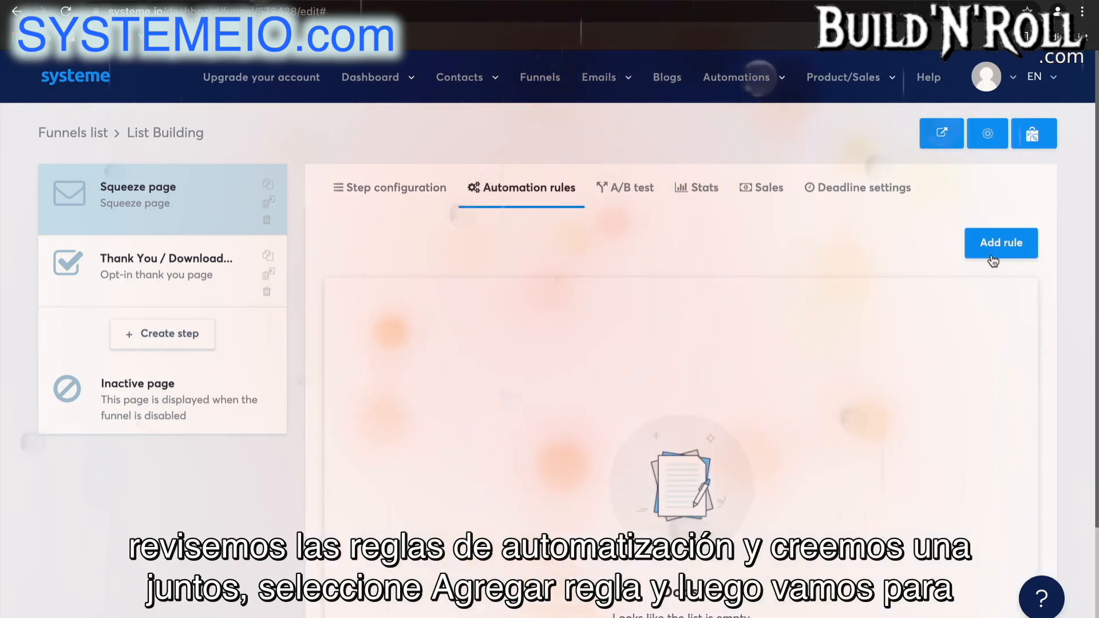
pyautogui.click(999, 250)
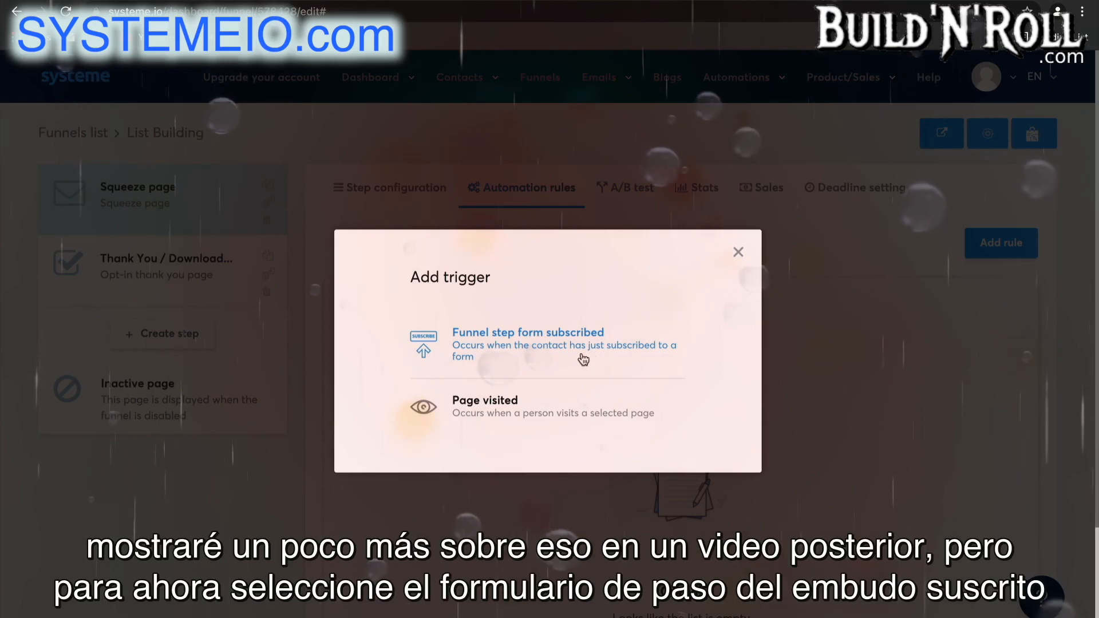
pyautogui.click(560, 347)
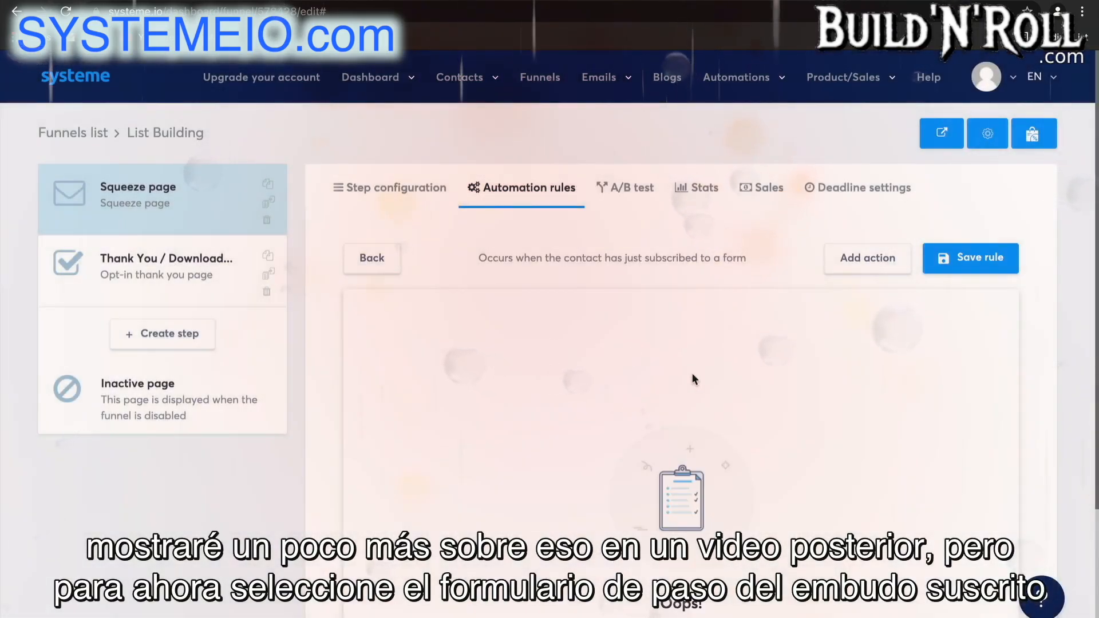
pyautogui.scroll(-1, 691, 373)
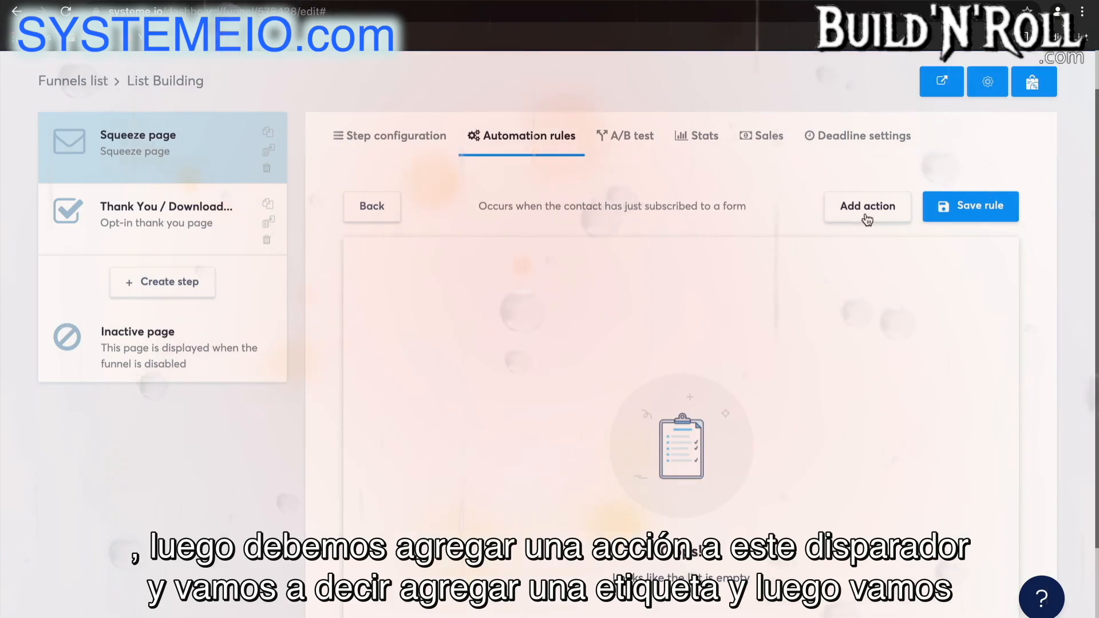
# Give the rule an "Add a tag" action using the "Blog - leads" tag and save the rule.
pyautogui.click(867, 207)
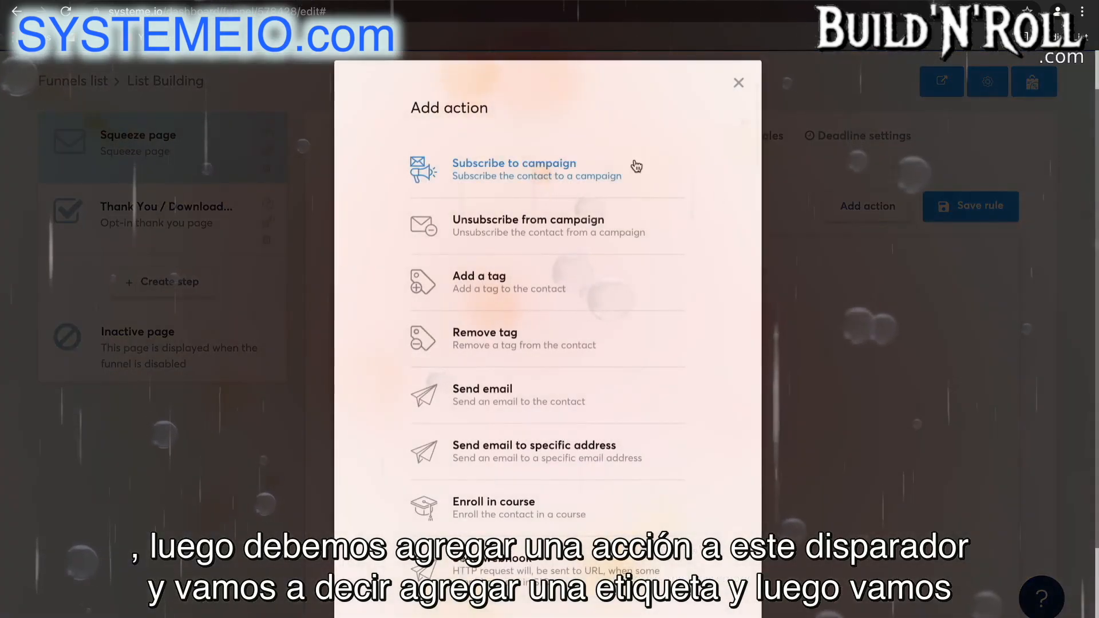
pyautogui.click(571, 290)
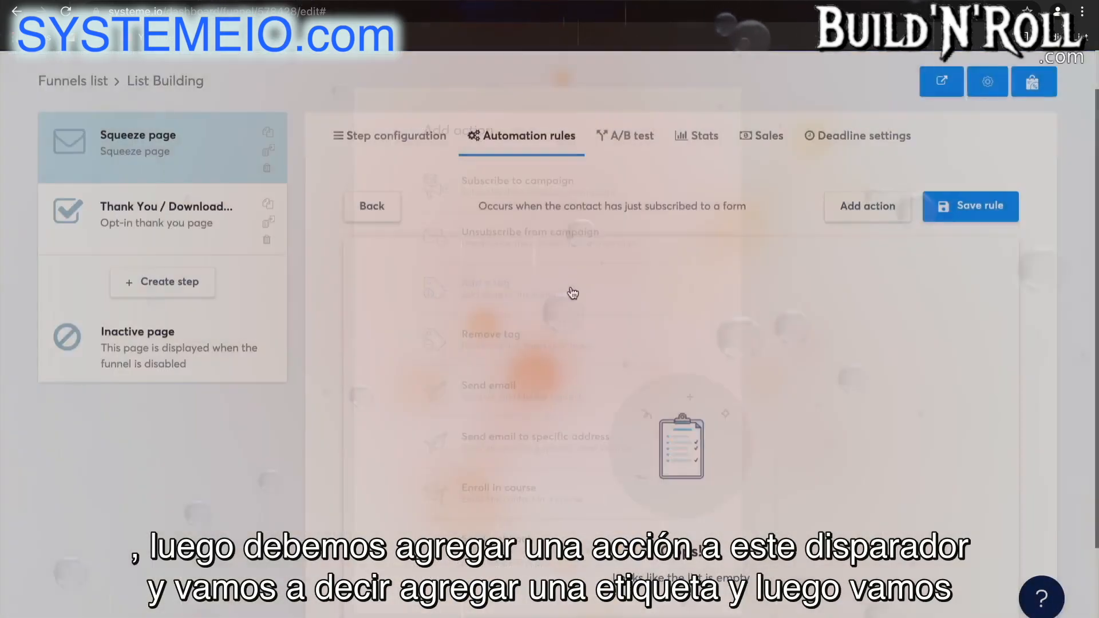
pyautogui.click(713, 359)
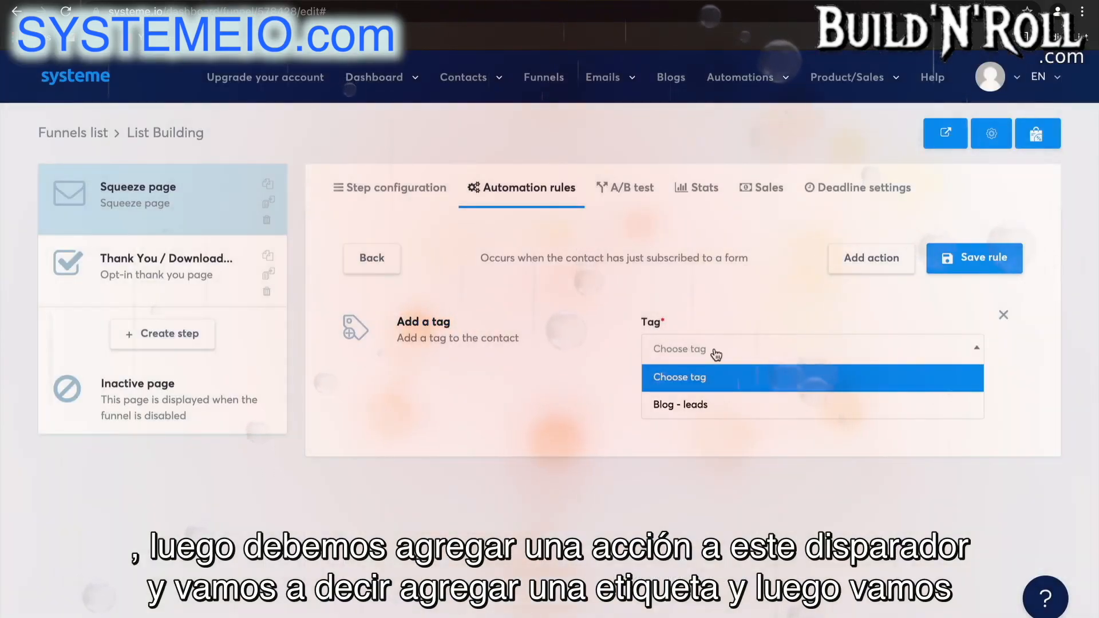
pyautogui.click(720, 412)
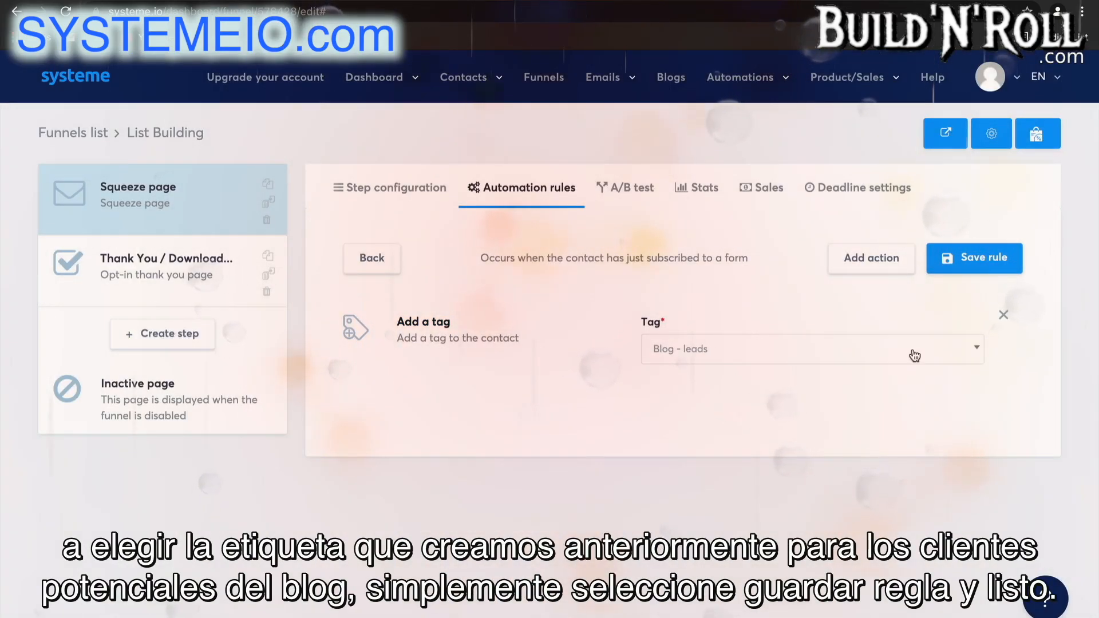
pyautogui.click(955, 259)
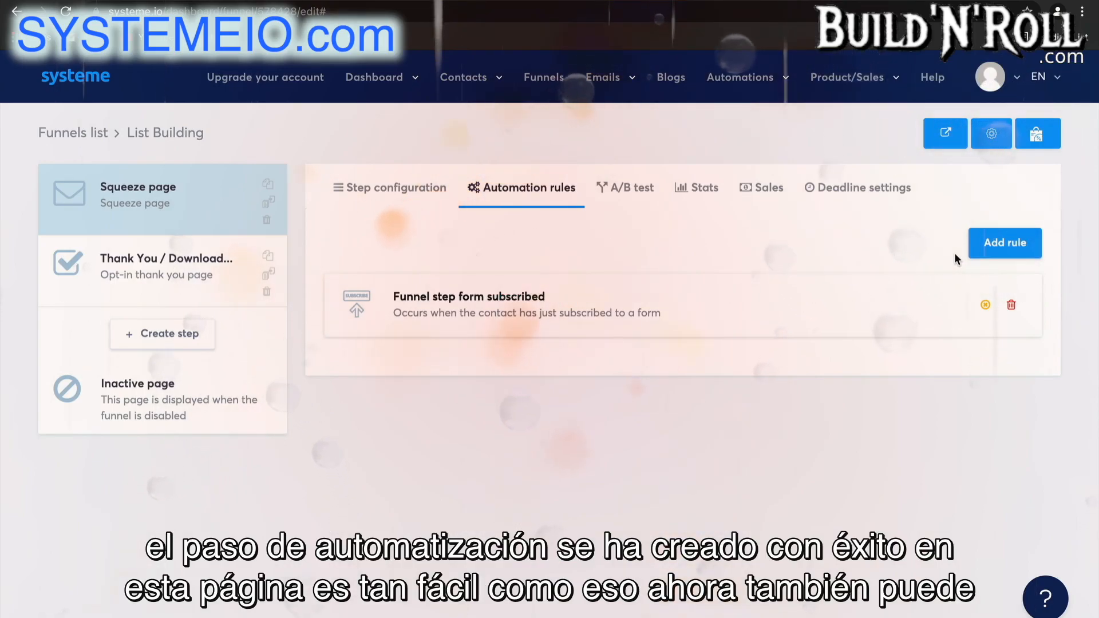
# Create a new funnel step named "Opt in form" with the Inline form type.
pyautogui.moveTo(771, 95)
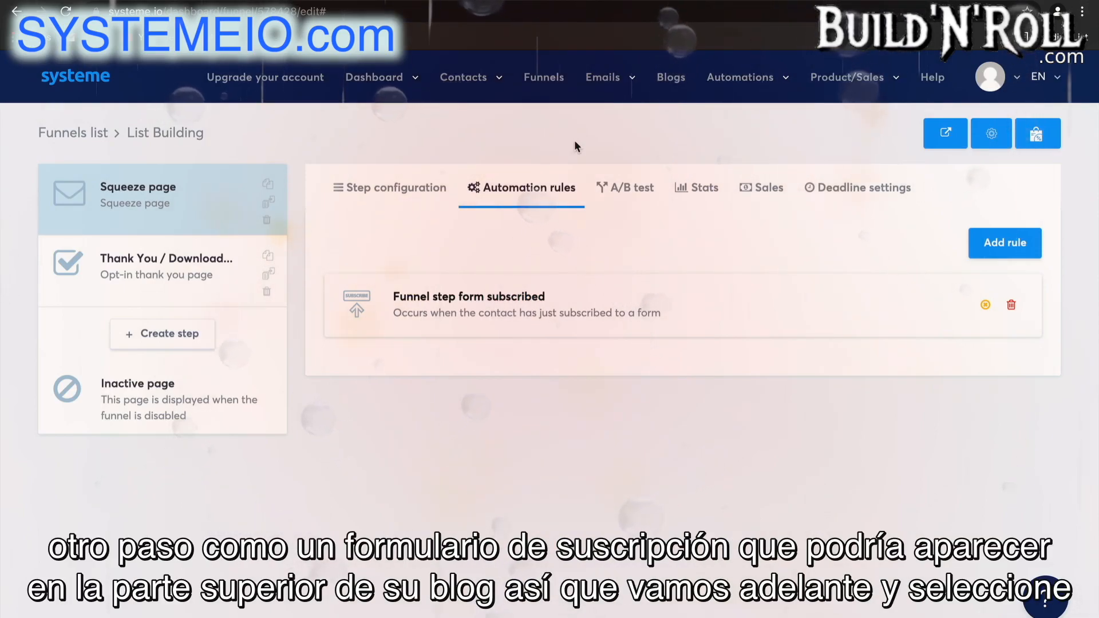
pyautogui.click(146, 335)
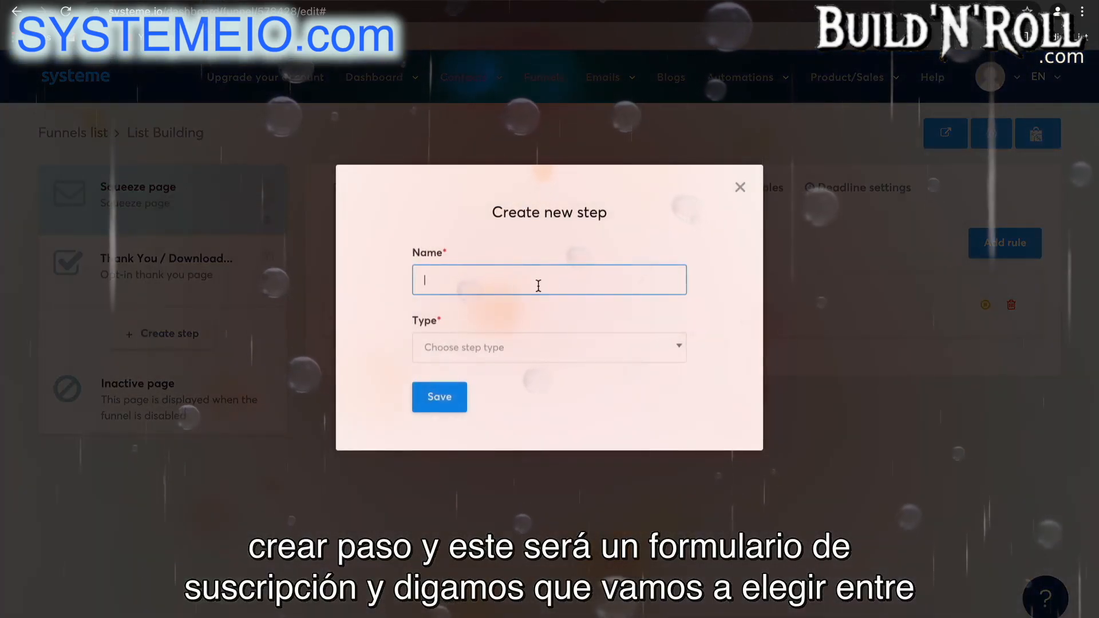
pyautogui.click(538, 284)
pyautogui.write('o')
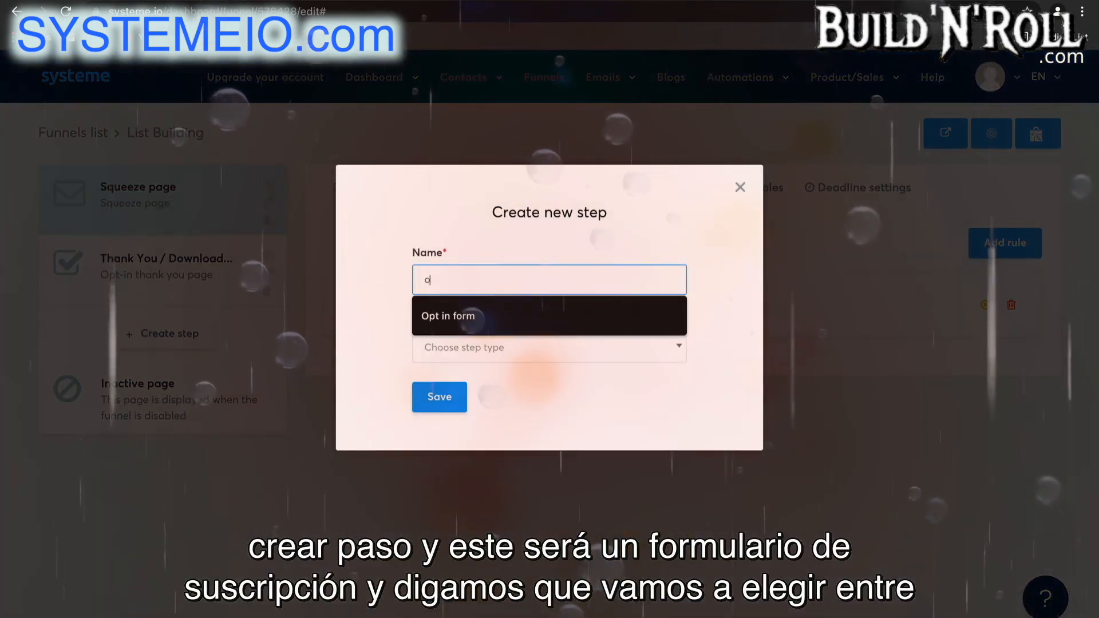
pyautogui.click(537, 309)
pyautogui.click(544, 353)
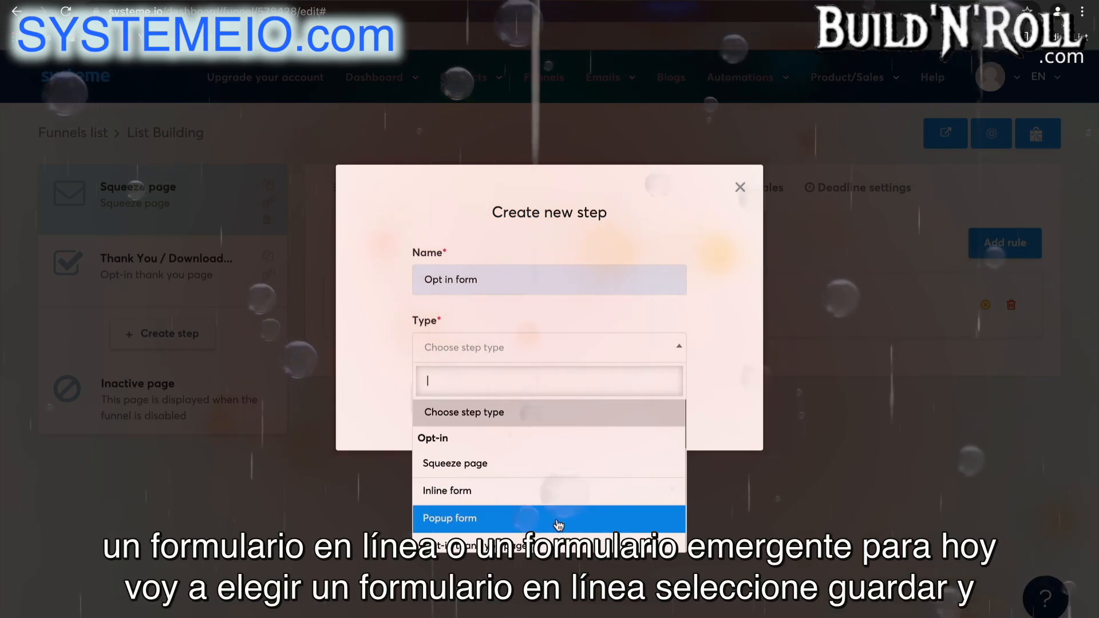
pyautogui.click(548, 493)
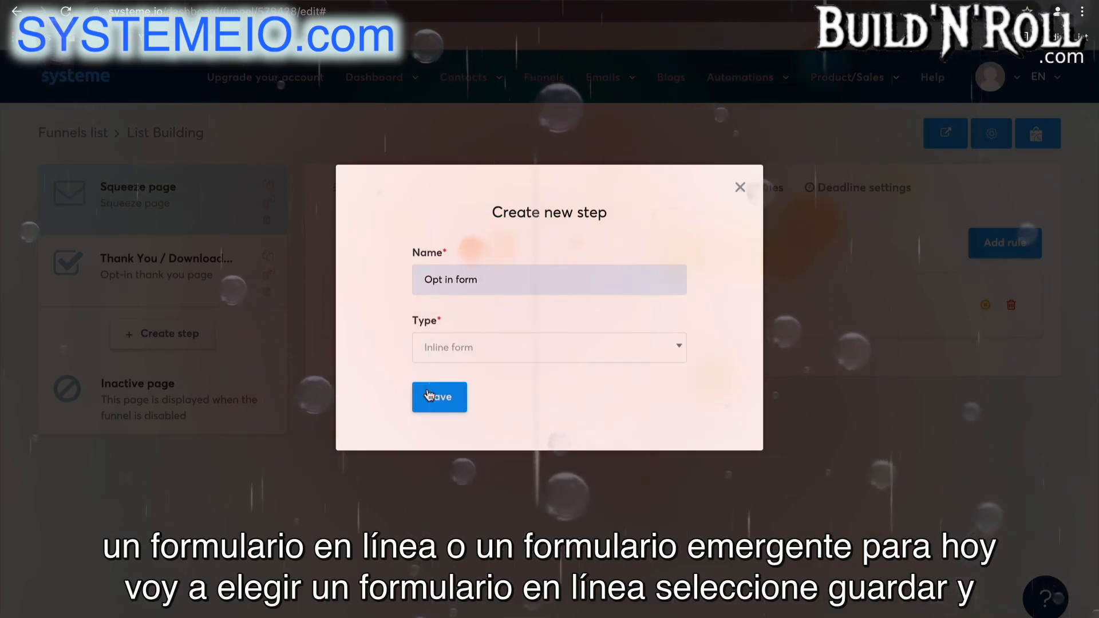
pyautogui.click(435, 398)
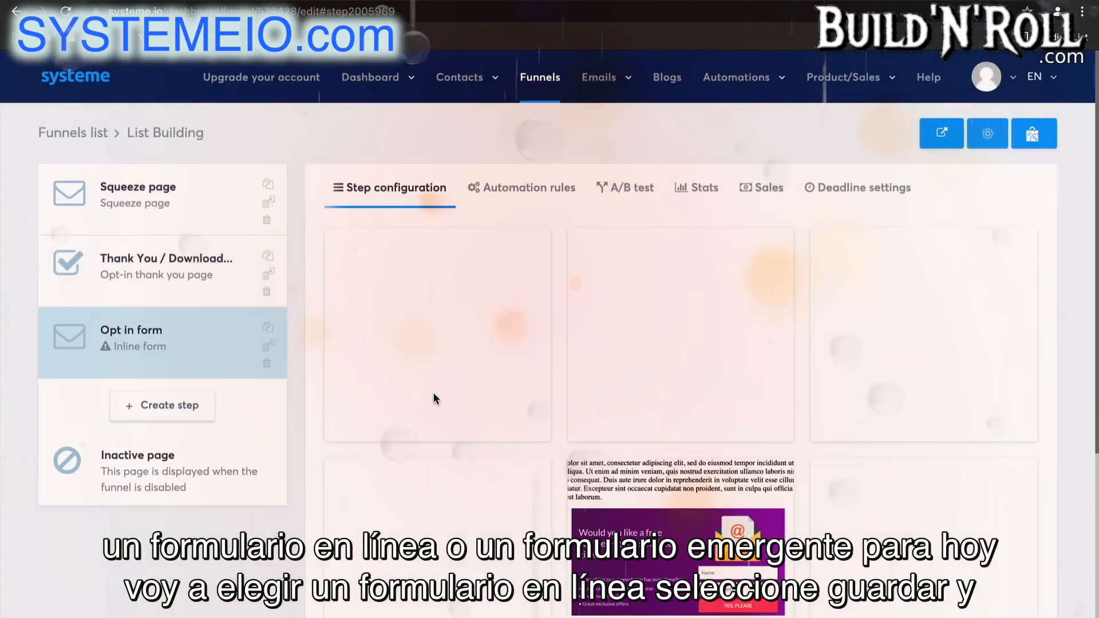
# Select the green "Receive my tips by email" template for the Opt in form step and open it in the page editor.
pyautogui.scroll(-5, 907, 567)
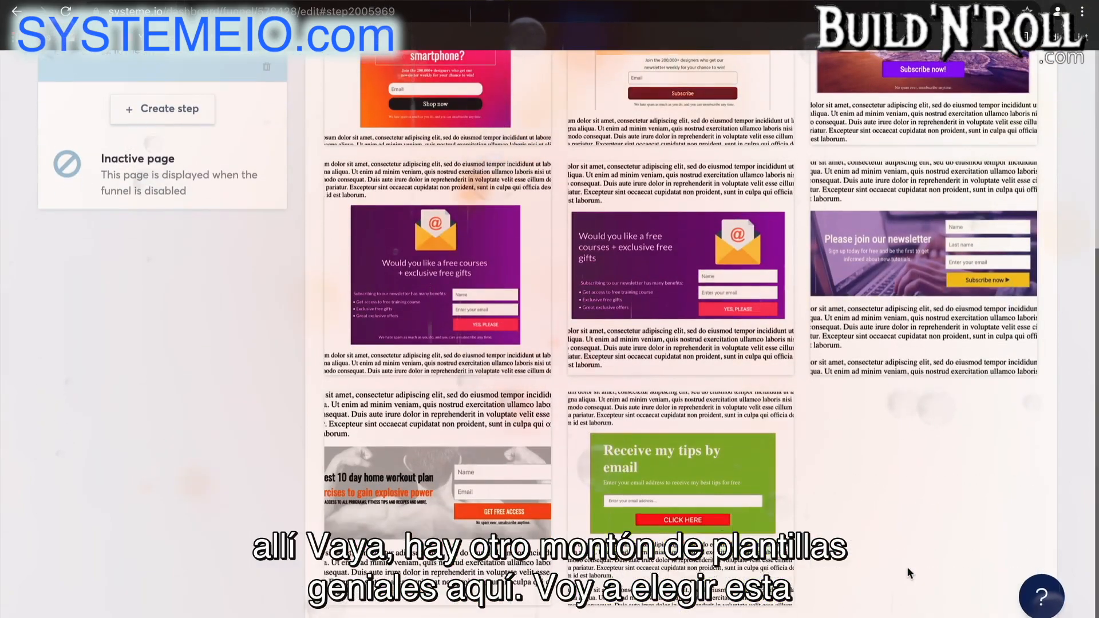
pyautogui.moveTo(693, 461)
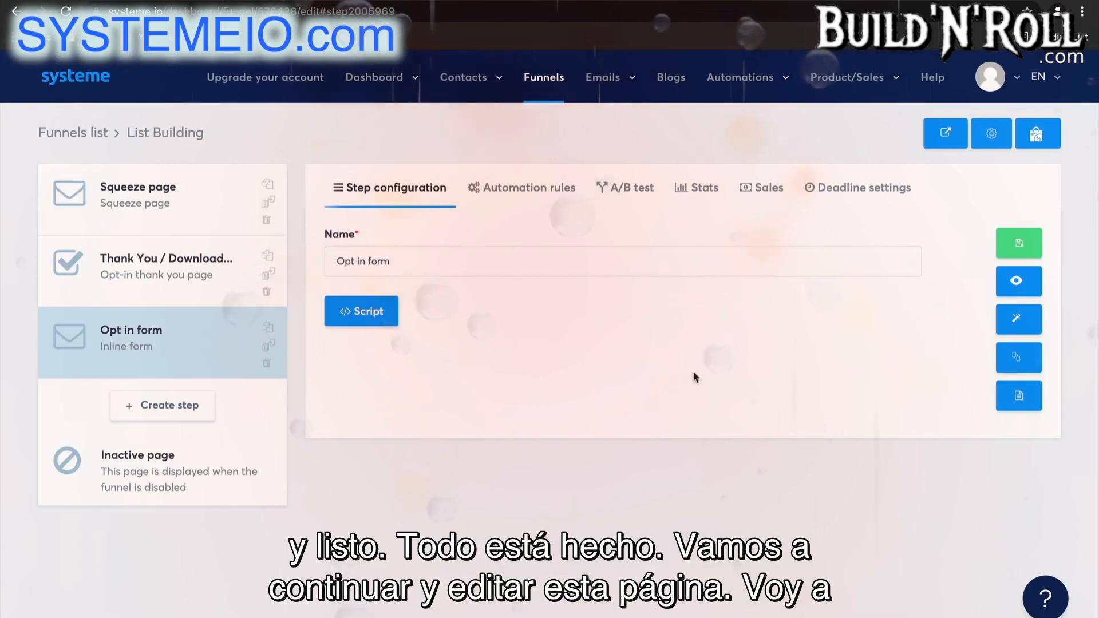
pyautogui.click(1014, 322)
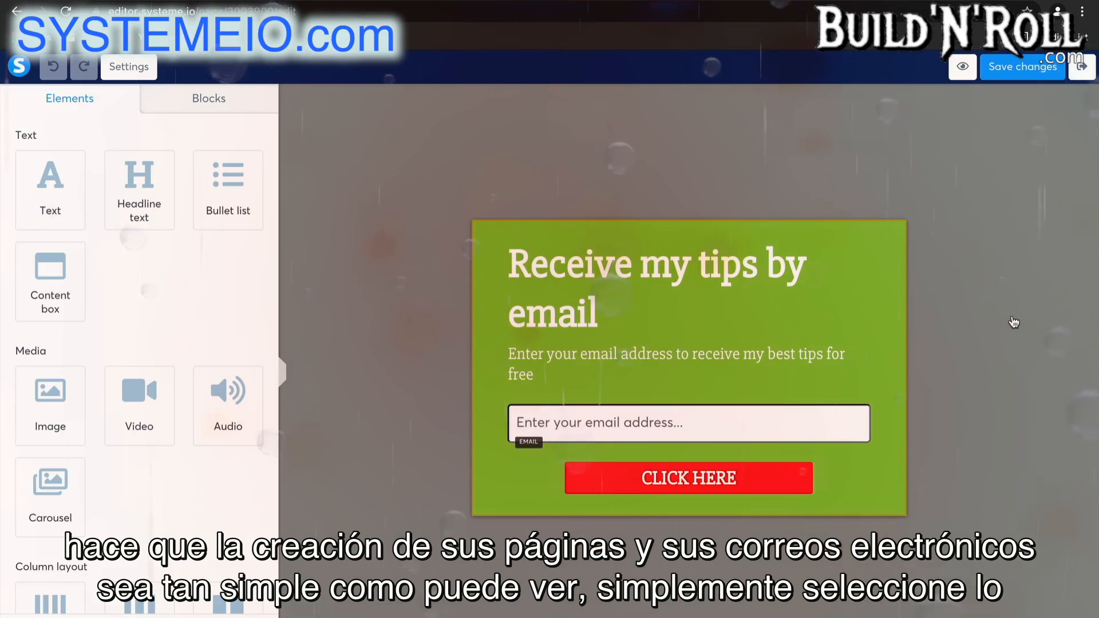
# Center-align the "Receive my tips by email" headline and the text line beneath it.
pyautogui.click(750, 298)
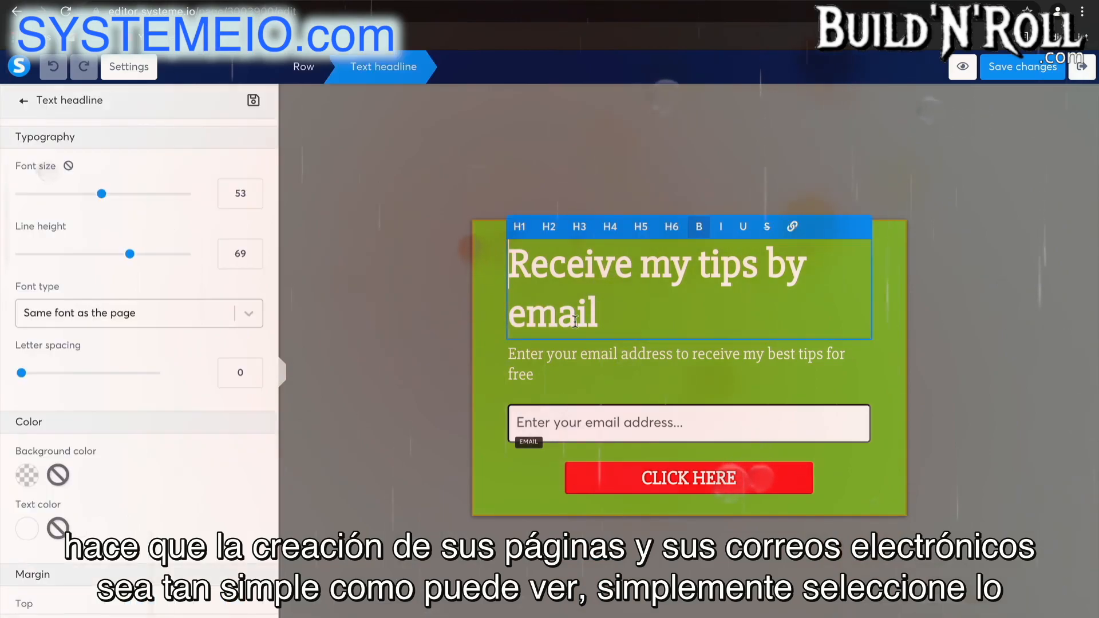
pyautogui.scroll(-8, 169, 382)
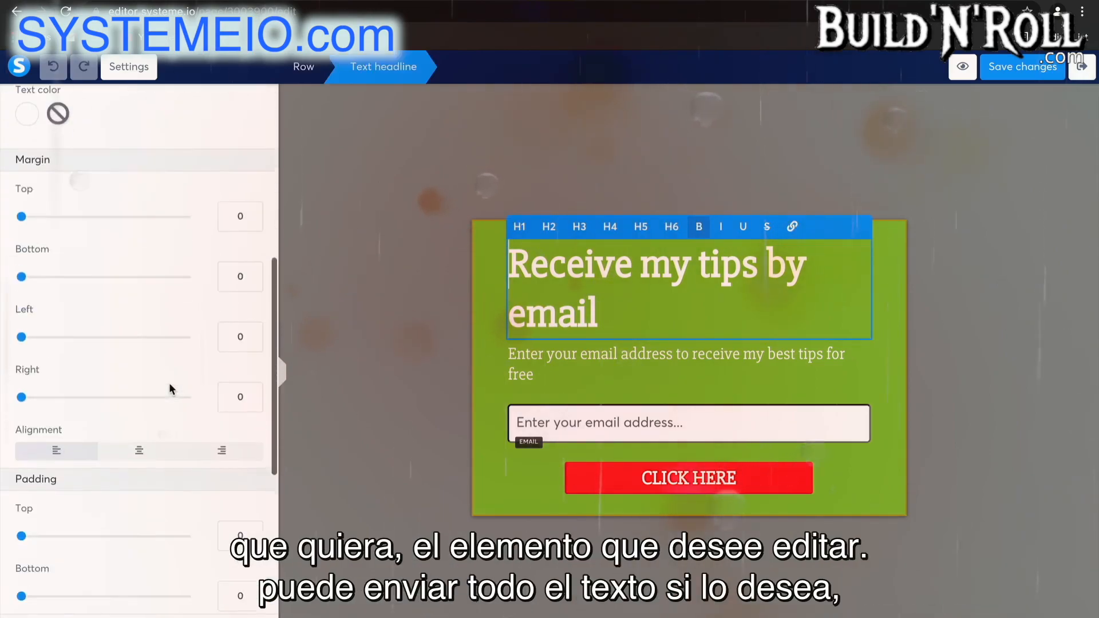
pyautogui.click(139, 384)
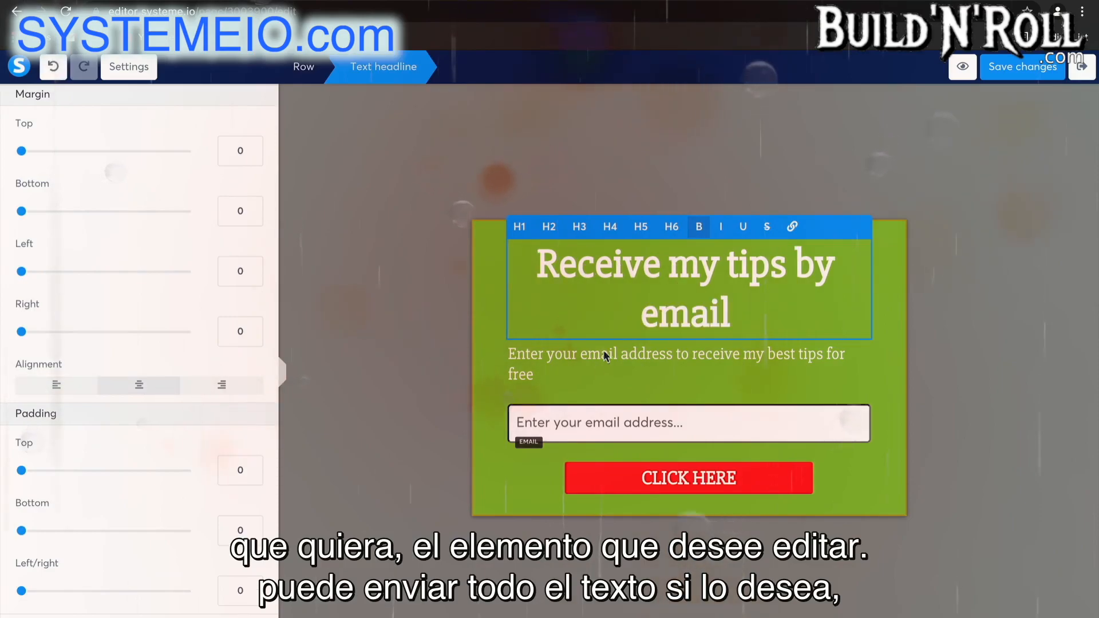
pyautogui.click(604, 357)
pyautogui.scroll(-8, 150, 456)
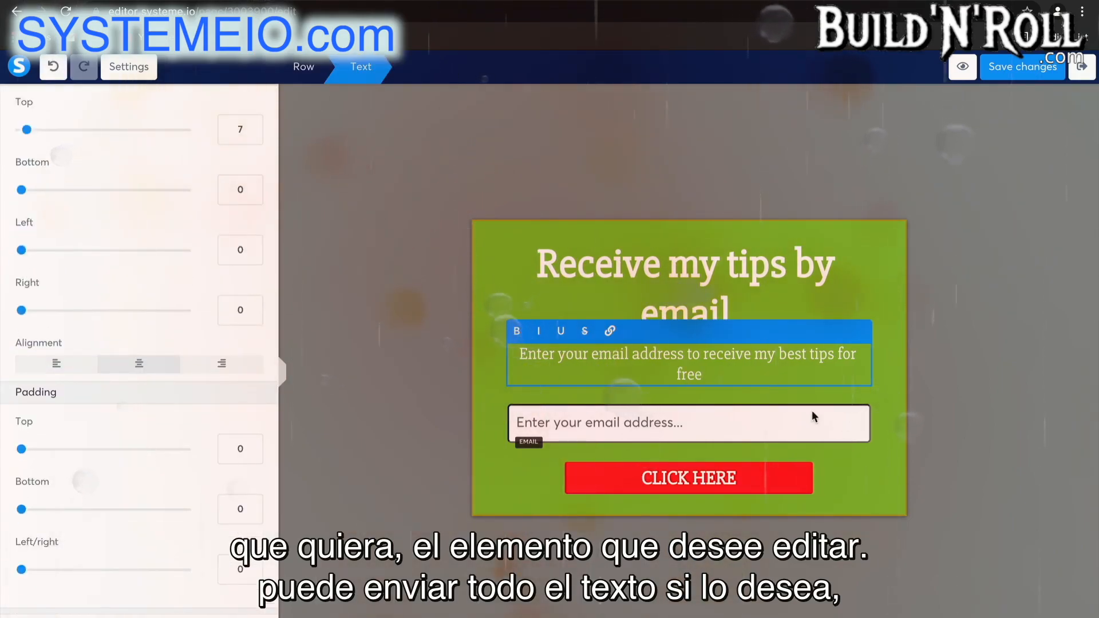
# Change the "CLICK HERE" button's background color to the default yellow.
pyautogui.click(747, 487)
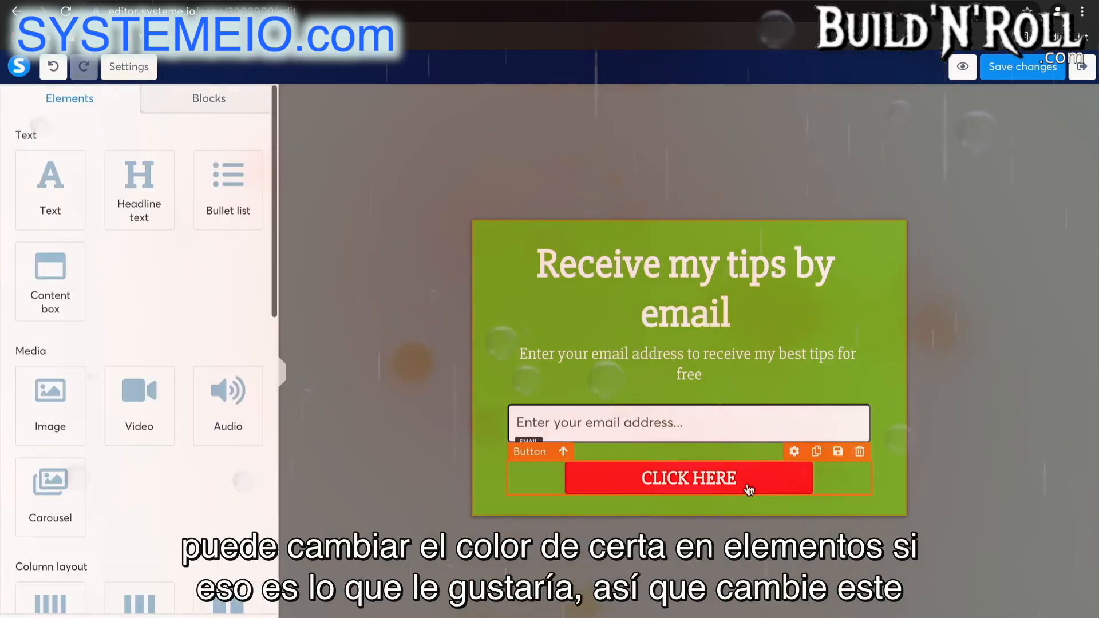
pyautogui.click(750, 488)
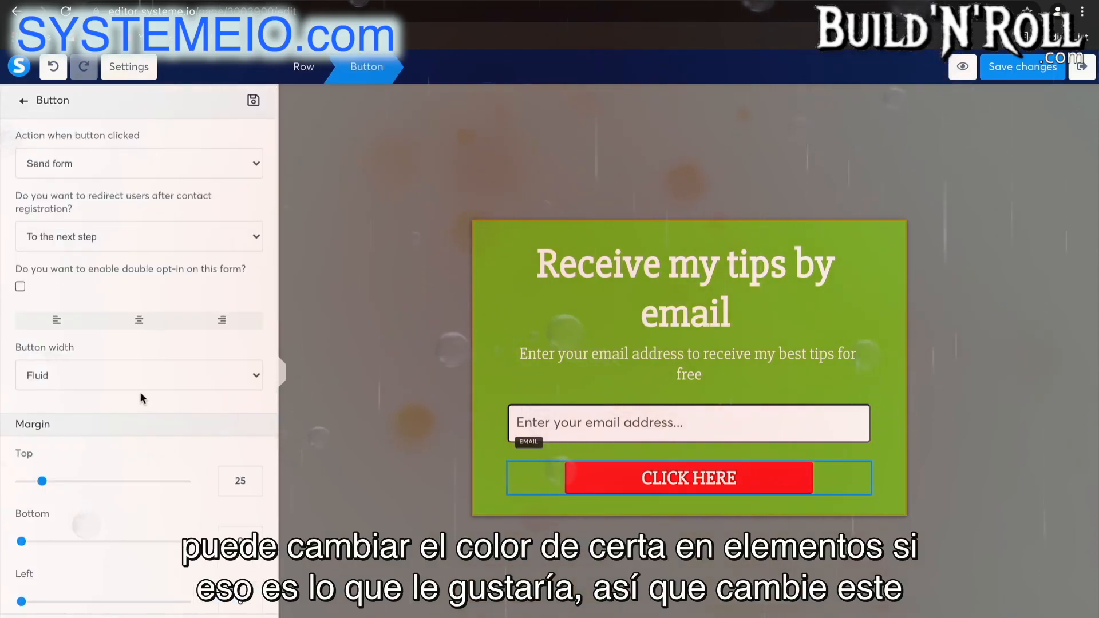
pyautogui.scroll(-12, 143, 399)
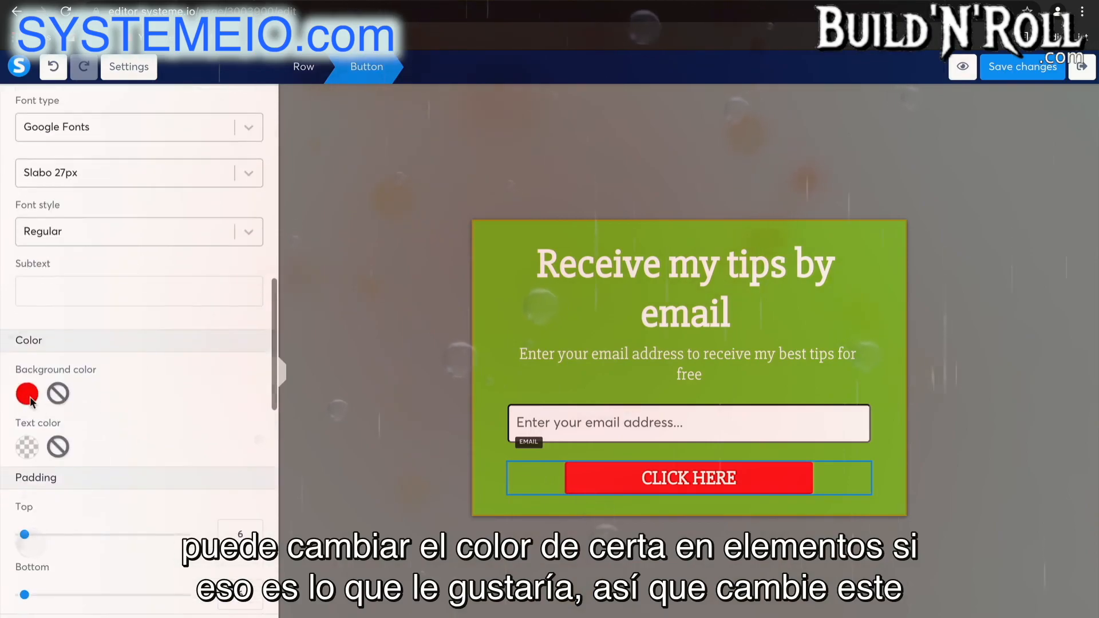
pyautogui.click(27, 395)
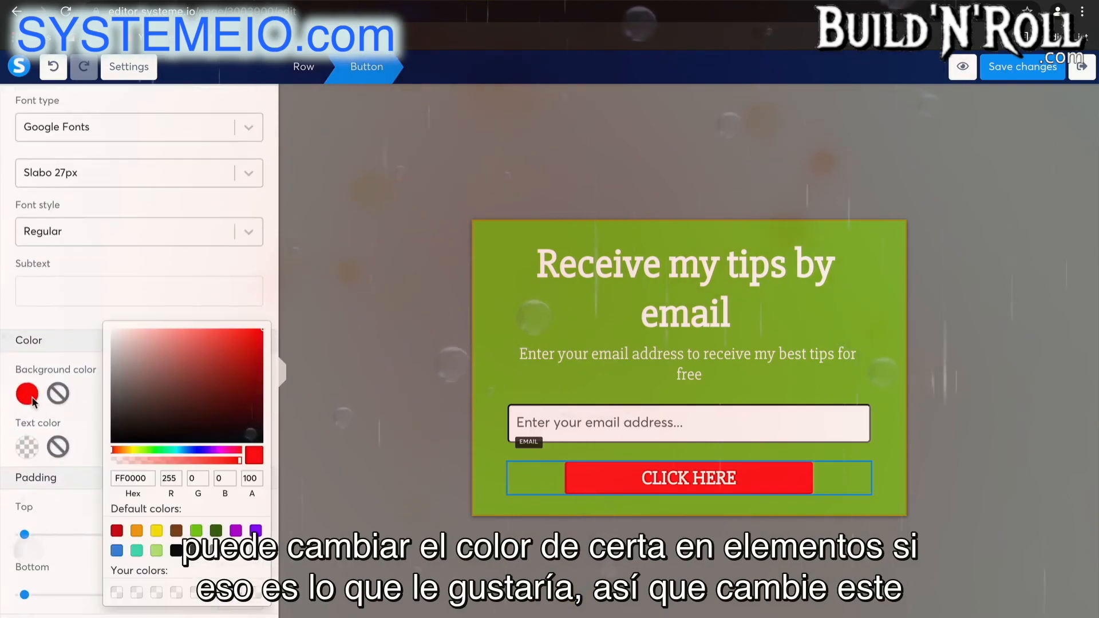
pyautogui.click(157, 531)
pyautogui.click(311, 504)
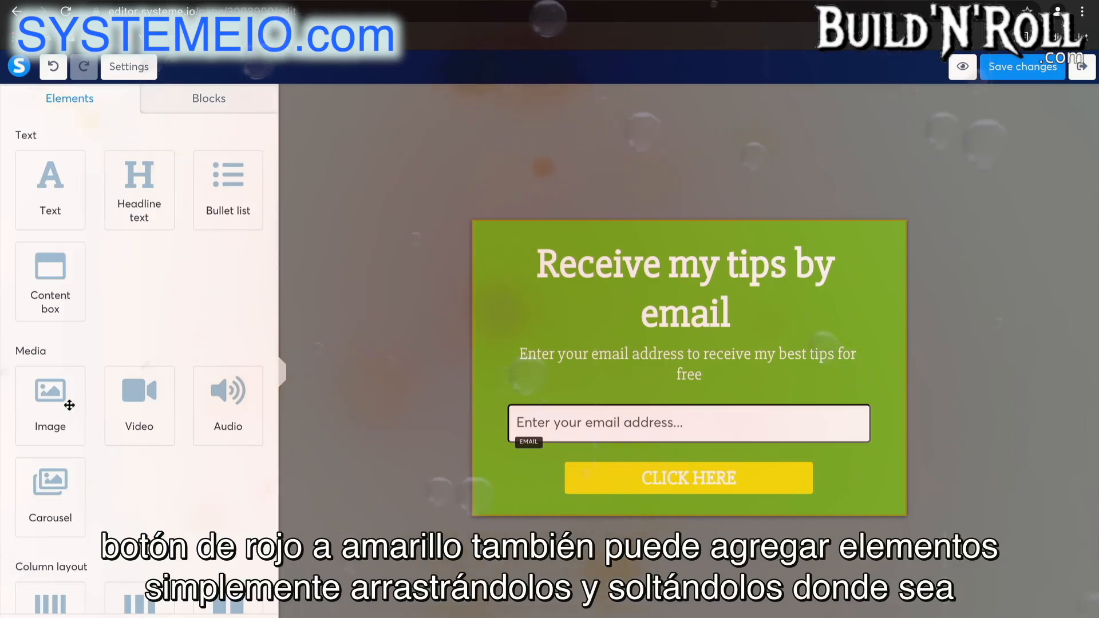
# Add an image element between the text line and the email field without uploading a file, and delete the placeholder.
pyautogui.moveTo(70, 405); pyautogui.dragTo(696, 373)
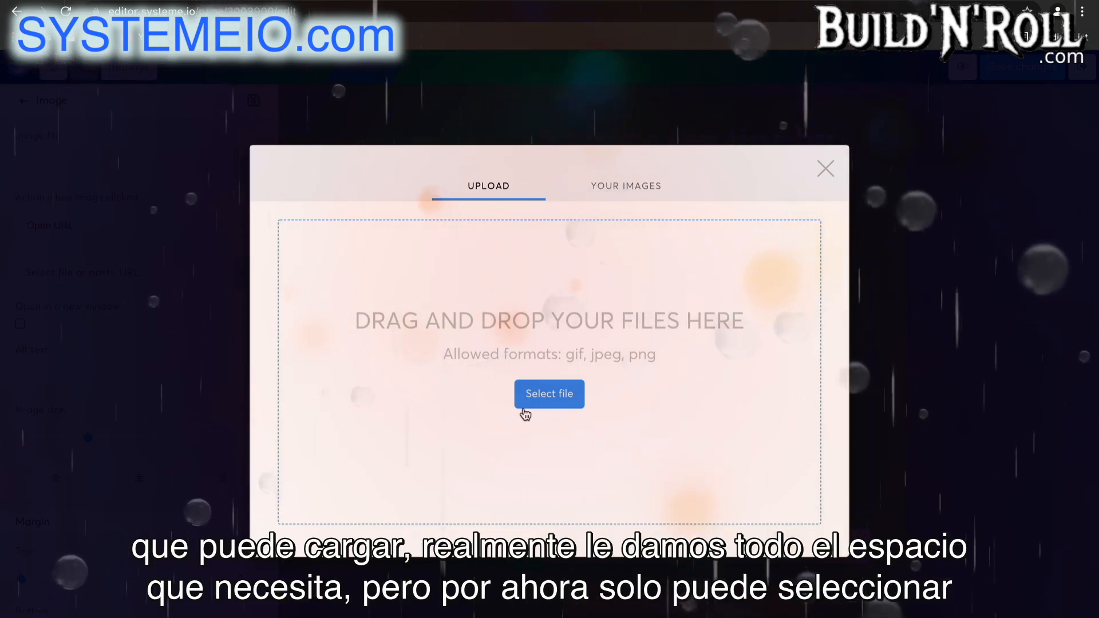
pyautogui.click(820, 171)
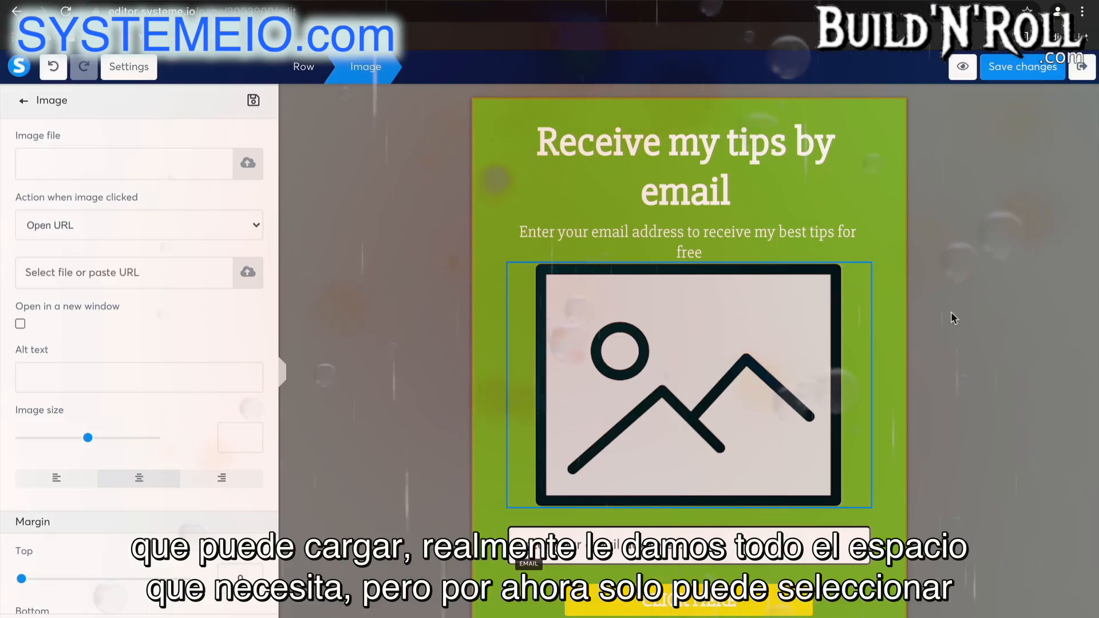
pyautogui.click(758, 374)
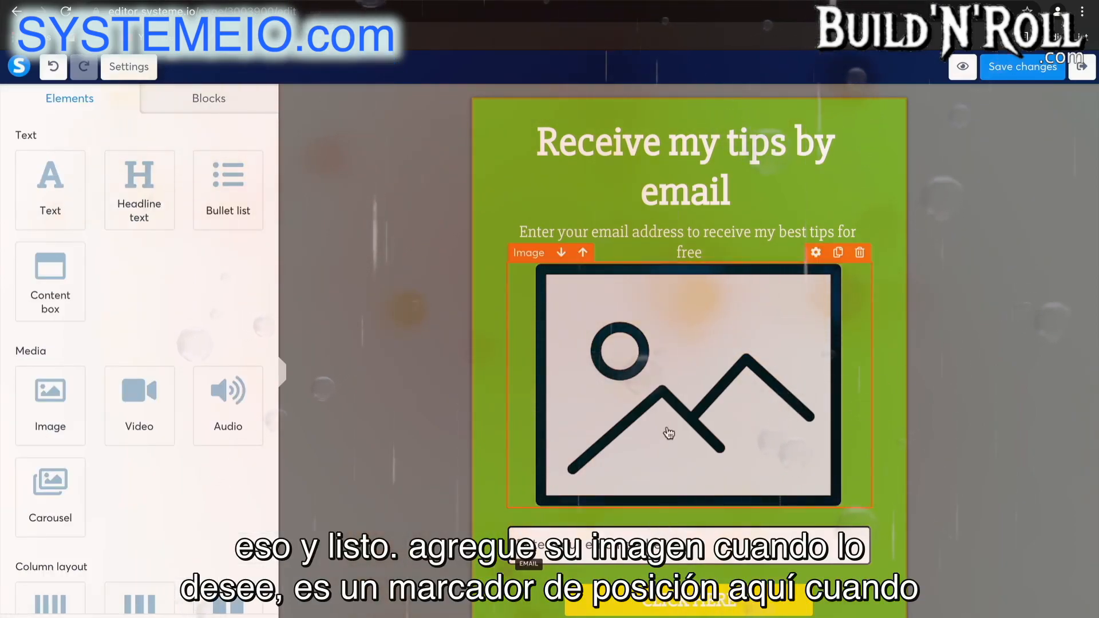
pyautogui.click(859, 253)
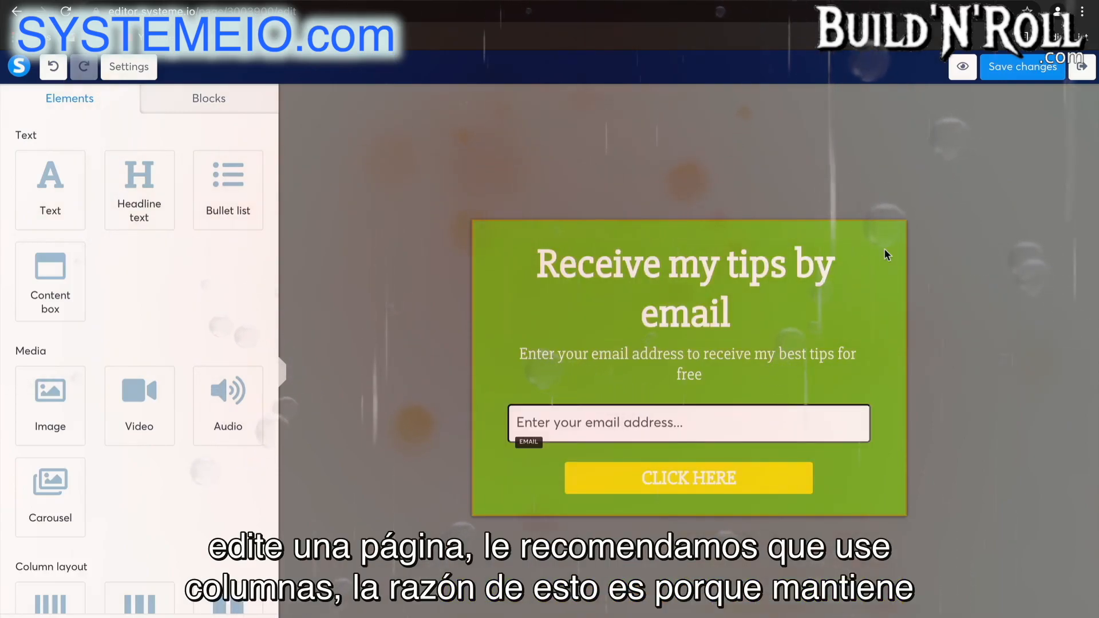
# Add a 2 columns layout to the form, placing the headline in the left column and the email prompt text in the right.
pyautogui.scroll(-3, 129, 537)
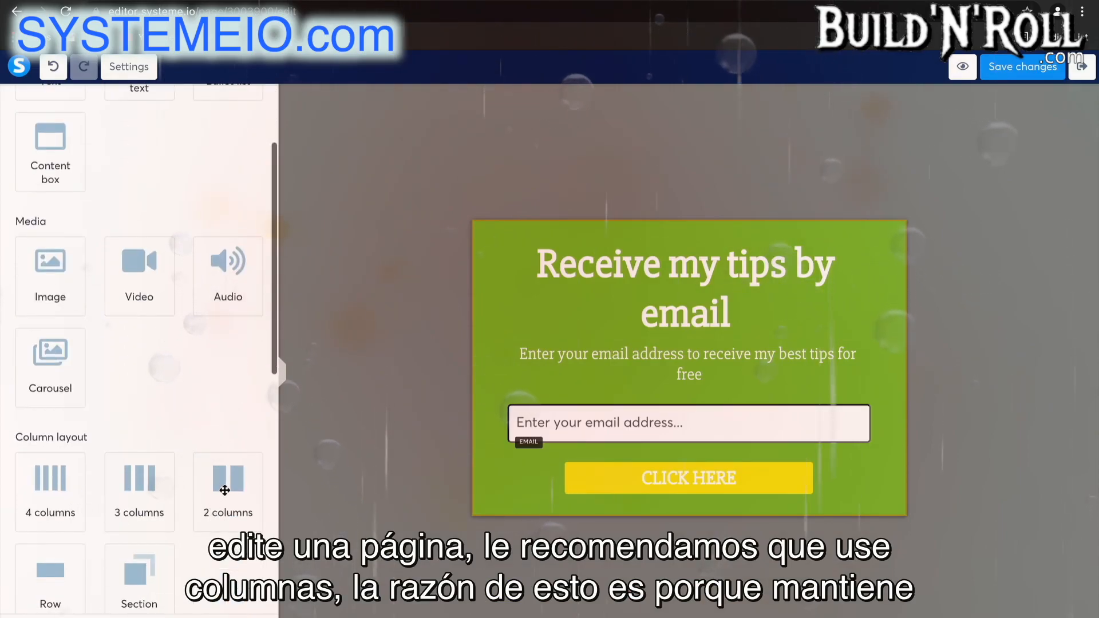
pyautogui.moveTo(225, 486); pyautogui.dragTo(622, 336)
pyautogui.moveTo(658, 228); pyautogui.dragTo(622, 337)
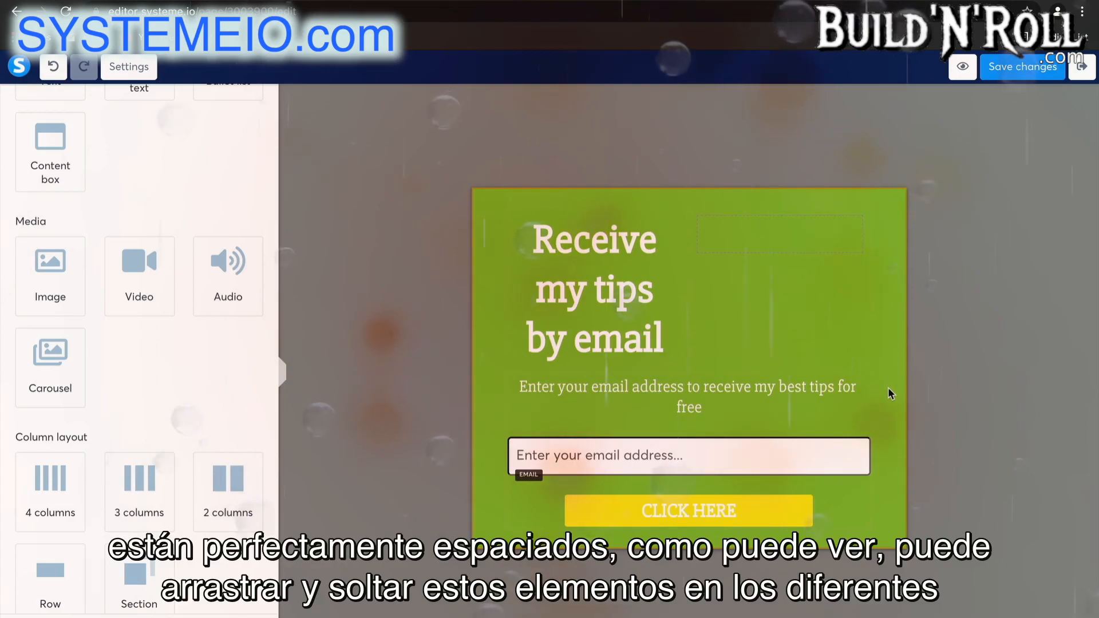
pyautogui.moveTo(816, 393); pyautogui.dragTo(804, 225)
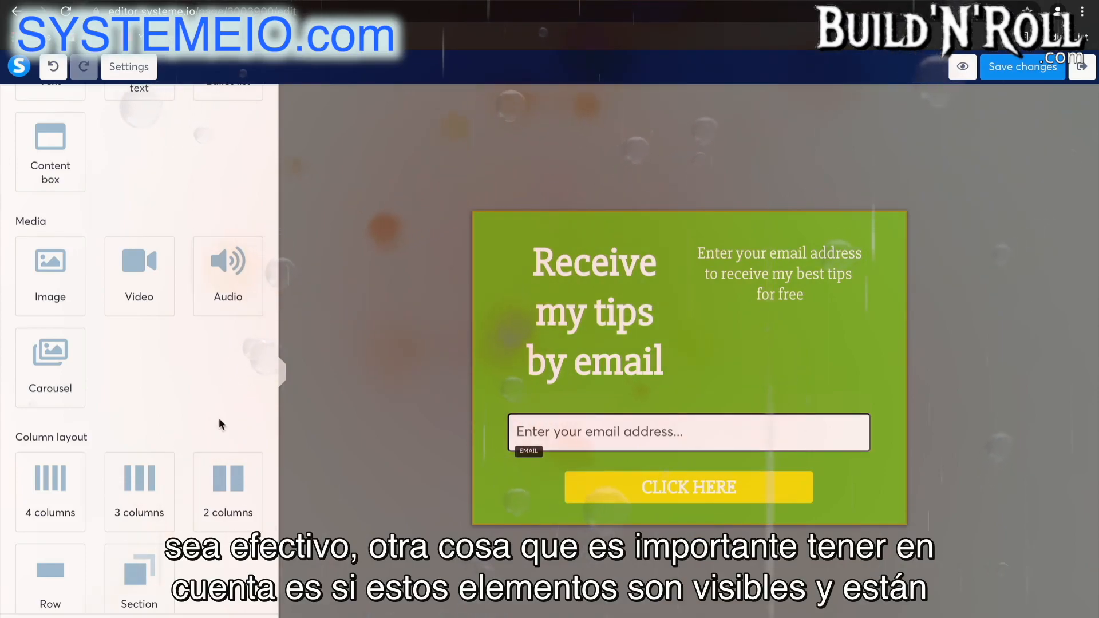
# Check the headline's desktop and mobile visibility options, save the form changes and exit the editor.
pyautogui.scroll(-9, 219, 422)
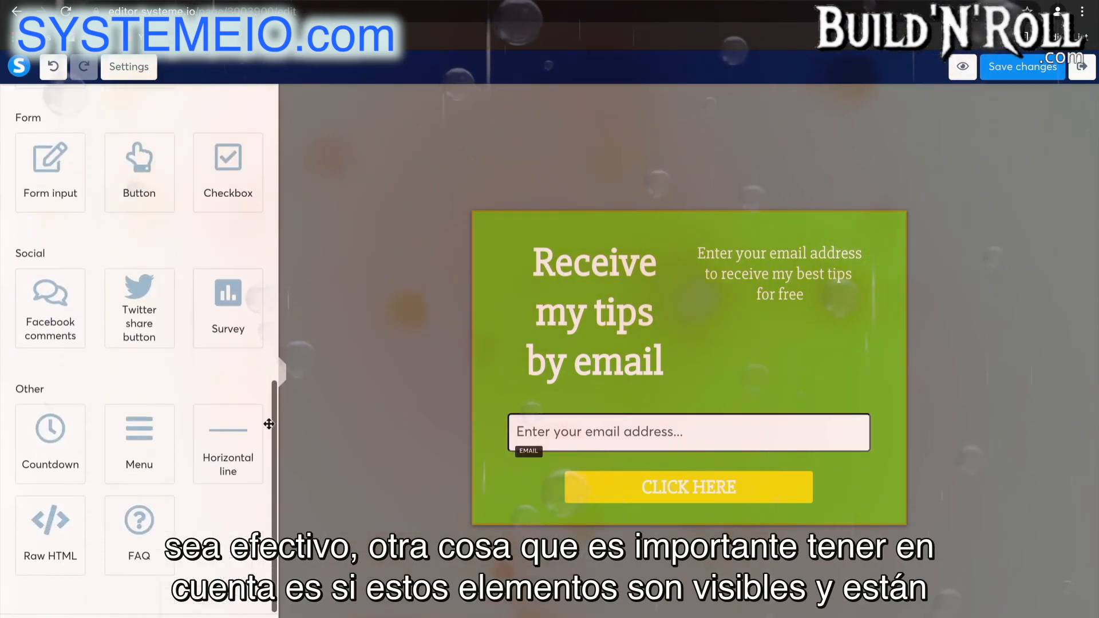
pyautogui.click(596, 312)
pyautogui.scroll(-4, 186, 448)
pyautogui.scroll(-8, 186, 448)
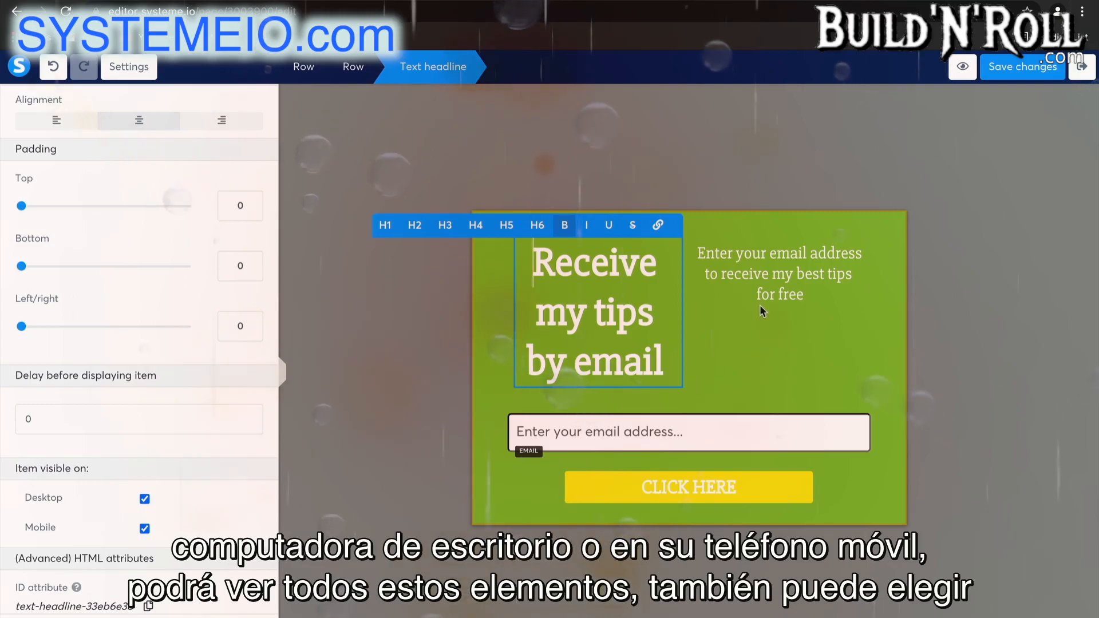
pyautogui.click(766, 339)
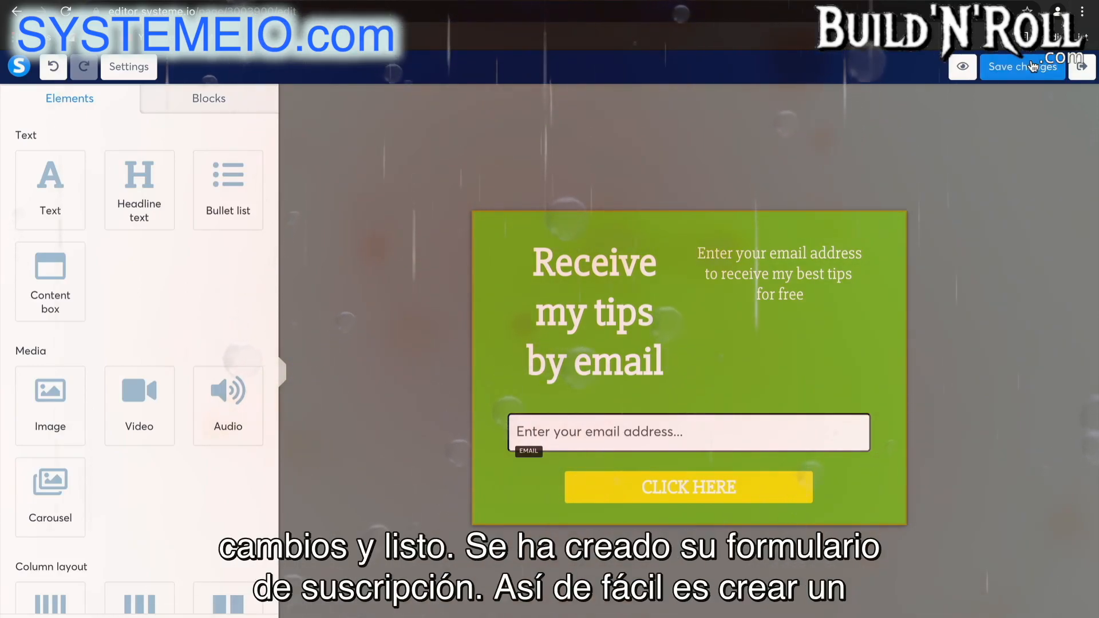
pyautogui.click(1082, 68)
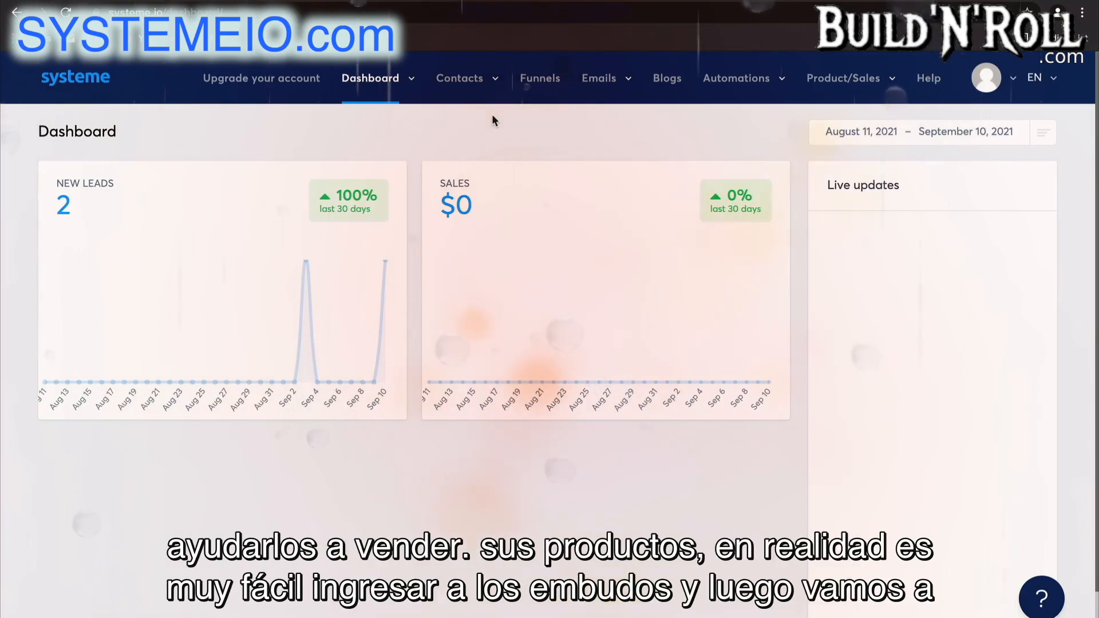
# Create a new funnel named "Sales Funnel" with the Sell type and U.S. Dollar as currency.
pyautogui.click(539, 78)
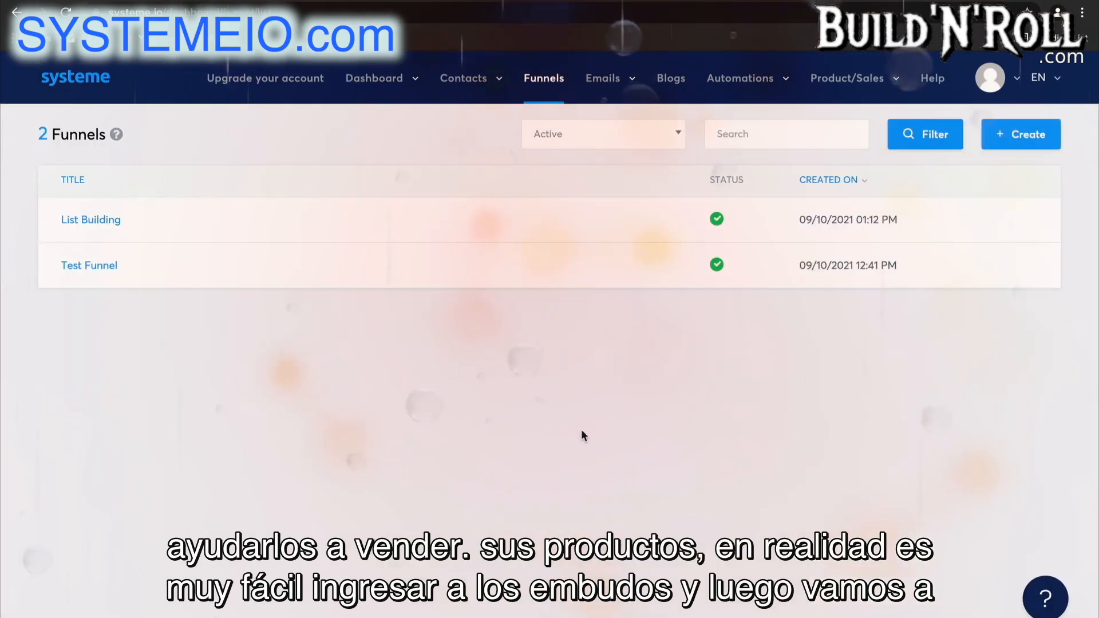
pyautogui.click(1028, 136)
pyautogui.click(637, 253)
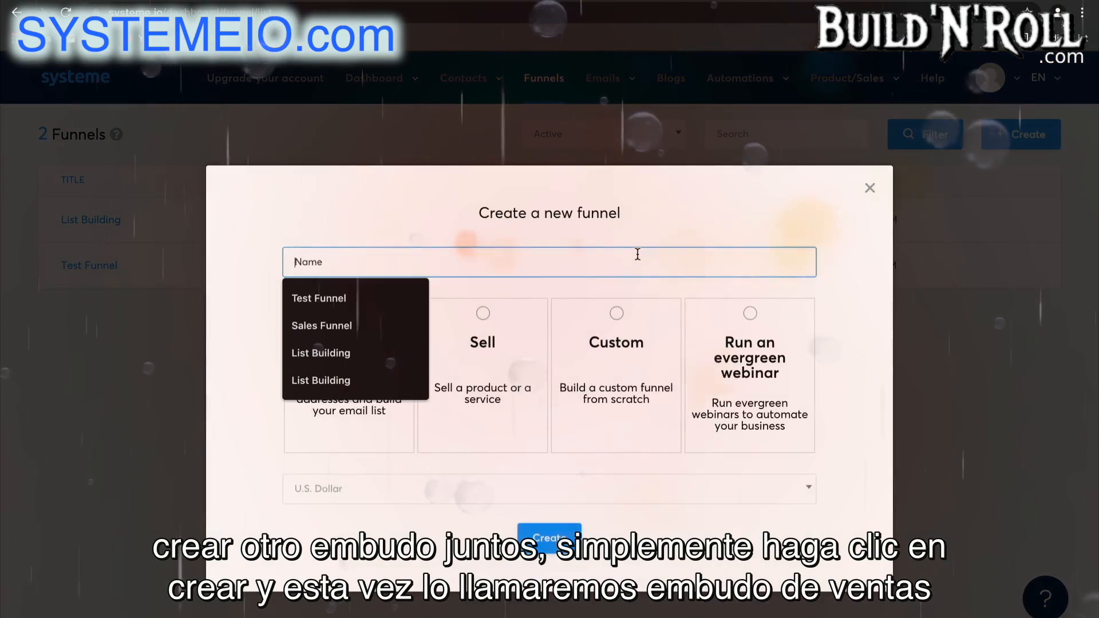
pyautogui.write('Sales Funnel')
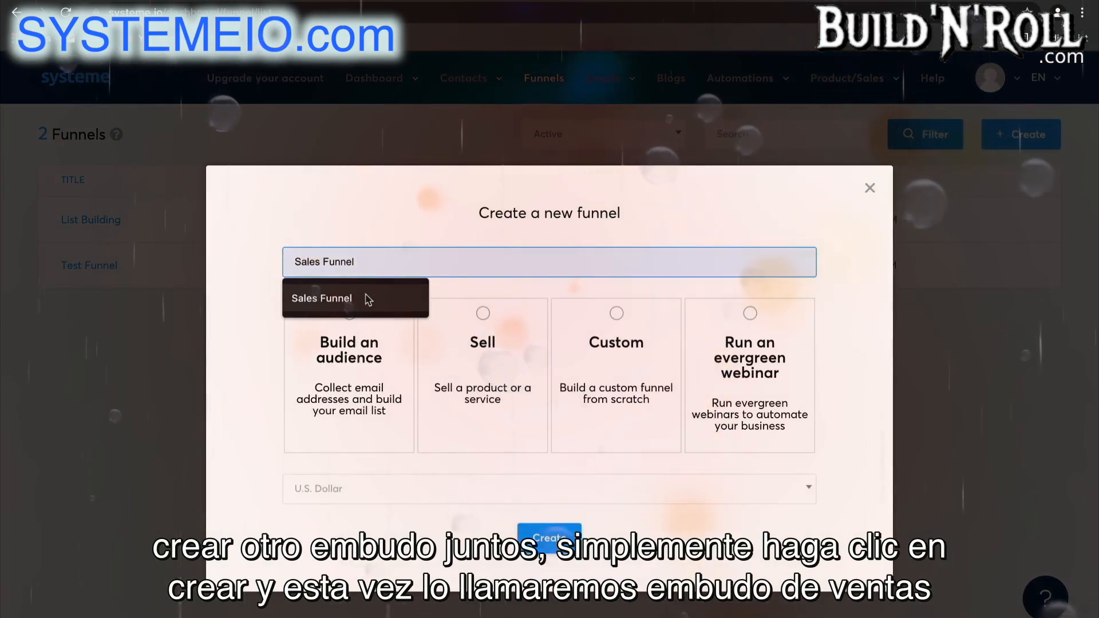
pyautogui.click(365, 297)
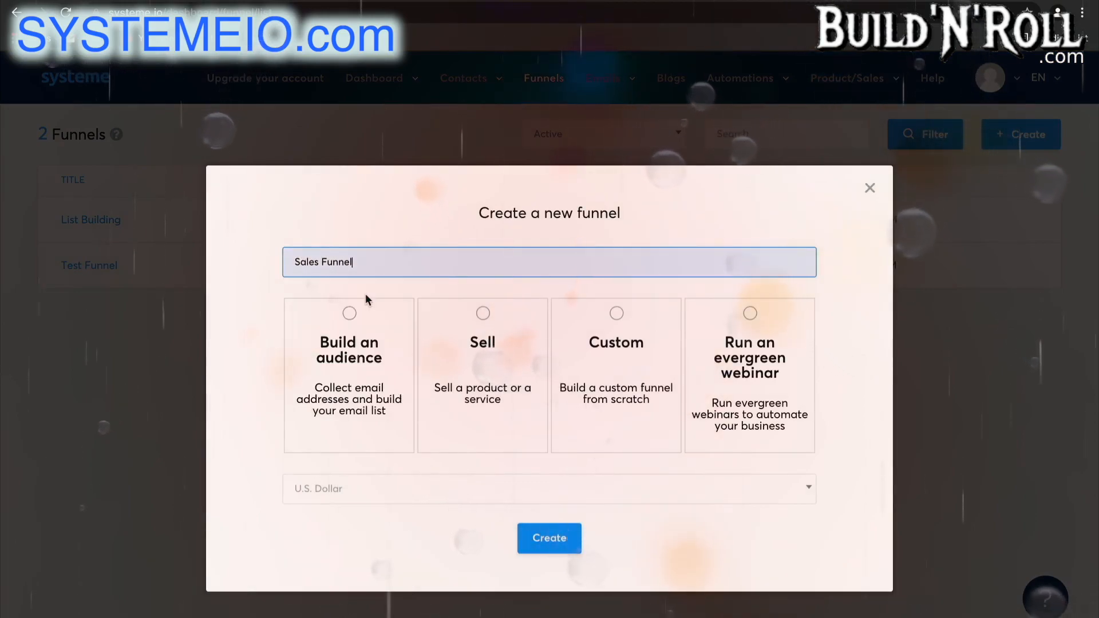
pyautogui.click(492, 372)
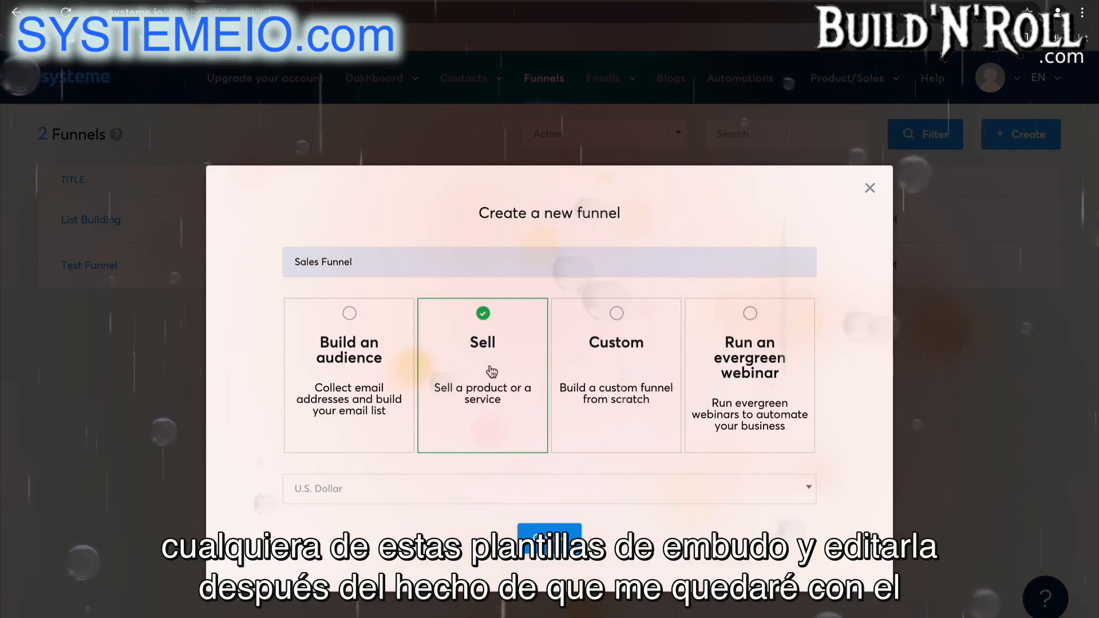
pyautogui.click(501, 490)
pyautogui.click(471, 332)
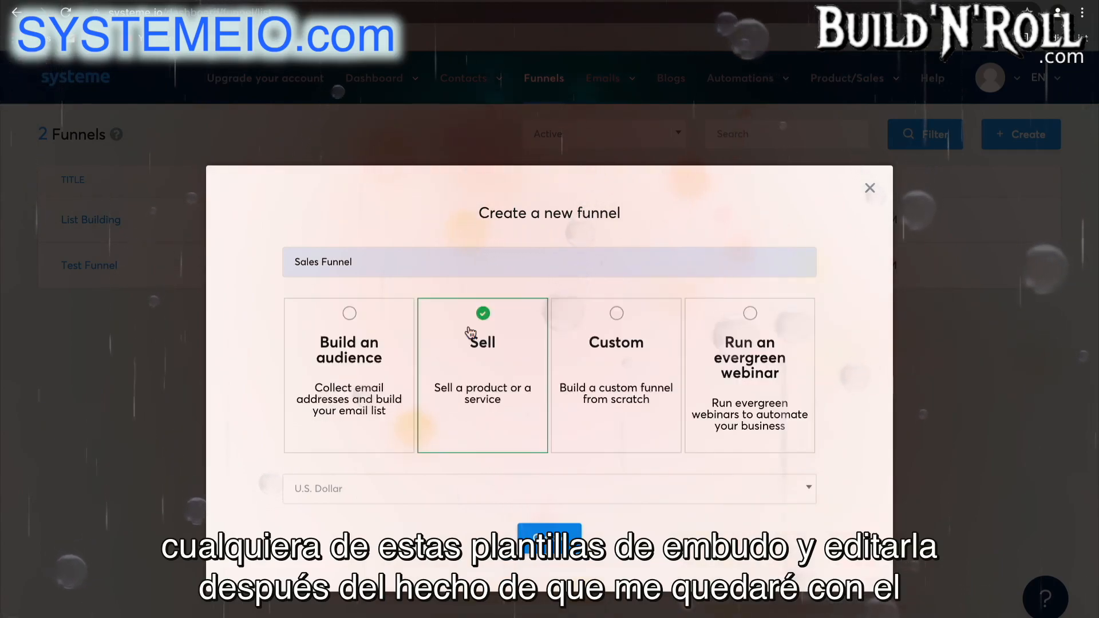
pyautogui.click(549, 538)
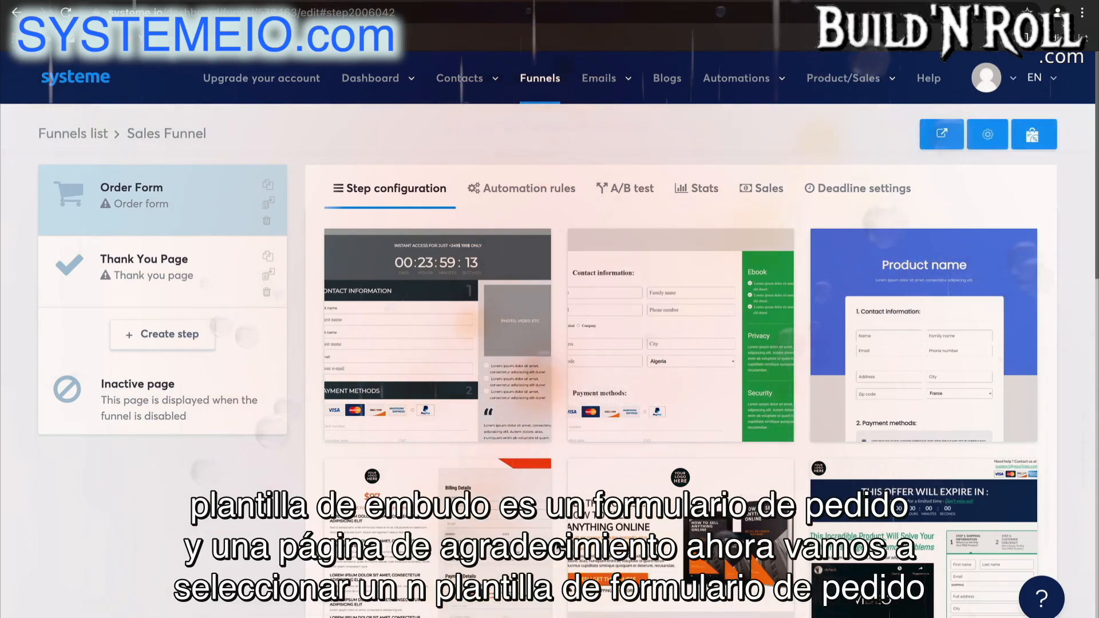
# Select the white "You are about to receive.." template for the Order Form step.
pyautogui.moveTo(877, 424)
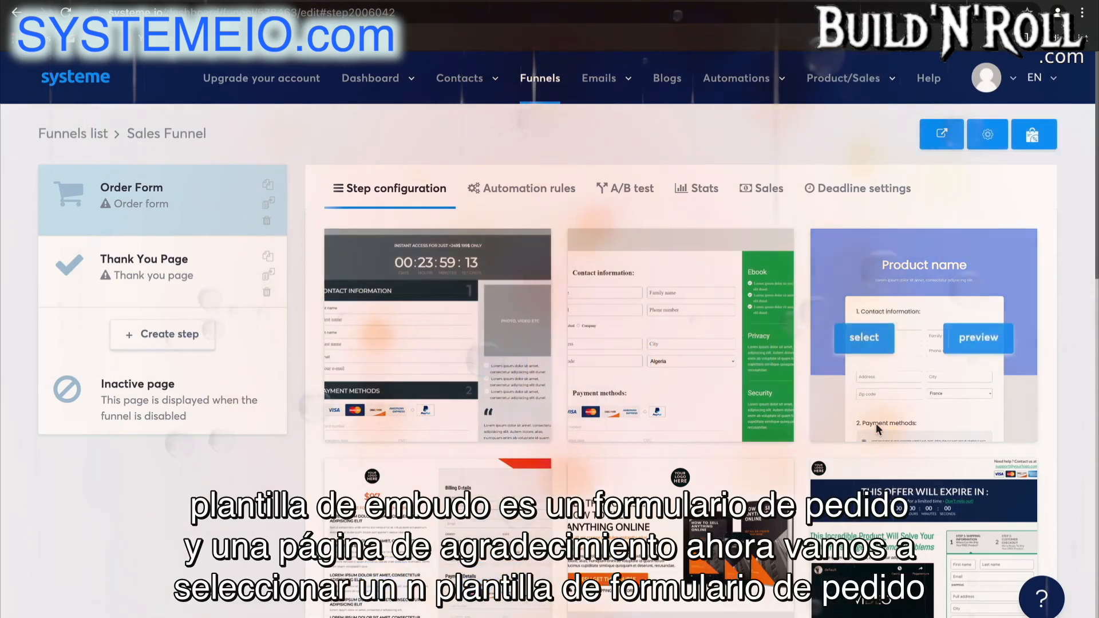
pyautogui.scroll(-9, 876, 424)
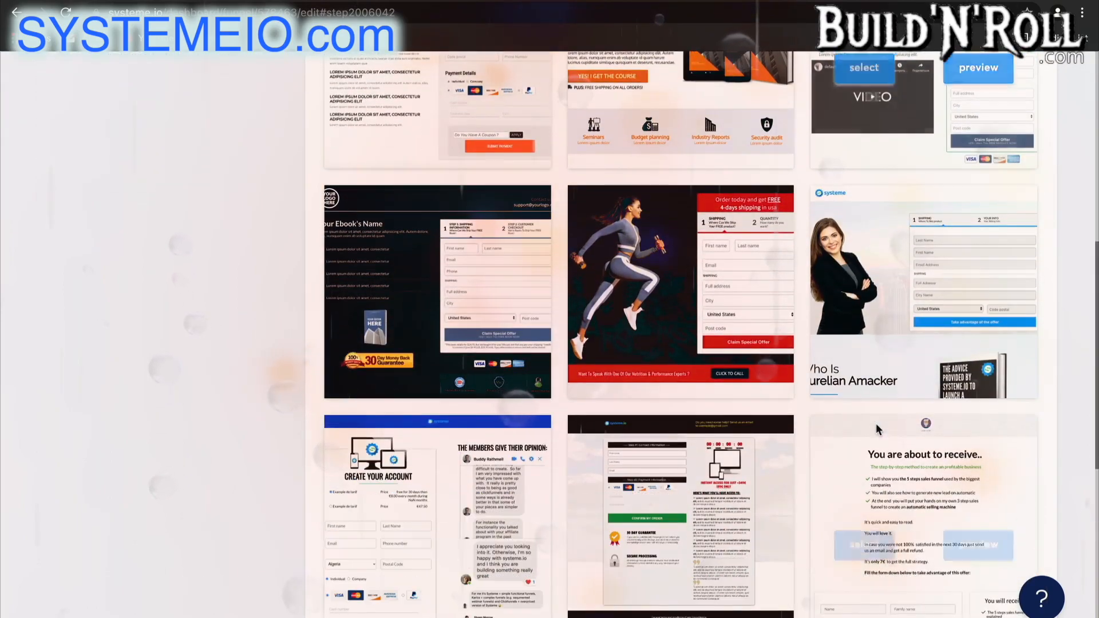
pyautogui.scroll(-3, 876, 424)
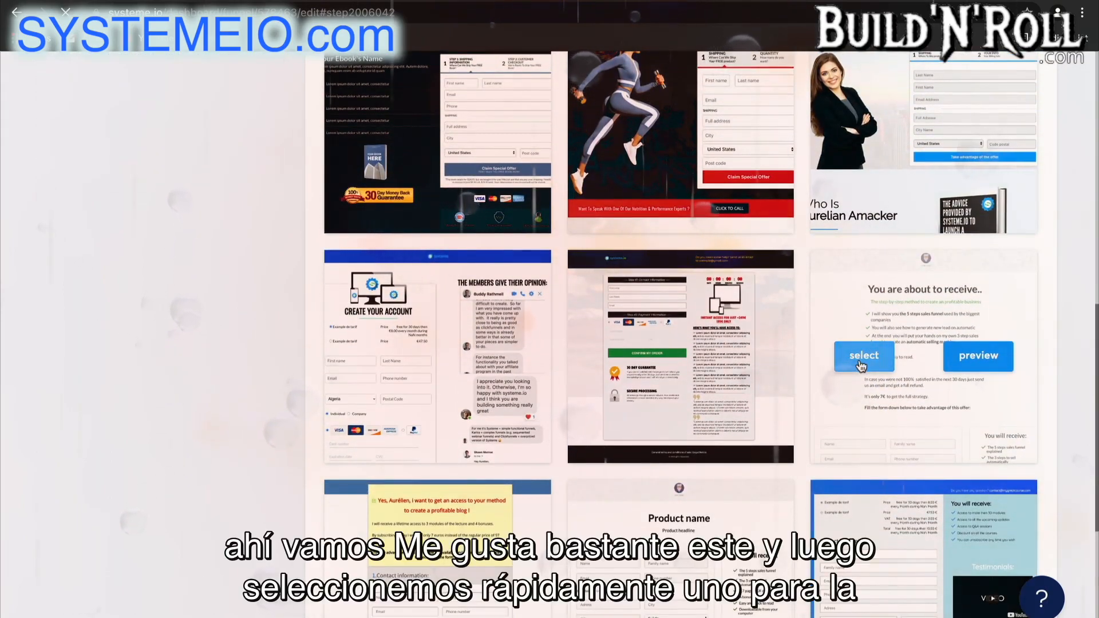
pyautogui.click(862, 358)
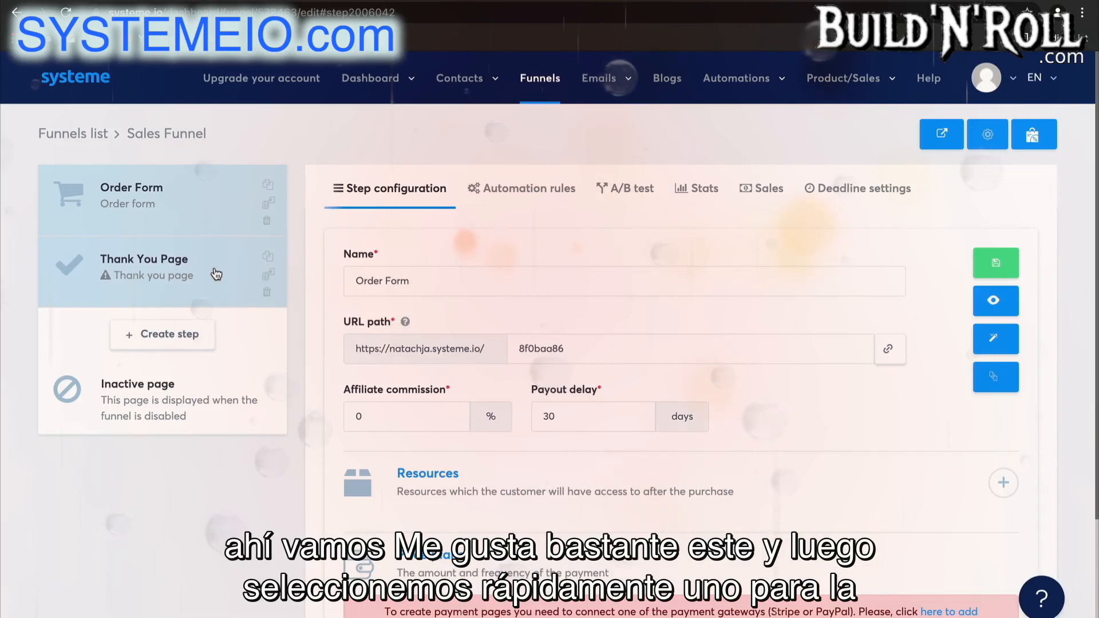
# Select the blue and white "Thank you for your order!" template for the Thank You Page step.
pyautogui.scroll(-1, 411, 473)
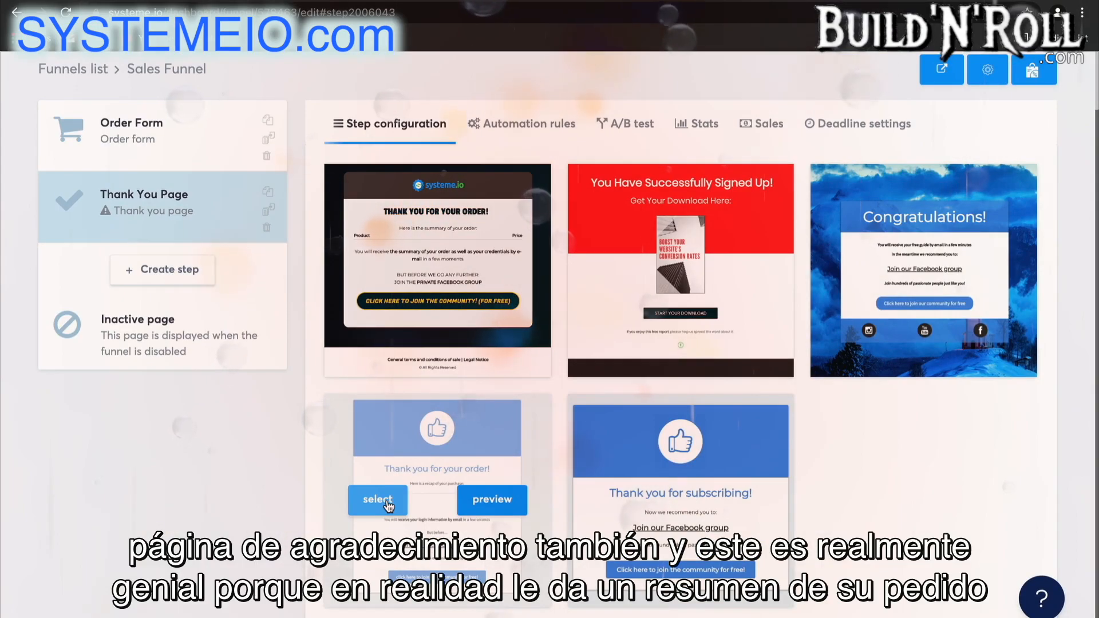
pyautogui.click(387, 508)
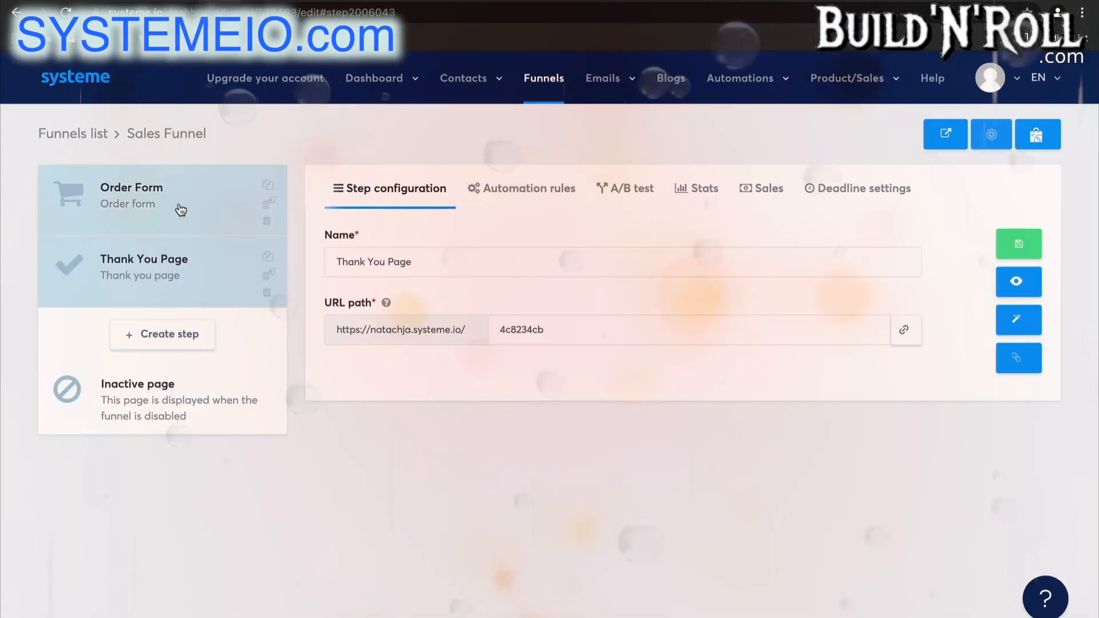
# Review the Order Form's resources, price plans and coupons, and check the profile options for connecting a payment gateway.
pyautogui.click(183, 214)
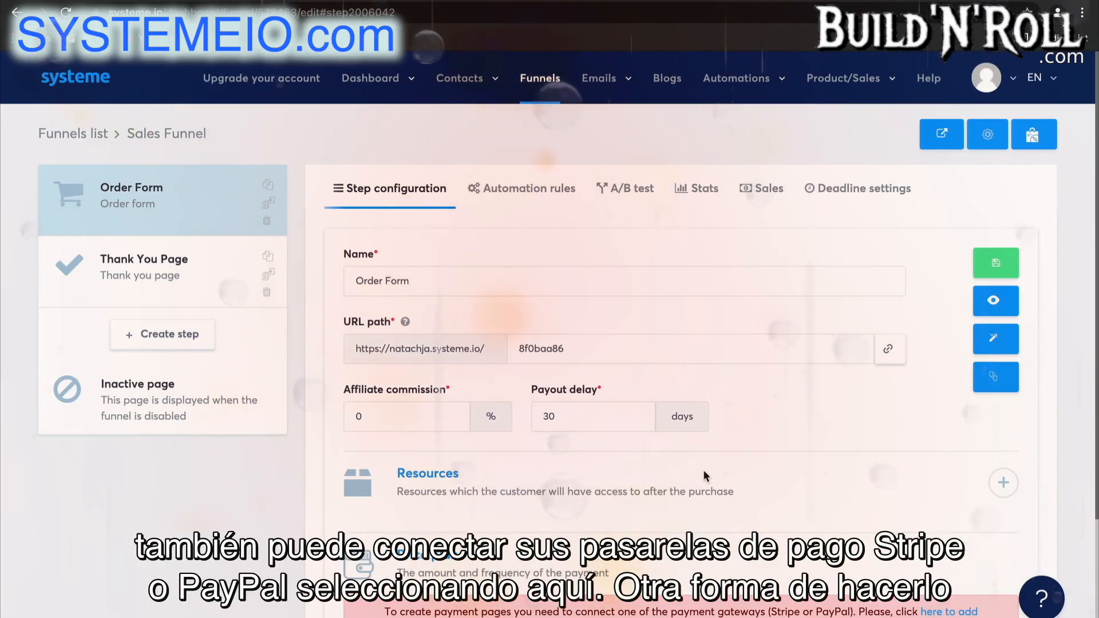
pyautogui.scroll(-2, 746, 508)
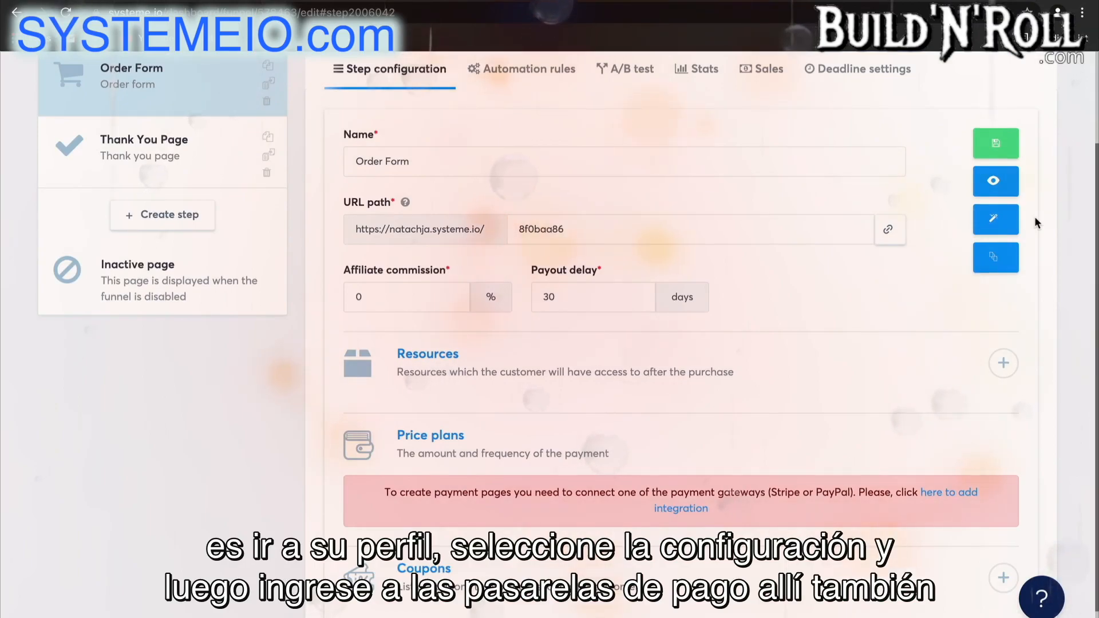
pyautogui.scroll(2, 1035, 217)
pyautogui.click(1010, 82)
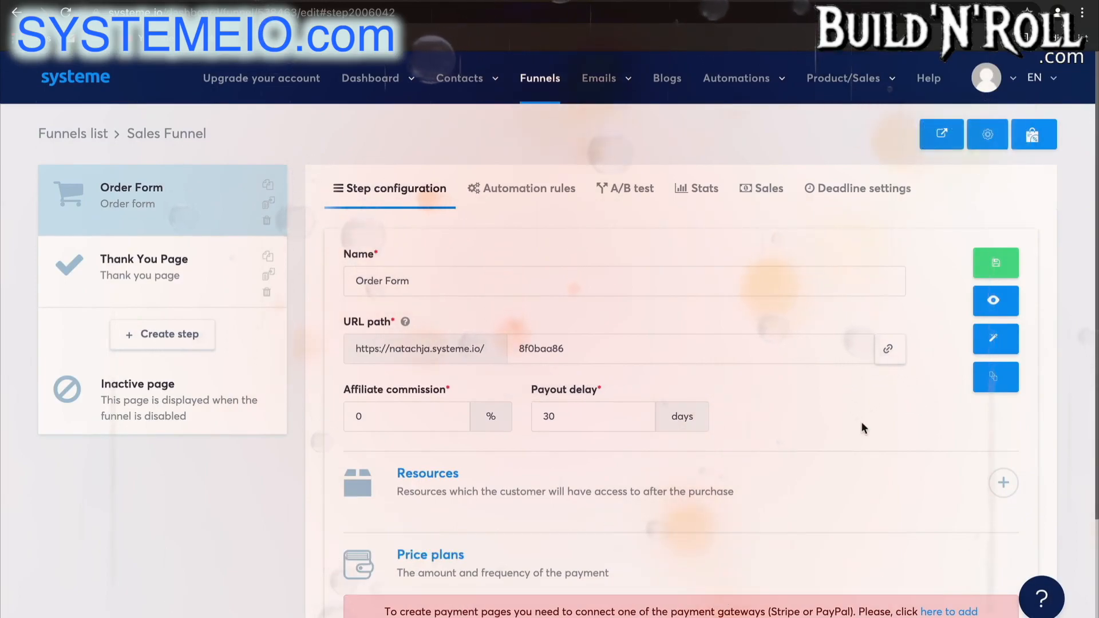
pyautogui.scroll(-3, 861, 422)
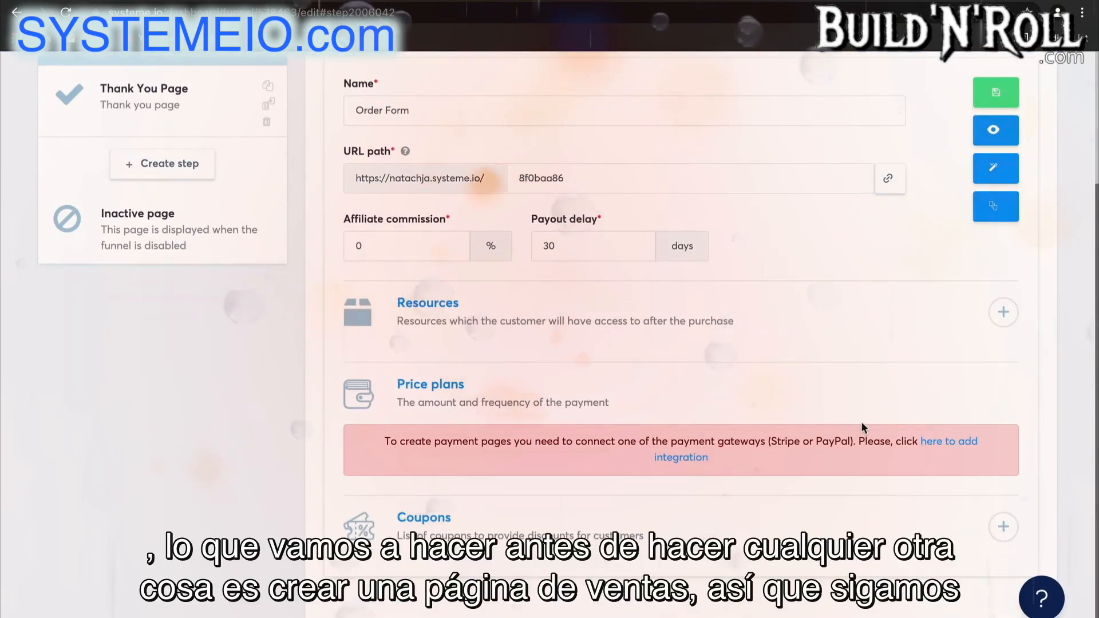
pyautogui.scroll(3, 861, 421)
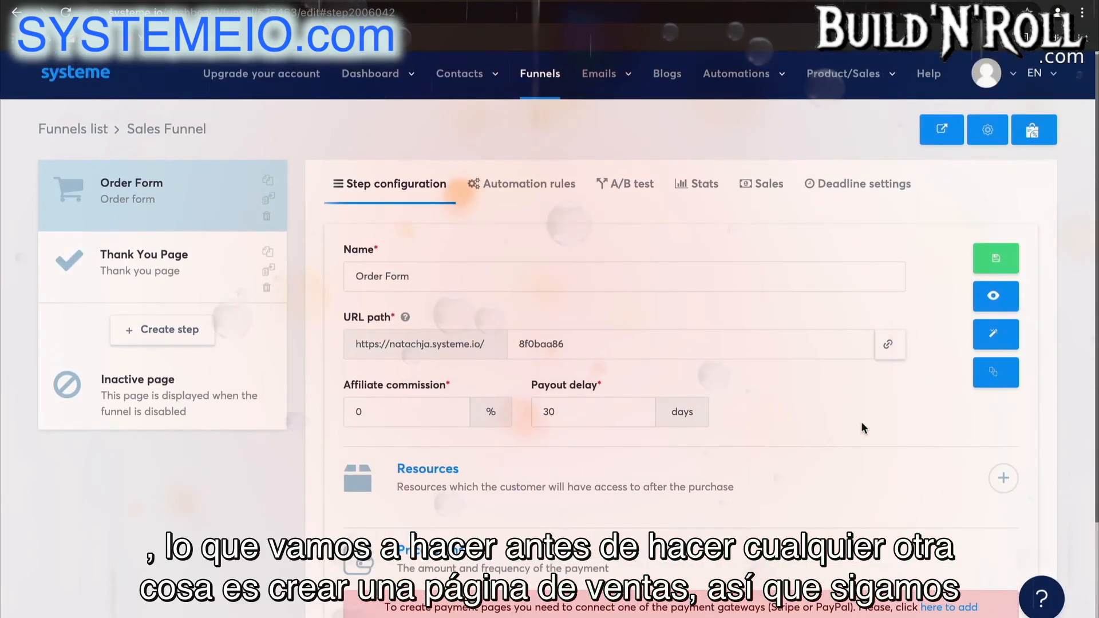
# Create a step named "Sales Page" with the Sales page type and place it first in the funnel.
pyautogui.click(181, 341)
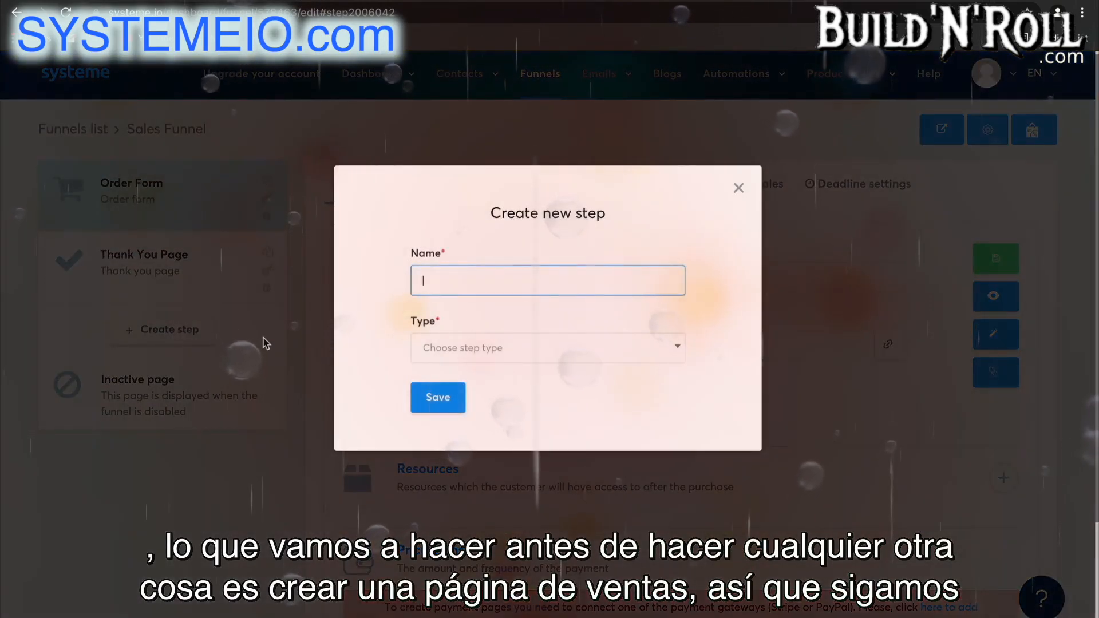
pyautogui.write('Sales Page')
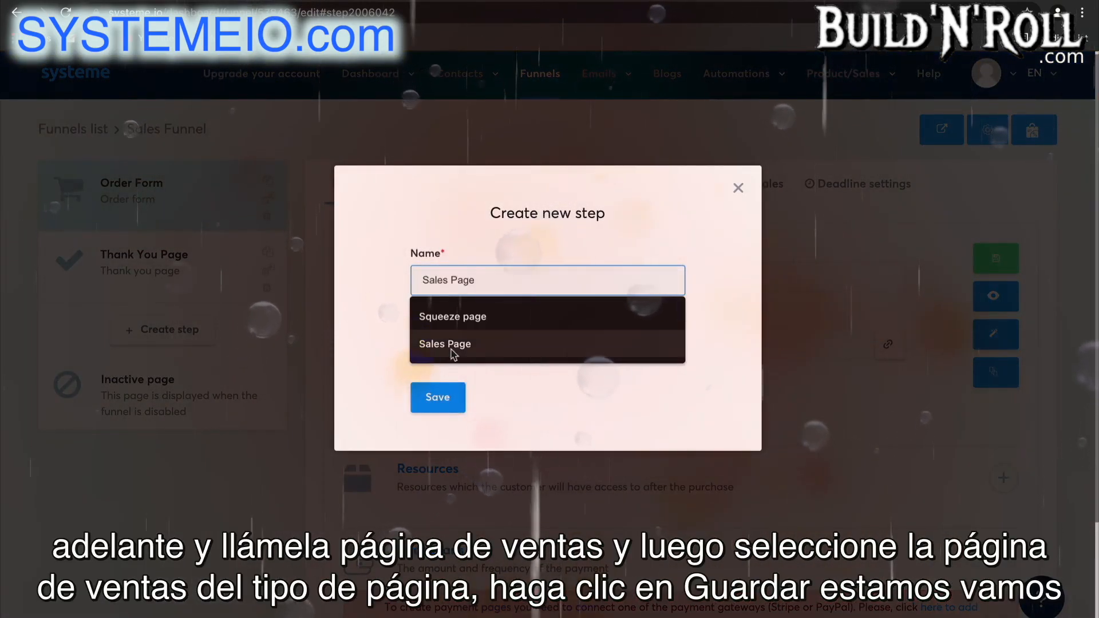
pyautogui.click(445, 343)
pyautogui.click(460, 348)
pyautogui.scroll(-3, 491, 435)
pyautogui.click(494, 437)
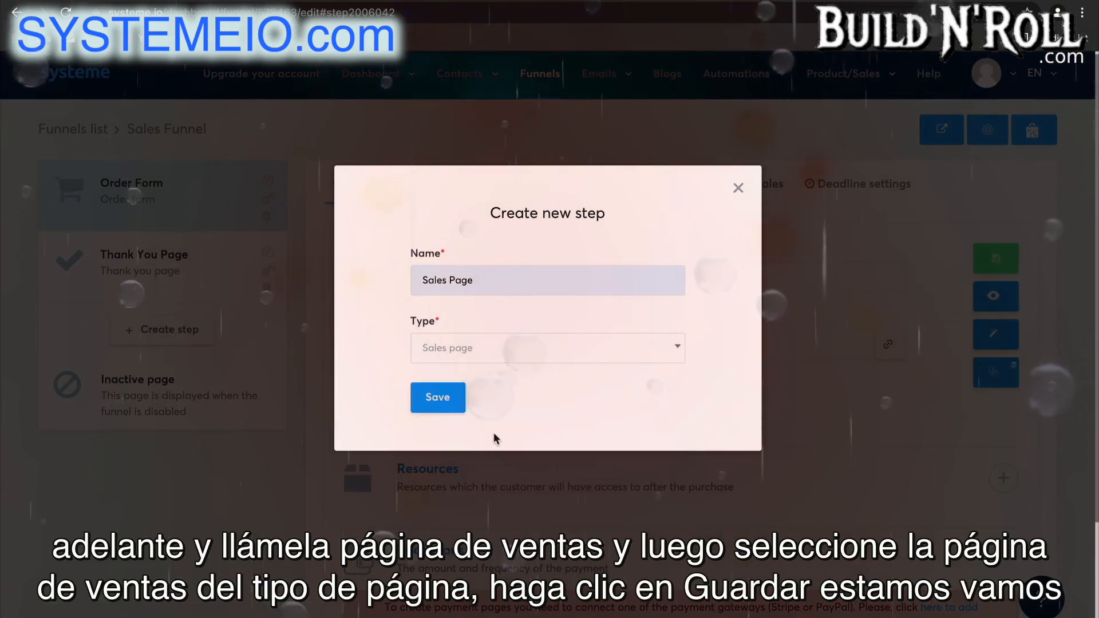
pyautogui.click(440, 398)
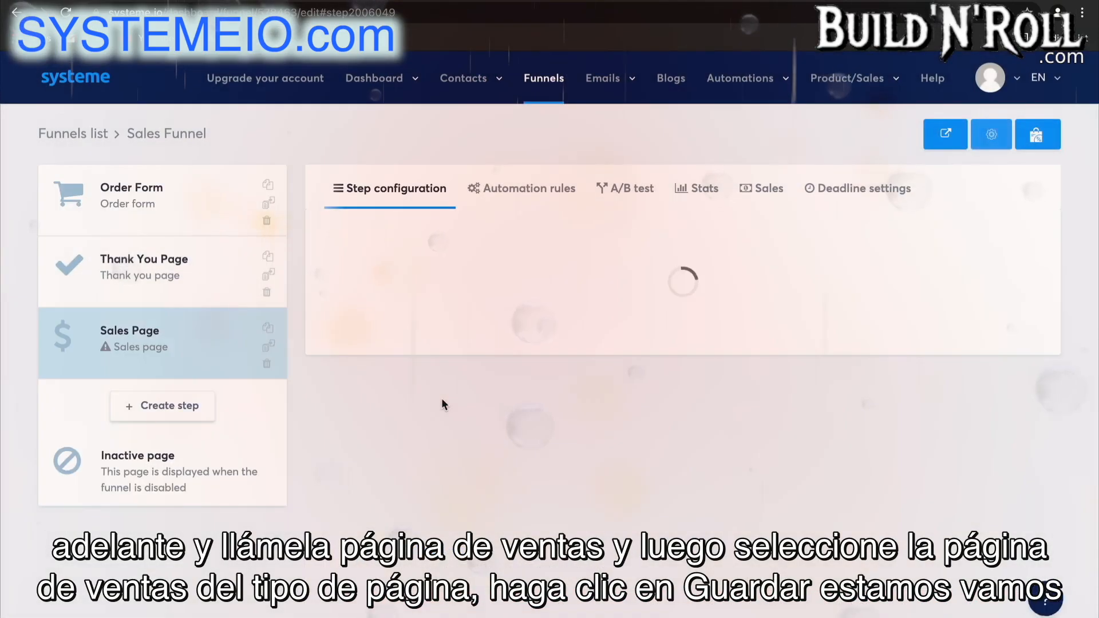
pyautogui.moveTo(214, 363); pyautogui.dragTo(213, 223)
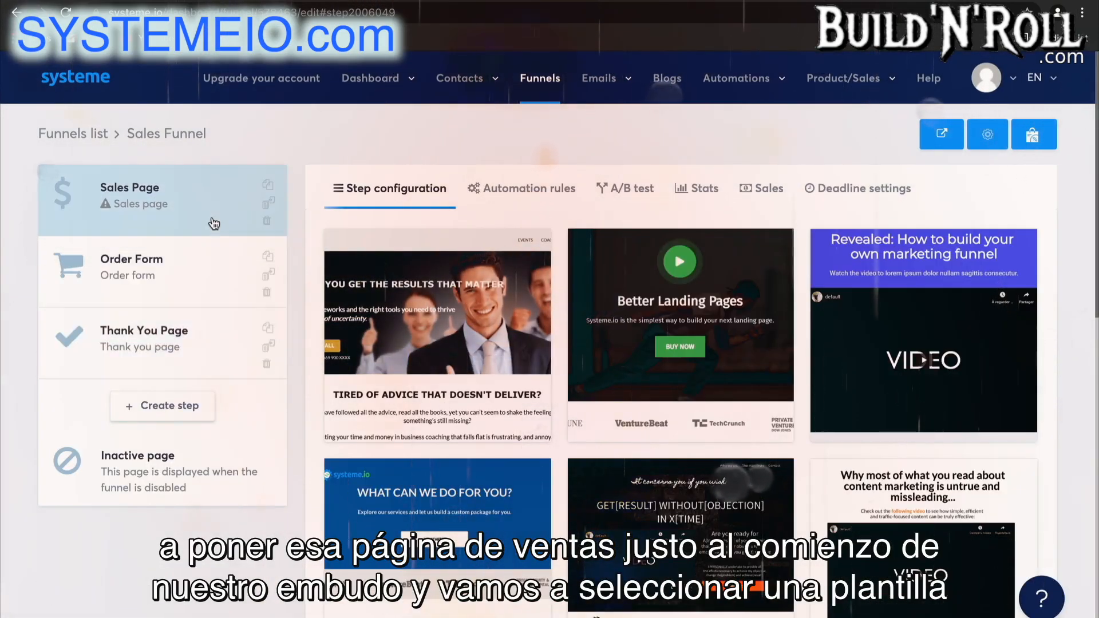
# Select the "Headline (sub headline)" template with the revenue chart for the Sales Page step.
pyautogui.scroll(-6, 738, 349)
pyautogui.scroll(-3, 739, 354)
pyautogui.scroll(-4, 739, 354)
pyautogui.scroll(4, 739, 354)
pyautogui.scroll(-3, 738, 355)
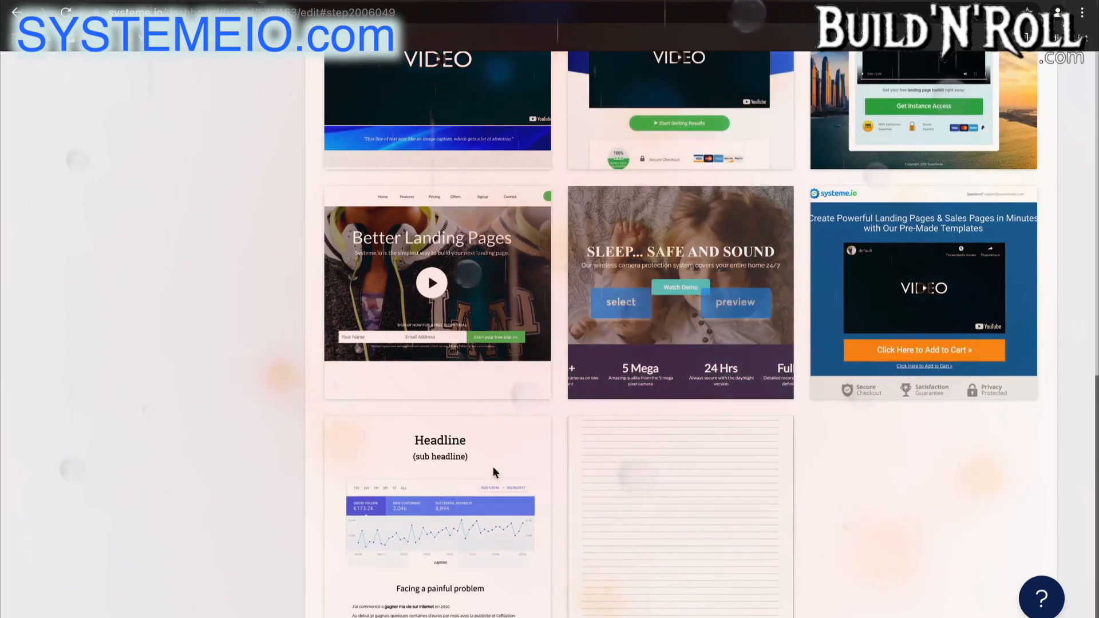
pyautogui.moveTo(446, 506)
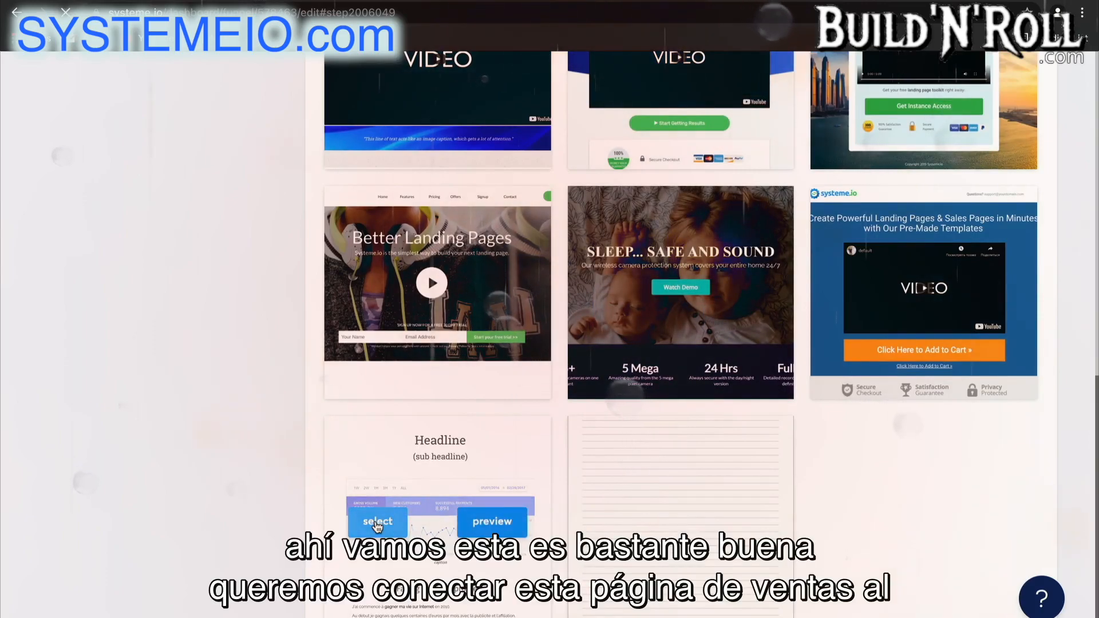
pyautogui.click(378, 522)
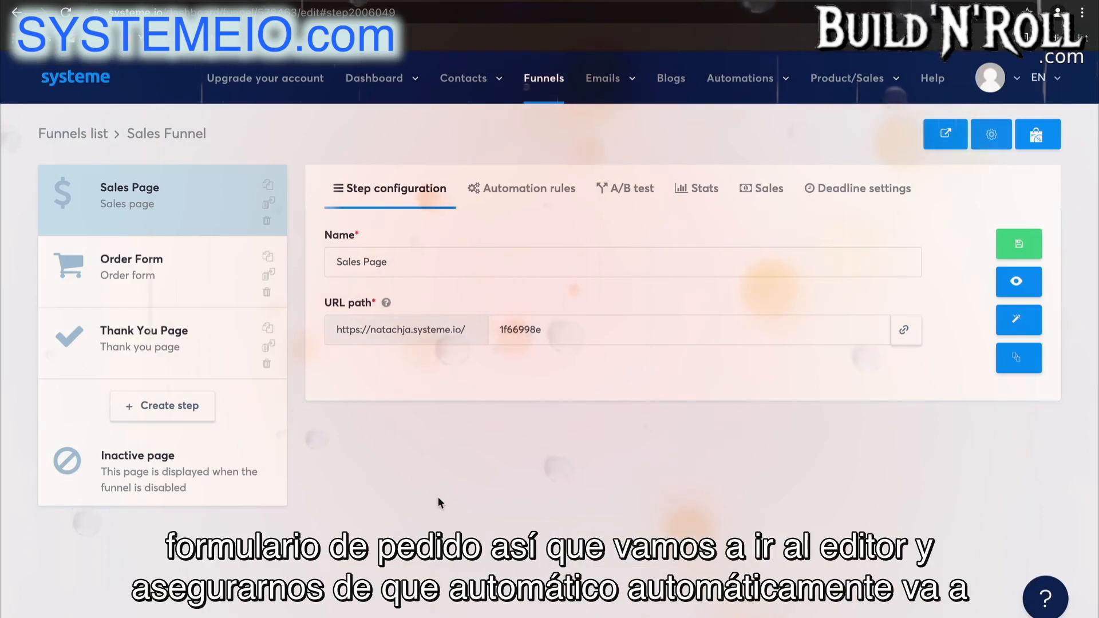
# Edit the Sales Page and set the 497 dollars button above "How to accomplish this?" to the Next step URL action.
pyautogui.click(1019, 322)
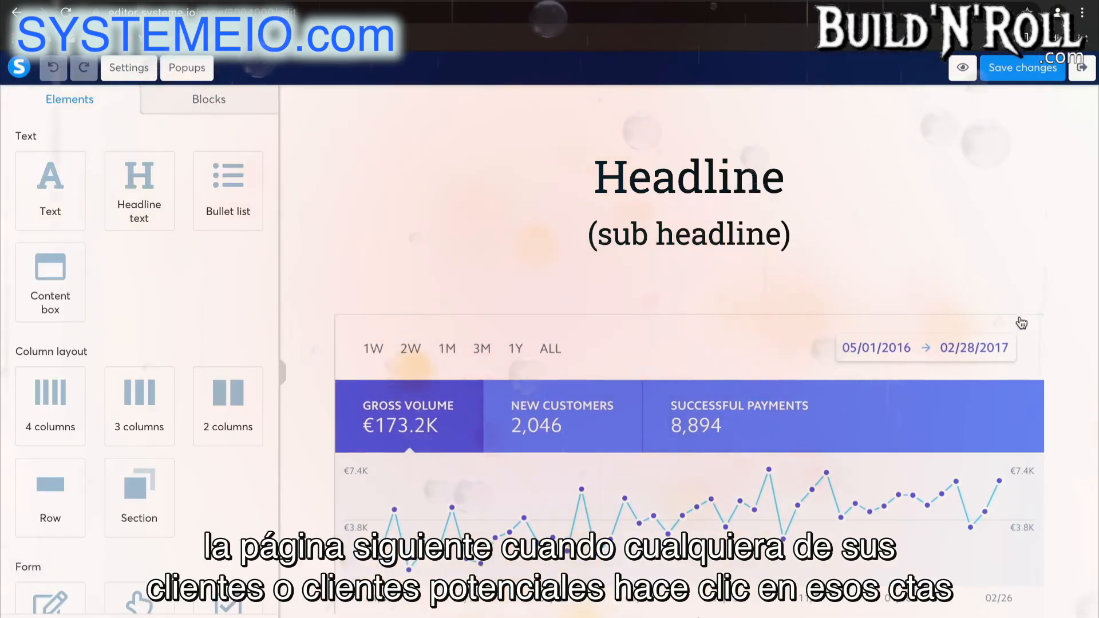
pyautogui.scroll(-15, 1021, 324)
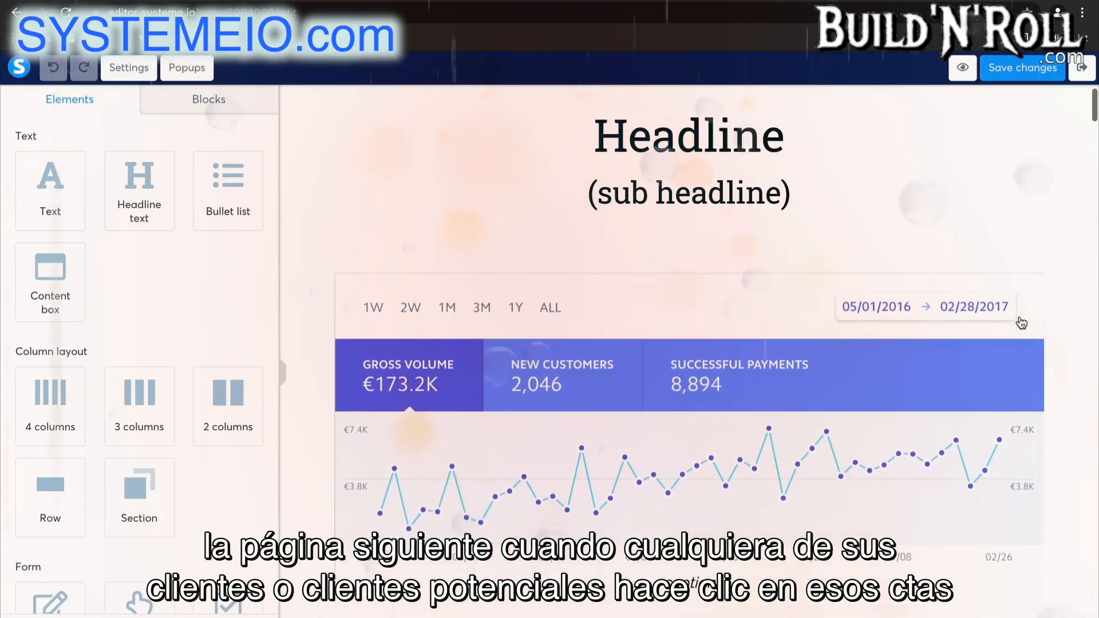
pyautogui.scroll(-15, 1022, 324)
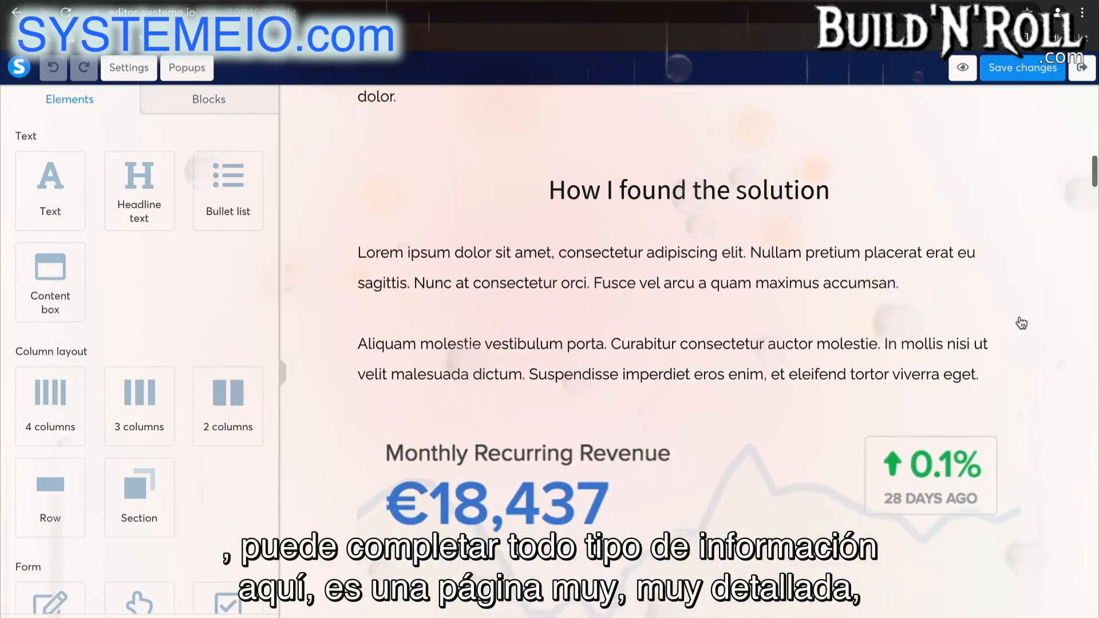
pyautogui.scroll(-15, 1022, 323)
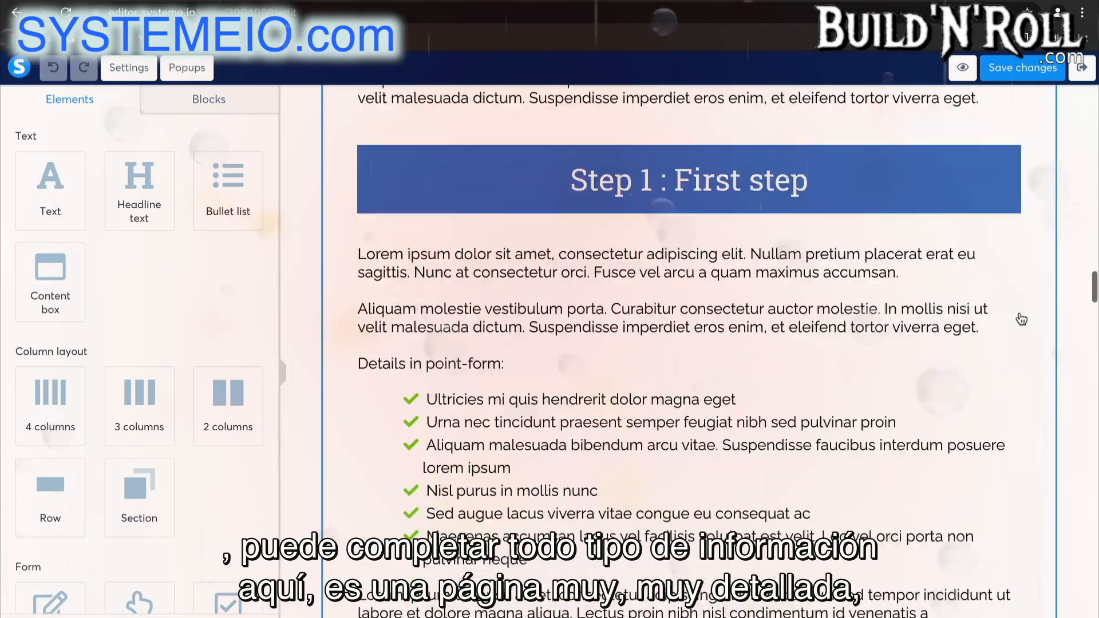
pyautogui.scroll(-15, 1021, 319)
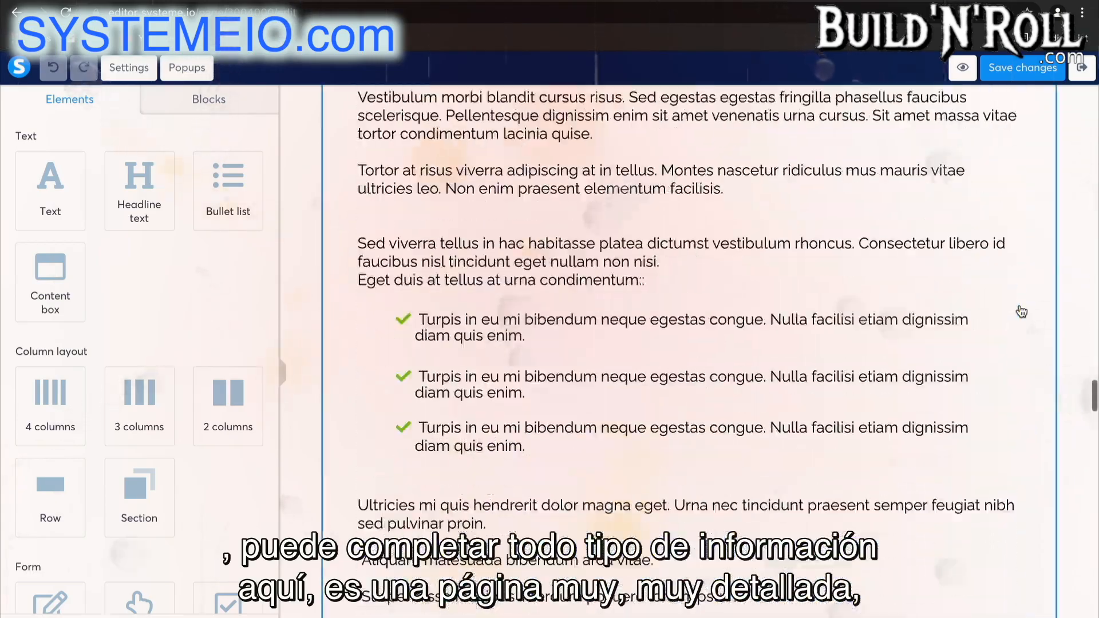
pyautogui.scroll(-12, 1022, 312)
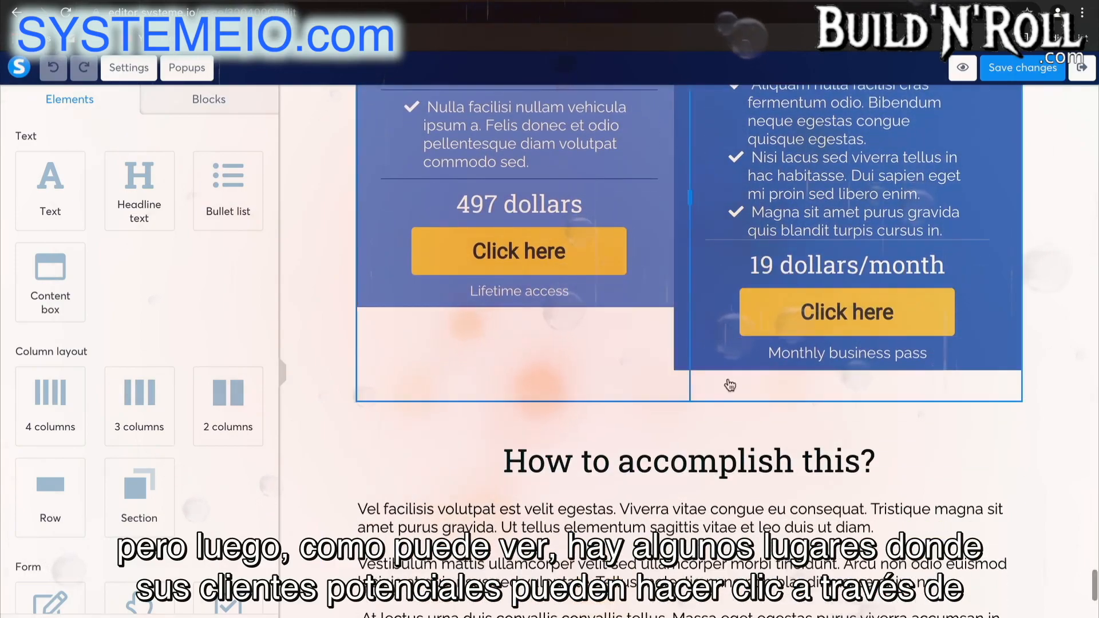
pyautogui.click(552, 259)
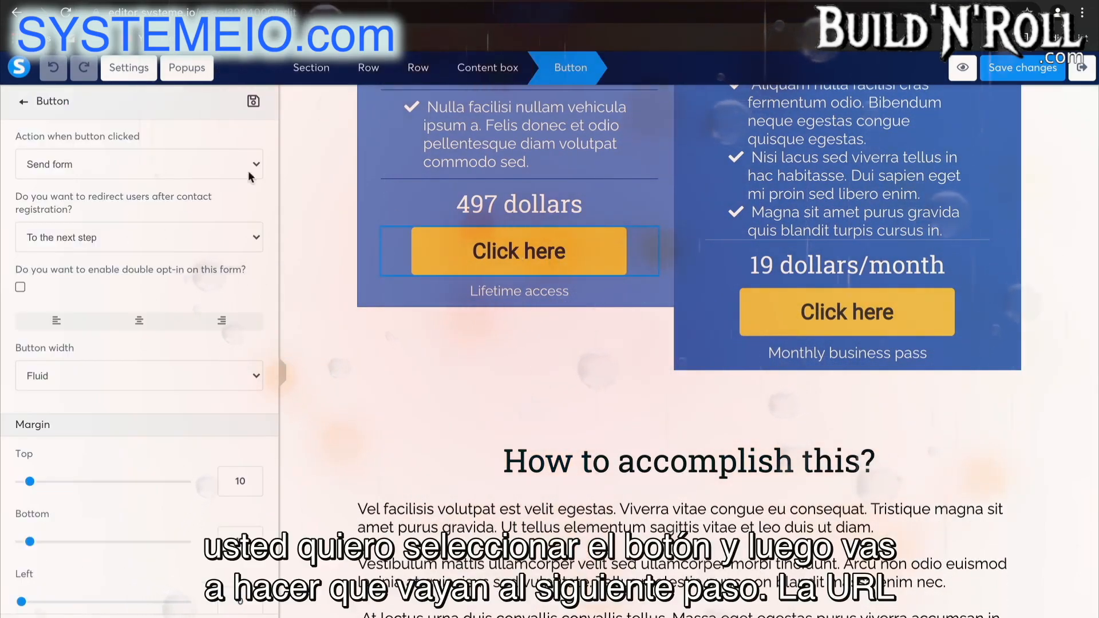
pyautogui.click(157, 165)
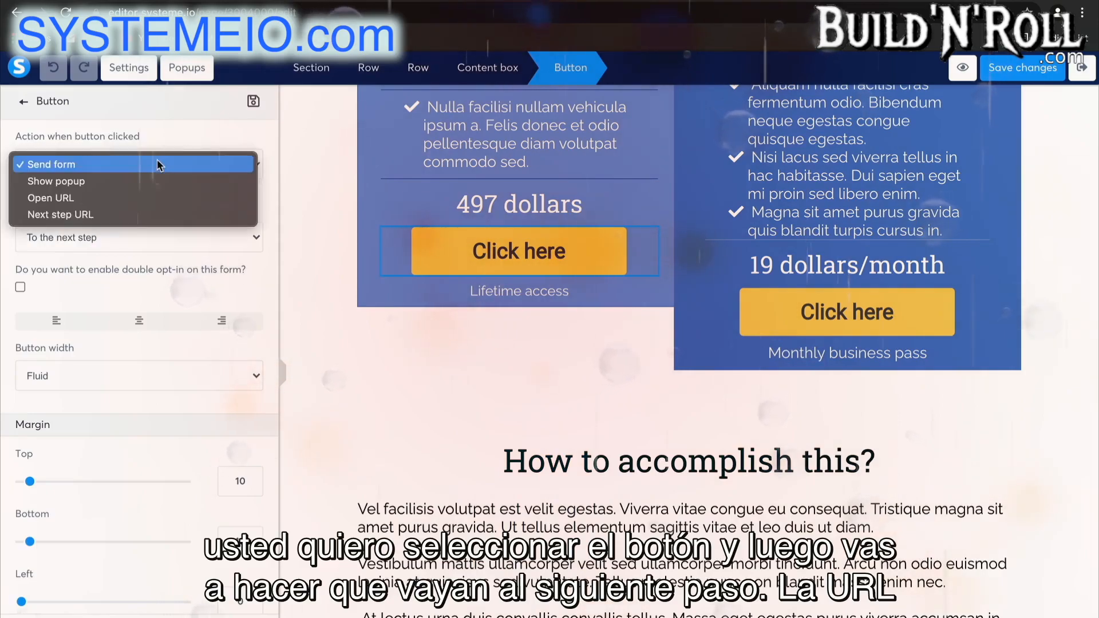
pyautogui.click(108, 214)
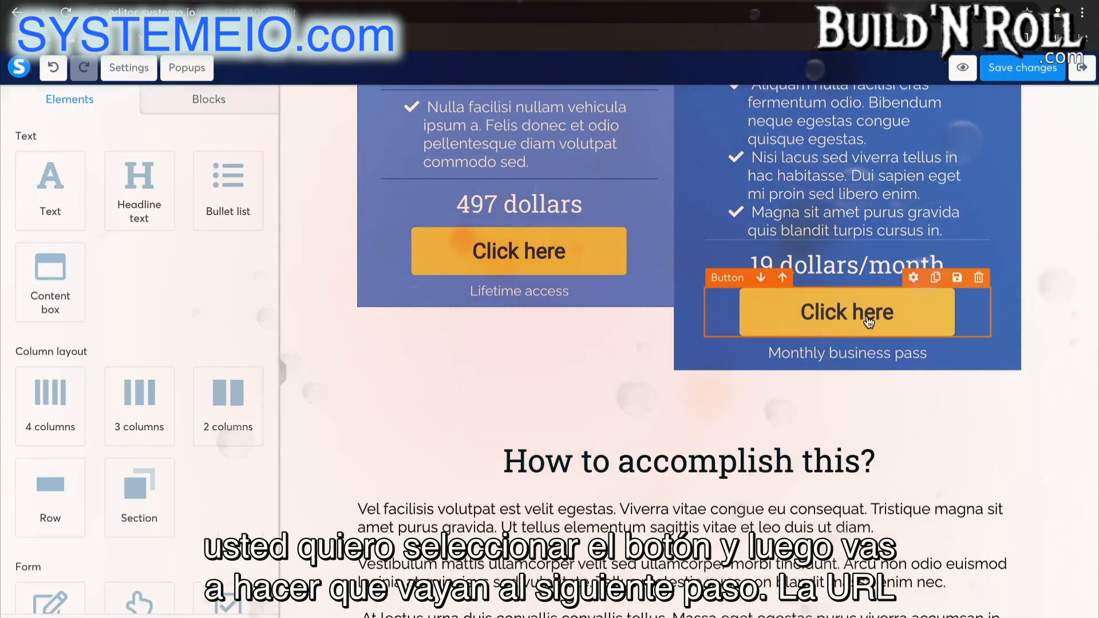
# Set the 19 dollars/month button above "How to accomplish this?" to the Next step URL action.
pyautogui.click(801, 312)
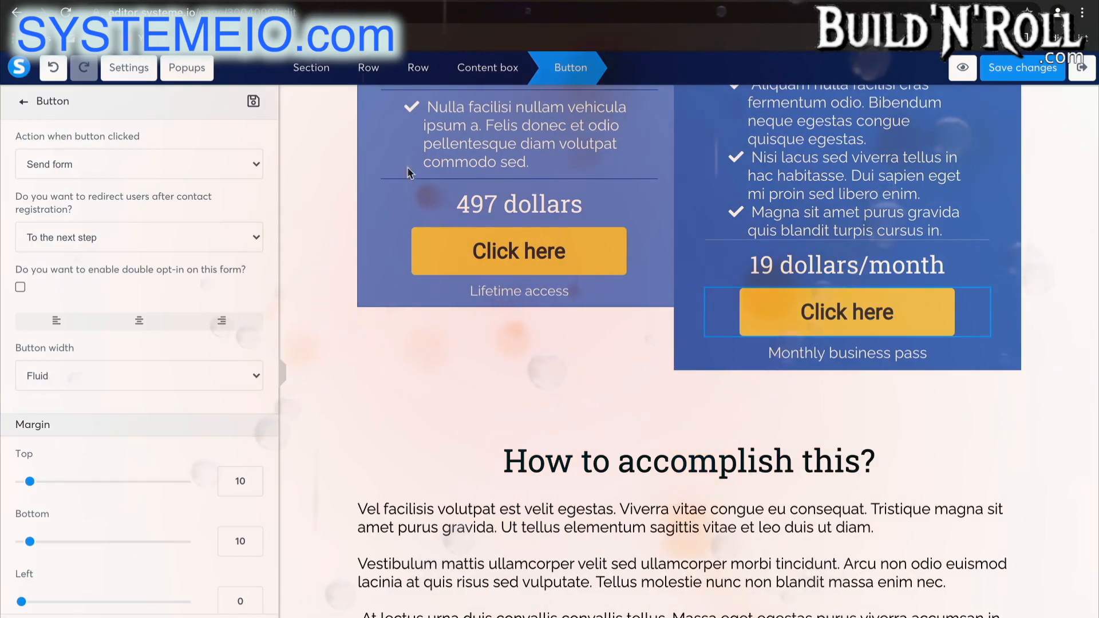
pyautogui.click(172, 164)
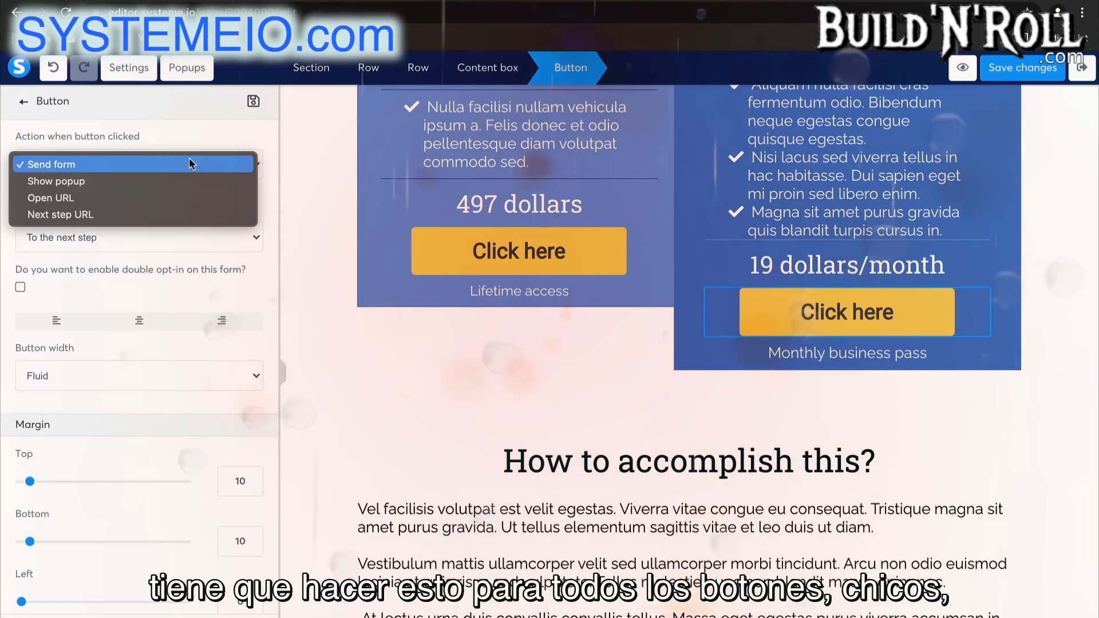
pyautogui.click(168, 218)
pyautogui.click(432, 436)
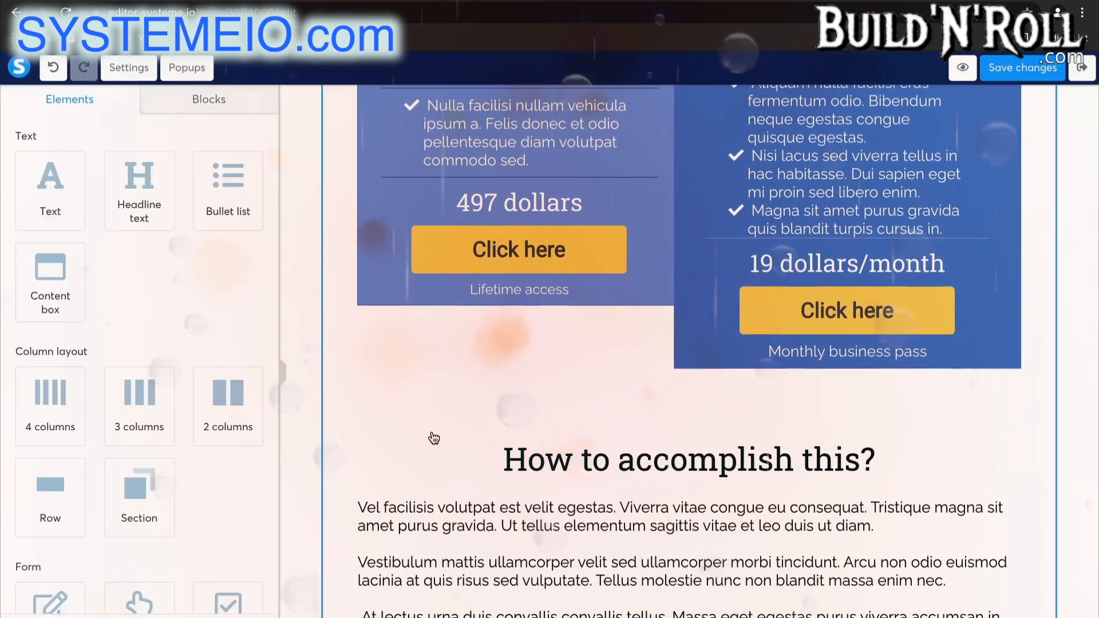
# Set both buttons in the other pricing section to the Next step URL action, then save the page and exit the editor.
pyautogui.scroll(5, 433, 437)
pyautogui.scroll(-1, 442, 430)
pyautogui.click(504, 337)
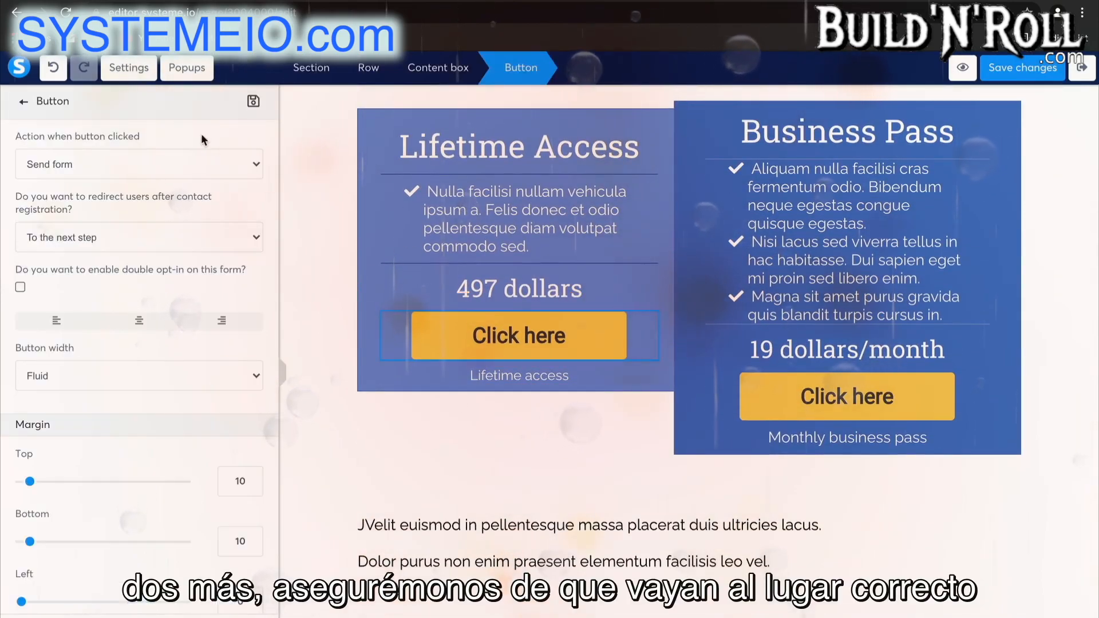
pyautogui.click(189, 165)
pyautogui.click(171, 217)
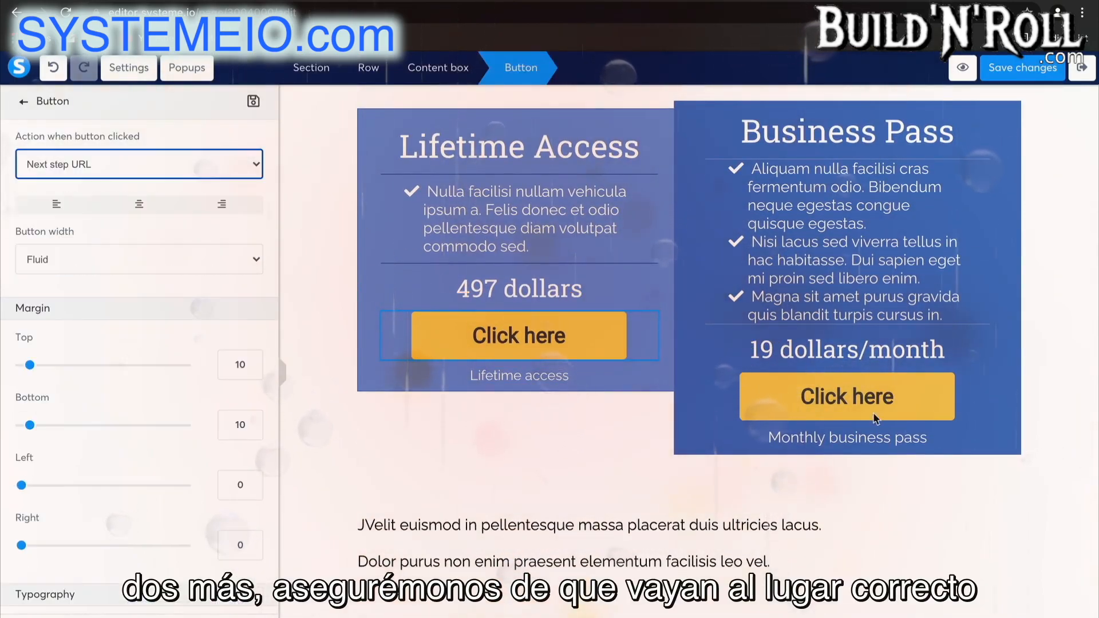
pyautogui.click(854, 404)
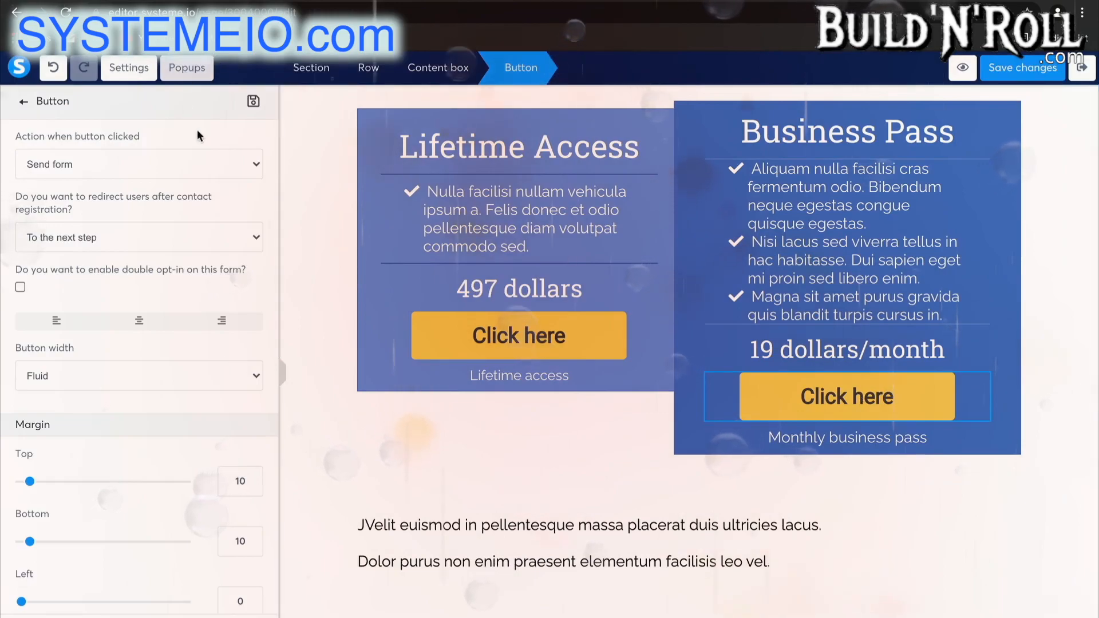
pyautogui.click(208, 164)
pyautogui.click(162, 212)
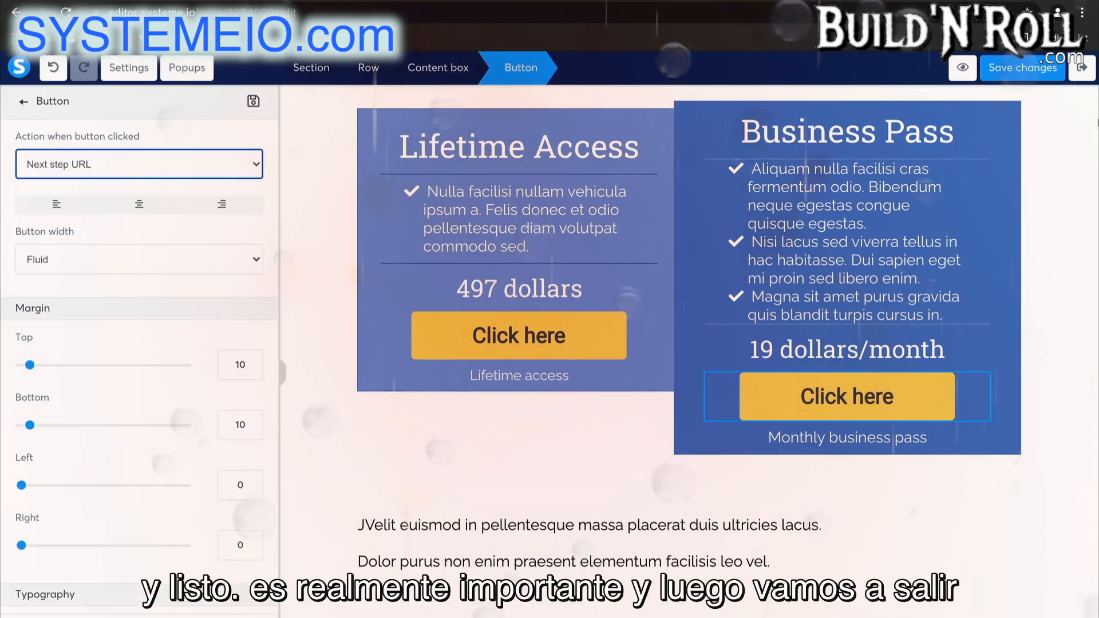
pyautogui.click(1023, 68)
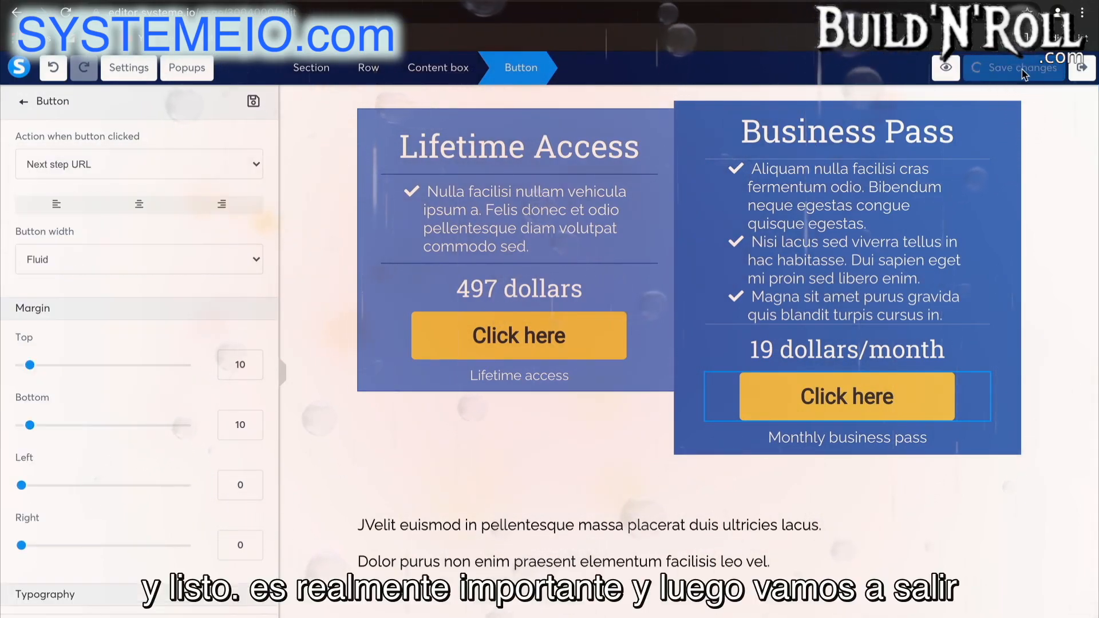
pyautogui.click(1089, 80)
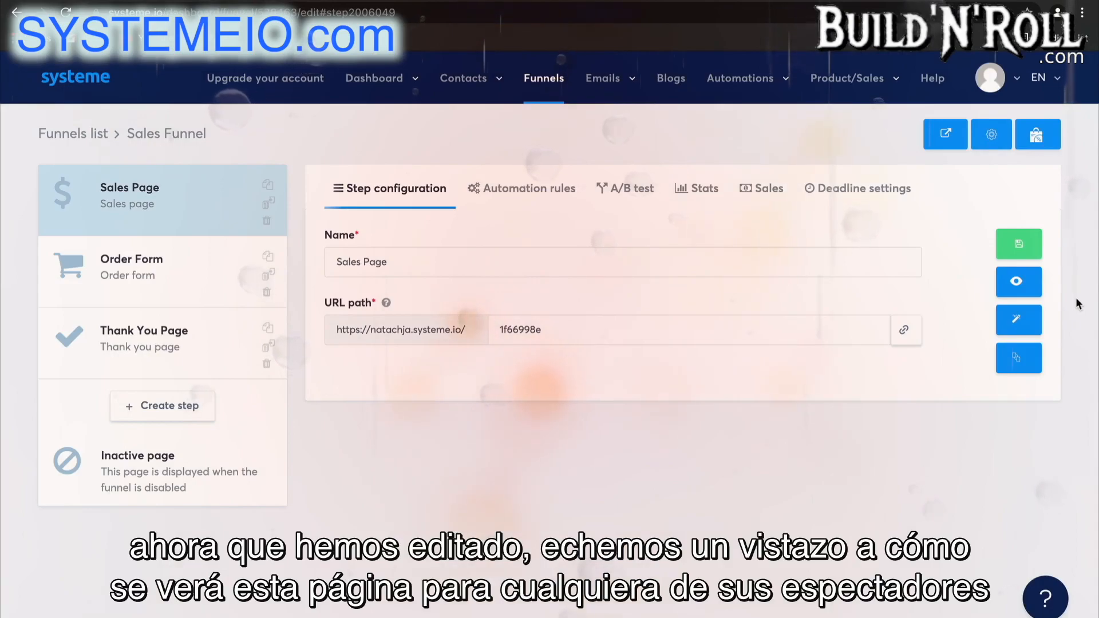
# Preview the Sales Page, look through its content and test the 497 dollars button above "How to accomplish this?".
pyautogui.click(1019, 282)
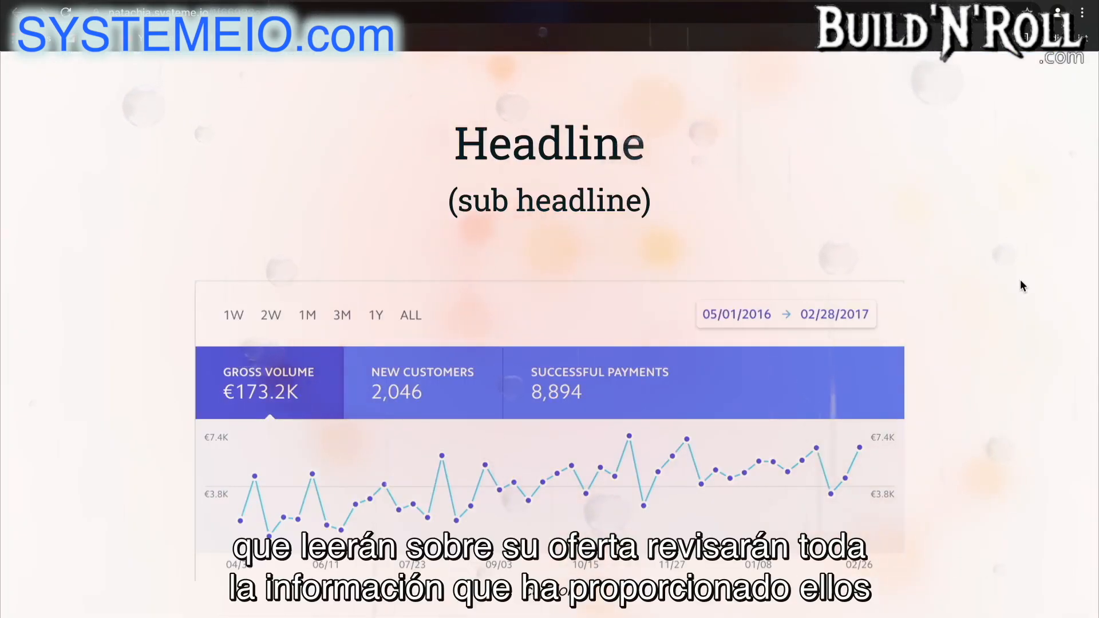
pyautogui.scroll(-3, 1024, 287)
pyautogui.scroll(-20, 1021, 281)
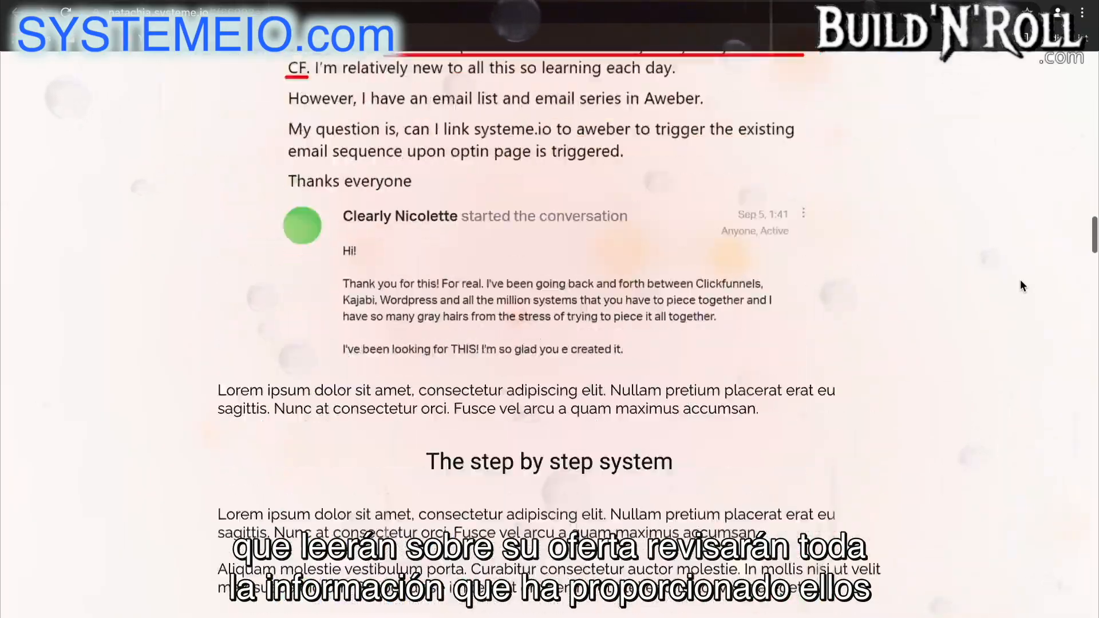
pyautogui.scroll(-20, 1021, 280)
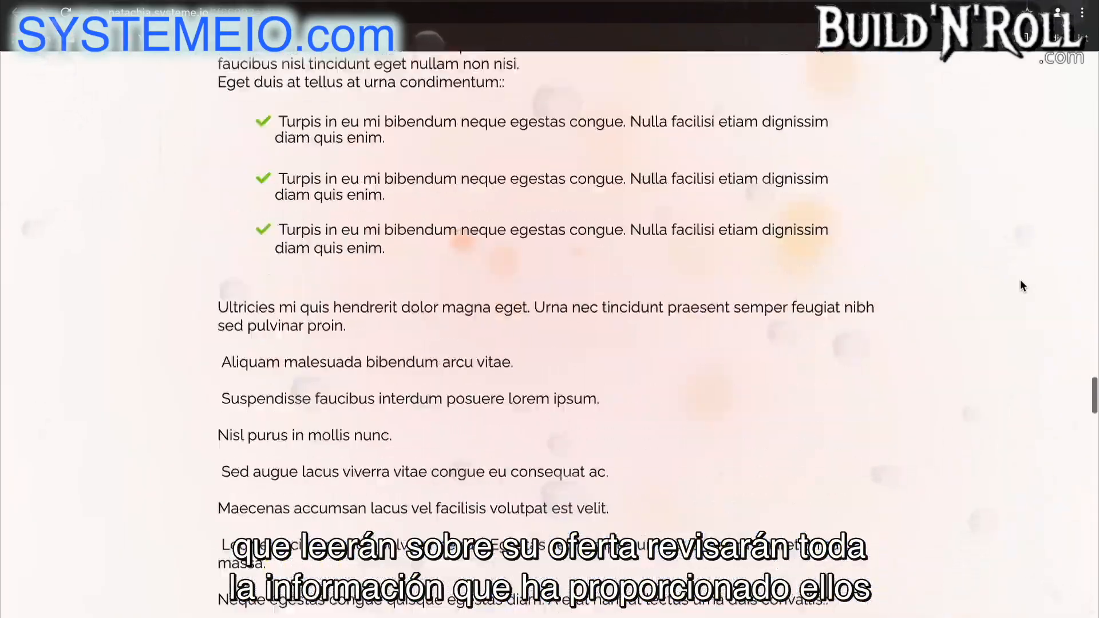
pyautogui.scroll(-20, 1022, 284)
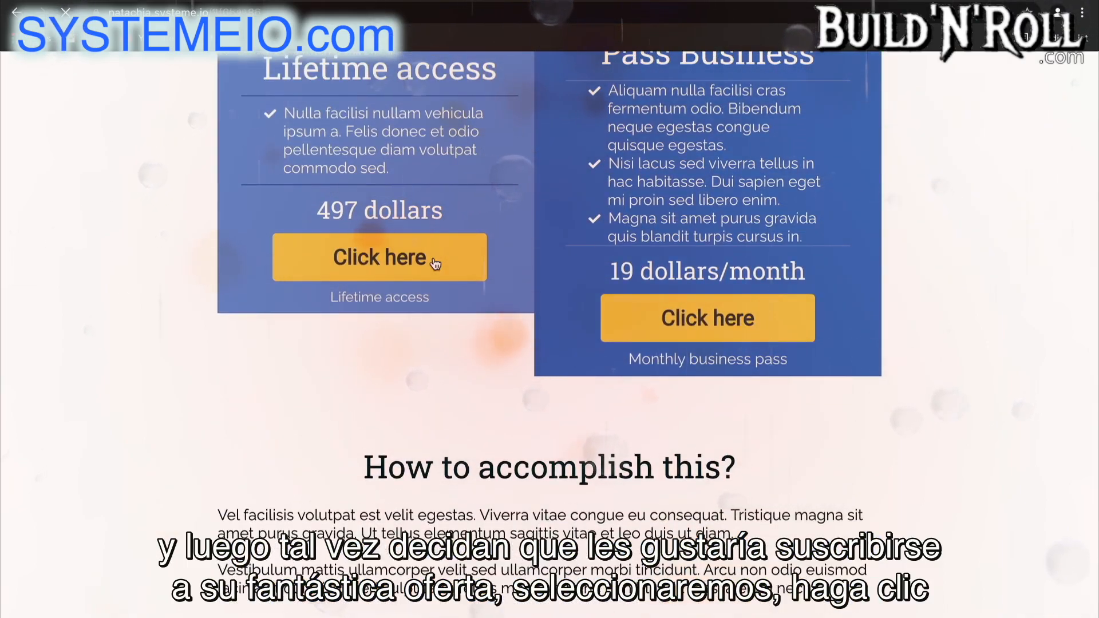
pyautogui.click(435, 264)
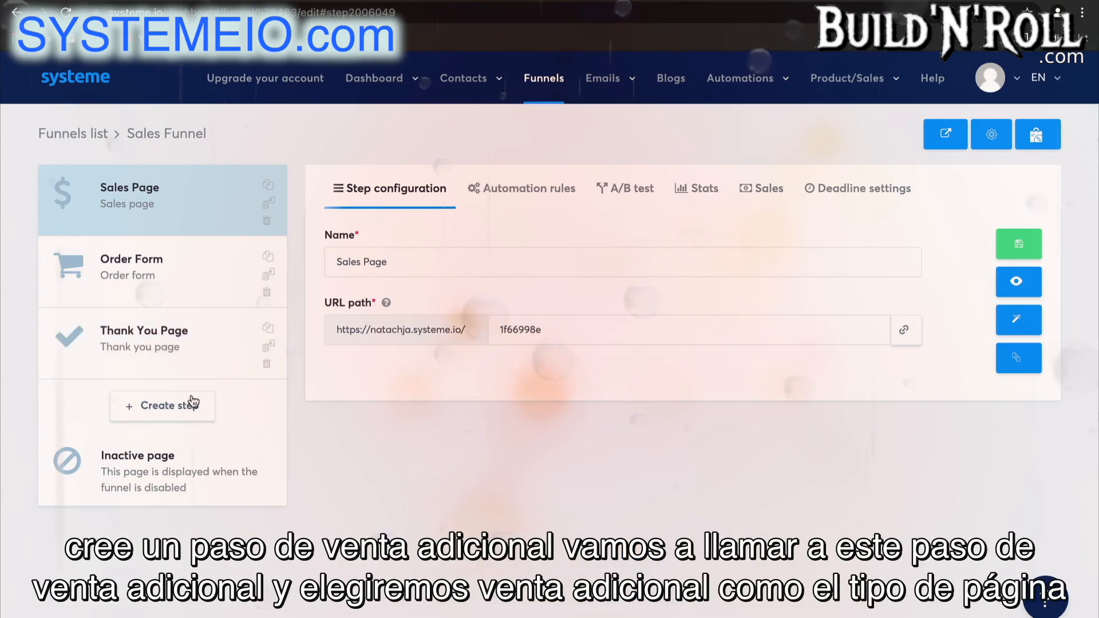
# Create a new funnel step named "Upsell 1" with the Upsell type.
pyautogui.click(192, 405)
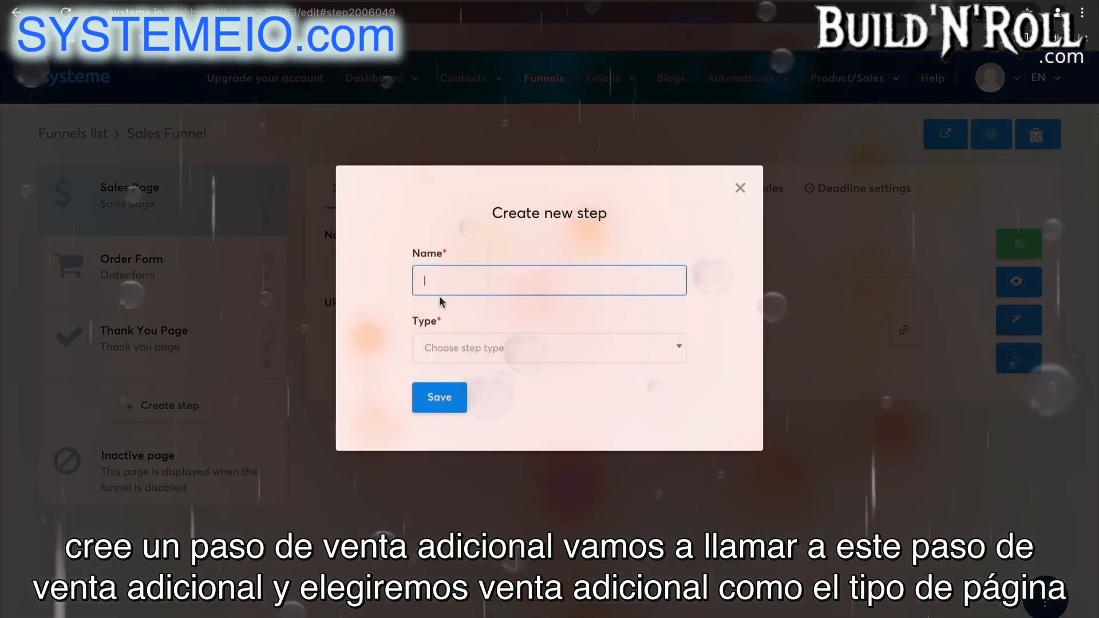
pyautogui.write('Up')
pyautogui.click(504, 314)
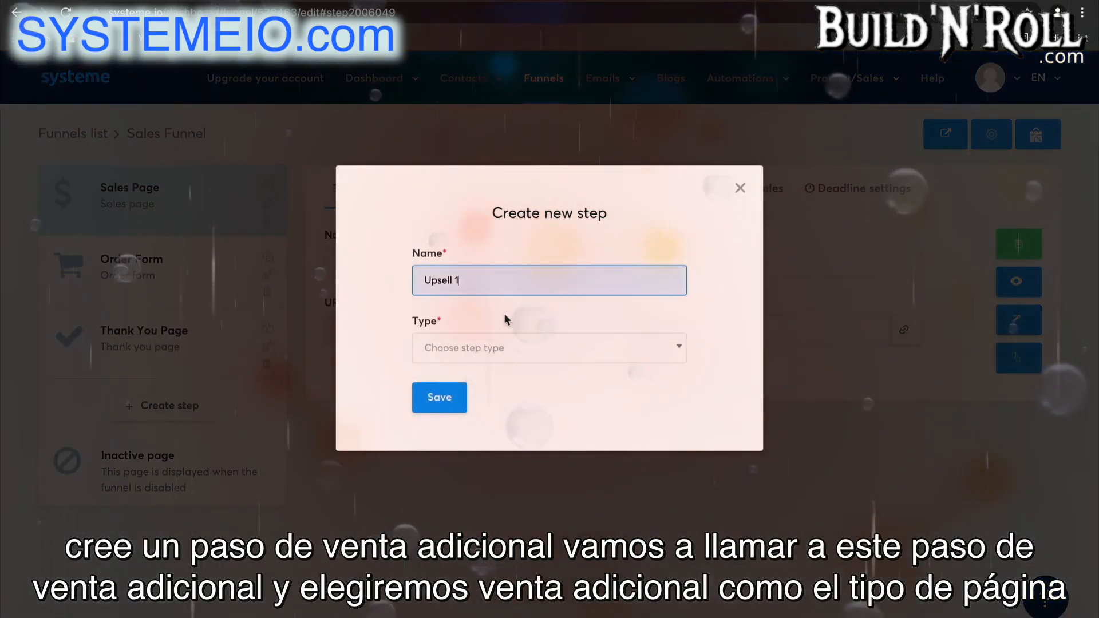
pyautogui.click(515, 349)
pyautogui.scroll(-3, 512, 524)
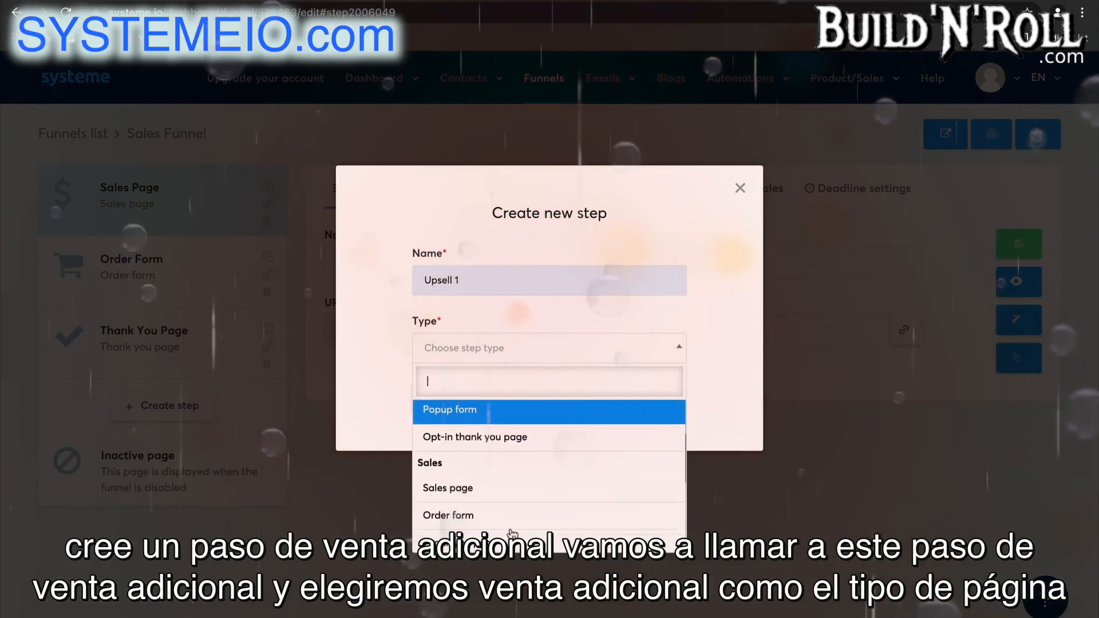
pyautogui.click(509, 492)
pyautogui.click(441, 404)
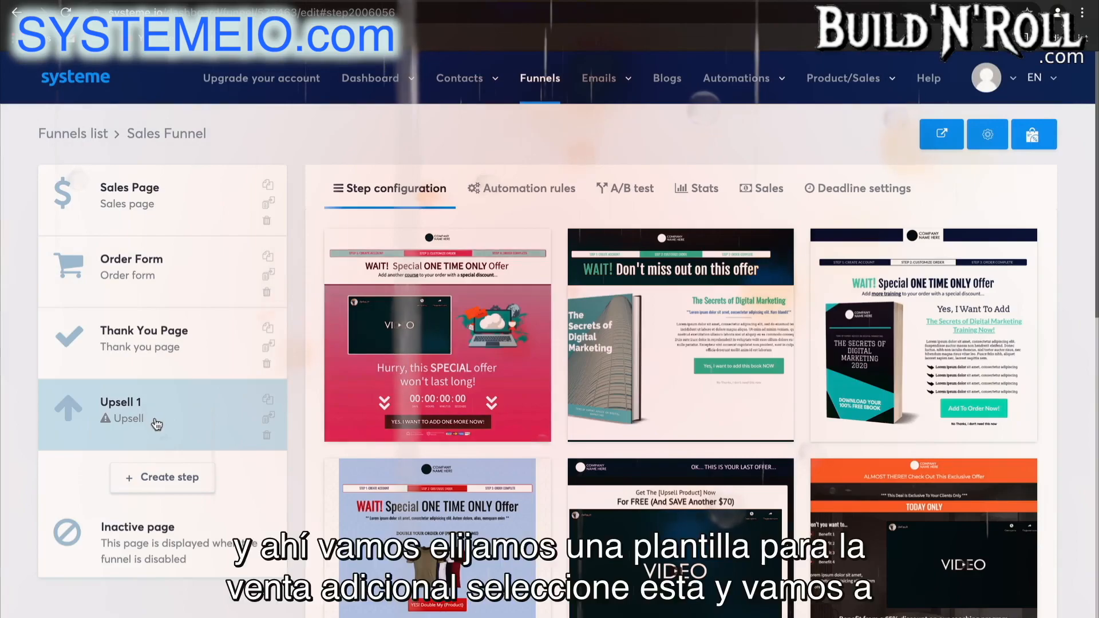
# Select the "Customize your order" video template for Upsell 1 and move the step ahead of the Thank You Page.
pyautogui.scroll(-10, 691, 468)
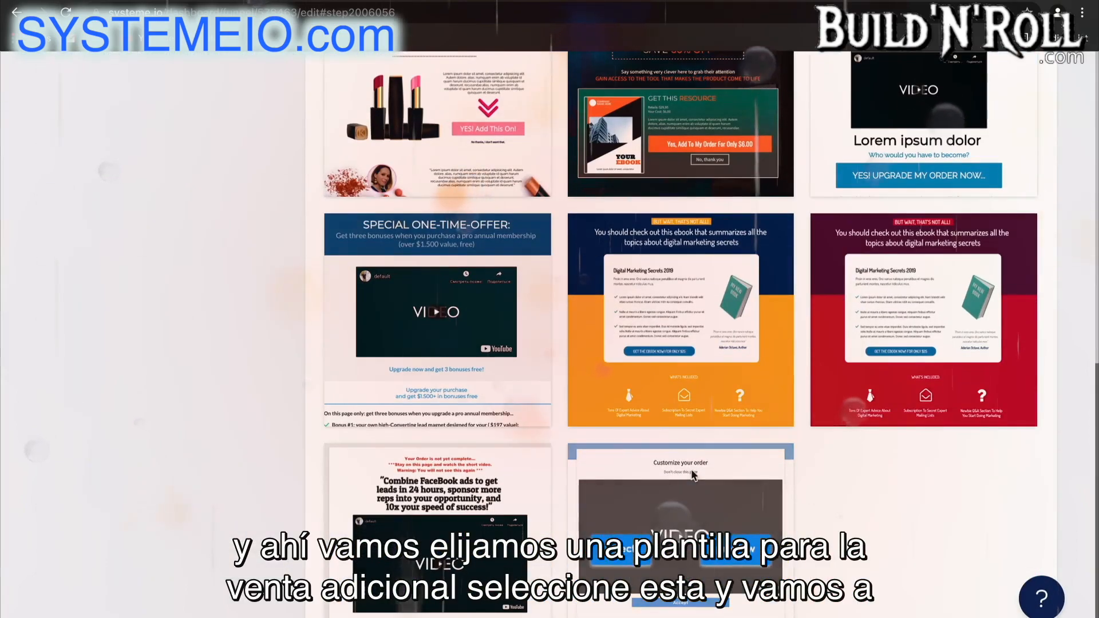
pyautogui.scroll(-1, 693, 475)
pyautogui.moveTo(691, 469)
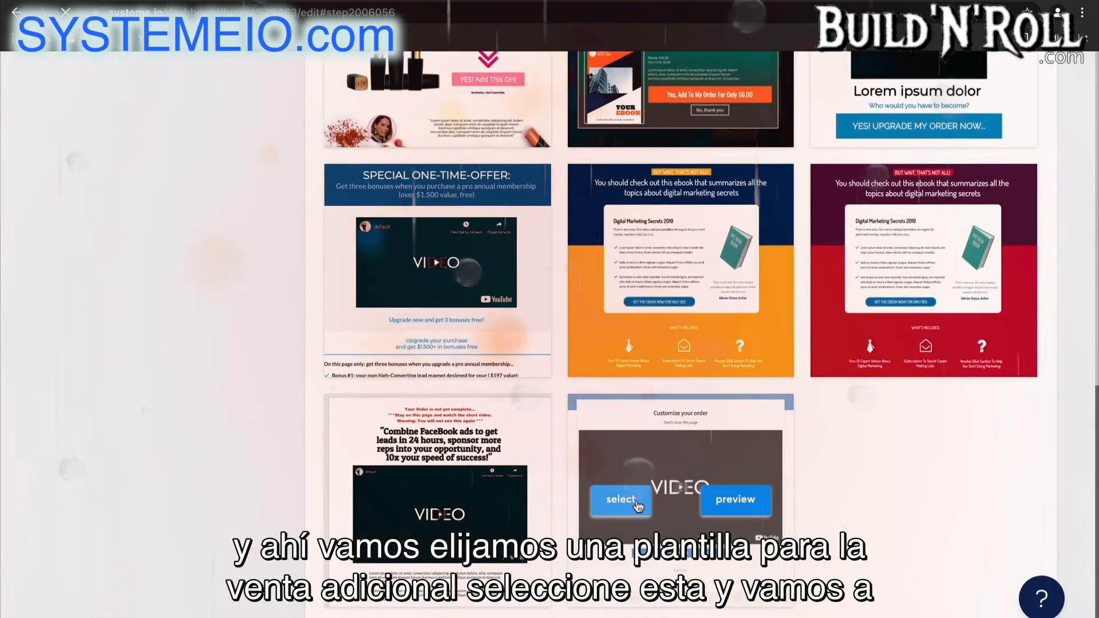
pyautogui.click(636, 504)
pyautogui.moveTo(168, 416); pyautogui.dragTo(163, 324)
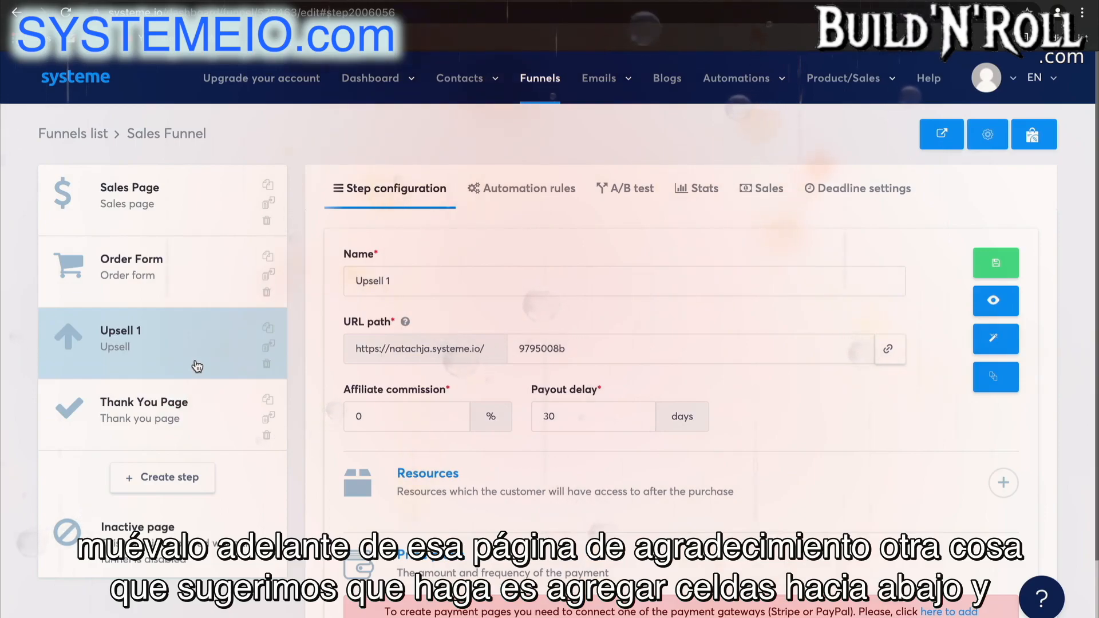
# Create a new funnel step named "Downsell" with the Downsell type.
pyautogui.click(197, 476)
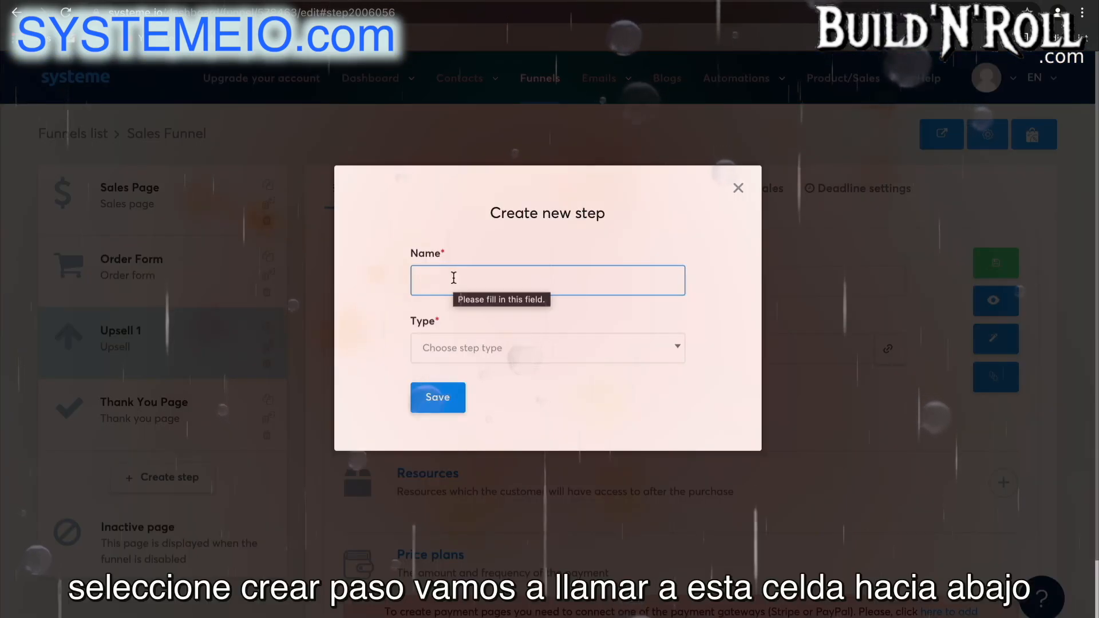
pyautogui.click(454, 278)
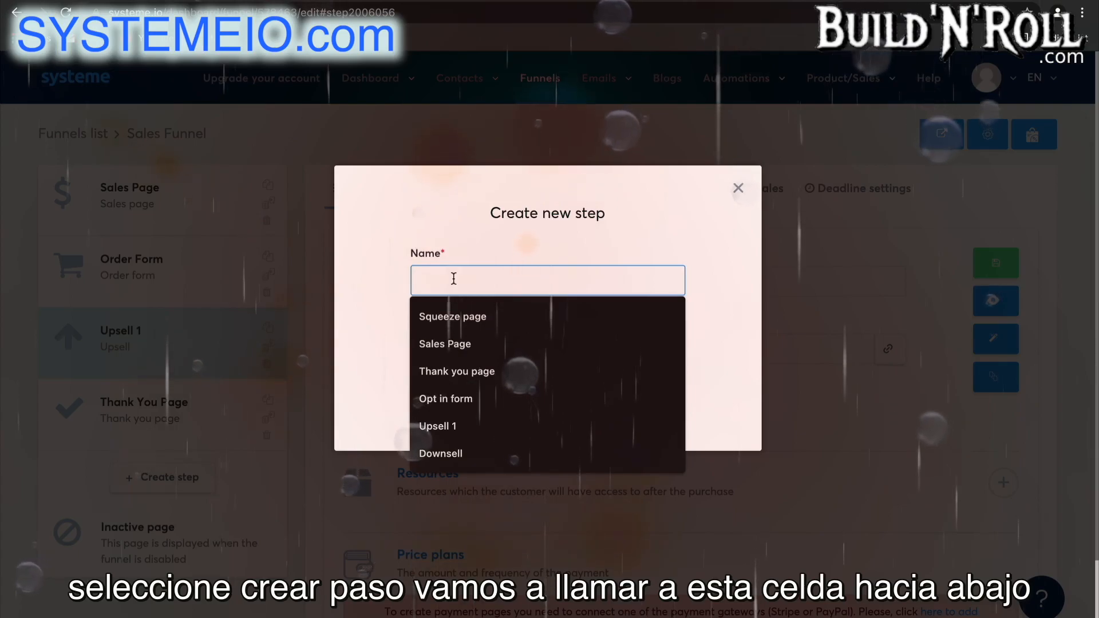
pyautogui.write('D')
pyautogui.click(484, 317)
pyautogui.click(486, 348)
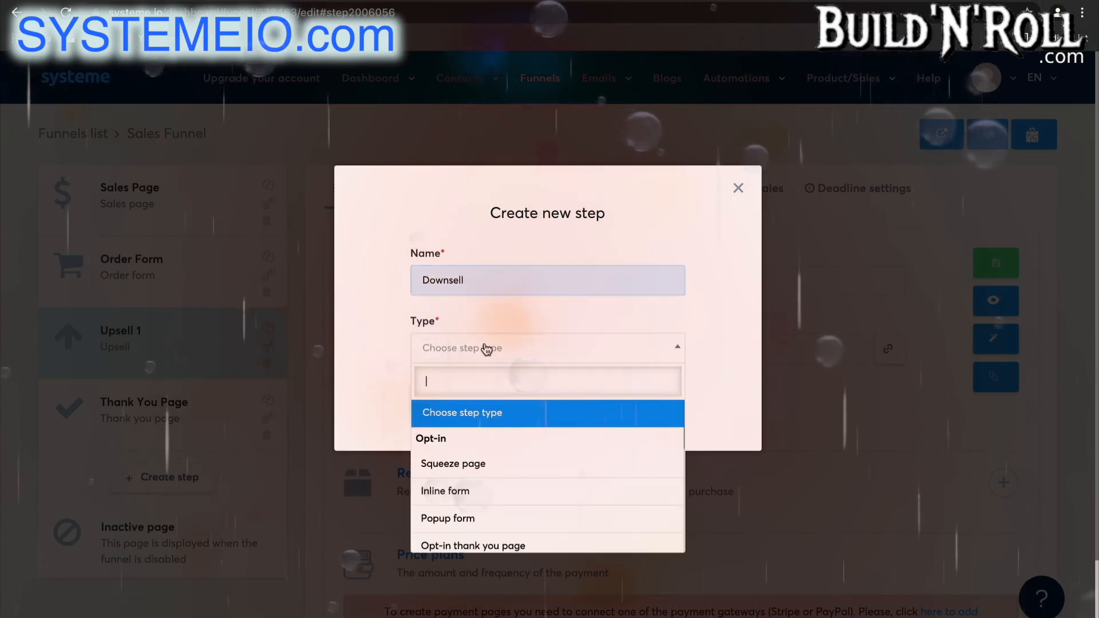
pyautogui.scroll(-5, 475, 504)
pyautogui.scroll(-2, 473, 508)
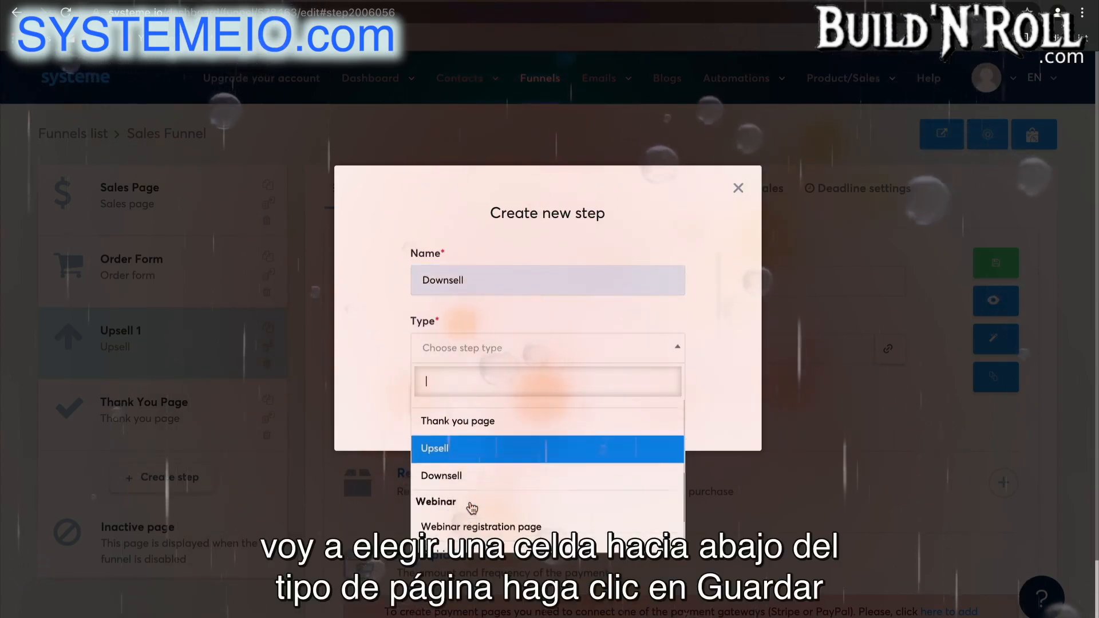
pyautogui.click(473, 468)
pyautogui.click(438, 396)
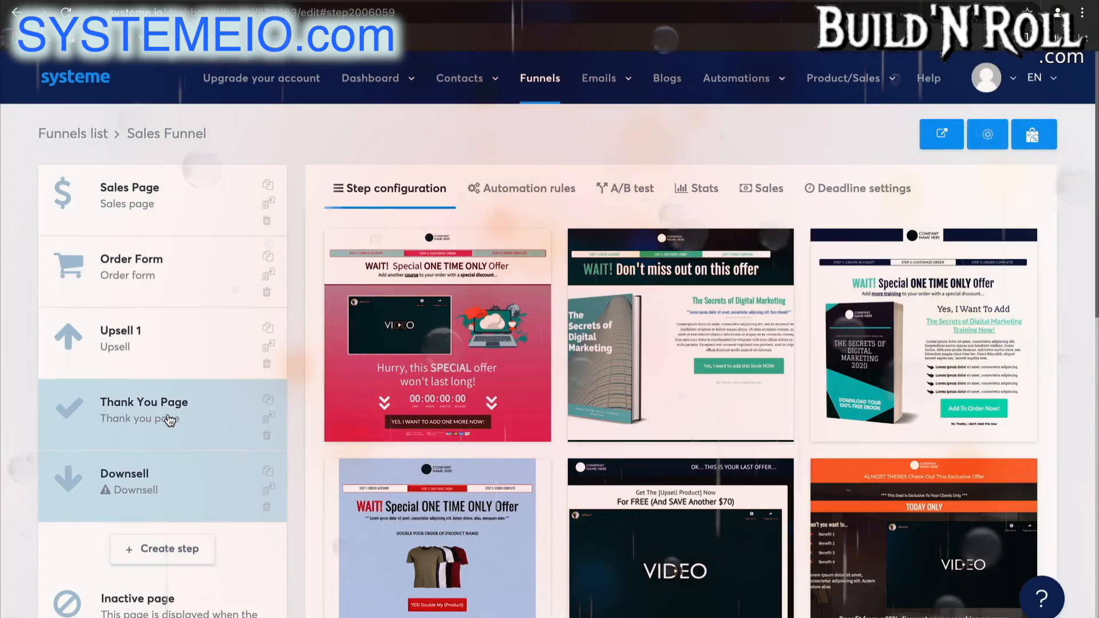
# Select the "Customize your order" video template for the Downsell step and move it ahead of the Thank You Page.
pyautogui.click(169, 421)
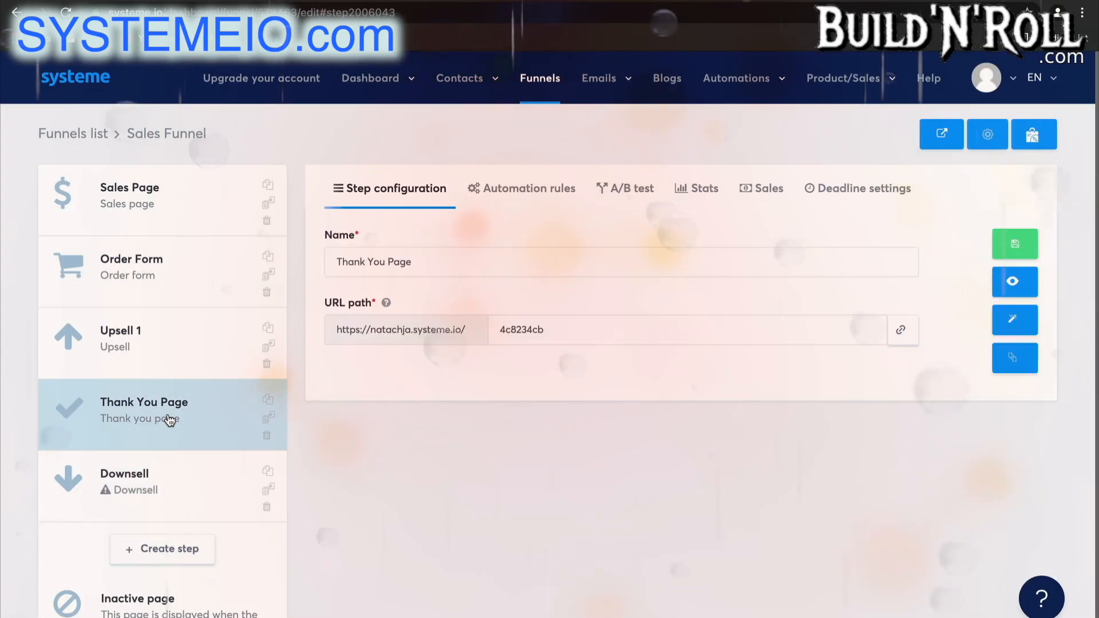
pyautogui.click(169, 458)
pyautogui.scroll(-3, 688, 530)
pyautogui.scroll(-10, 688, 530)
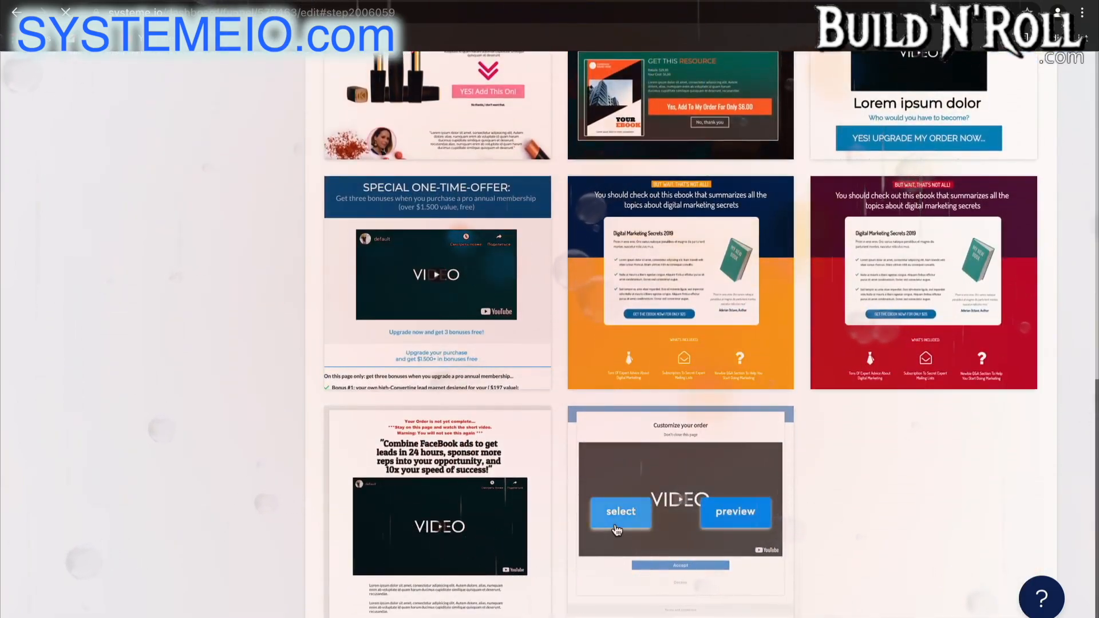
pyautogui.click(615, 527)
pyautogui.moveTo(167, 496); pyautogui.dragTo(167, 424)
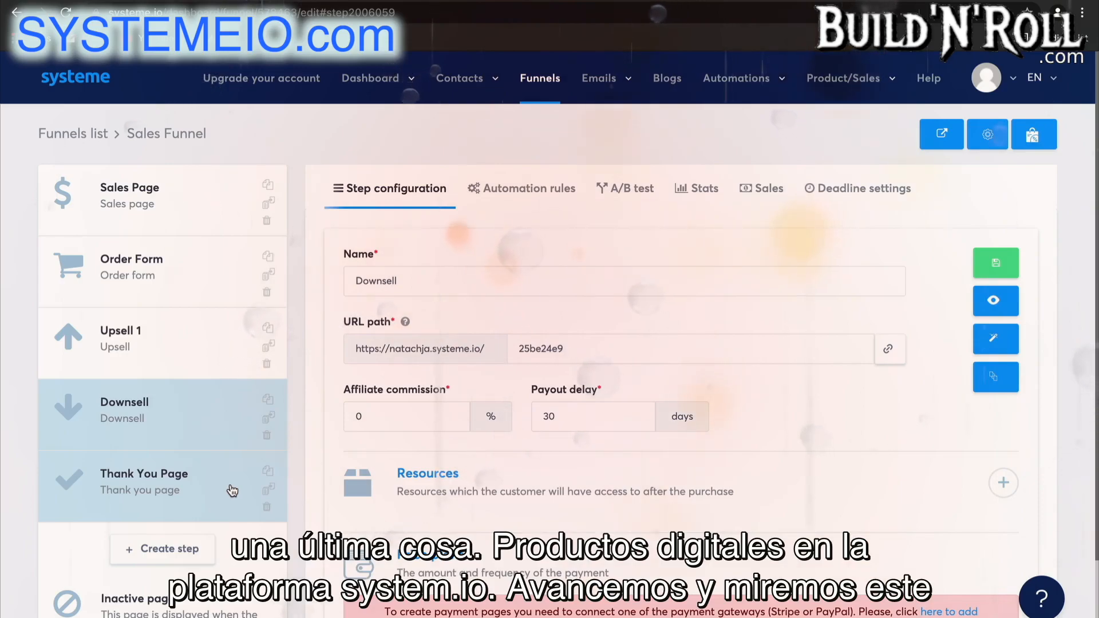
# Add an empty resource entry to the Order Form step and review the available resource types.
pyautogui.click(189, 289)
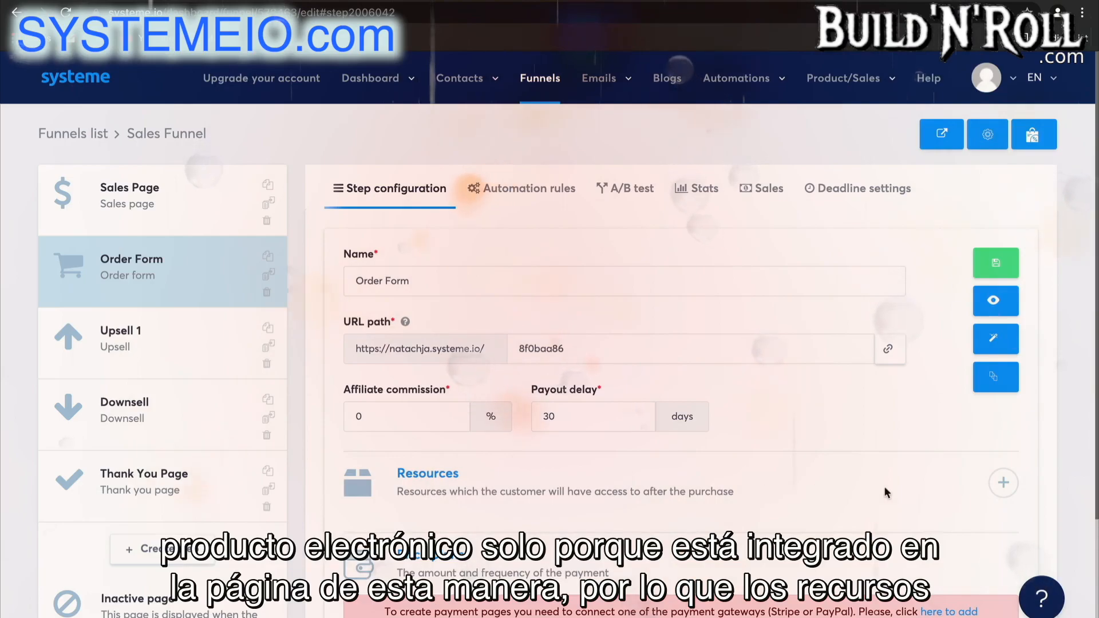
pyautogui.click(1004, 486)
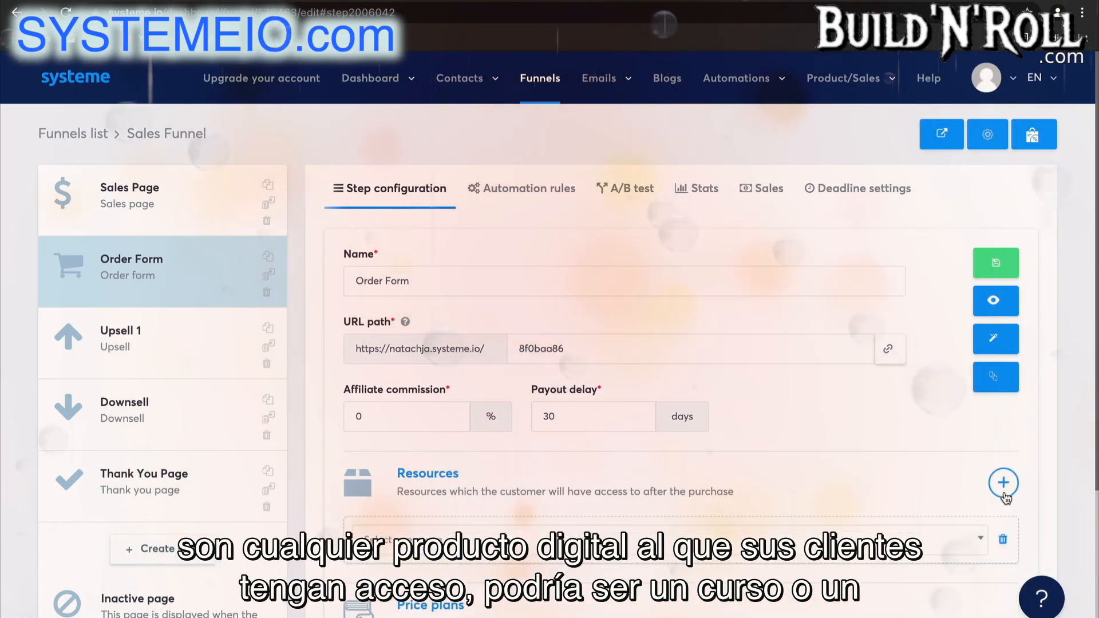
pyautogui.click(859, 541)
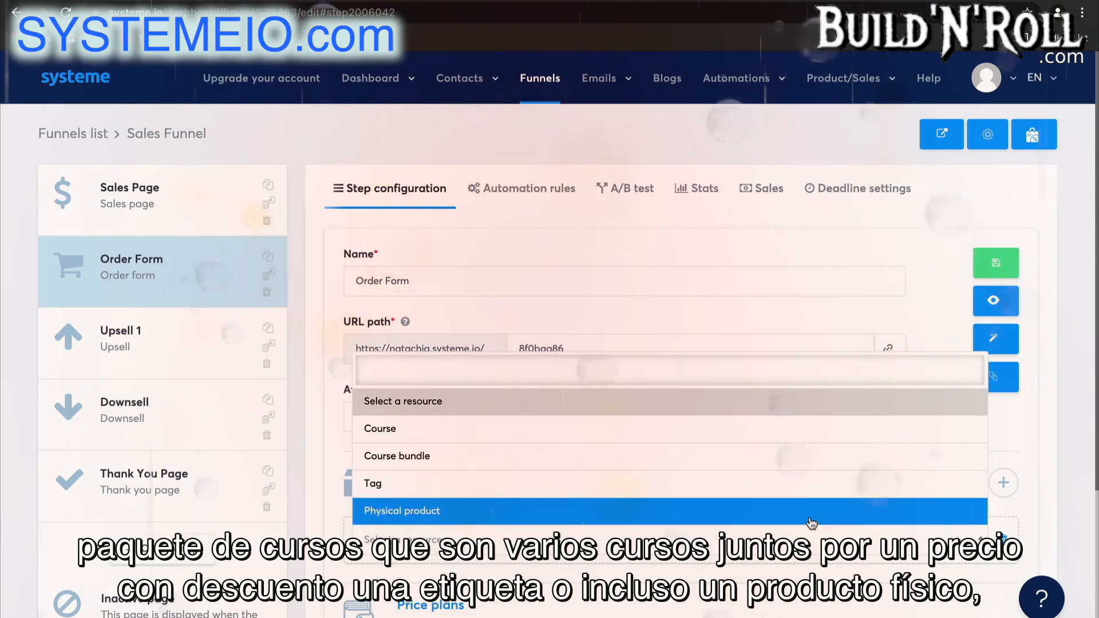
pyautogui.click(1018, 453)
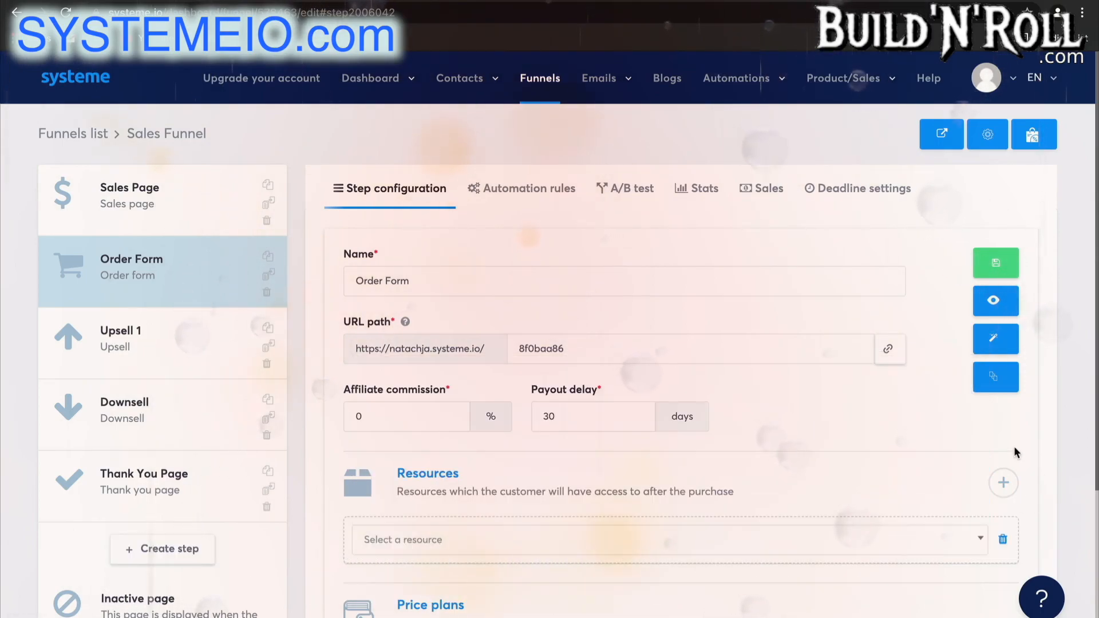
# Set the Order Form's resource to the Course type, choosing Real Estate Course with Full access.
pyautogui.scroll(-2, 1016, 453)
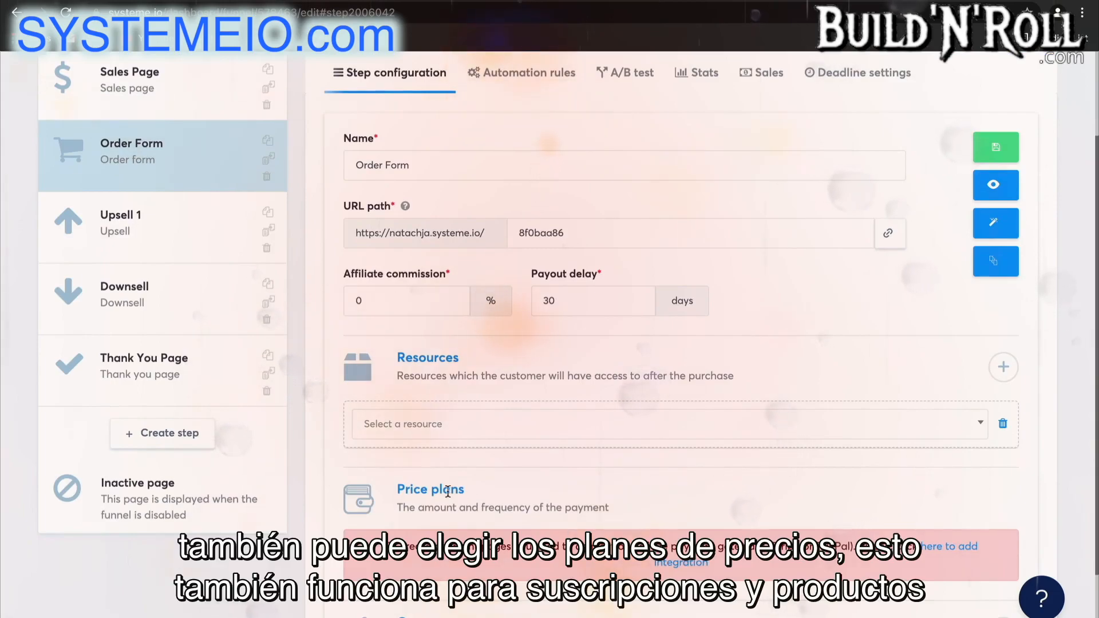
pyautogui.scroll(-1, 638, 496)
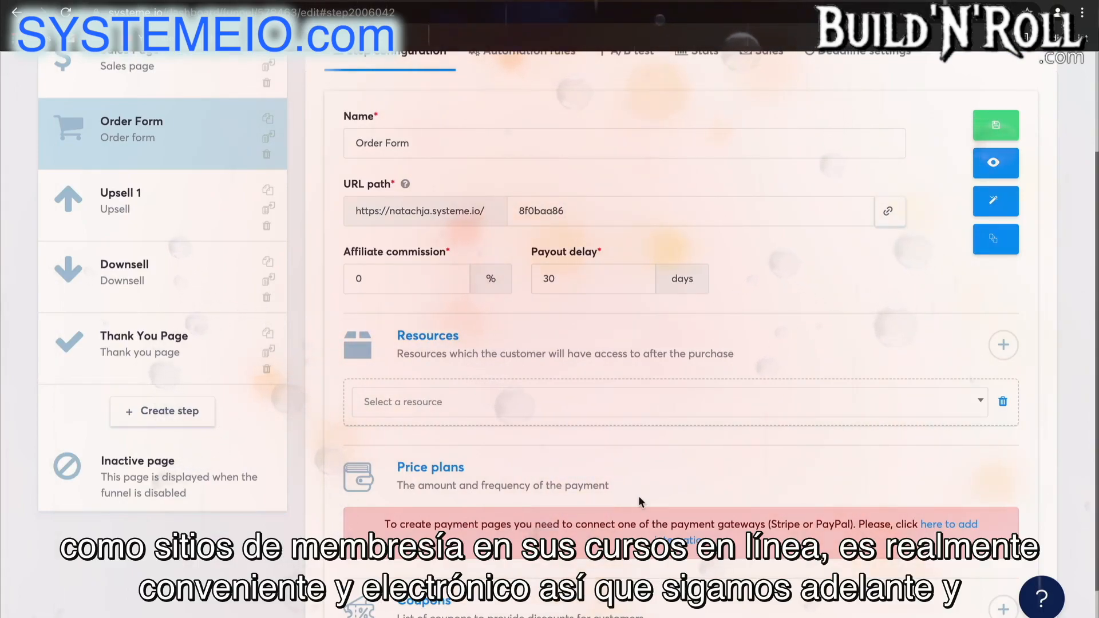
pyautogui.click(650, 406)
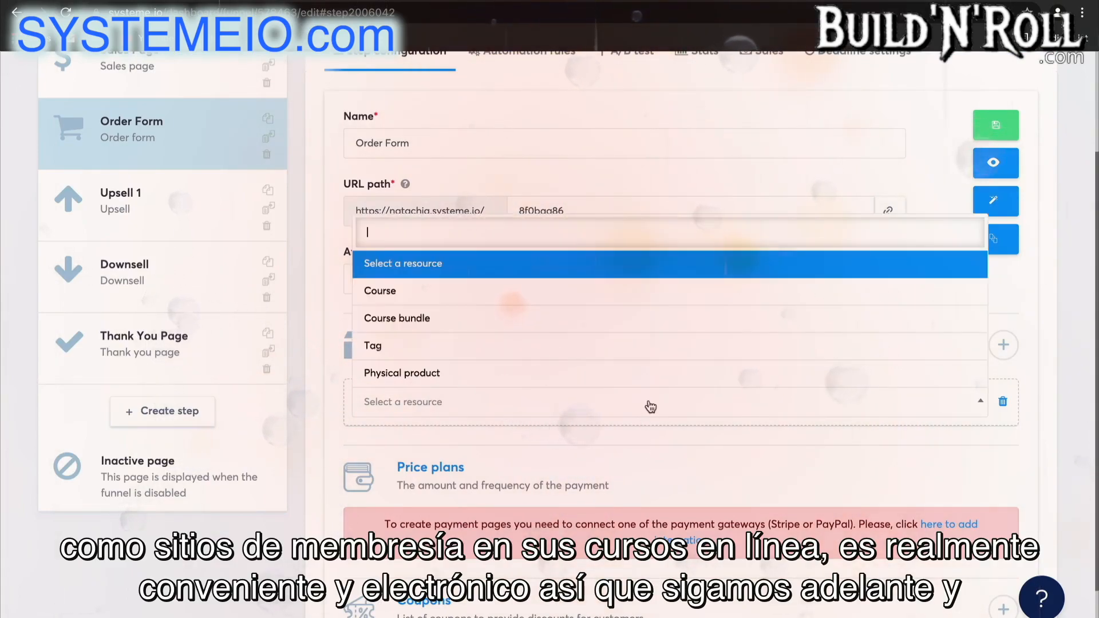
pyautogui.click(596, 292)
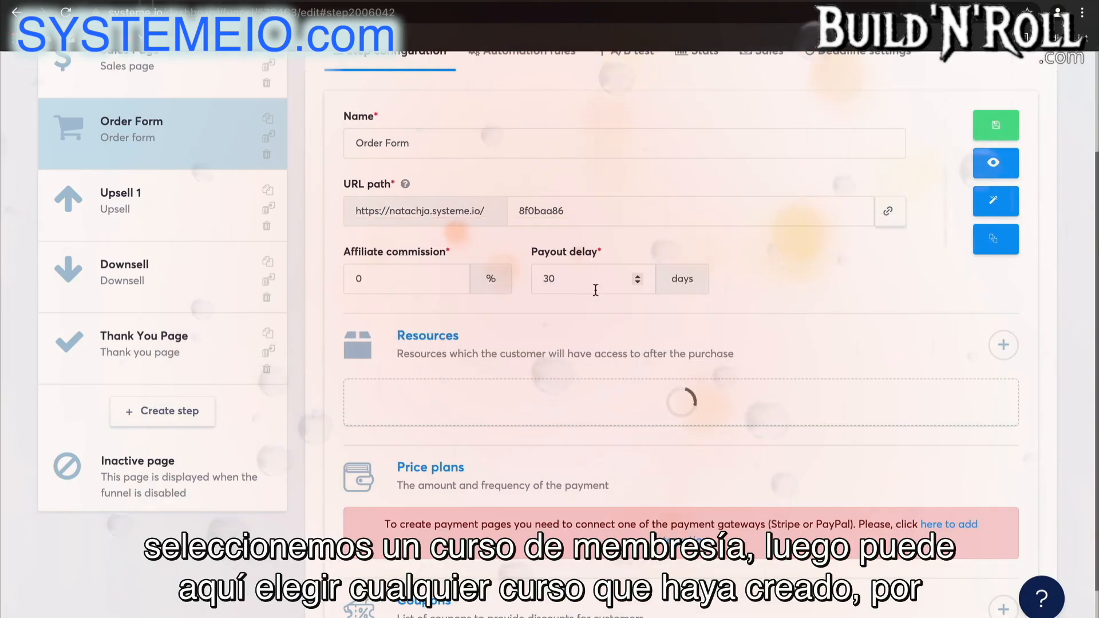
pyautogui.click(541, 458)
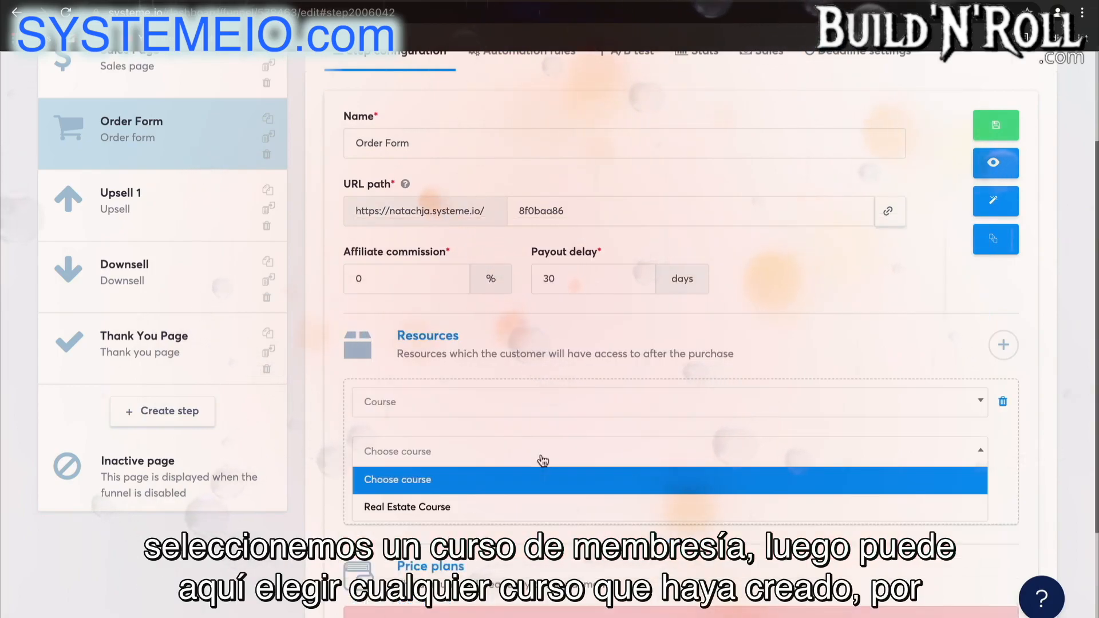
pyautogui.click(537, 507)
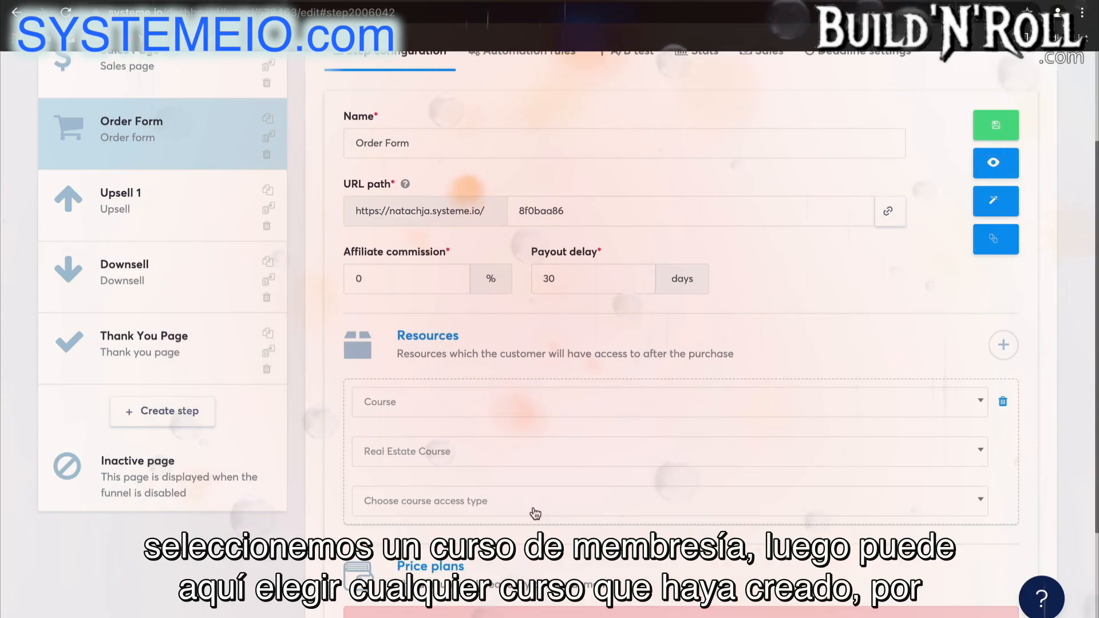
pyautogui.click(535, 504)
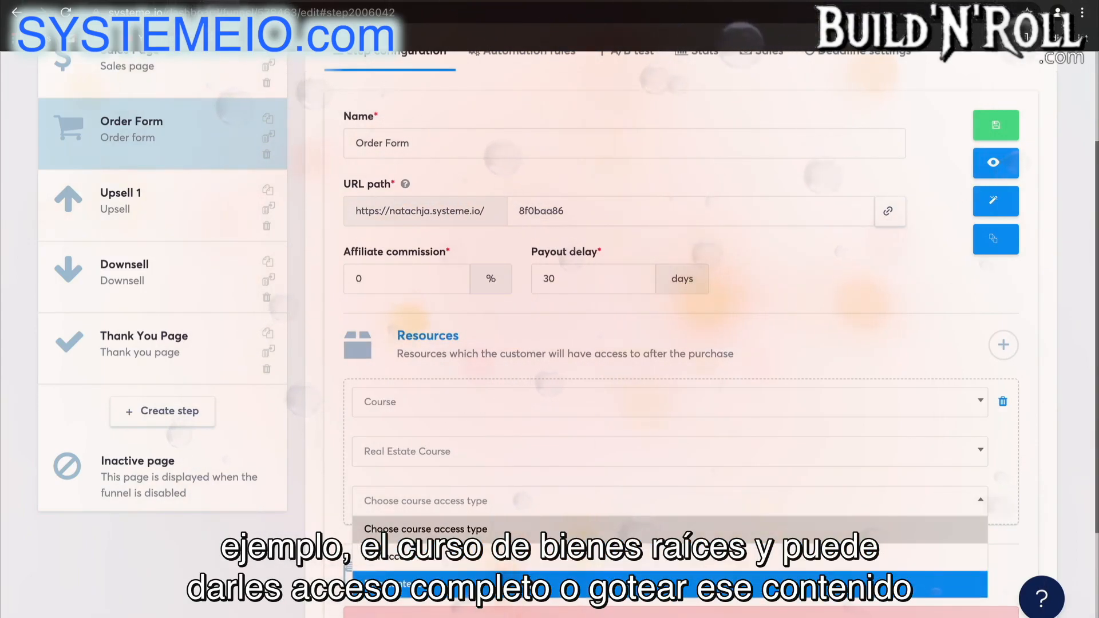
pyautogui.click(572, 556)
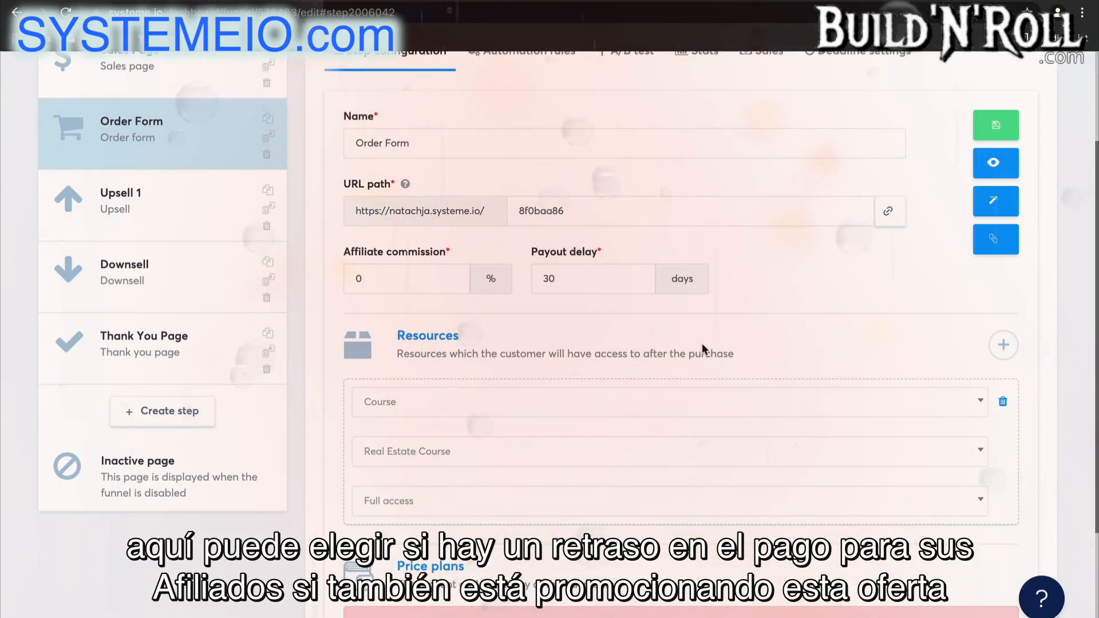
# Add another resource of the Tag type to the Order Form step, leaving its tag unchosen, and return to the funnels list.
pyautogui.scroll(-3, 778, 349)
pyautogui.scroll(4, 778, 350)
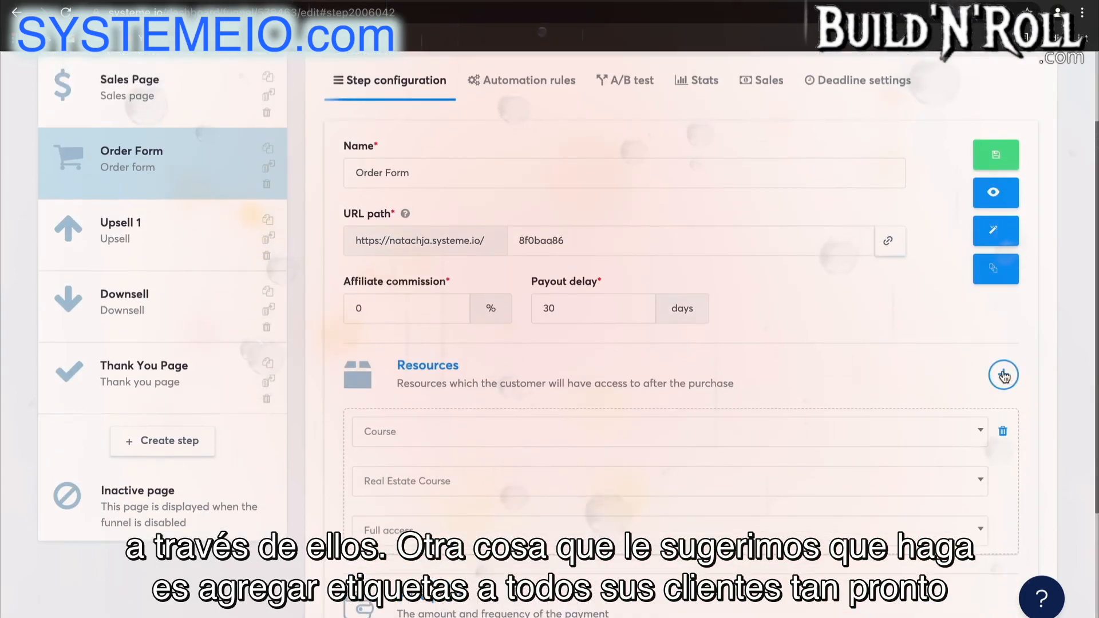
pyautogui.click(1003, 376)
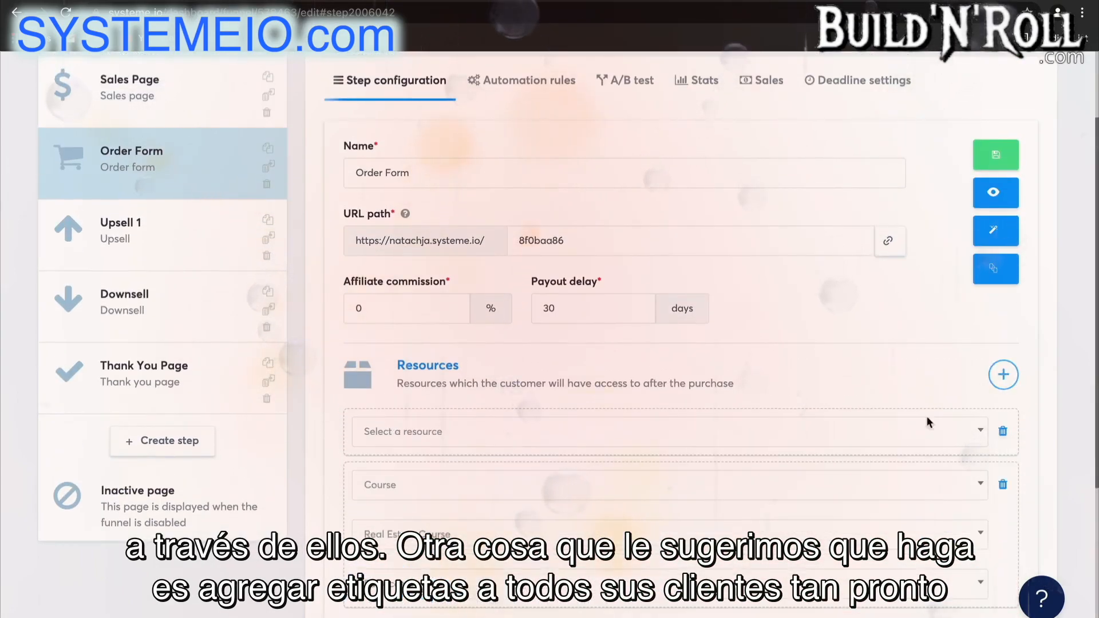
pyautogui.click(873, 440)
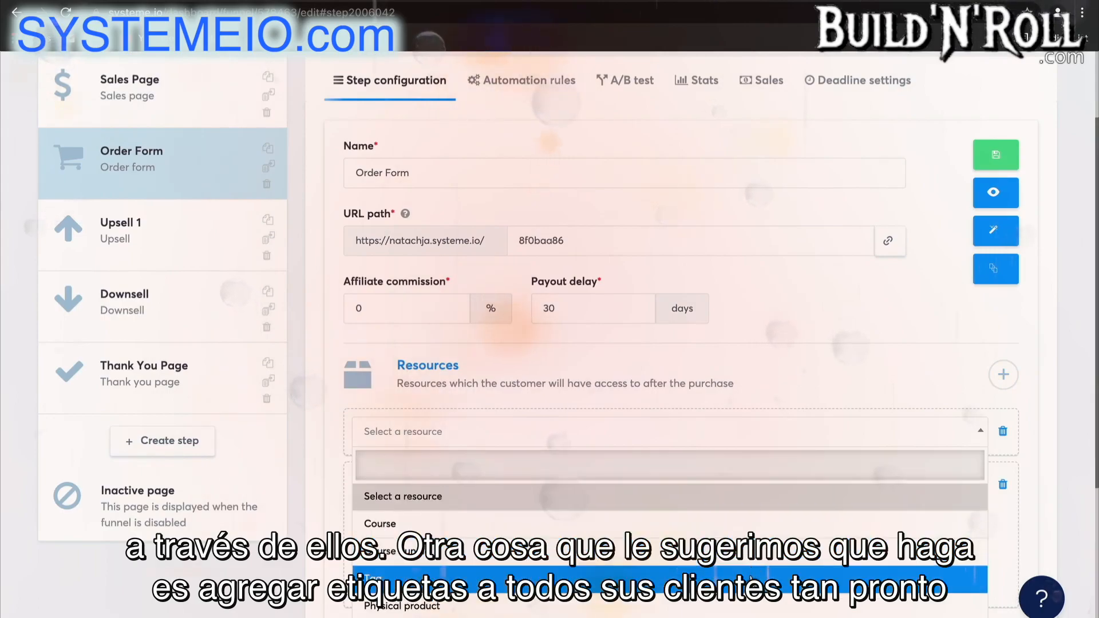
pyautogui.click(750, 578)
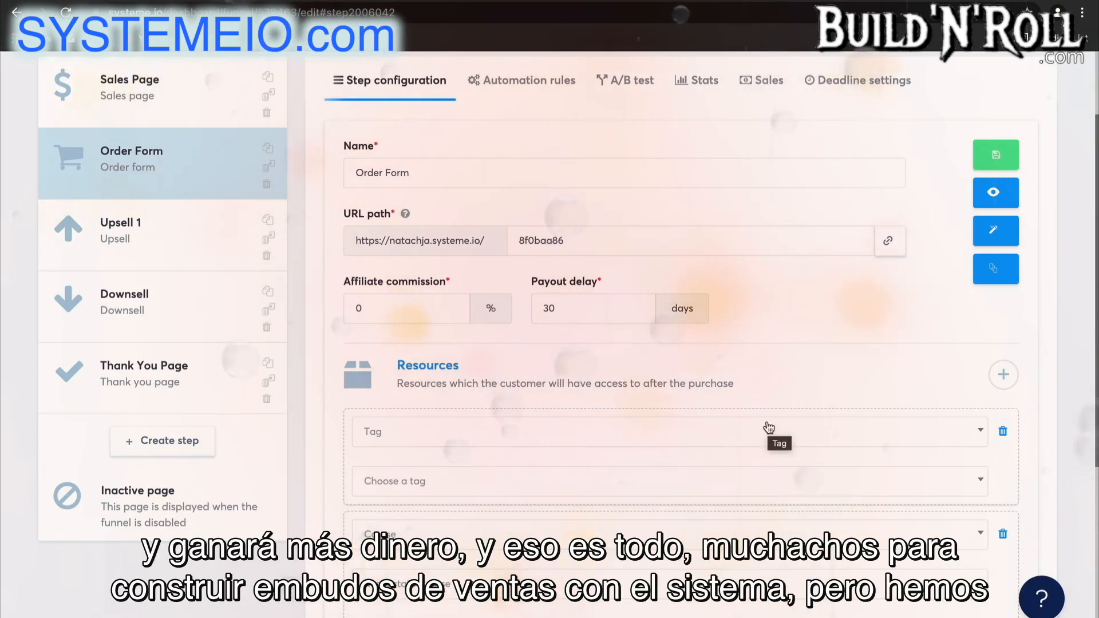
pyautogui.scroll(2, 778, 335)
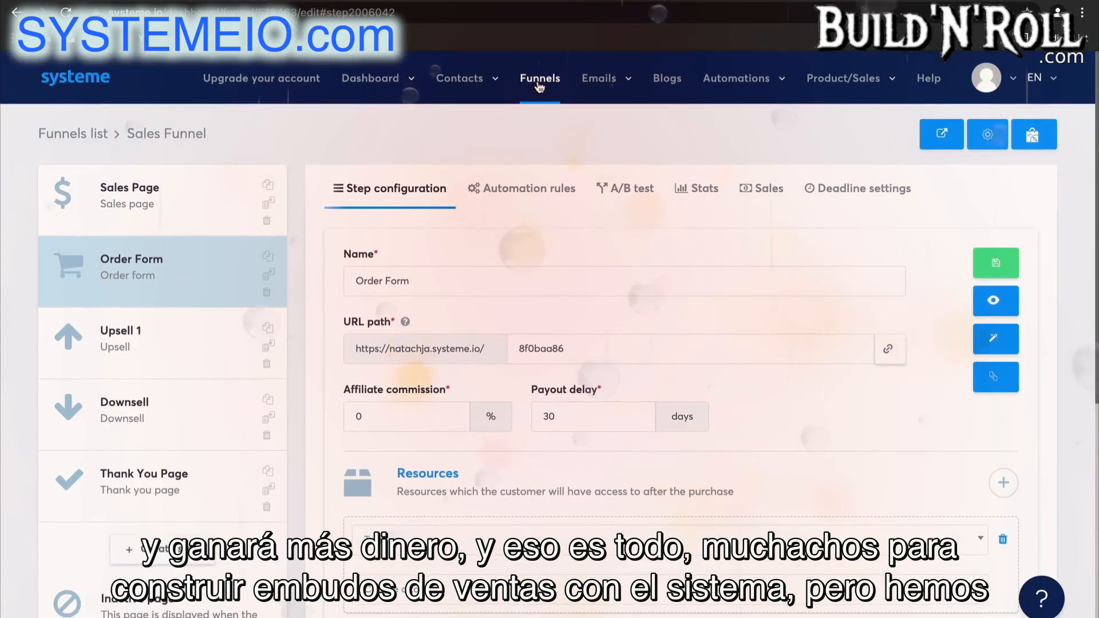
pyautogui.click(539, 79)
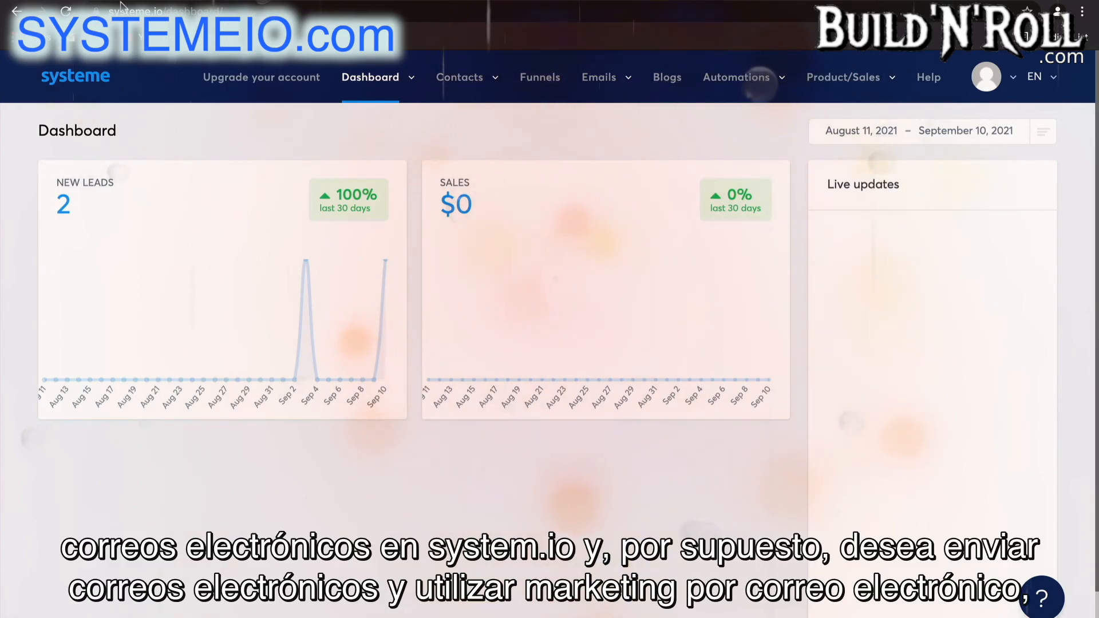
# Start a new newsletter with the subject "New Offer September".
pyautogui.moveTo(567, 92)
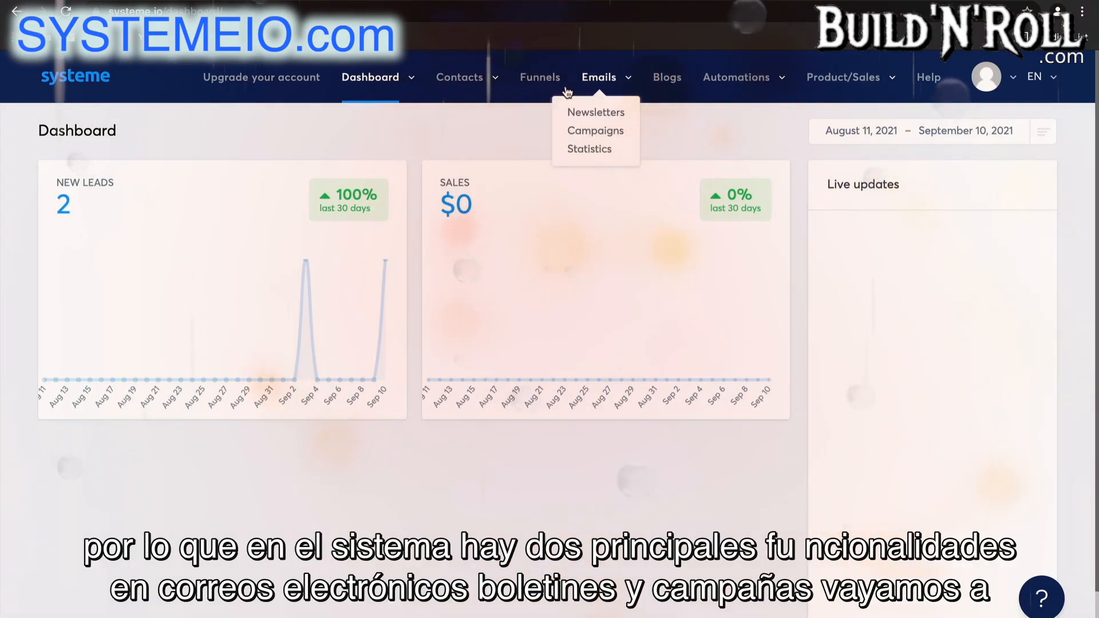
pyautogui.click(606, 113)
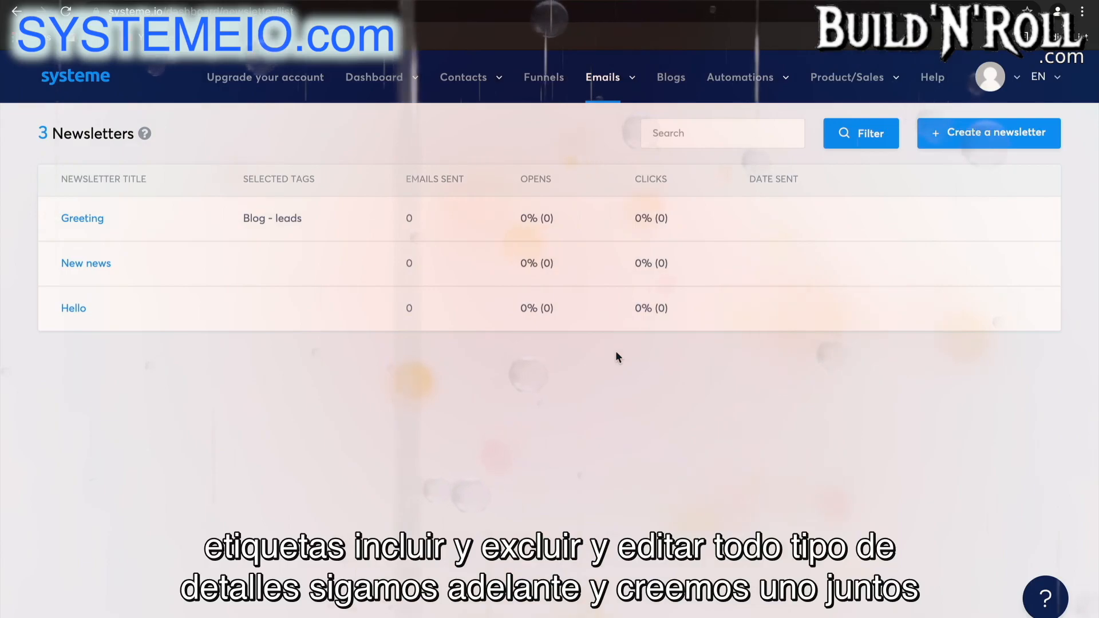
pyautogui.click(955, 135)
pyautogui.click(705, 257)
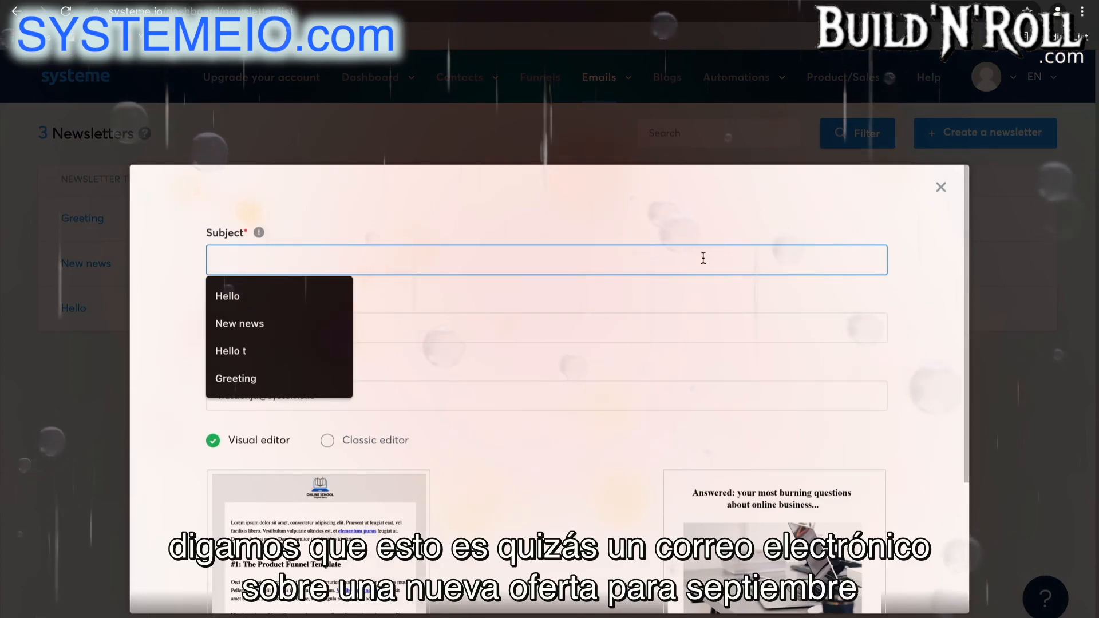
pyautogui.write('N')
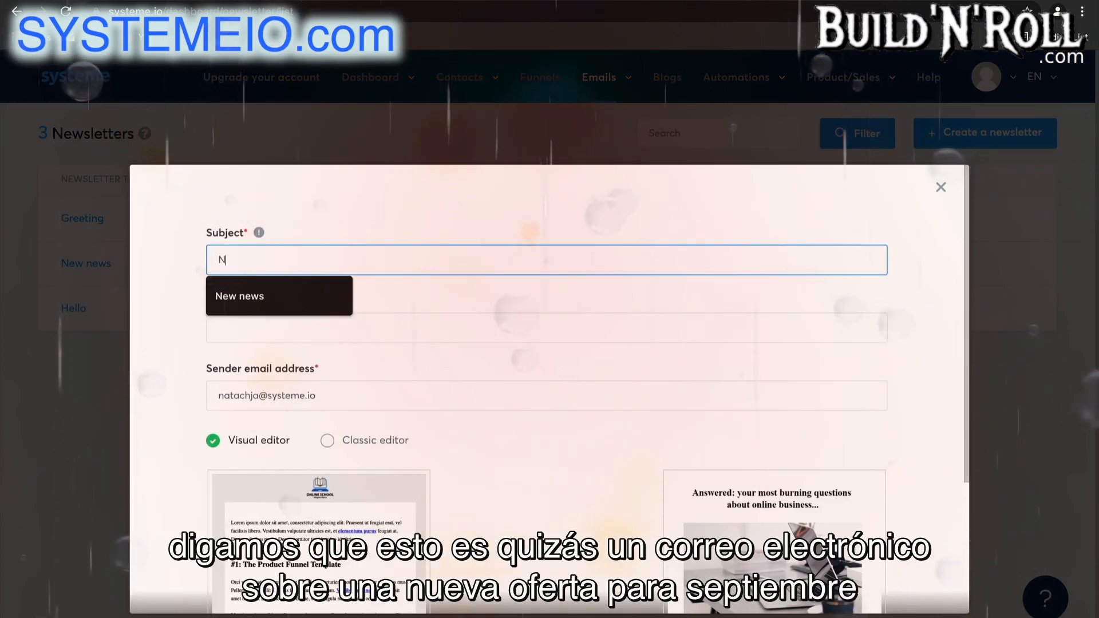
pyautogui.write('ew Off')
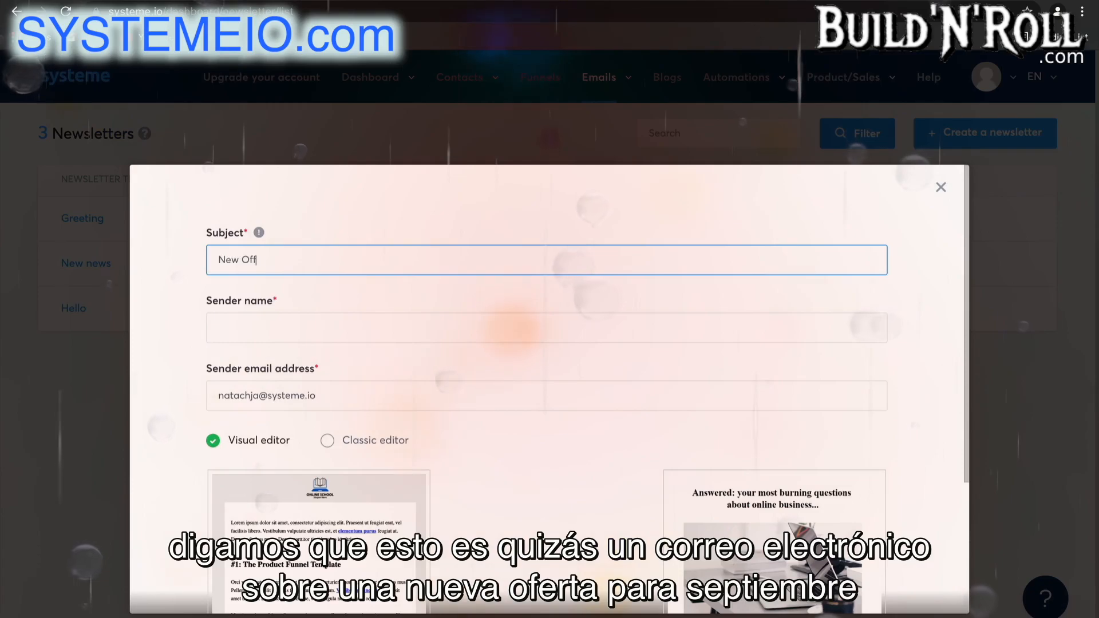
pyautogui.write('er S')
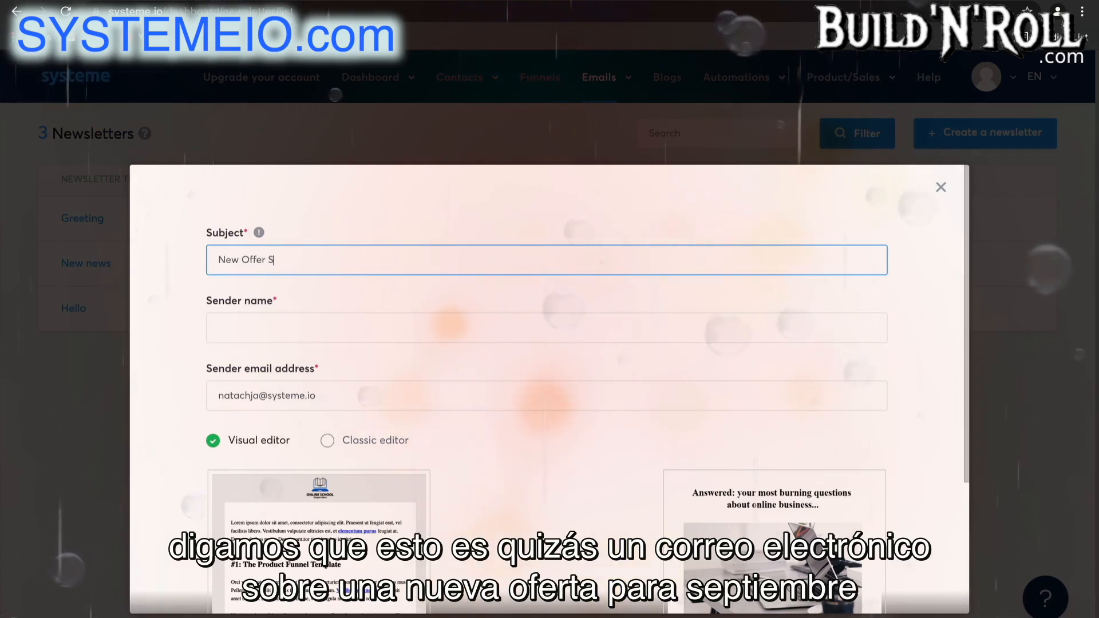
pyautogui.write('eptember')
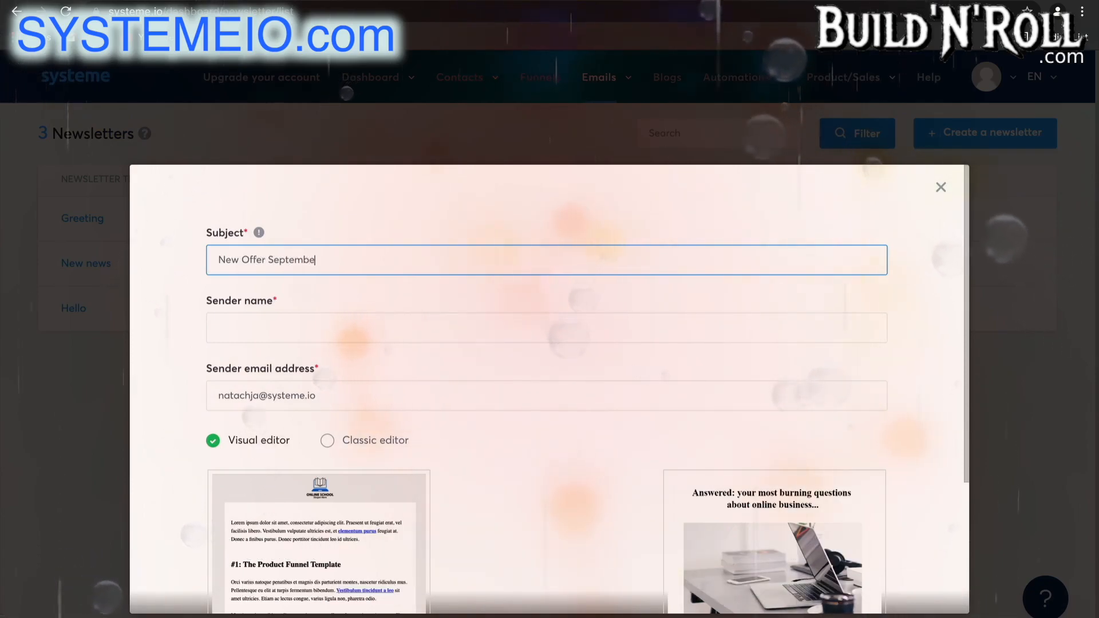
# Fill in the newsletter's sender name and replace the domain in the sender email address.
pyautogui.click(510, 321)
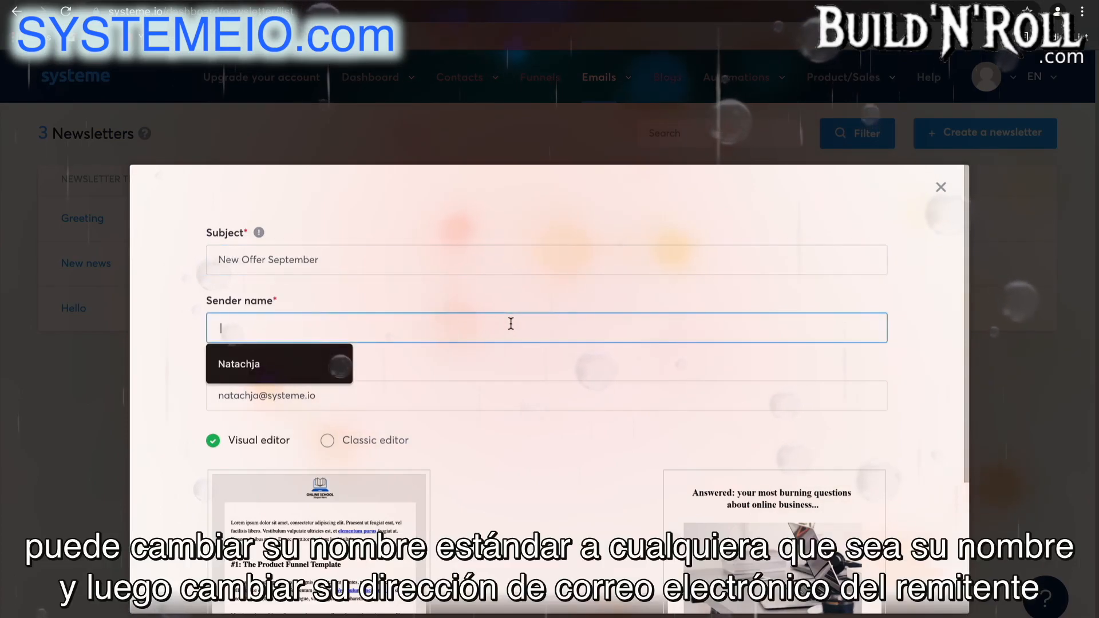
pyautogui.click(314, 368)
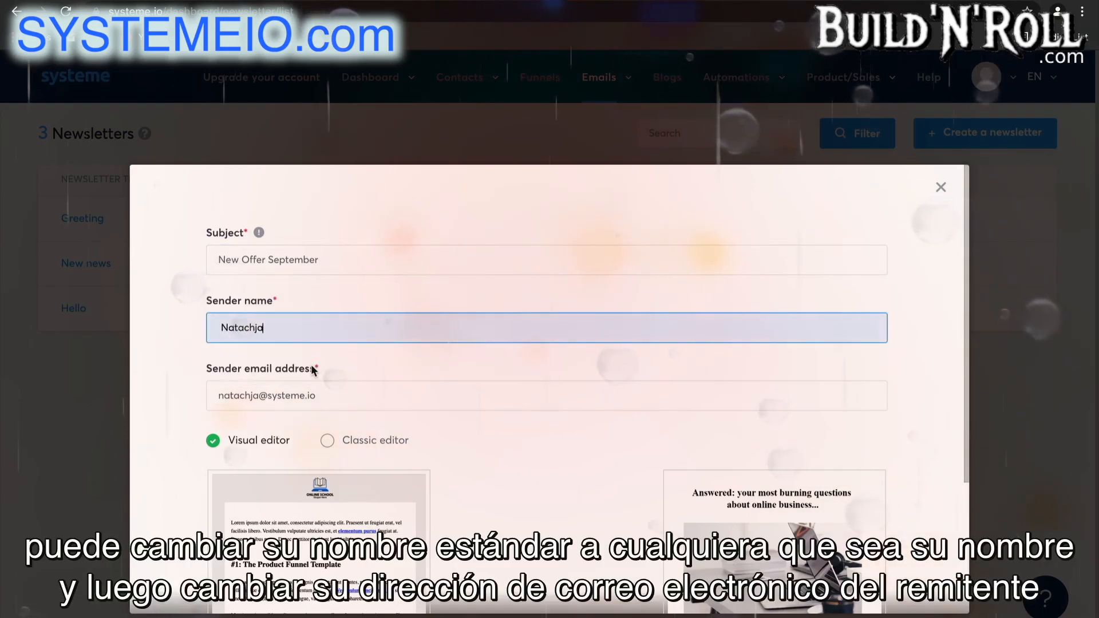
pyautogui.click(337, 395)
pyautogui.doubleClick(308, 396)
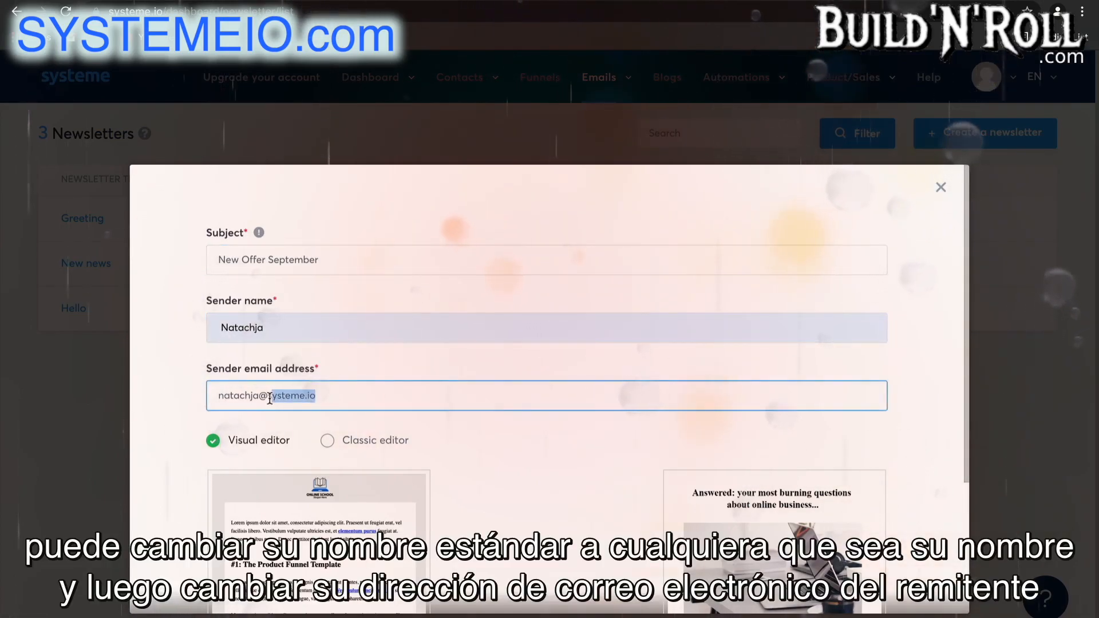
pyautogui.write('s')
pyautogui.press('BackSpace')
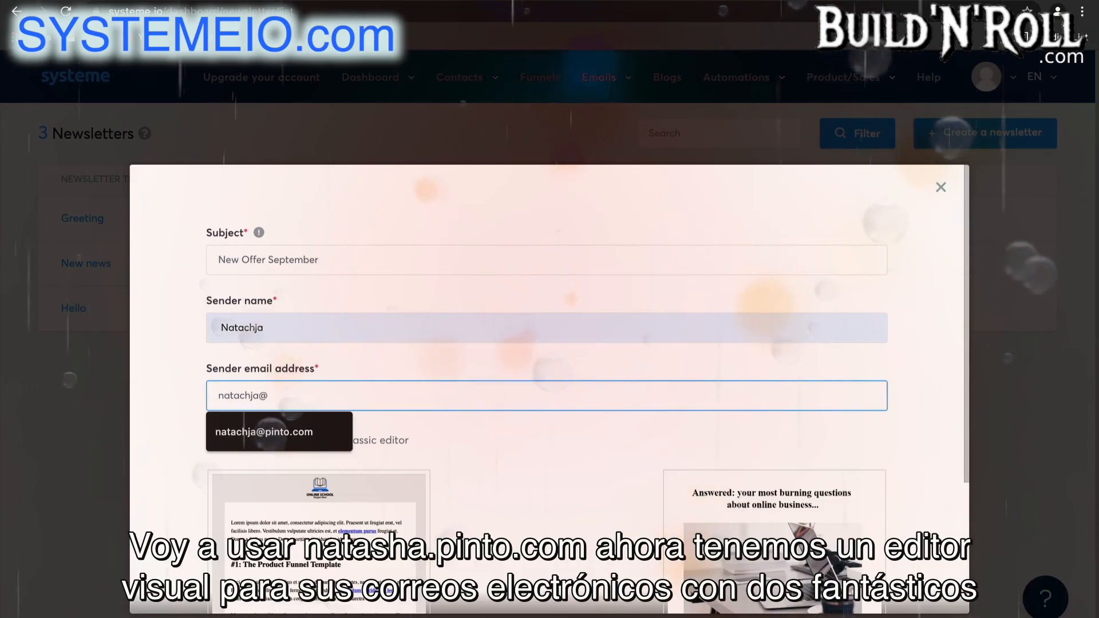
pyautogui.click(287, 434)
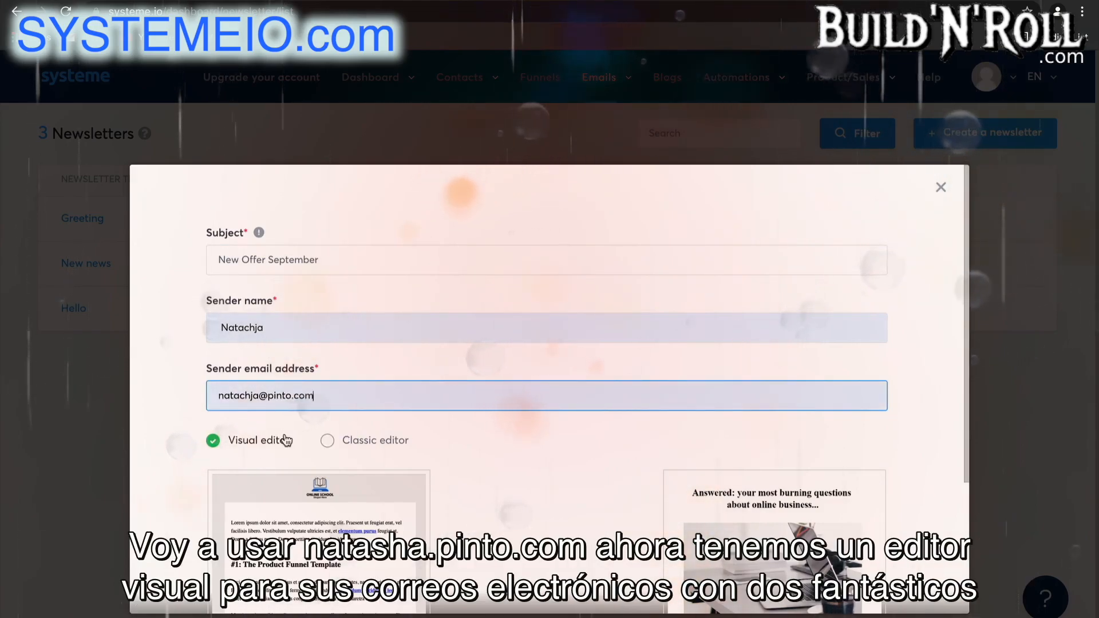
# Choose the Classic editor for the newsletter and create it.
pyautogui.scroll(-3, 586, 462)
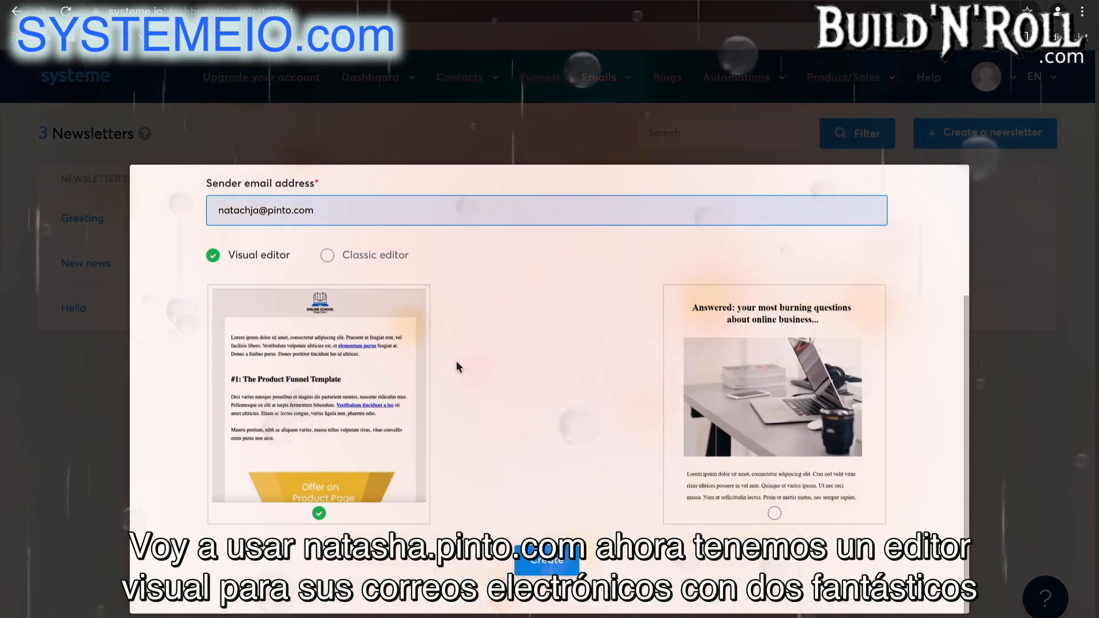
pyautogui.click(362, 262)
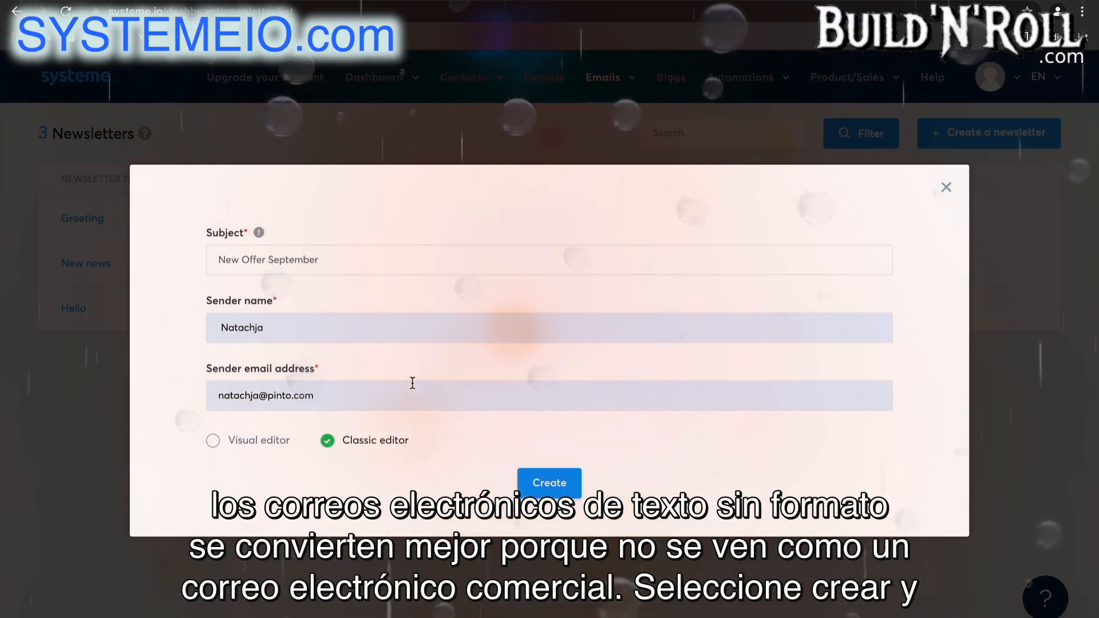
pyautogui.click(548, 483)
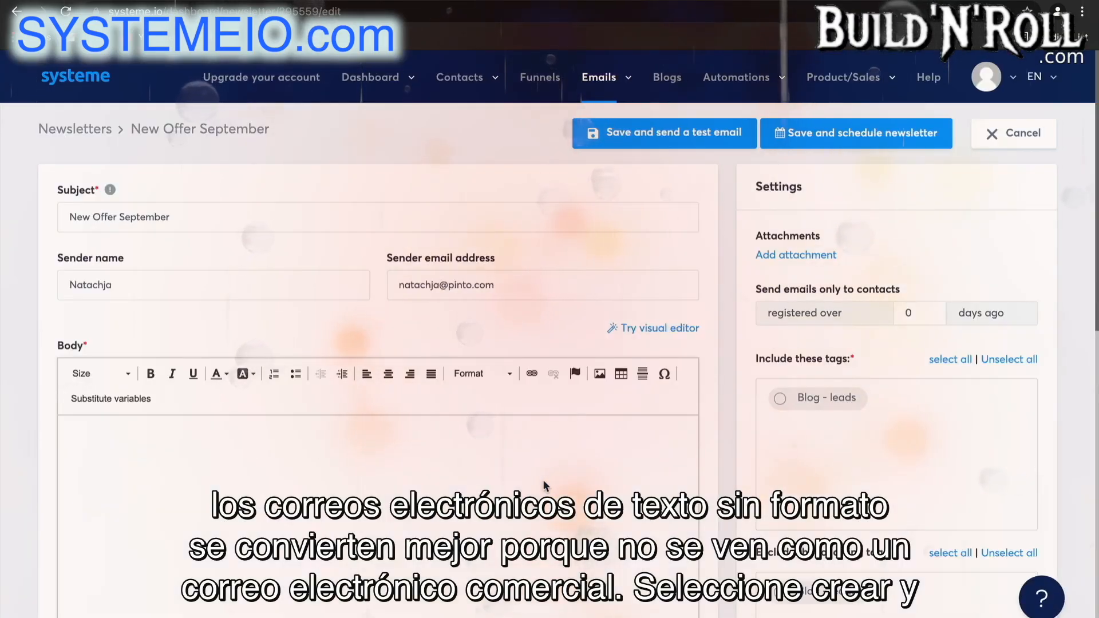
# Write the newsletter body as "Hey there" followed by a separate line "I would like to...".
pyautogui.scroll(-1, 544, 481)
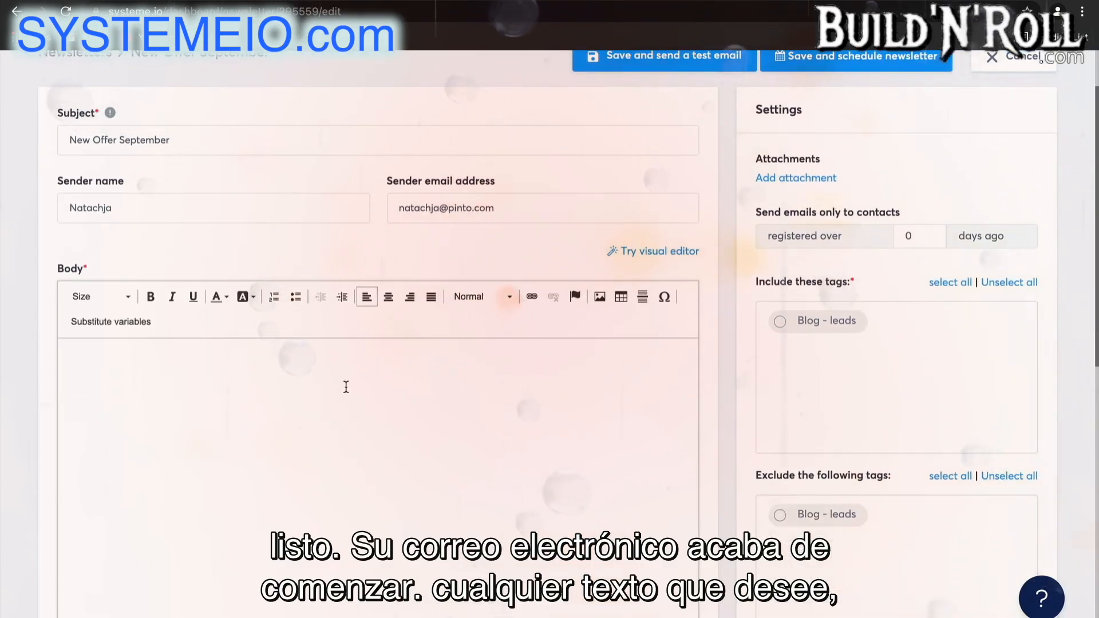
pyautogui.write('Hey th')
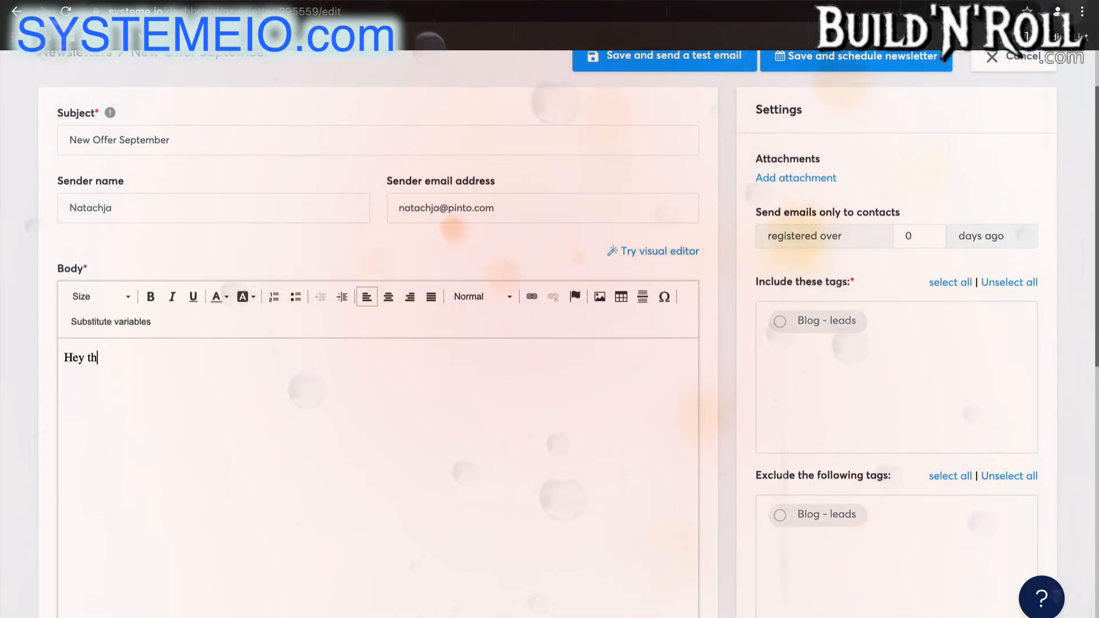
pyautogui.write('ere  ')
pyautogui.write('I would like to...')
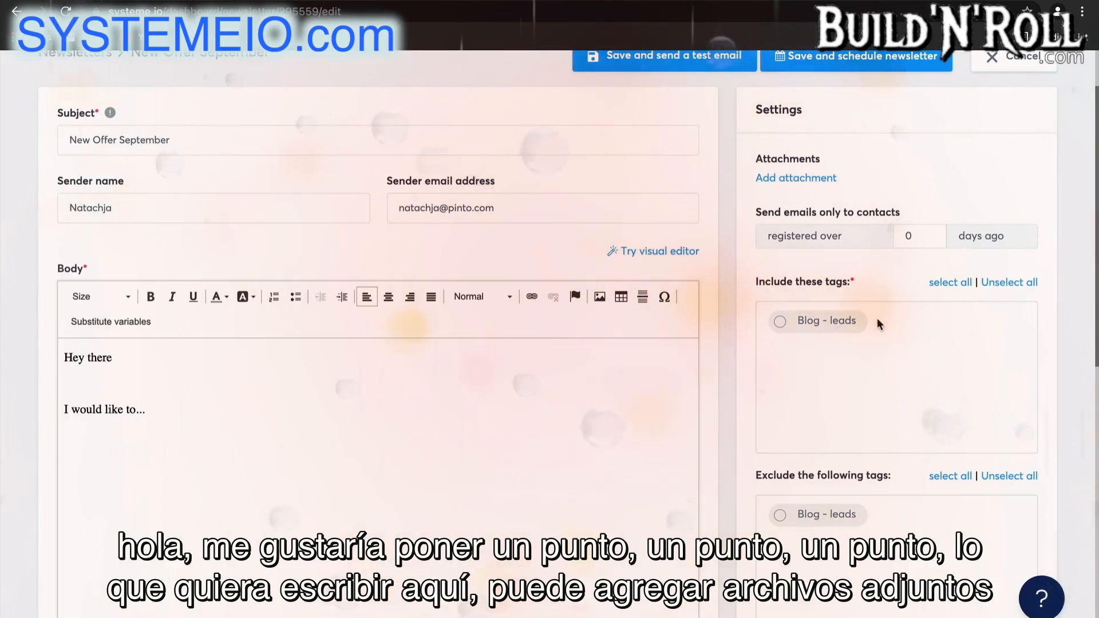
# Include the Blog - leads tag for the newsletter and review the exclusion tags and available substitutes.
pyautogui.click(797, 323)
pyautogui.scroll(-1, 827, 392)
pyautogui.scroll(-4, 827, 395)
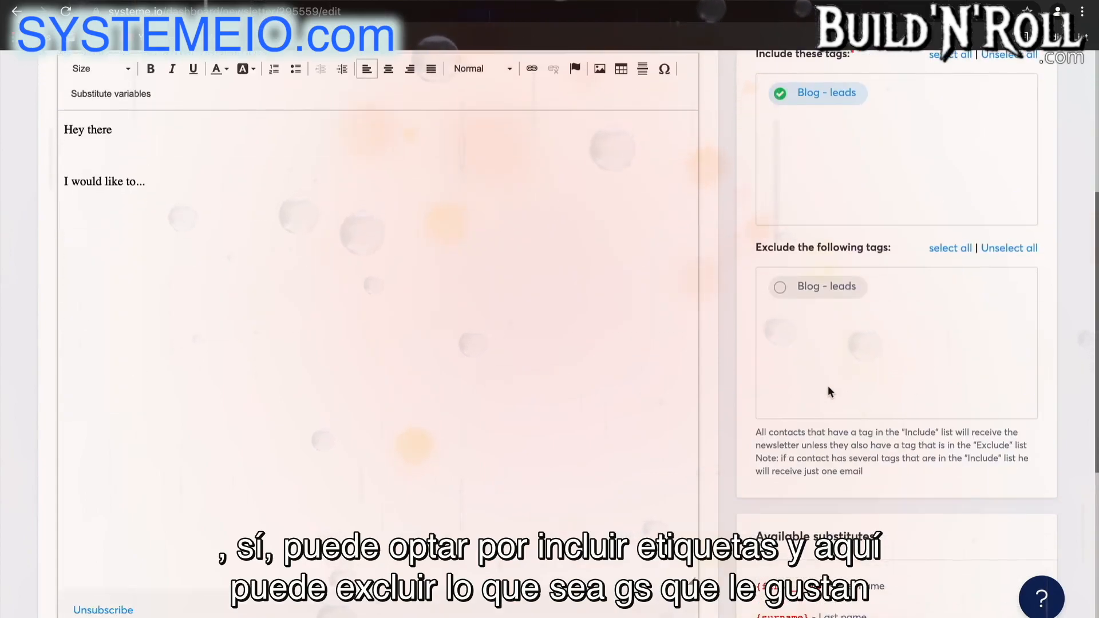
pyautogui.scroll(-3, 885, 435)
pyautogui.scroll(-1, 885, 442)
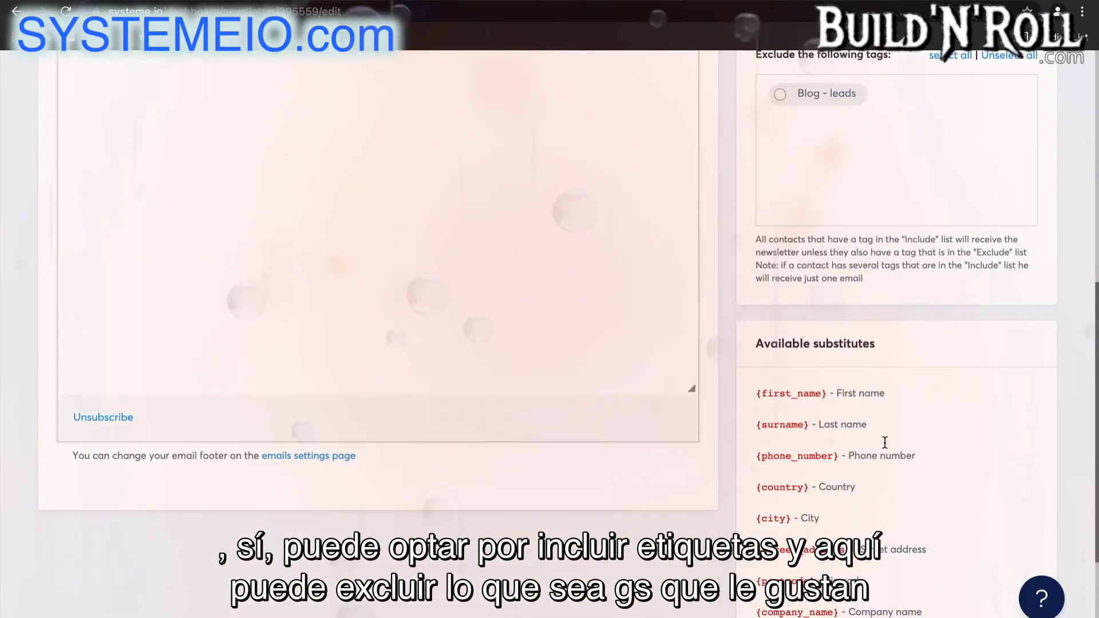
pyautogui.scroll(-4, 861, 482)
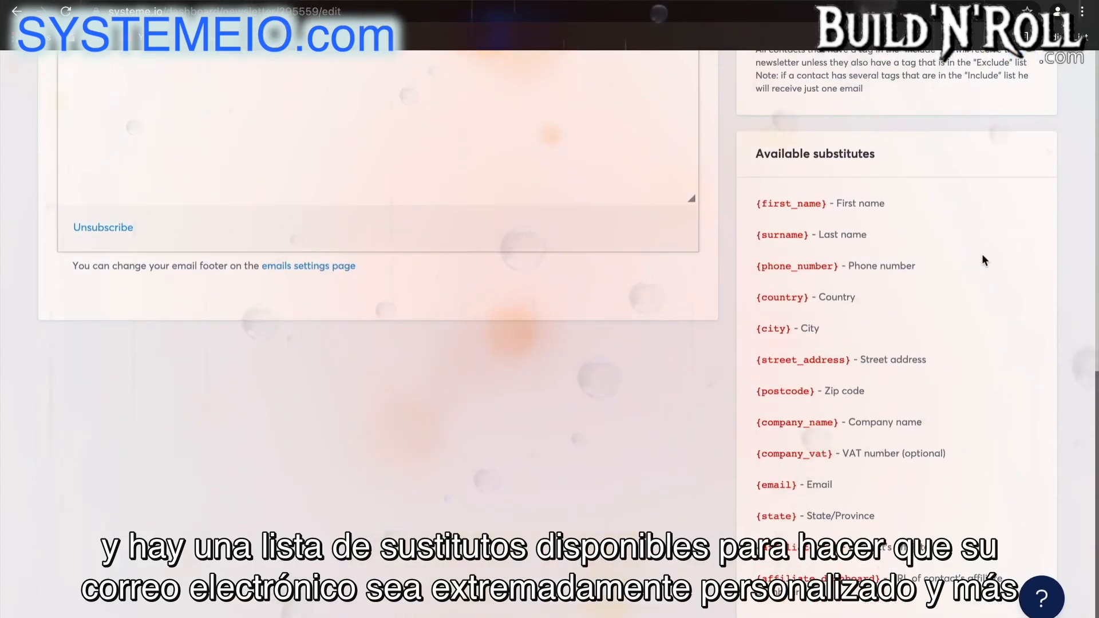
# Limit the newsletter to contacts registered over 5 days ago and save it for scheduling.
pyautogui.scroll(11, 982, 255)
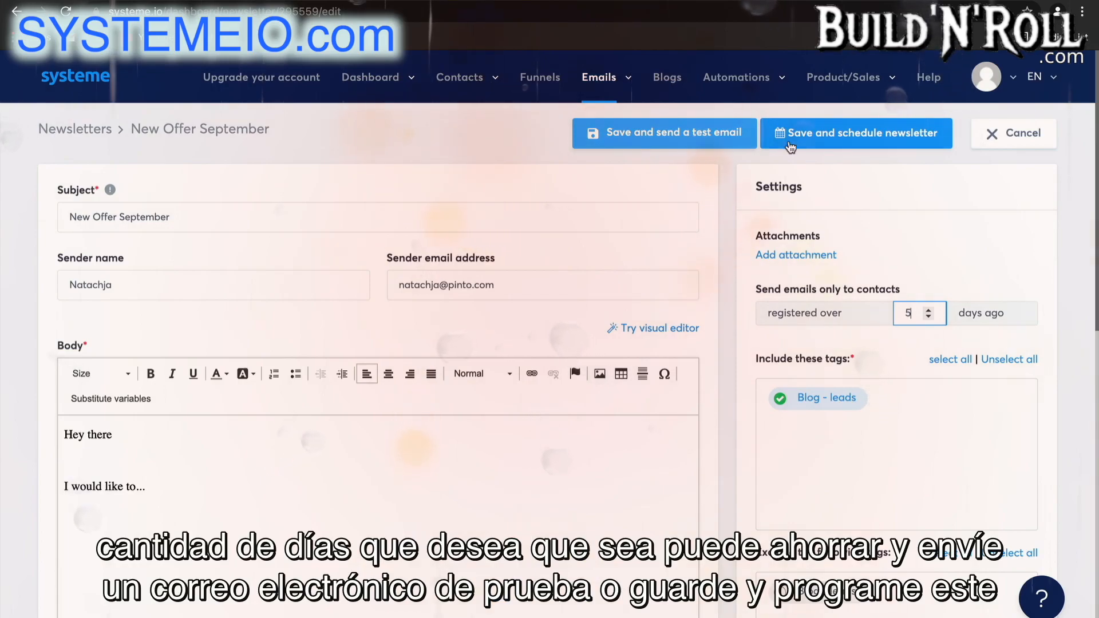
pyautogui.click(842, 137)
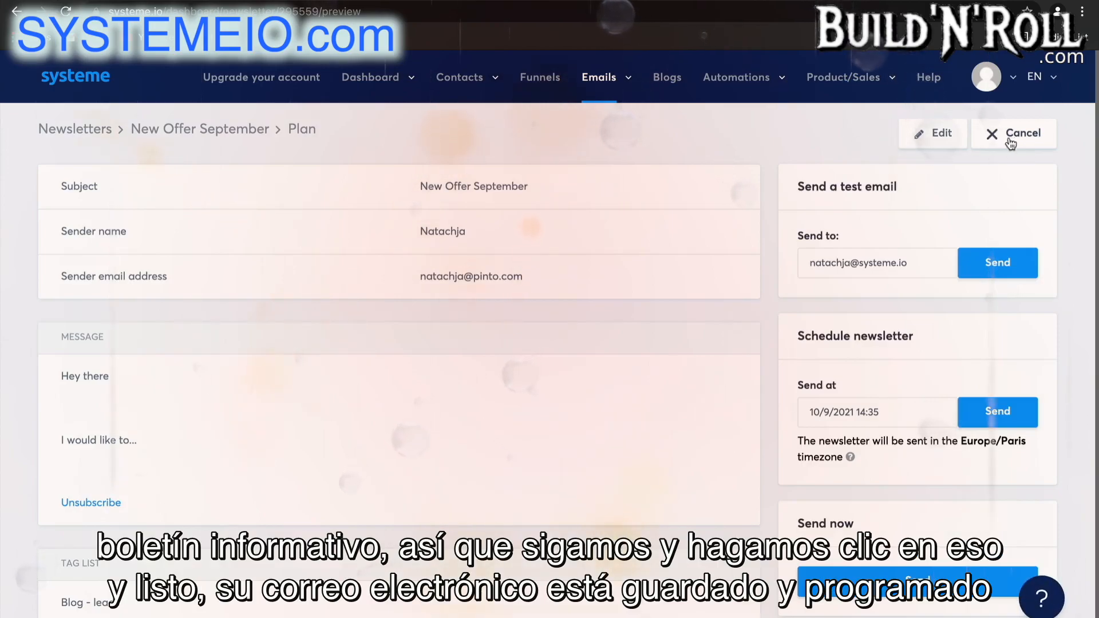
# Create an email campaign named "5 day coaching course" without a description and open its email list.
pyautogui.moveTo(601, 80)
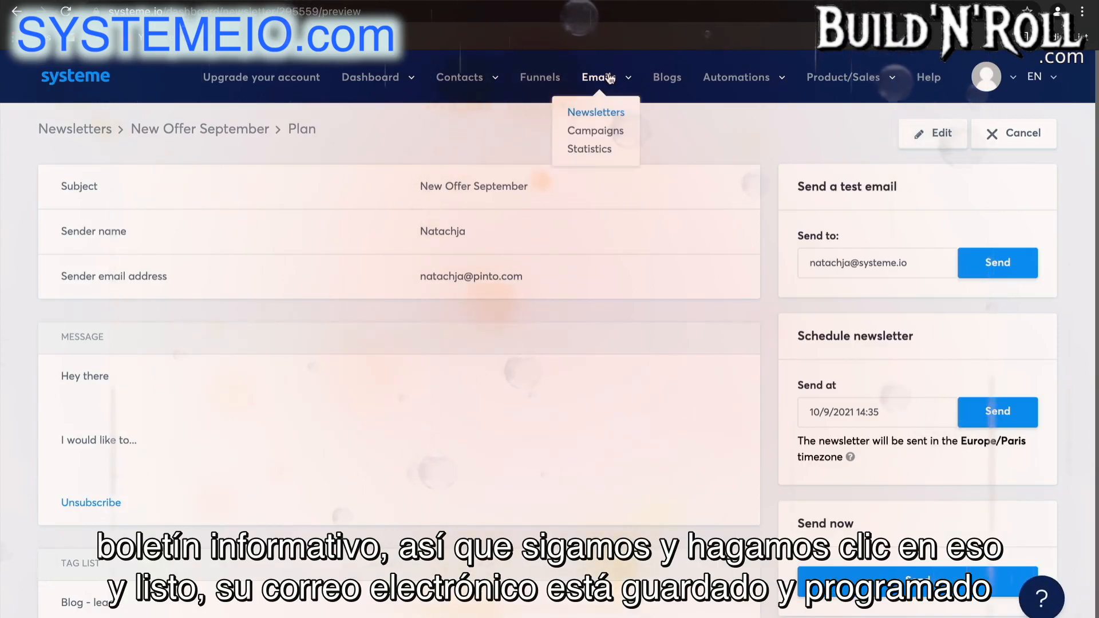
pyautogui.click(614, 136)
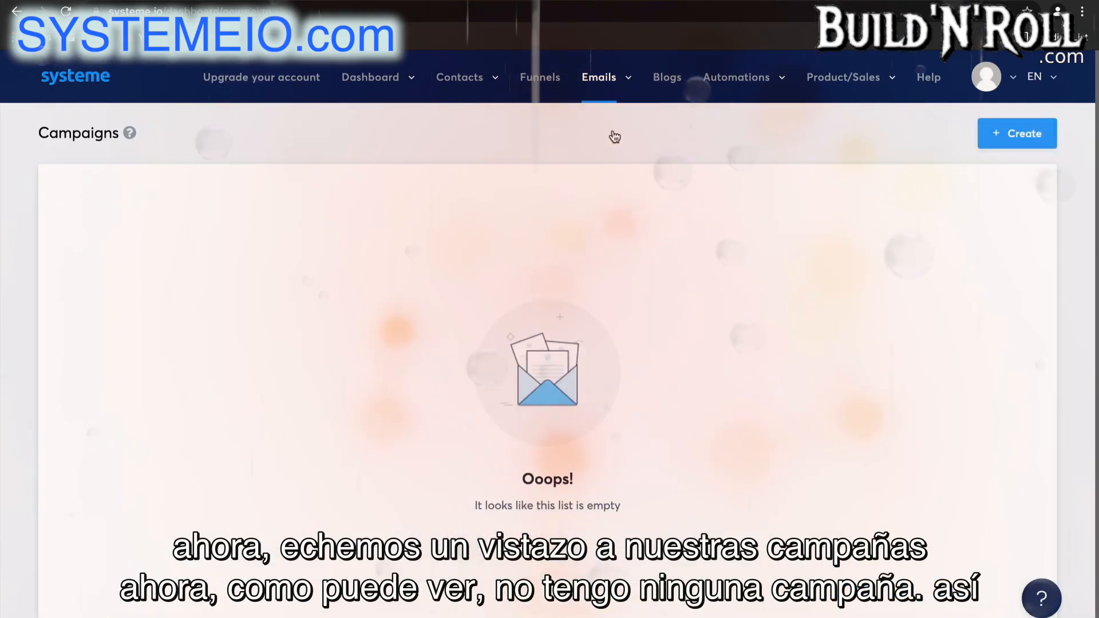
pyautogui.click(1030, 136)
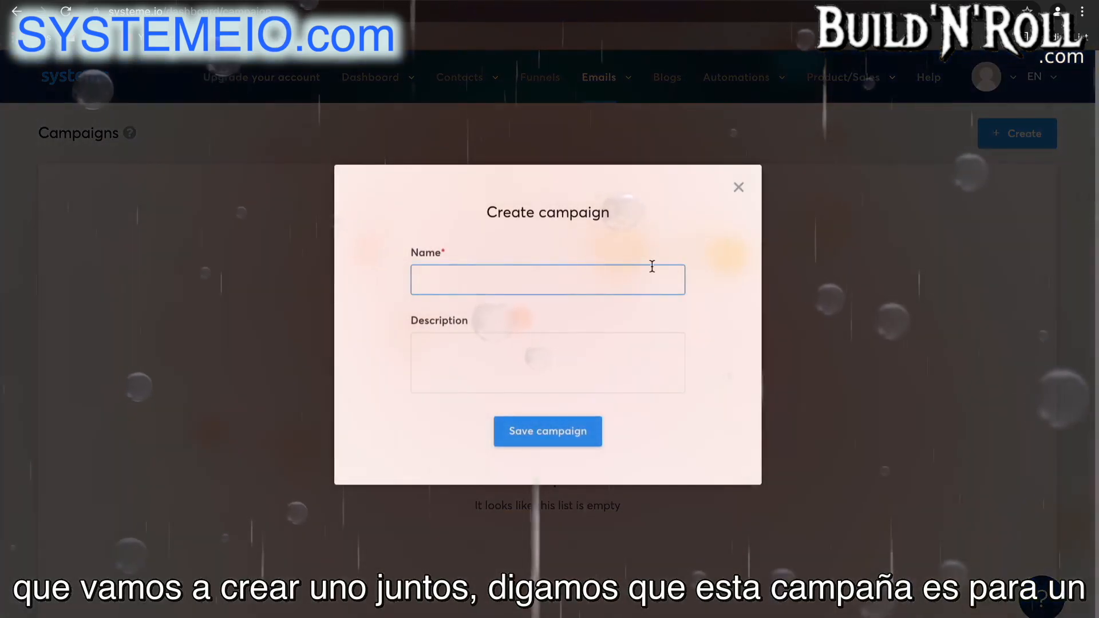
pyautogui.click(652, 267)
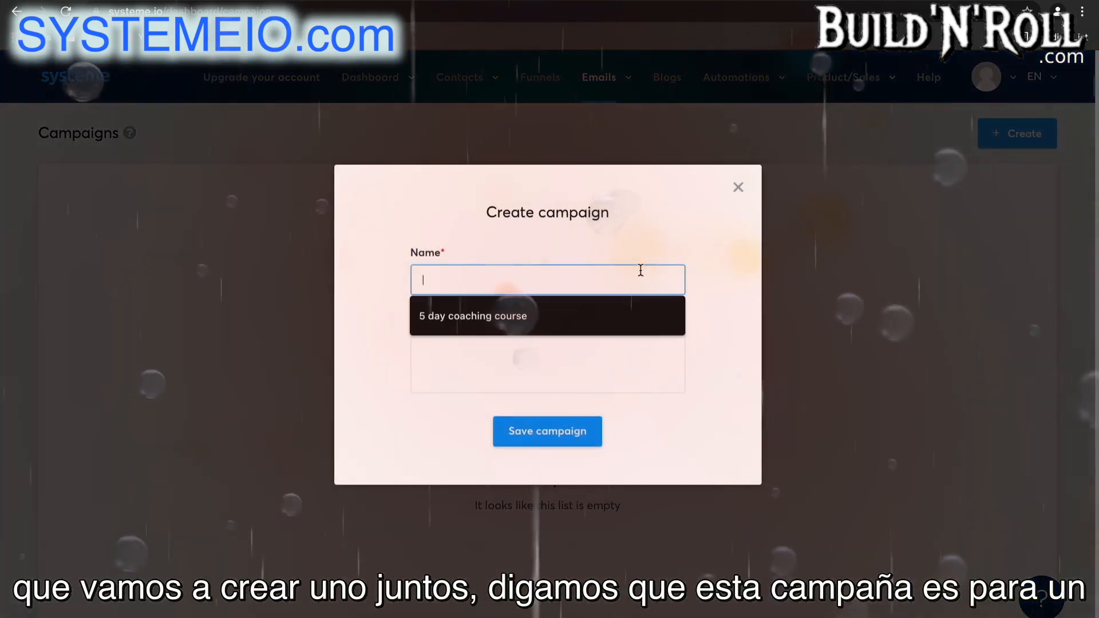
pyautogui.click(517, 317)
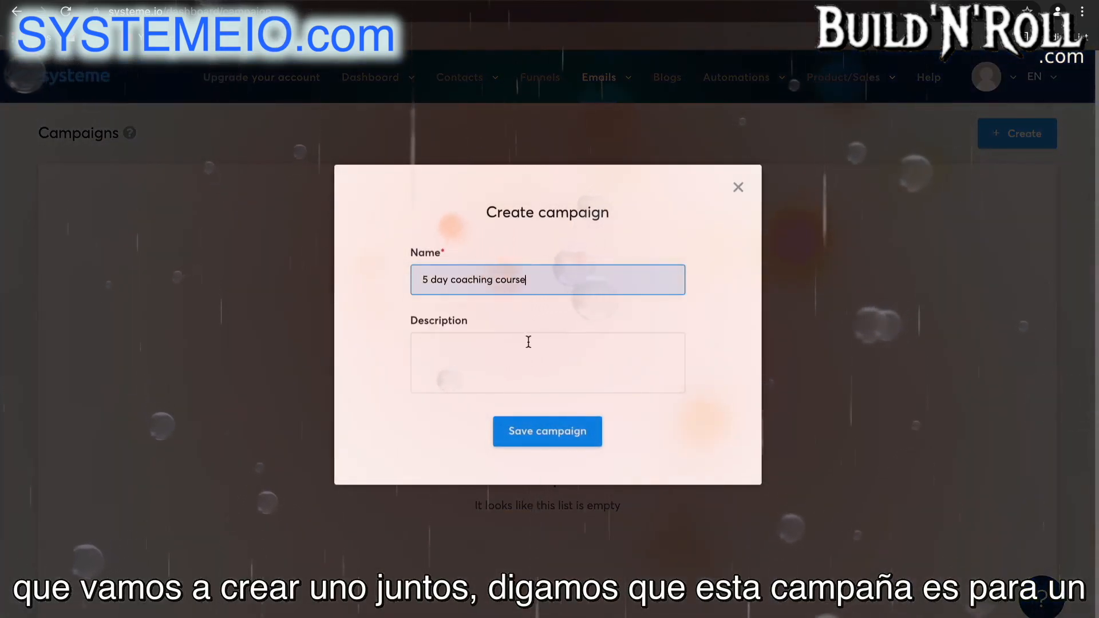
pyautogui.click(580, 428)
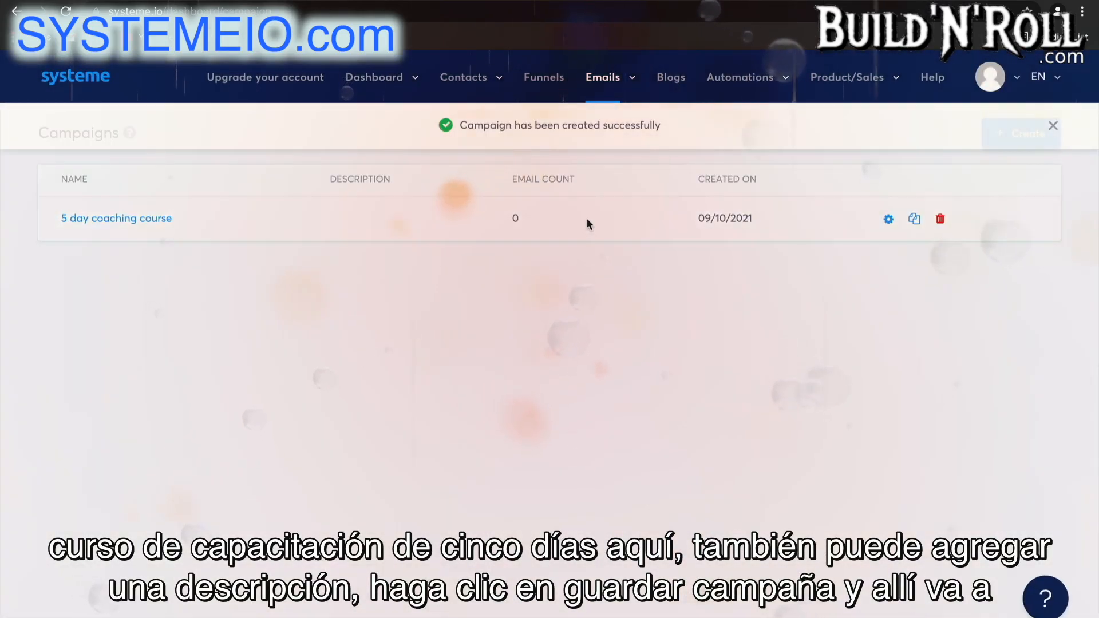
pyautogui.click(152, 225)
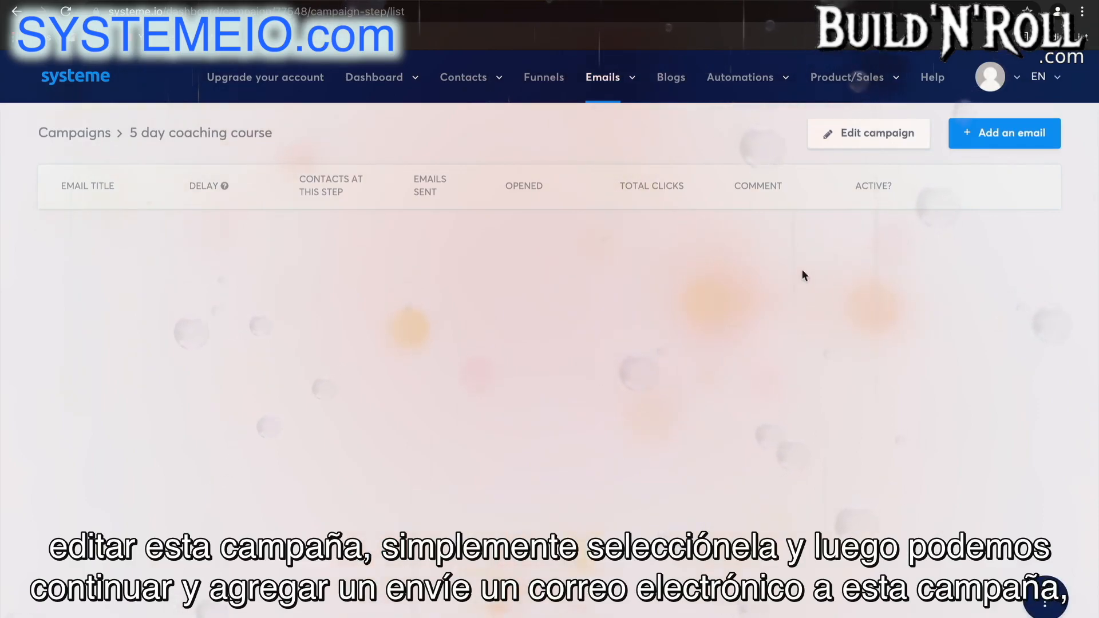
# Add an email to the campaign and fill in the sender's name and sender email address.
pyautogui.click(1032, 145)
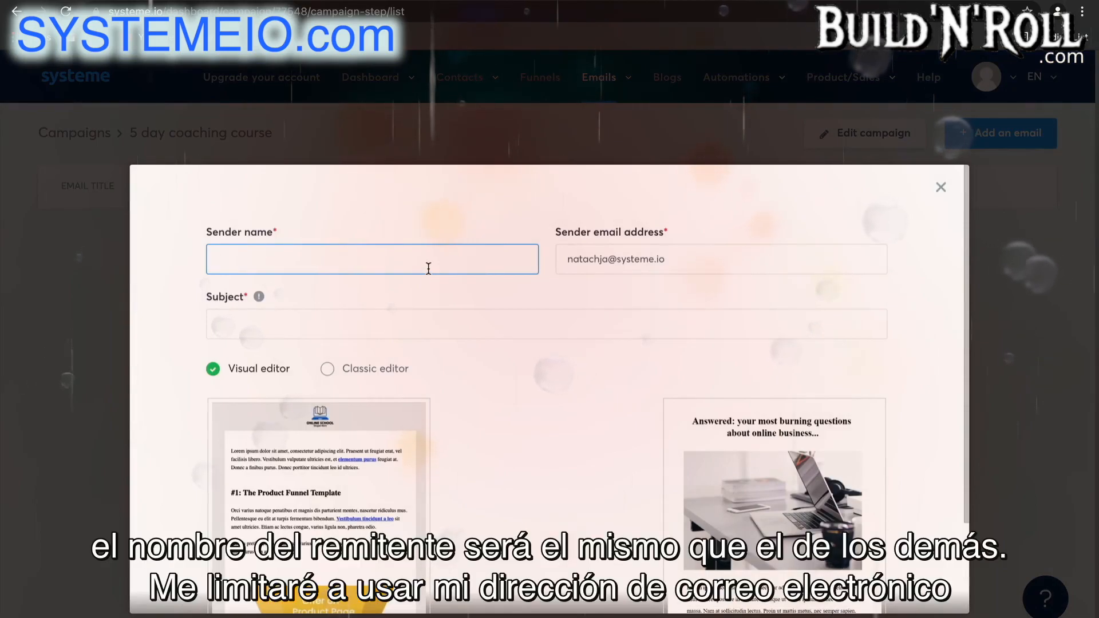
pyautogui.write('Nata')
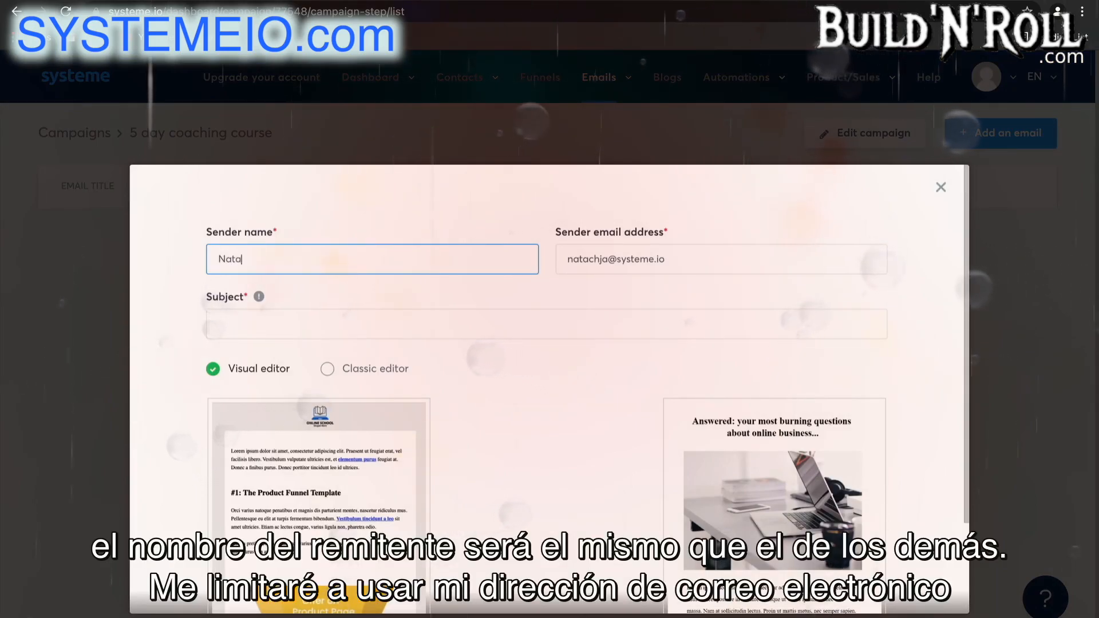
pyautogui.write('chja')
pyautogui.moveTo(723, 262); pyautogui.dragTo(619, 261)
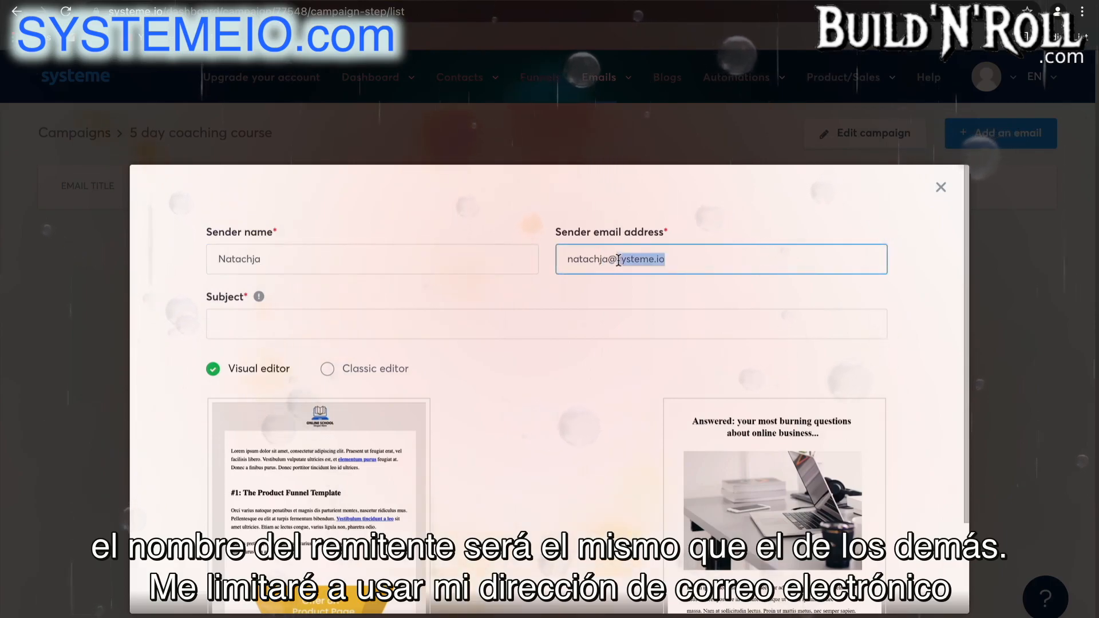
pyautogui.press('BackSpace')
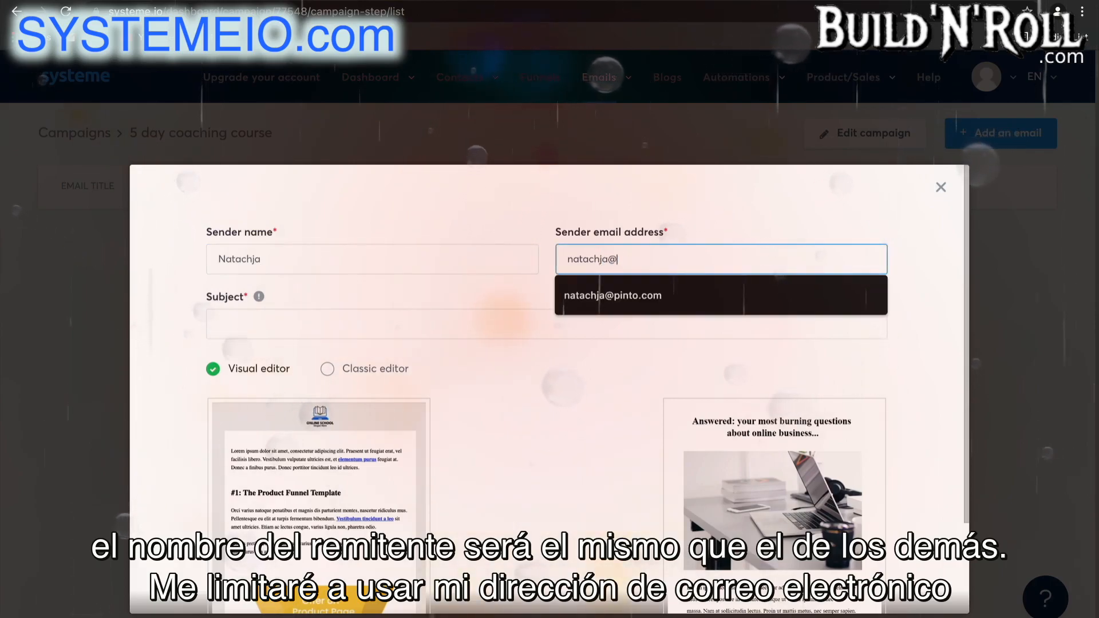
pyautogui.click(641, 302)
# Set the email subject to "The first step" and create the email with the Classic editor.
pyautogui.click(413, 319)
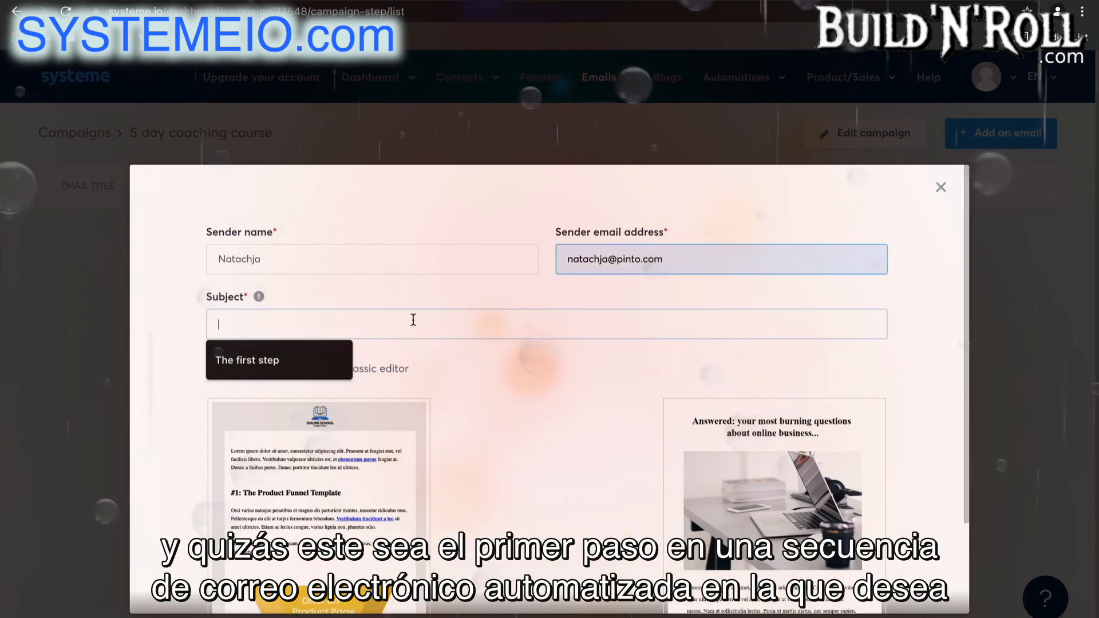
pyautogui.click(304, 367)
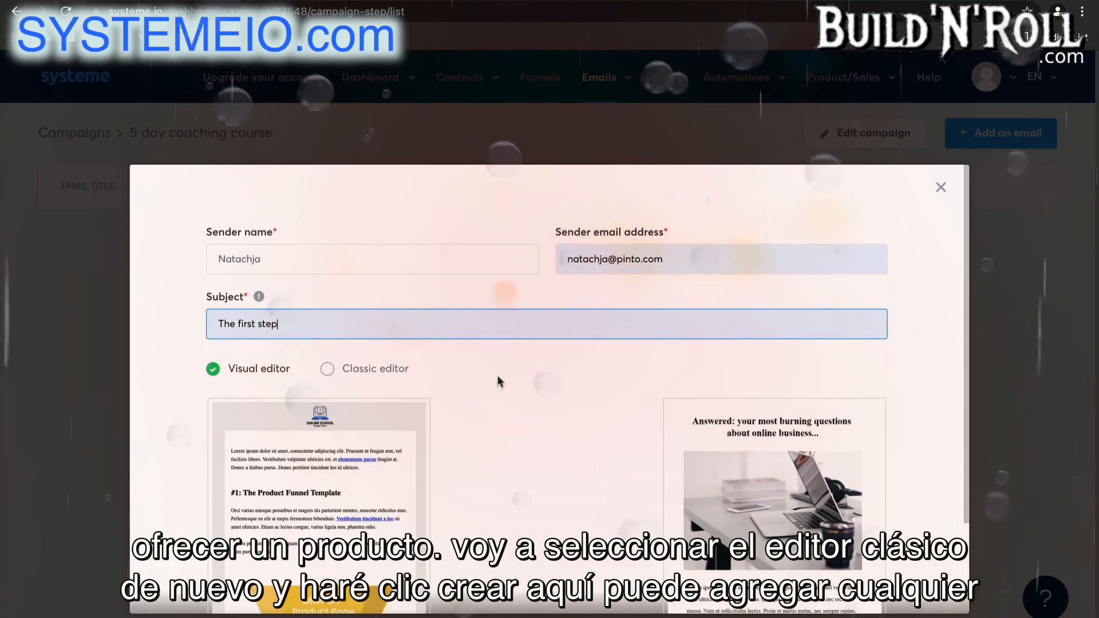
pyautogui.click(399, 370)
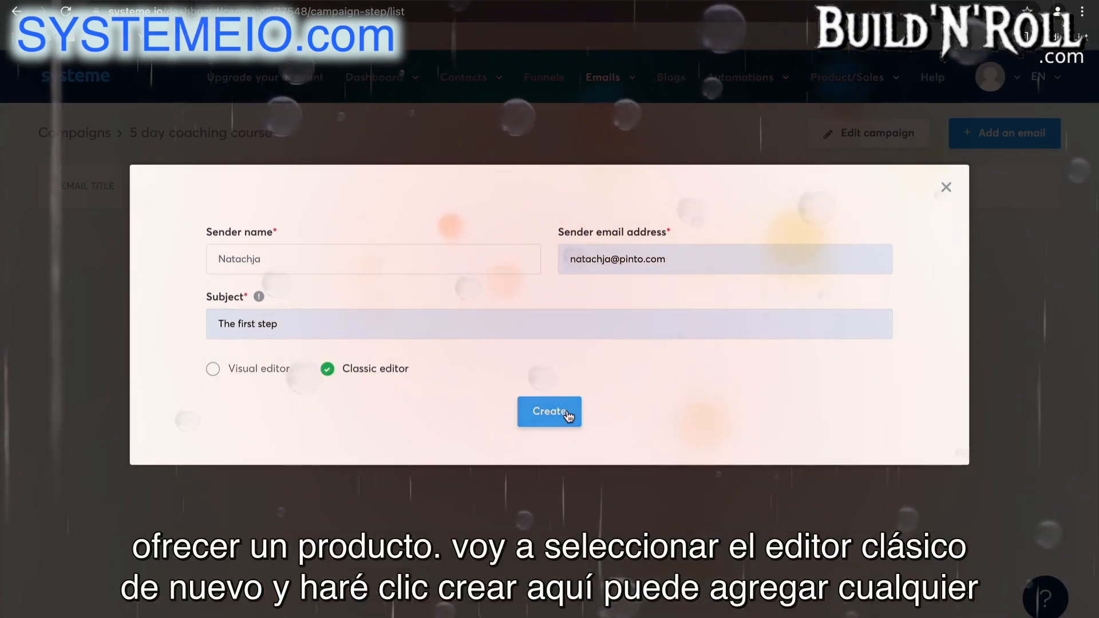
pyautogui.click(567, 412)
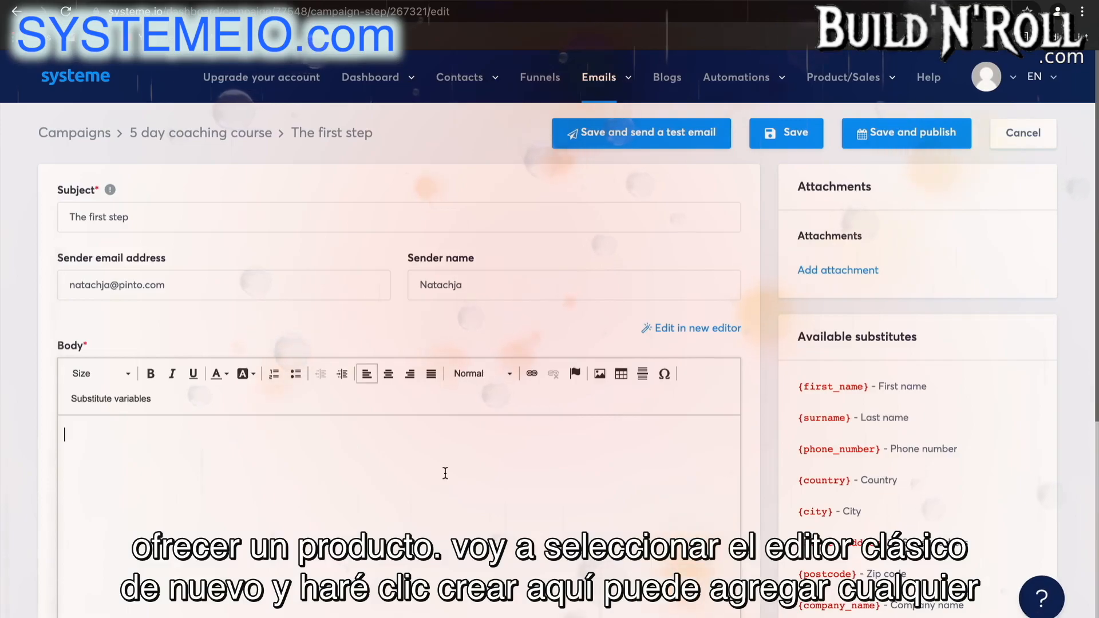
# Write "Here is your freebie.." as the email body and save the email without publishing it.
pyautogui.write('Here ')
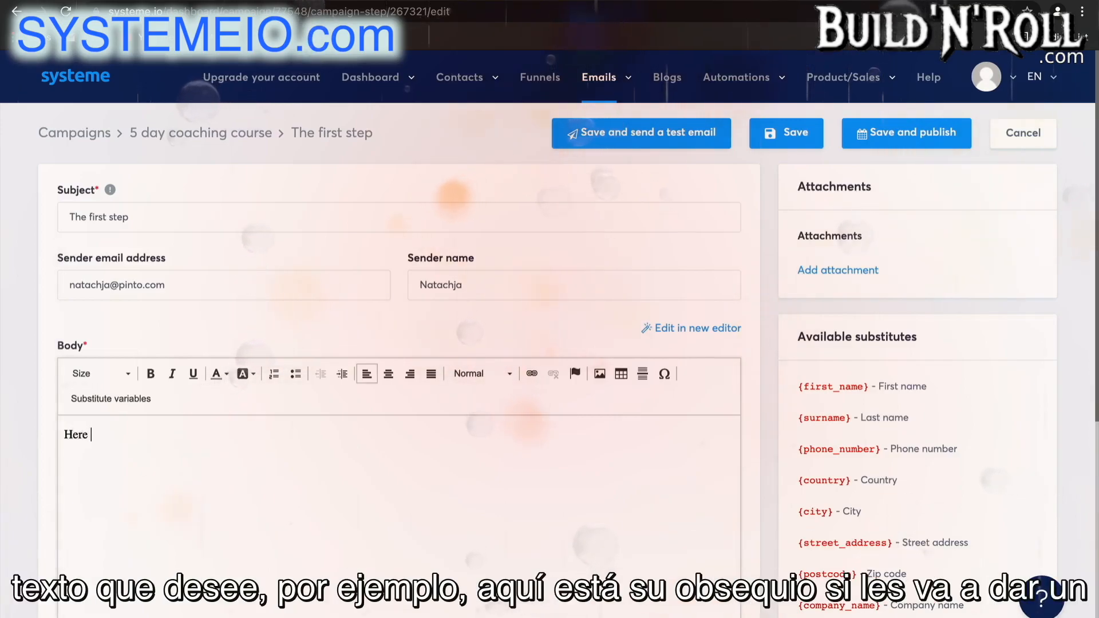
pyautogui.write('is your')
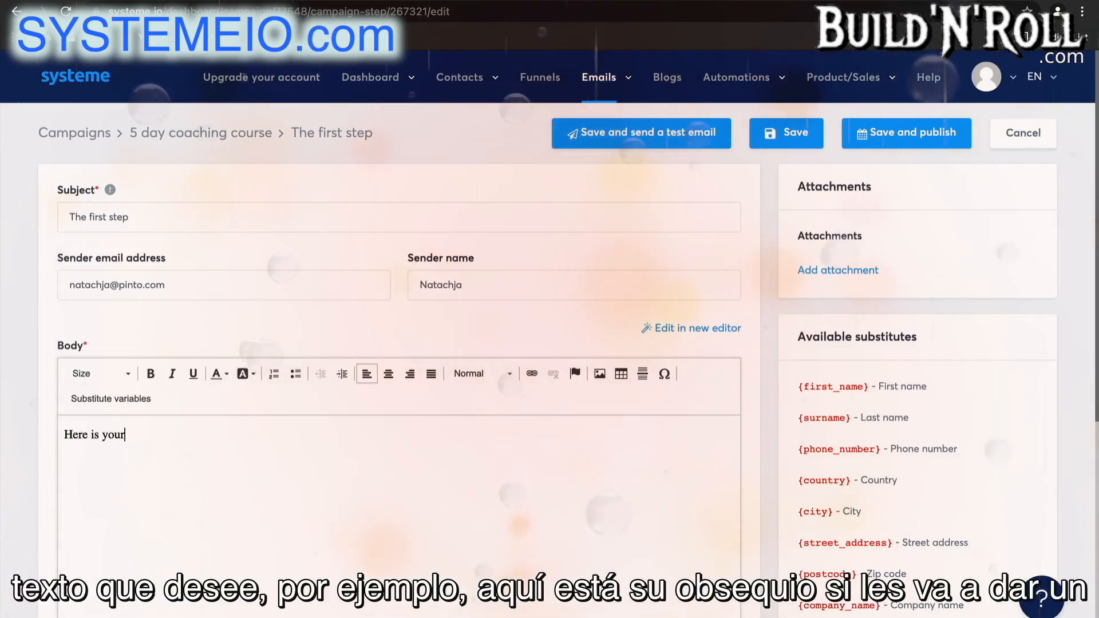
pyautogui.write(' freebie')
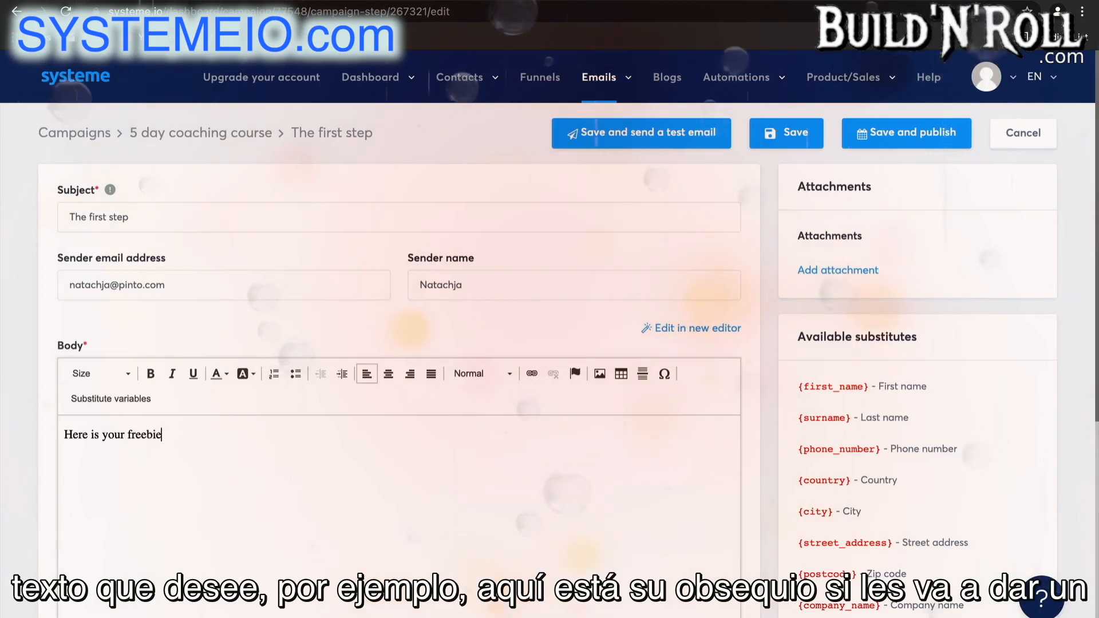
pyautogui.write('..')
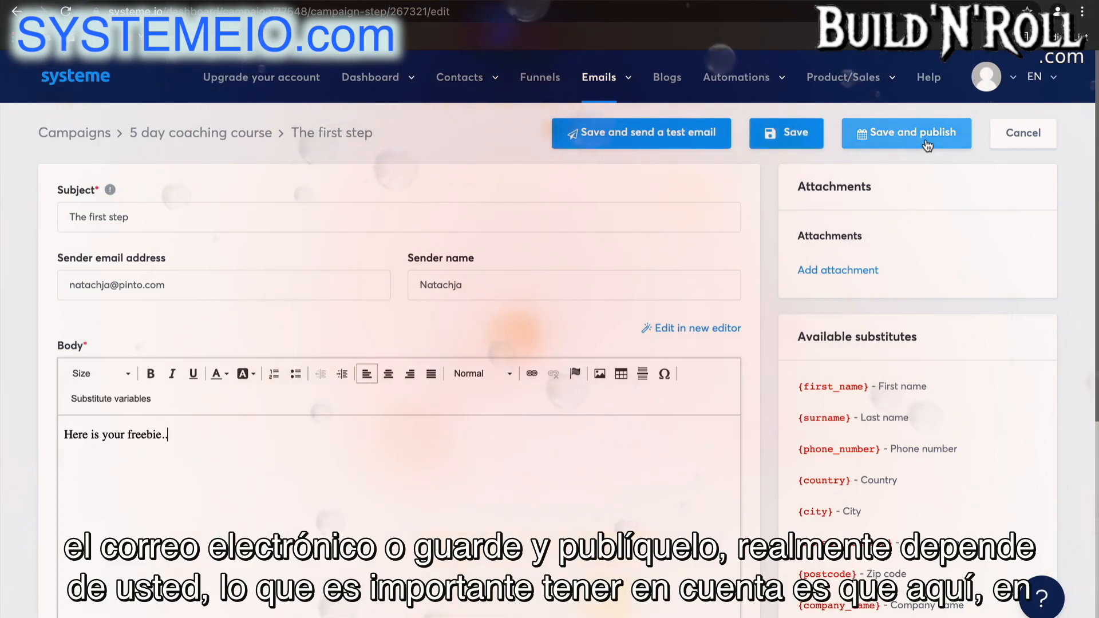
pyautogui.click(258, 283)
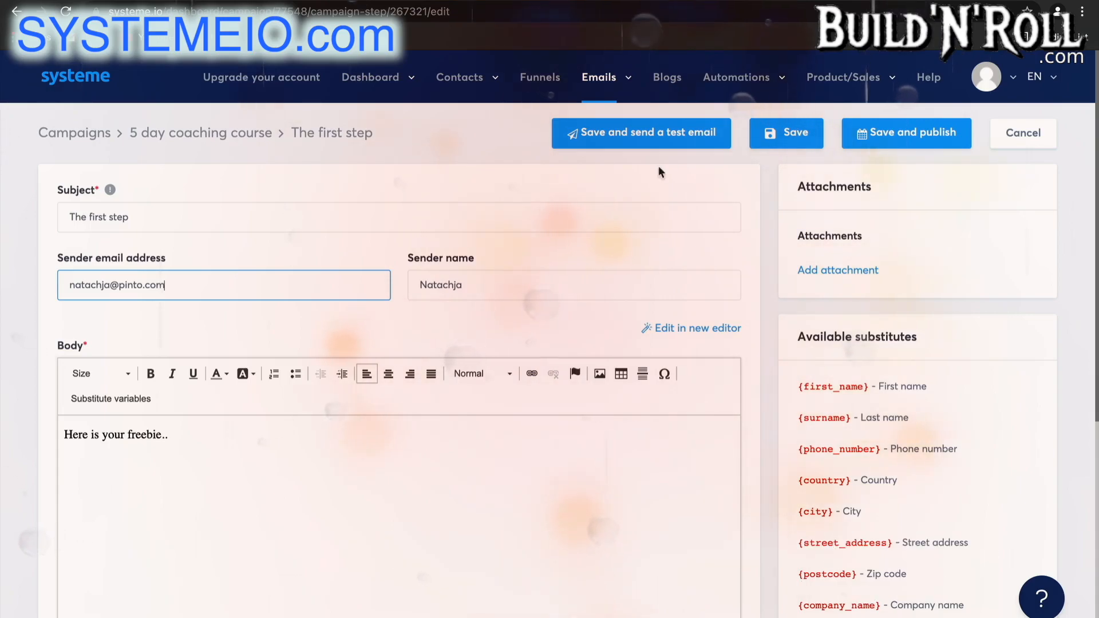
pyautogui.click(773, 137)
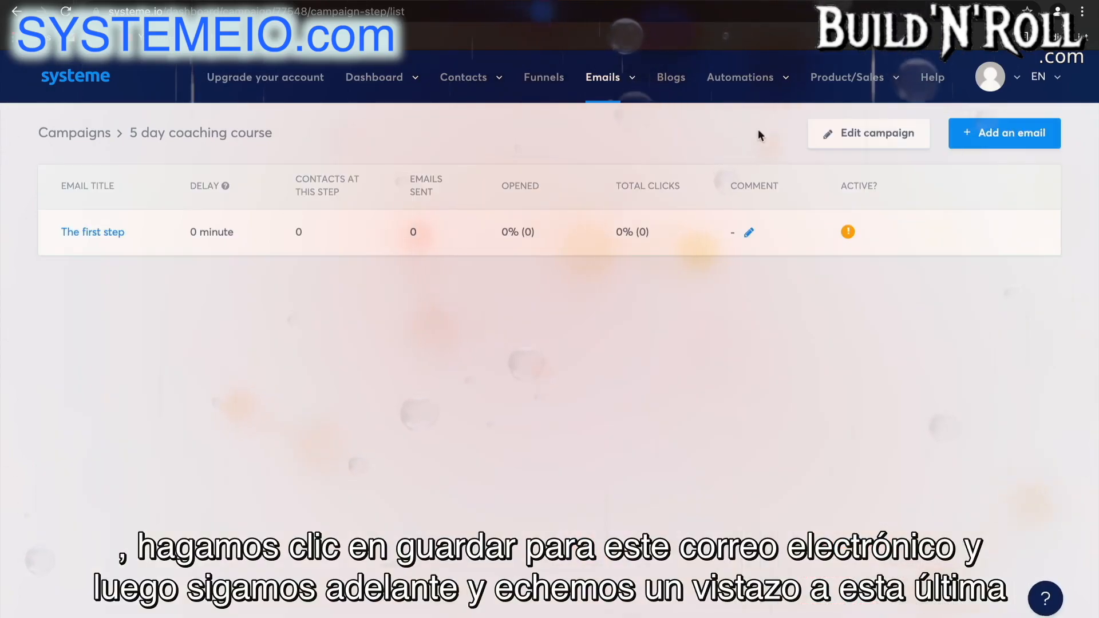
# Open the email statistics and examine the charts for sent, opened, spam-reported and bounced emails.
pyautogui.moveTo(628, 79)
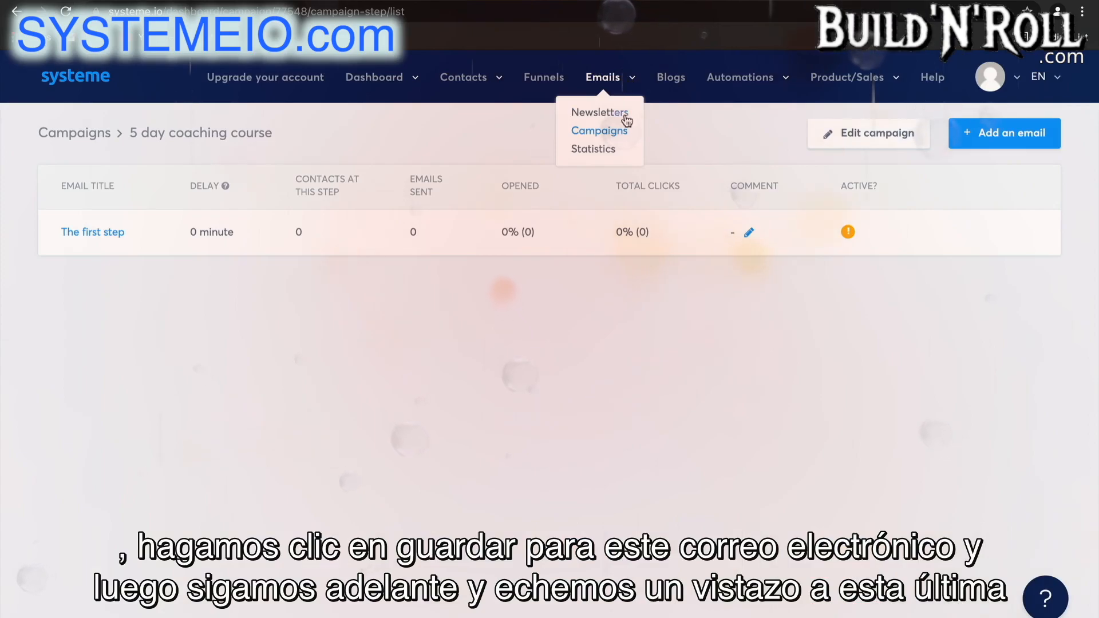
pyautogui.click(607, 150)
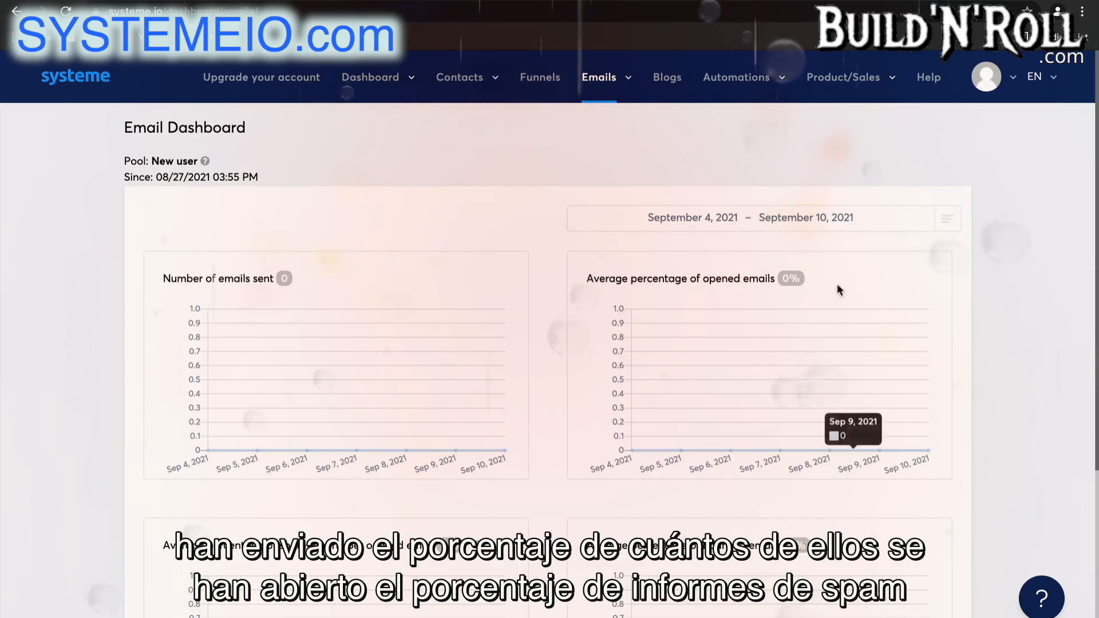
pyautogui.scroll(-3, 691, 297)
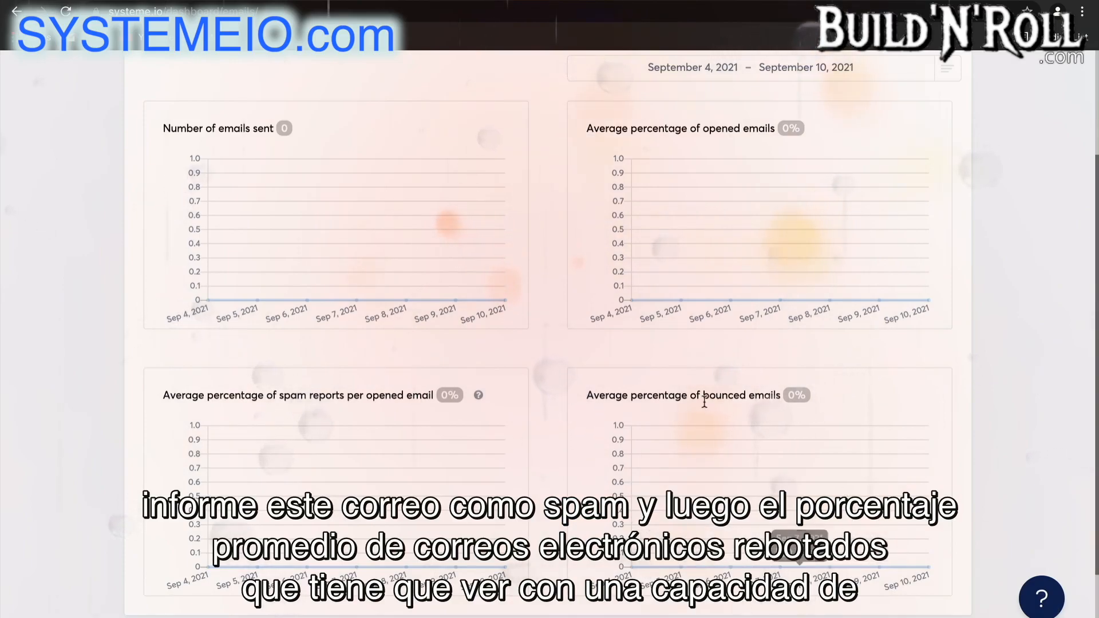
pyautogui.scroll(3, 704, 150)
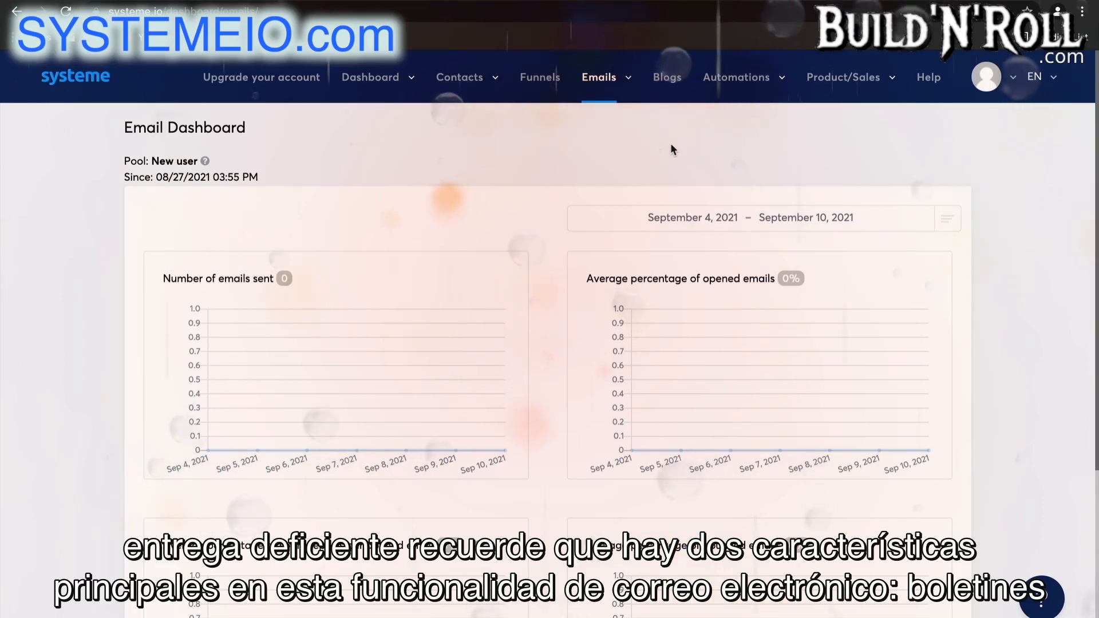
pyautogui.moveTo(610, 79)
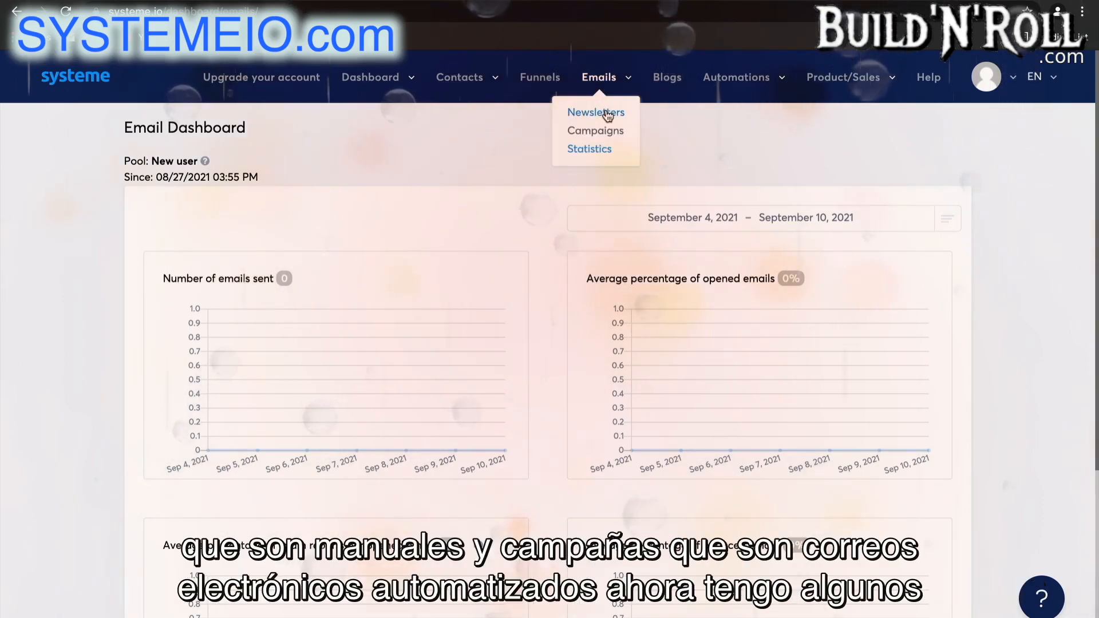
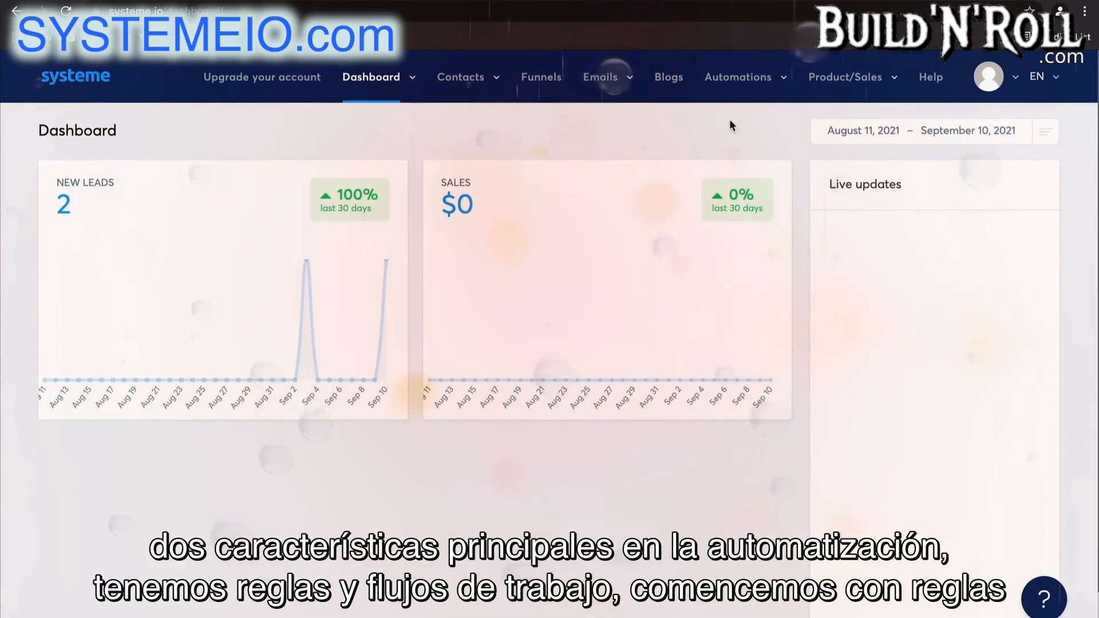
# Create a new automation rule and add the New sale trigger to it.
pyautogui.moveTo(757, 86)
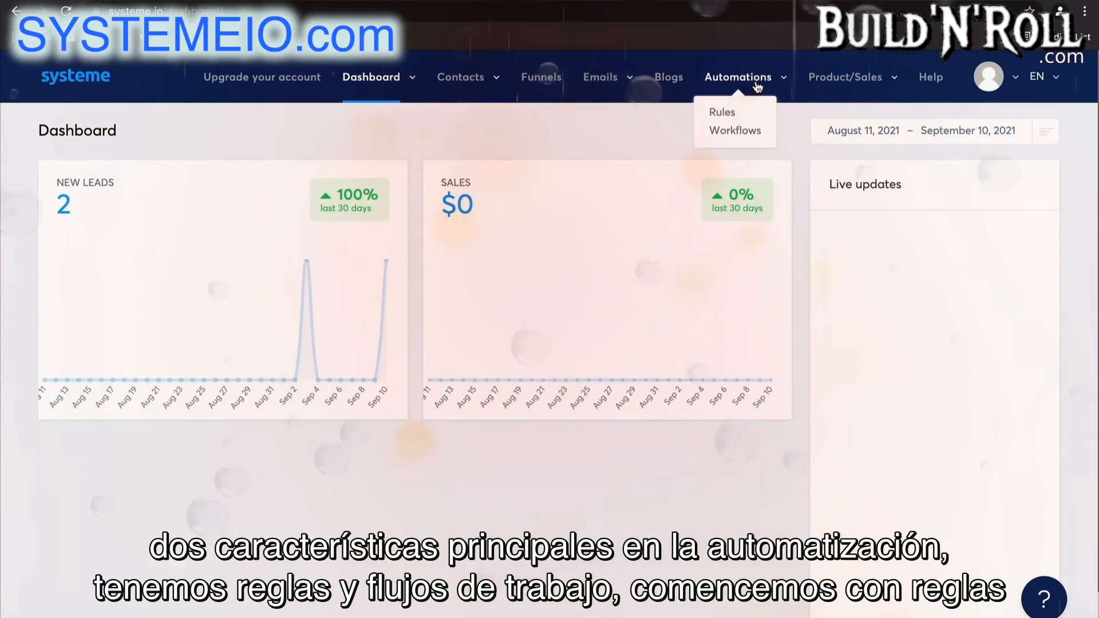
pyautogui.click(730, 115)
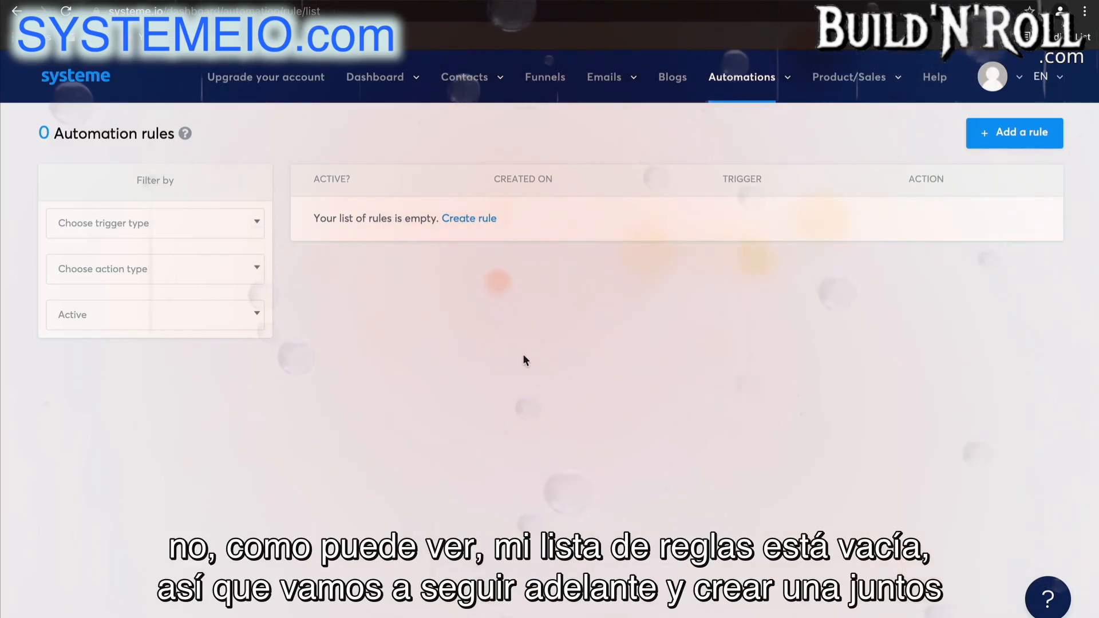
pyautogui.click(1014, 132)
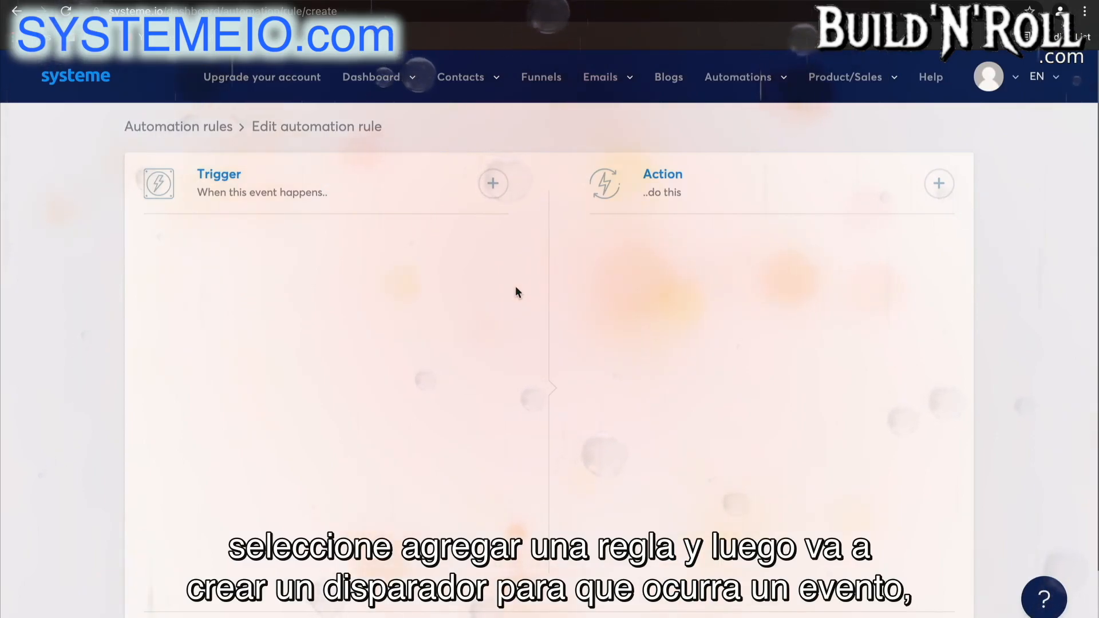
pyautogui.click(491, 183)
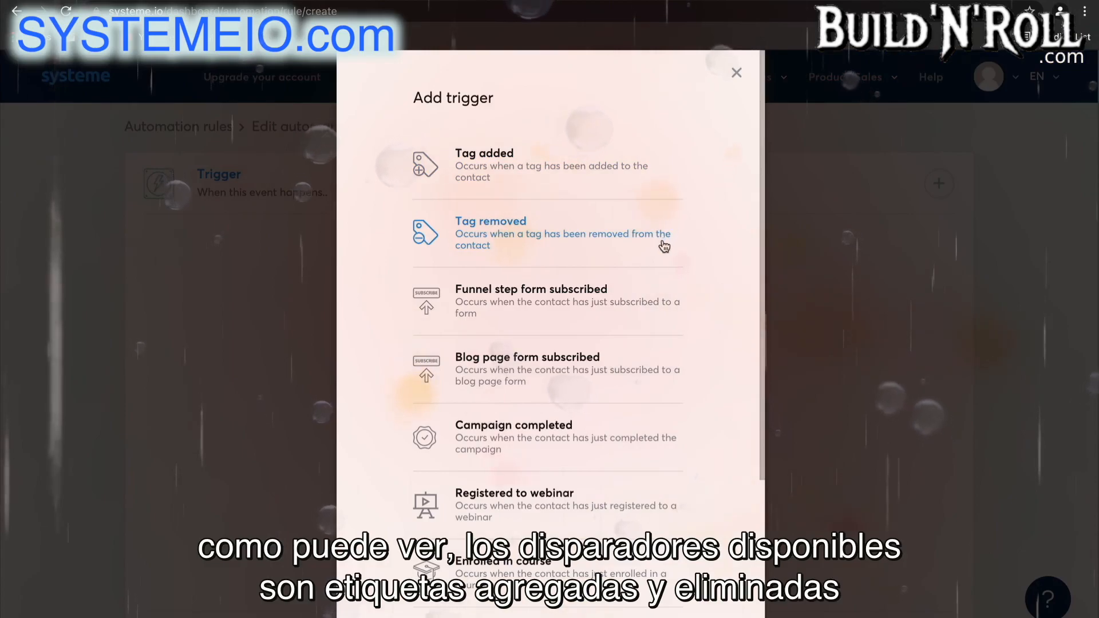
pyautogui.scroll(-2, 664, 246)
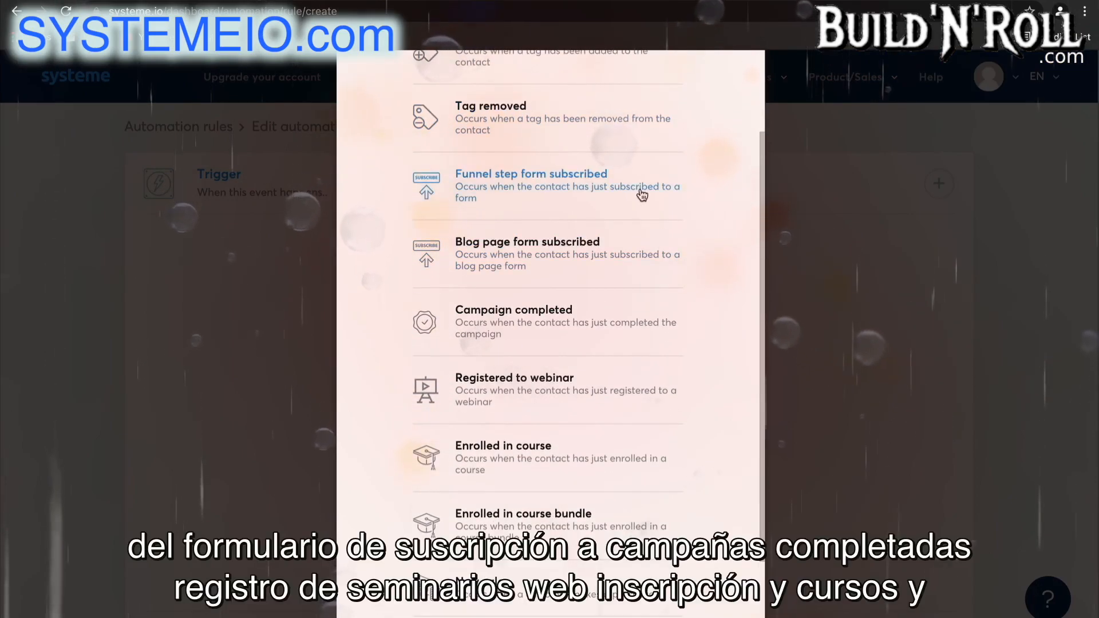
pyautogui.scroll(-1, 650, 320)
pyautogui.scroll(-1, 651, 320)
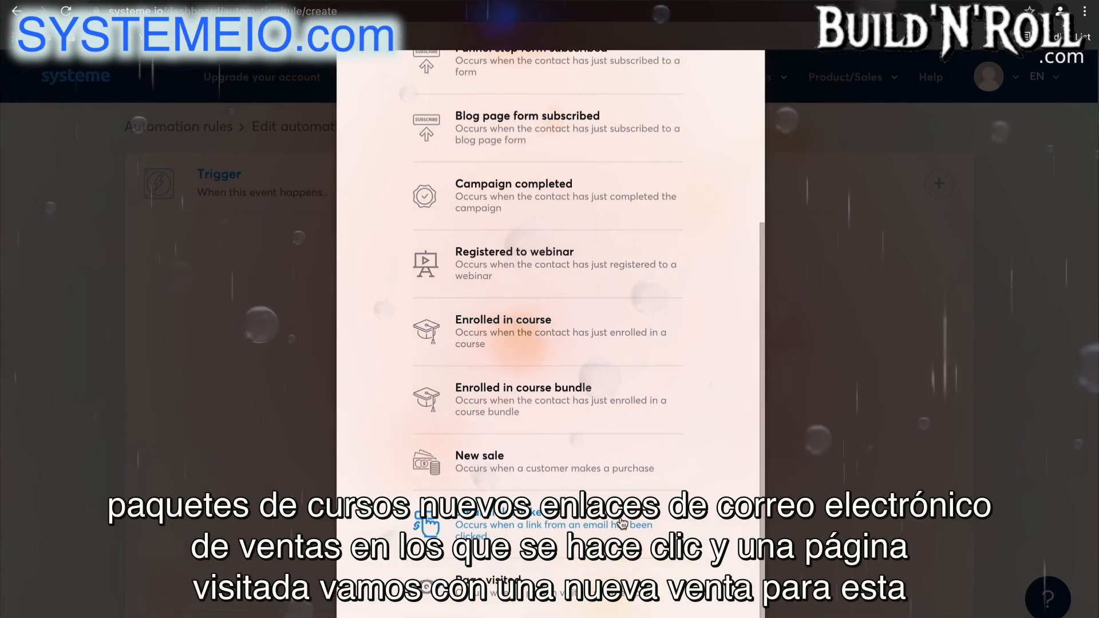
pyautogui.click(622, 473)
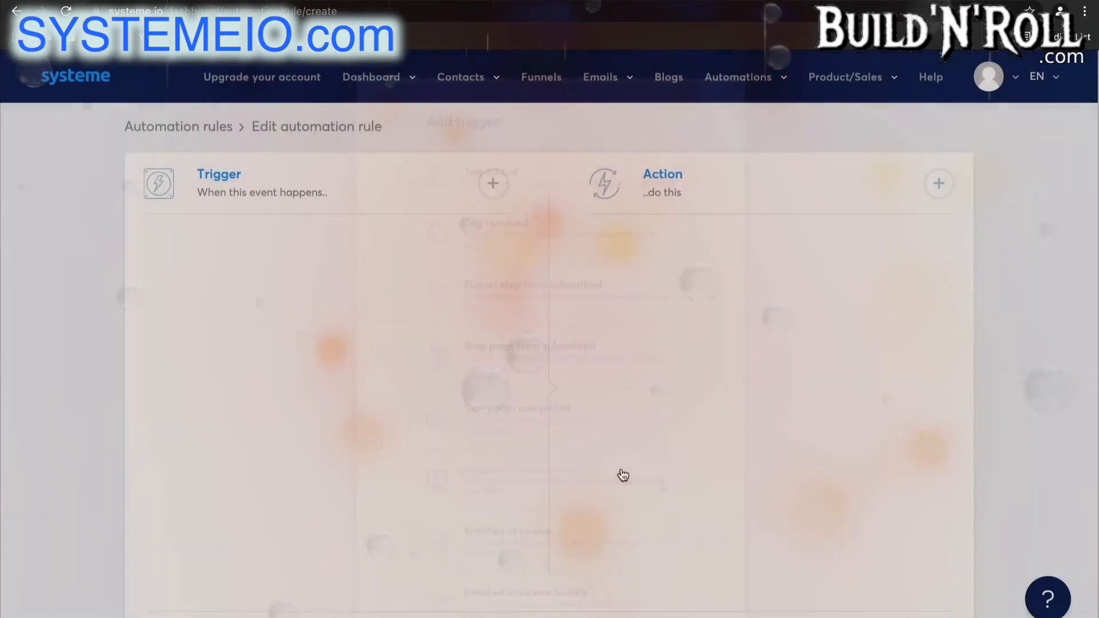
# Set the New sale trigger's funnel to Sales Funnel and its funnel step to Order Form.
pyautogui.click(407, 319)
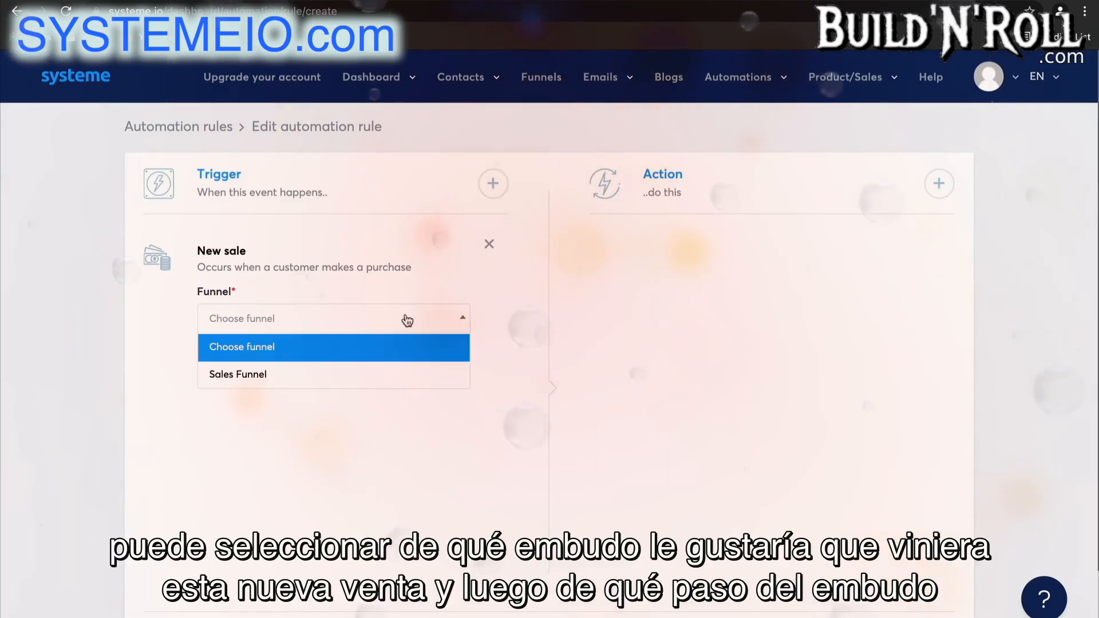
pyautogui.click(404, 382)
pyautogui.click(379, 390)
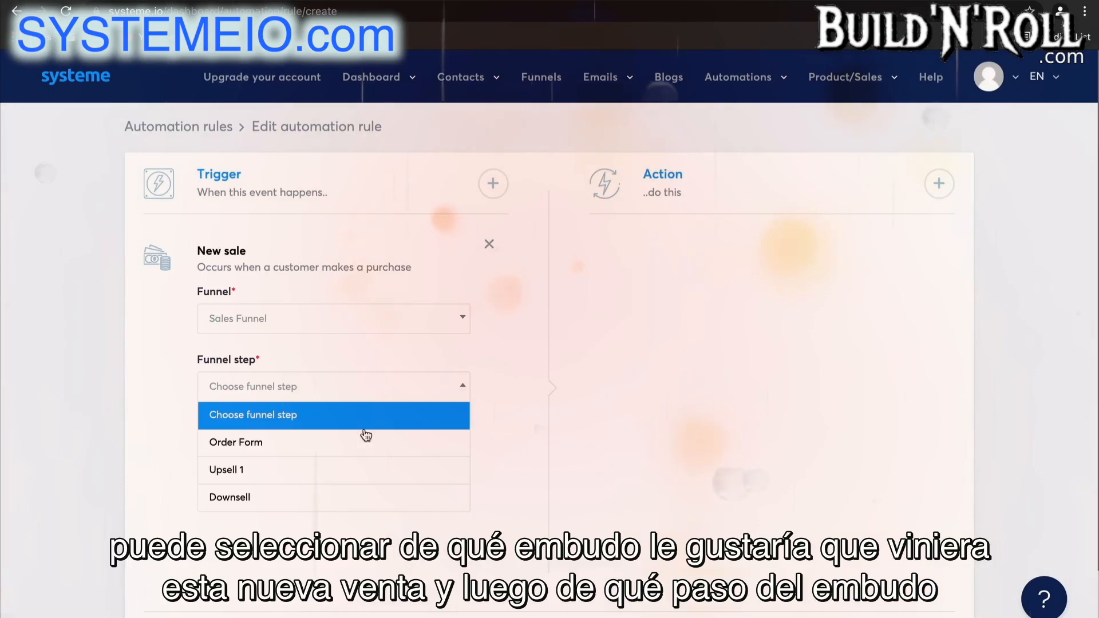
pyautogui.click(364, 441)
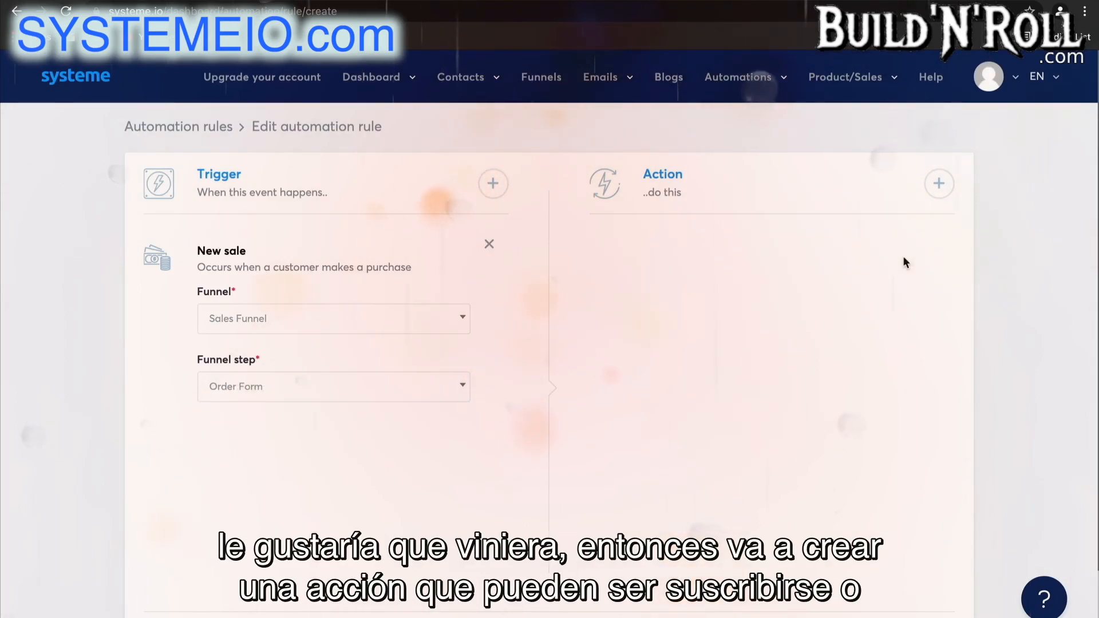
# Add a Subscribe to campaign action to the rule with the "5 day coaching course" campaign.
pyautogui.click(939, 184)
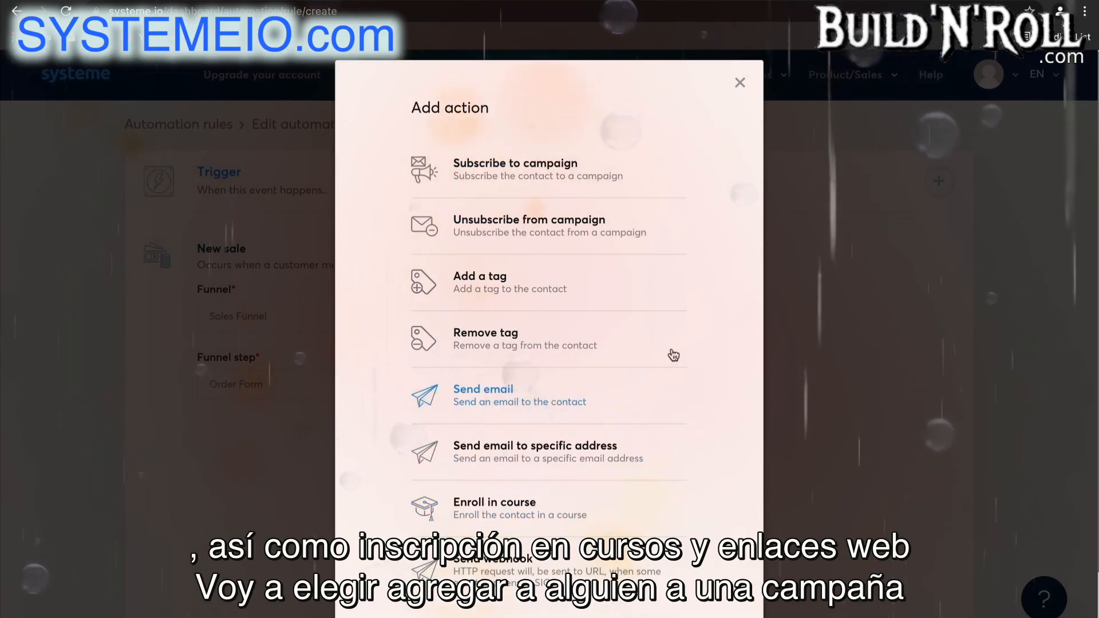
pyautogui.click(627, 190)
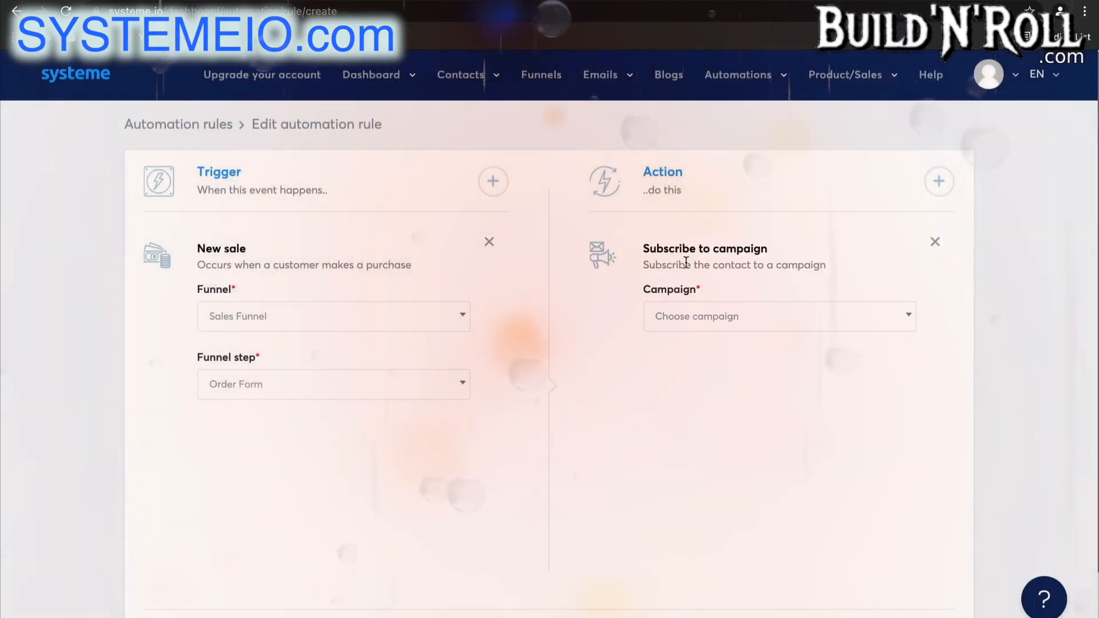
pyautogui.click(692, 315)
pyautogui.click(707, 375)
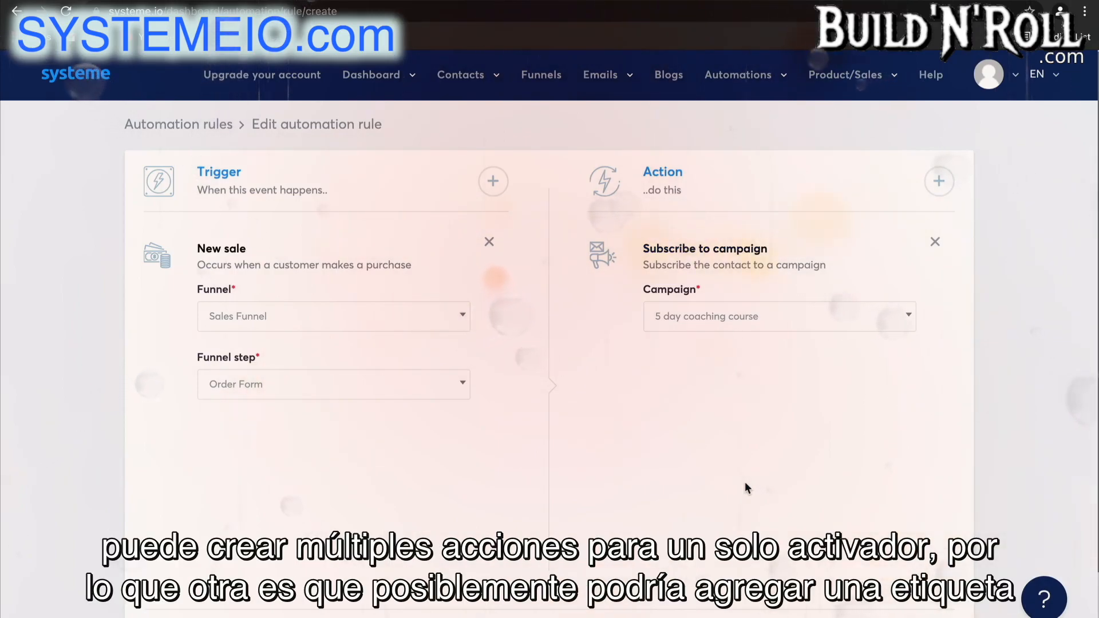
# Add an Add a tag action with the "Blog - leads" tag and a Send email to specific address action to the rule.
pyautogui.click(939, 182)
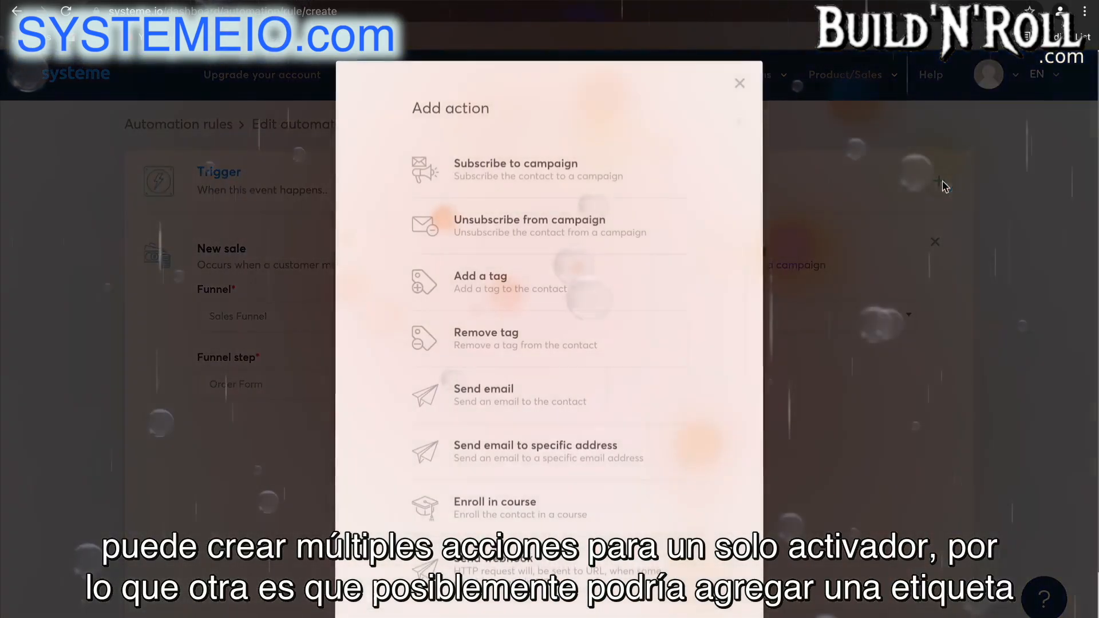
pyautogui.click(583, 295)
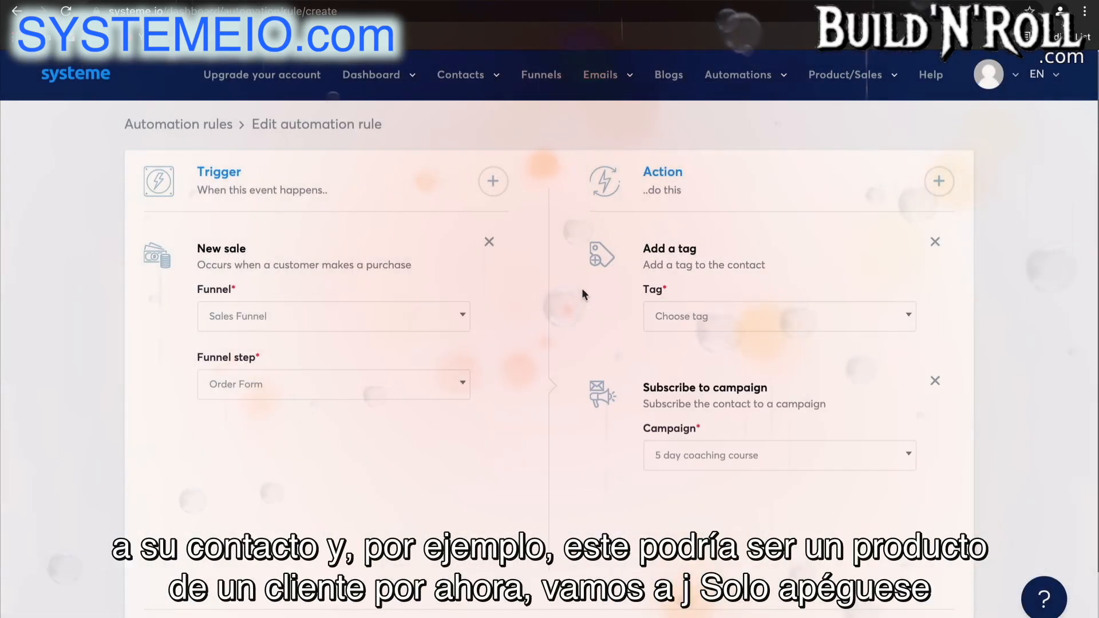
pyautogui.click(692, 321)
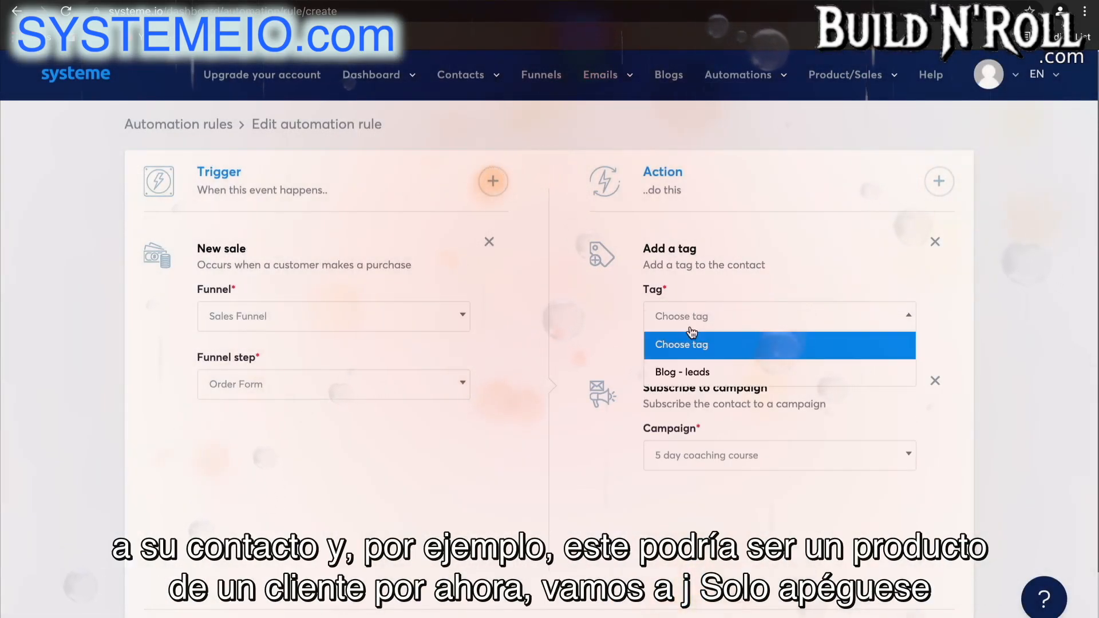
pyautogui.click(691, 378)
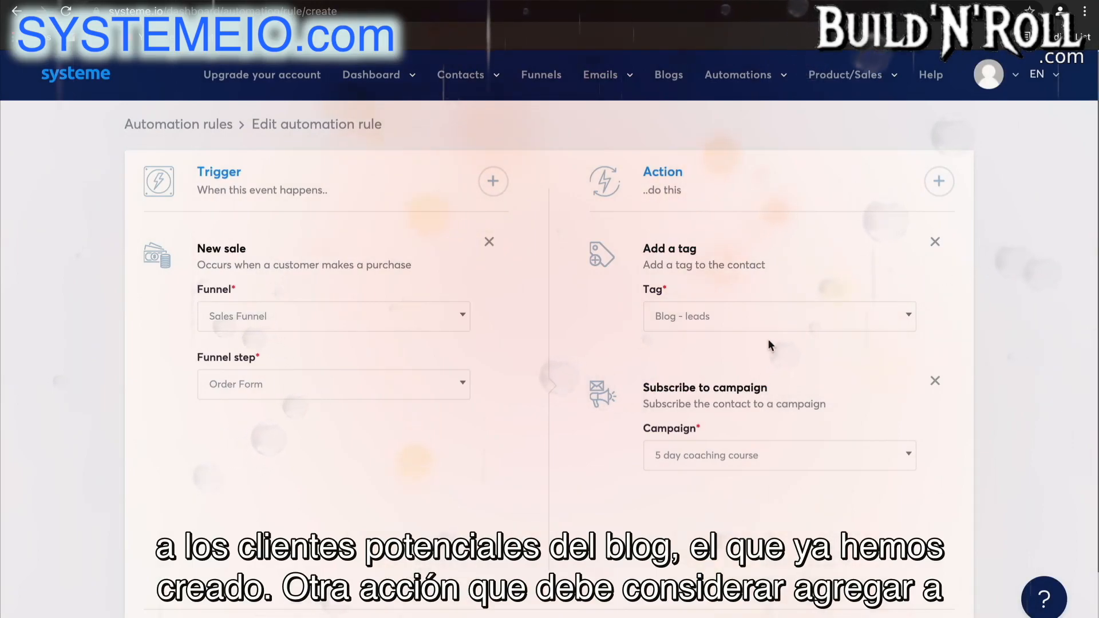
pyautogui.click(949, 182)
pyautogui.click(582, 452)
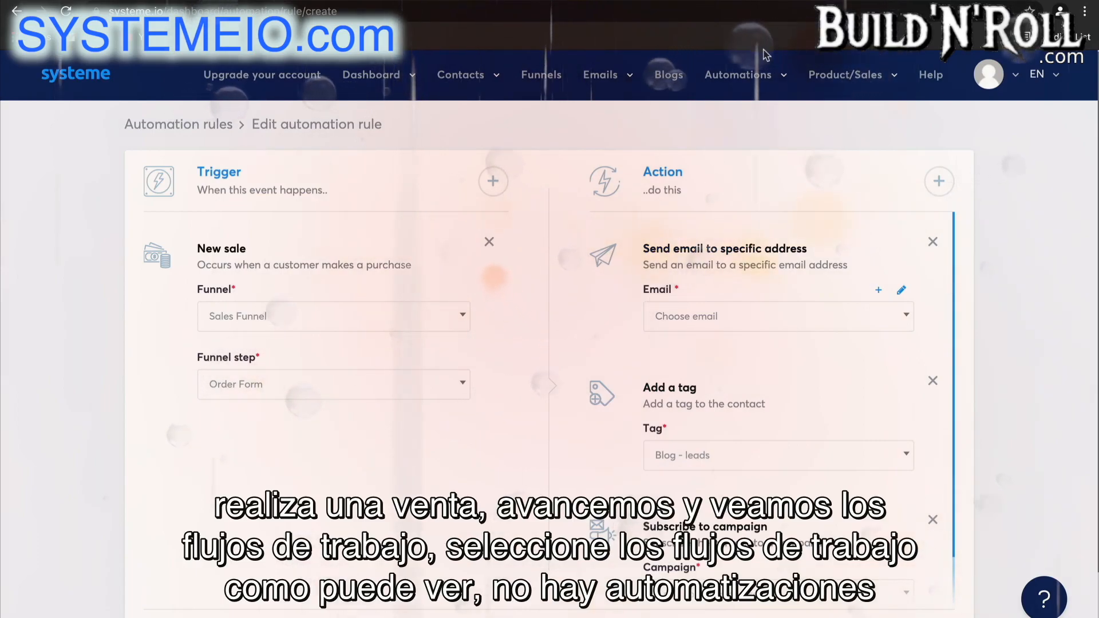
# Go to the automation workflows and create a new workflow named "Workflow 1".
pyautogui.moveTo(762, 76)
pyautogui.click(744, 128)
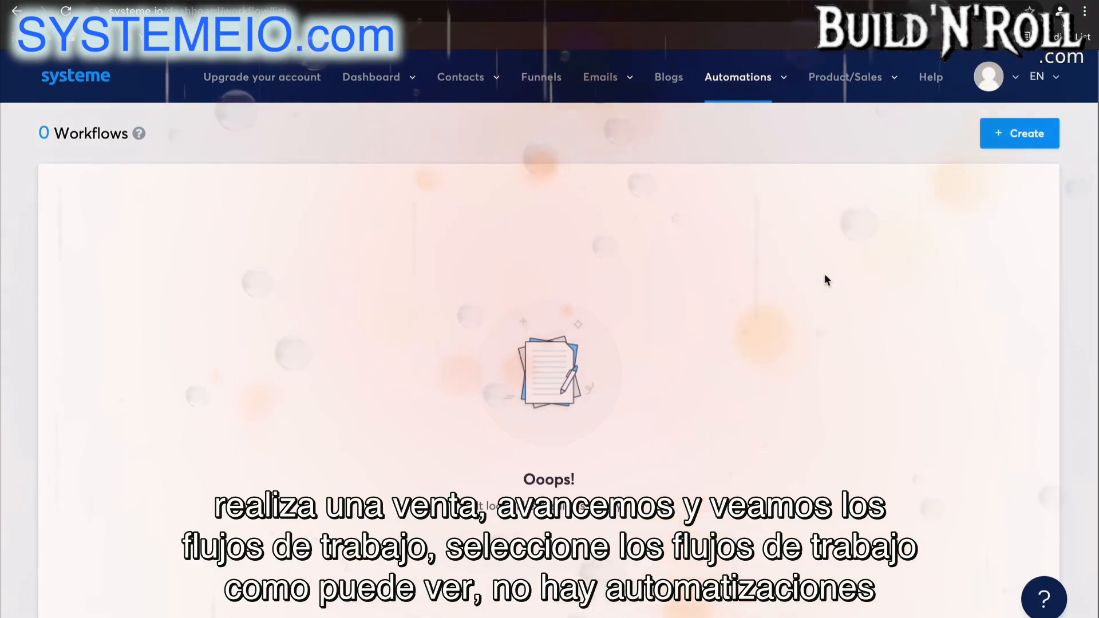
pyautogui.click(1029, 135)
pyautogui.click(580, 251)
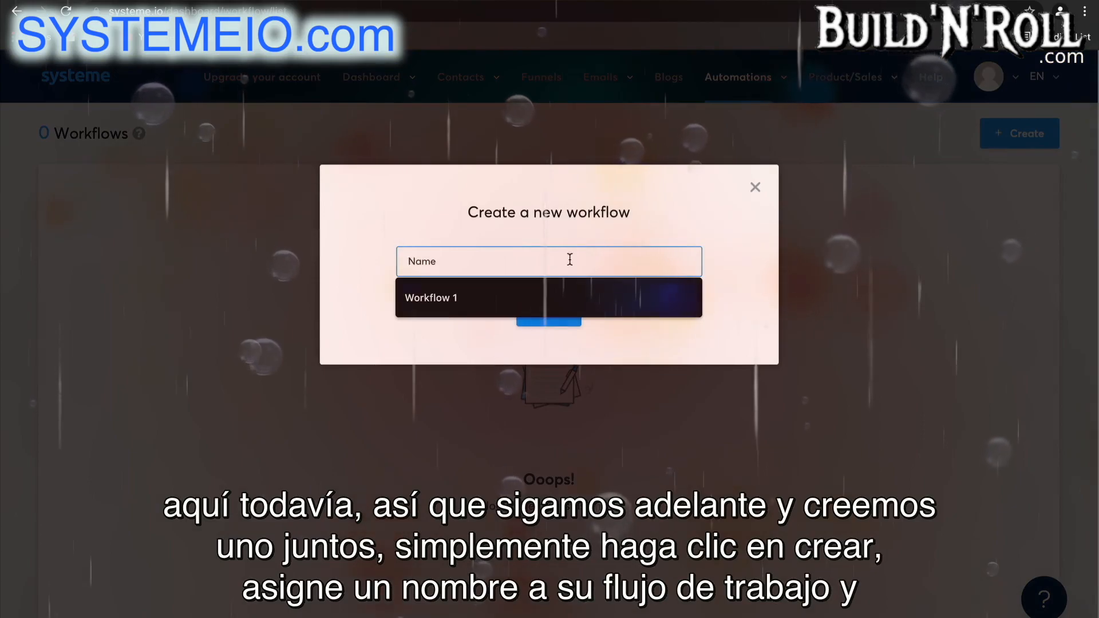
pyautogui.click(485, 303)
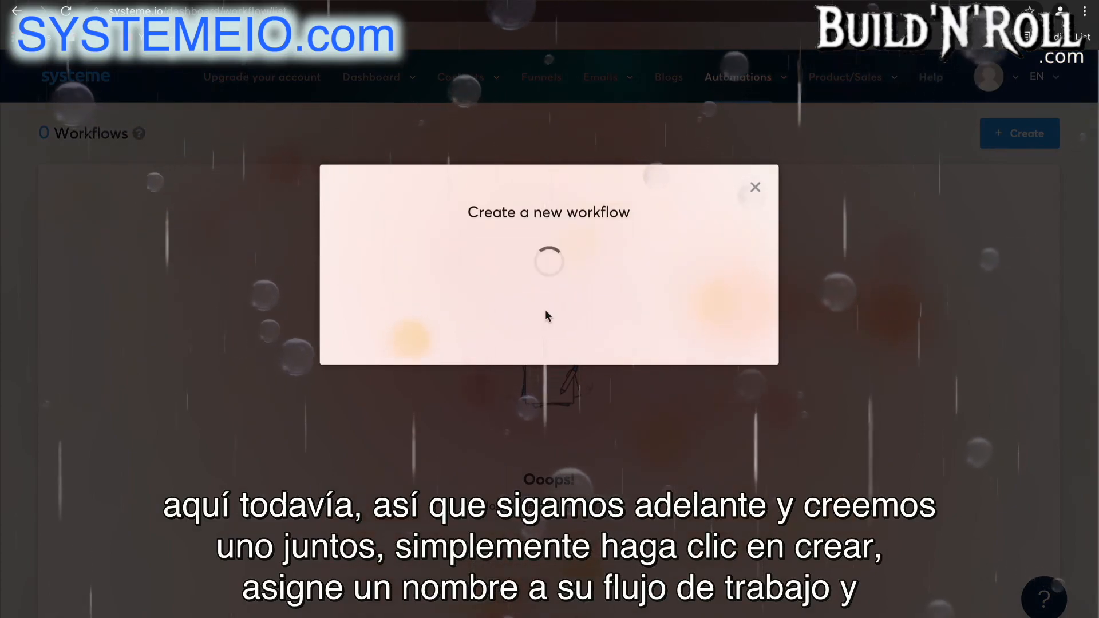
pyautogui.click(547, 313)
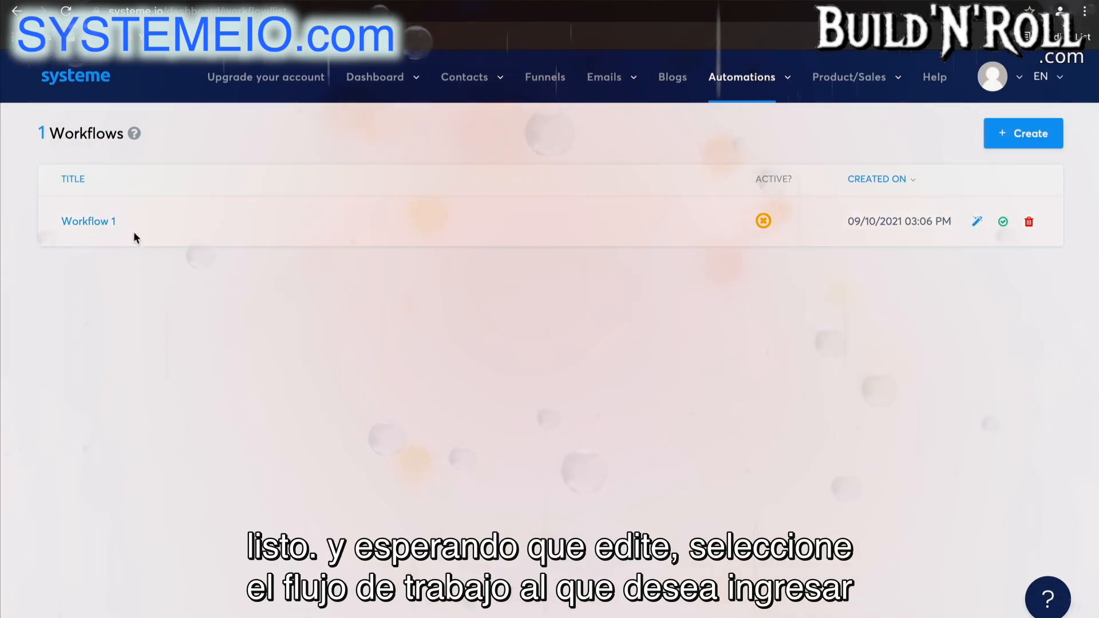
# Open Workflow 1 and create a Funnel form subscribed trigger for a Squeeze page of the Test Funnel.
pyautogui.click(91, 222)
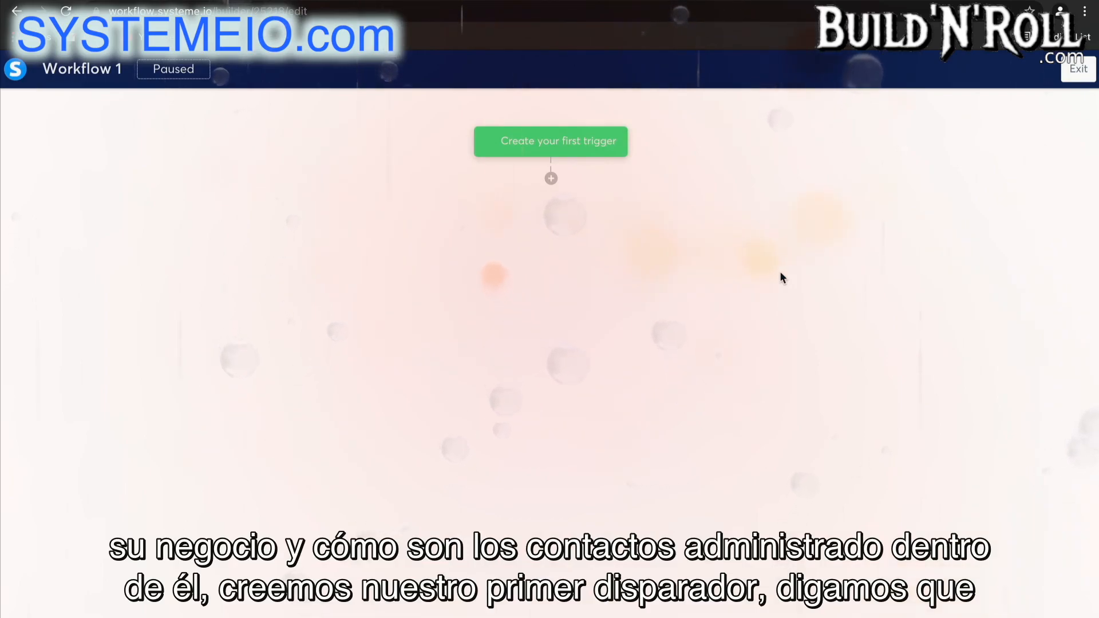
pyautogui.click(601, 147)
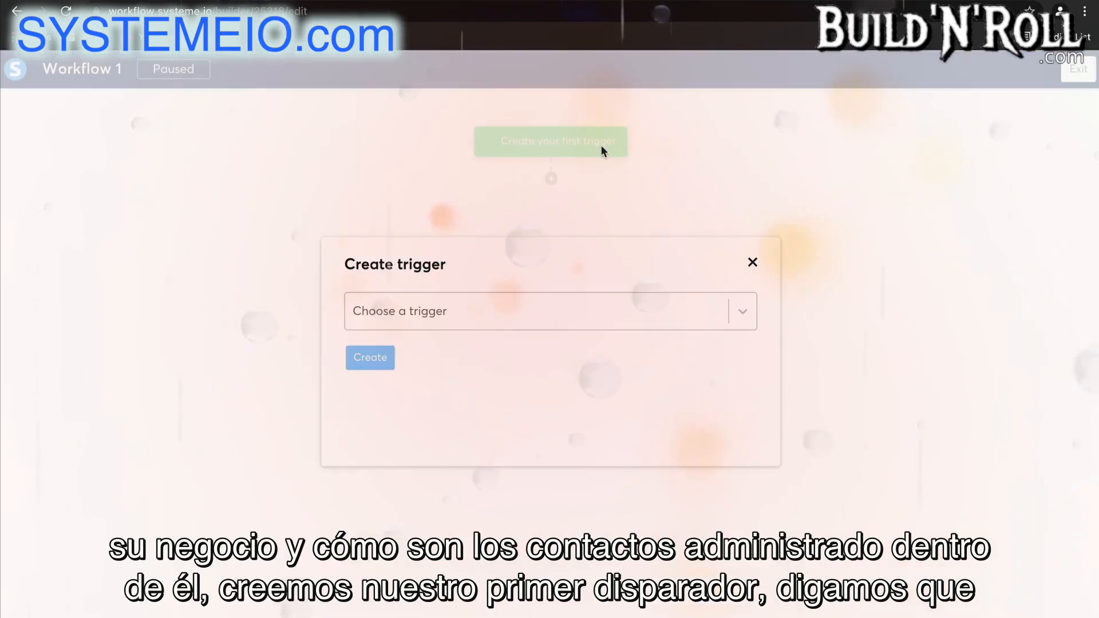
pyautogui.click(543, 310)
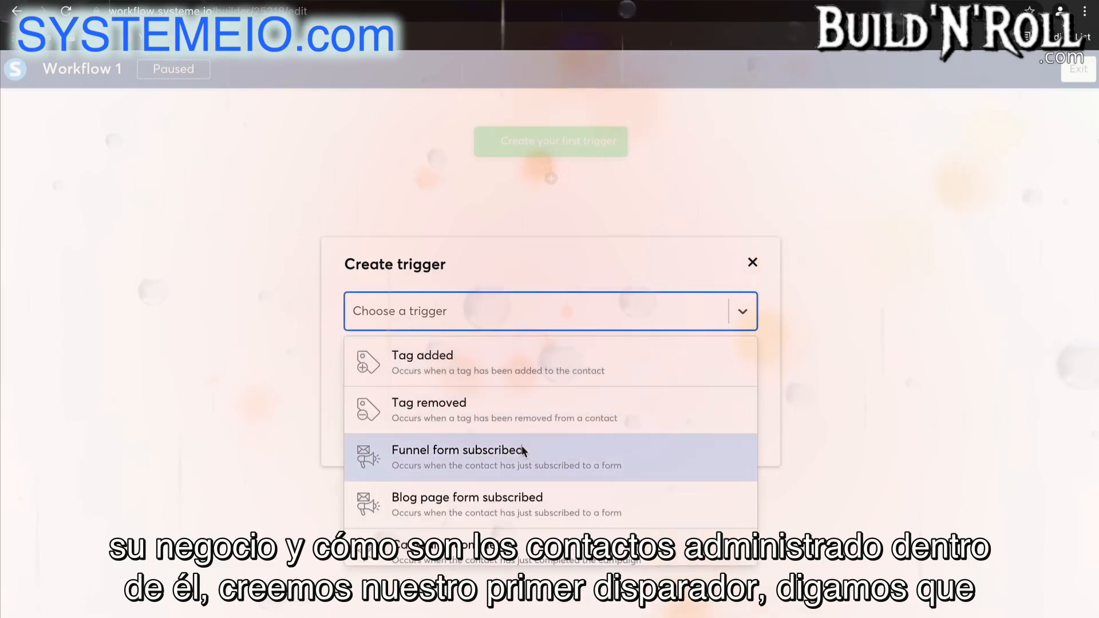
pyautogui.click(521, 461)
pyautogui.click(483, 373)
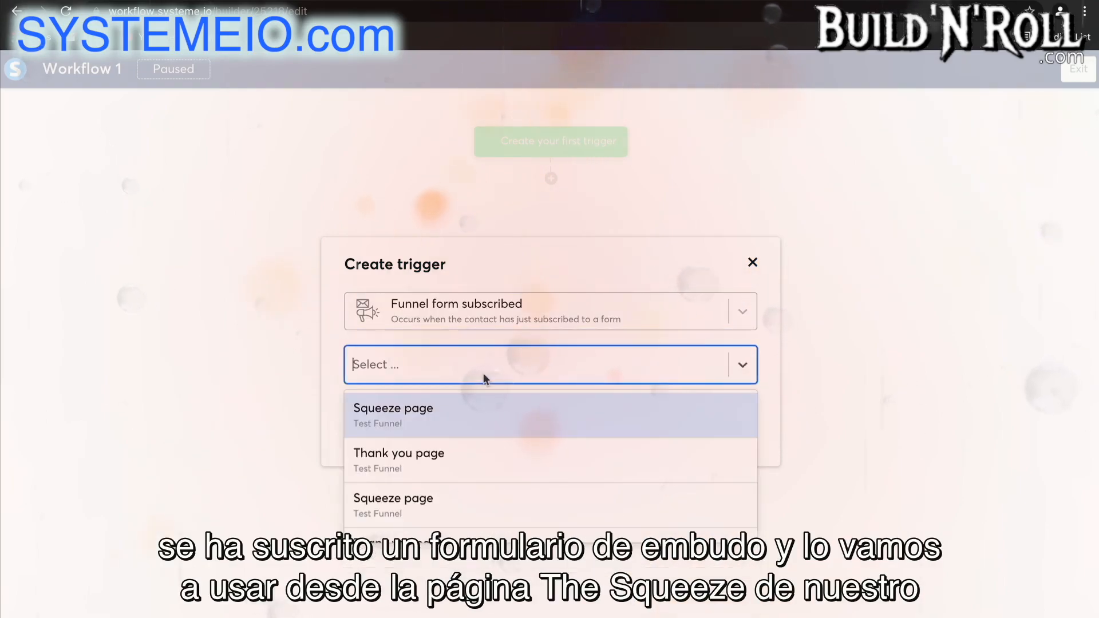
pyautogui.scroll(-1, 487, 458)
pyautogui.scroll(-1, 487, 465)
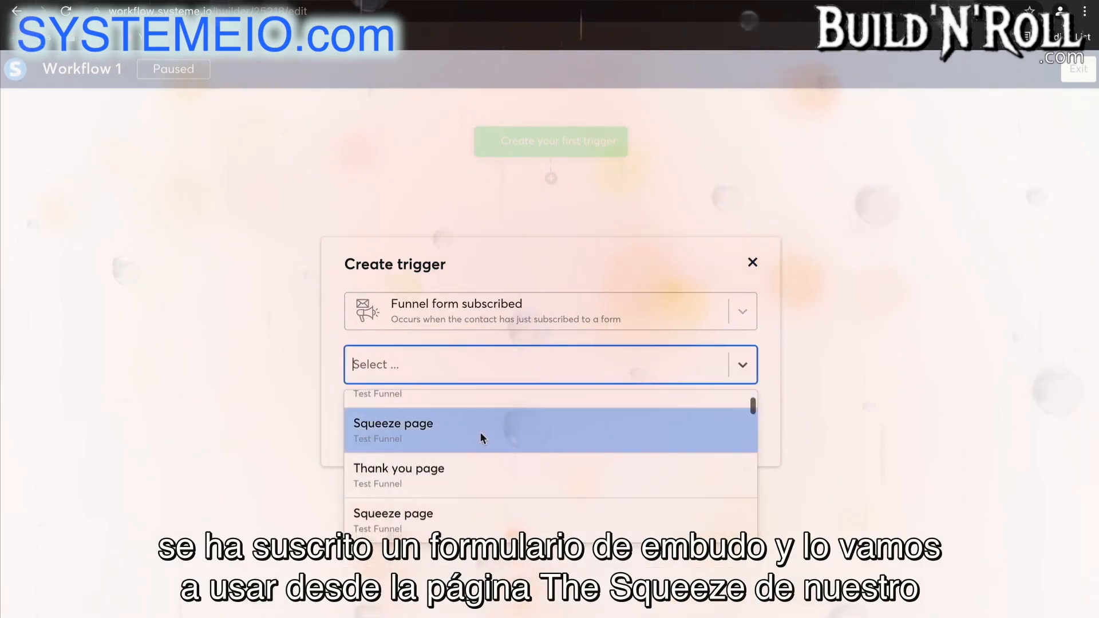
pyautogui.click(482, 437)
pyautogui.click(379, 420)
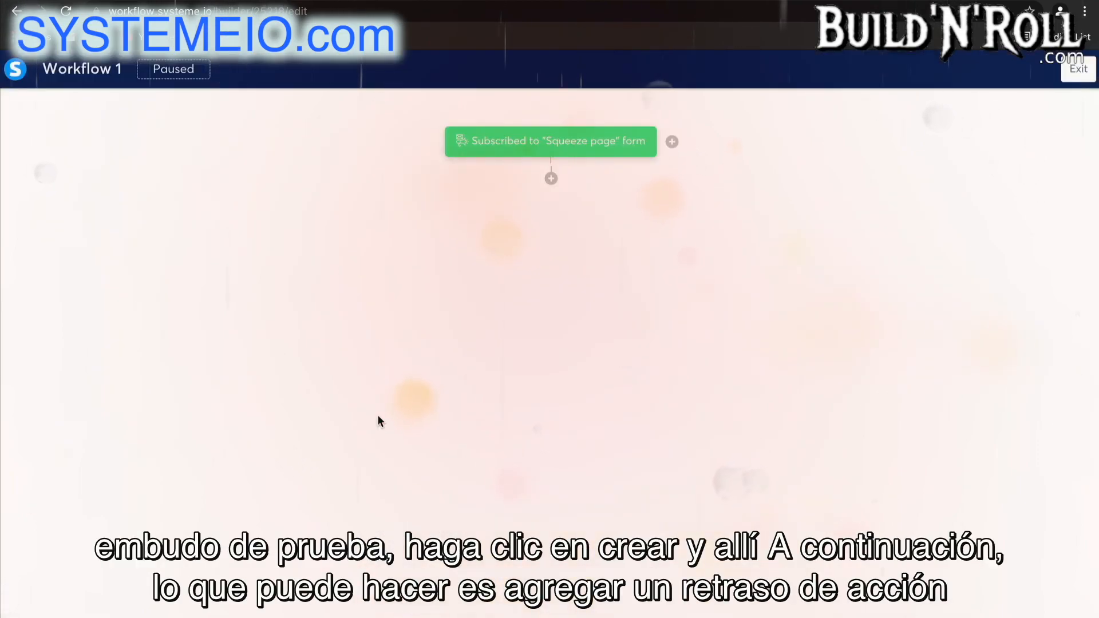
# Add a delay of 3 days below the workflow's trigger.
pyautogui.click(551, 179)
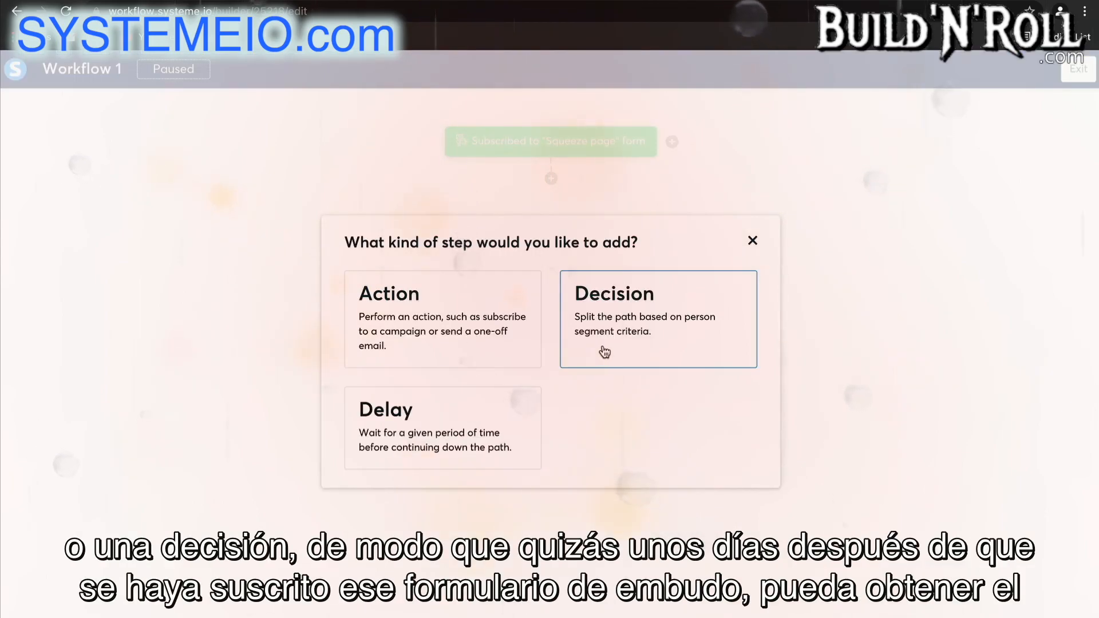
pyautogui.click(491, 410)
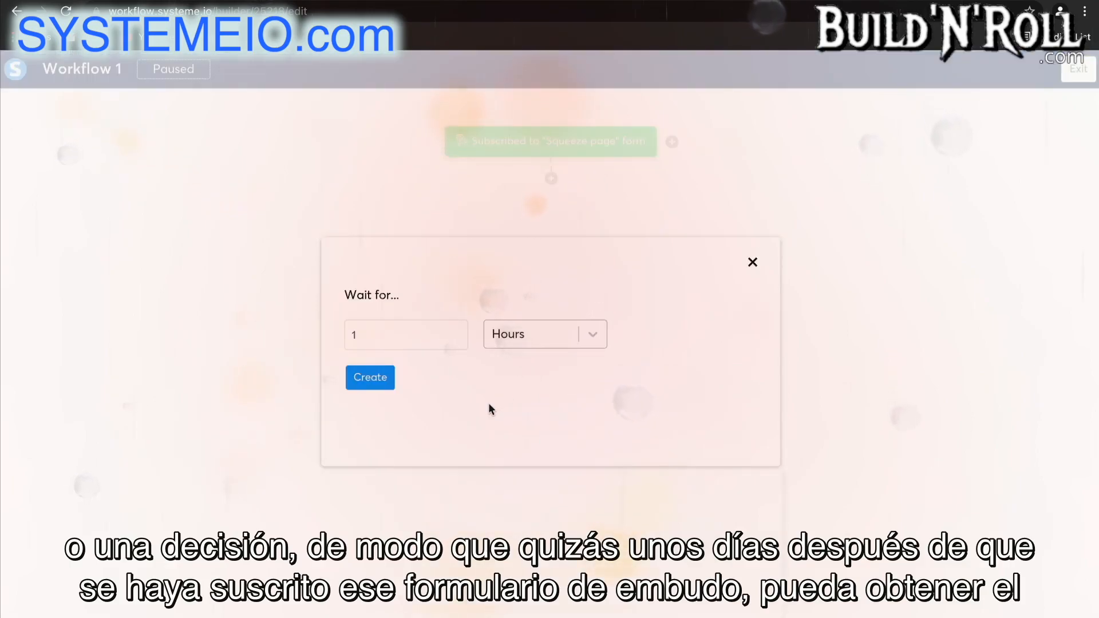
pyautogui.click(425, 332)
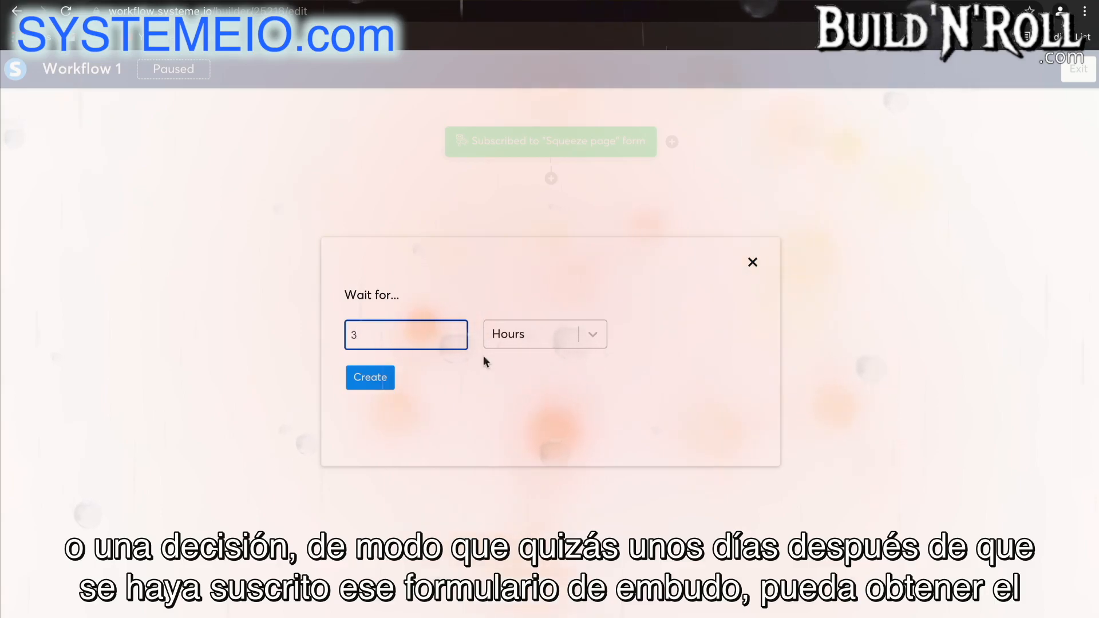
pyautogui.click(514, 338)
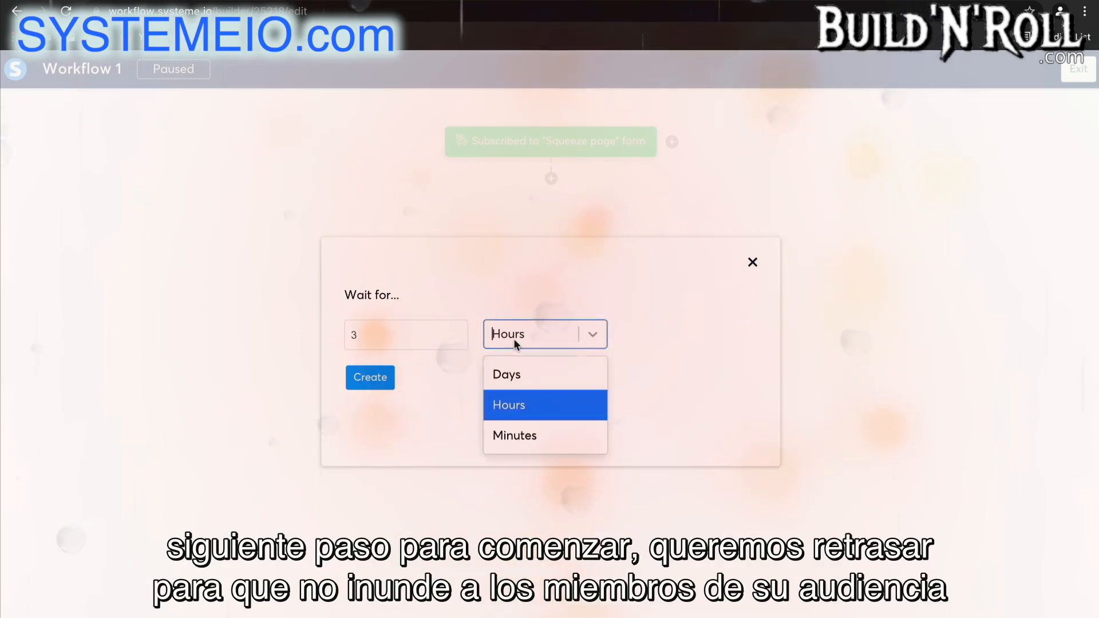
pyautogui.click(514, 376)
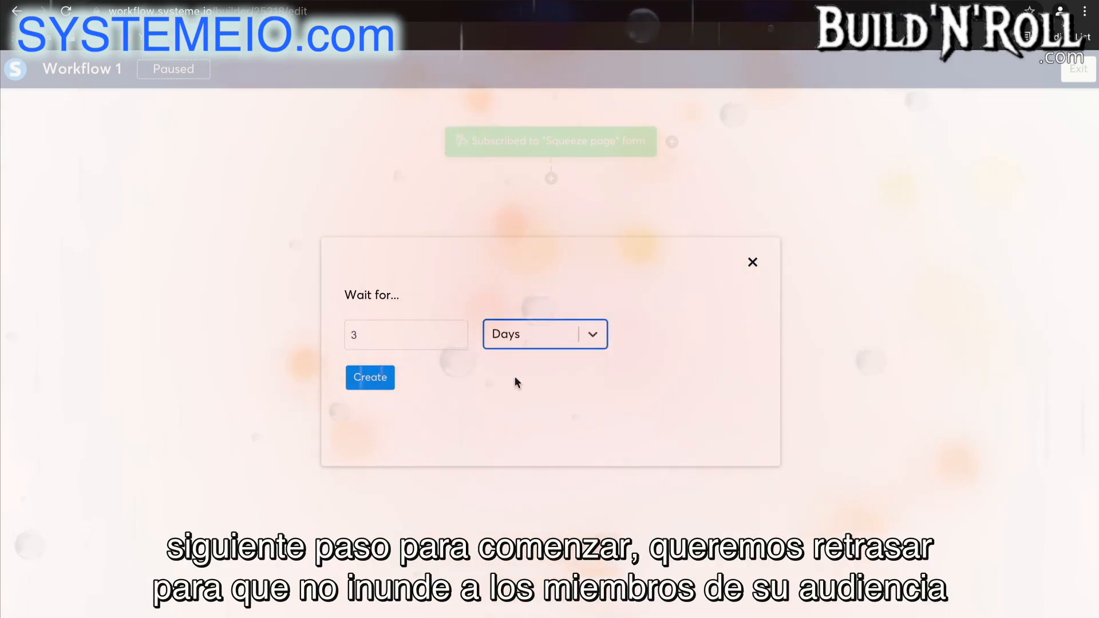
pyautogui.click(370, 379)
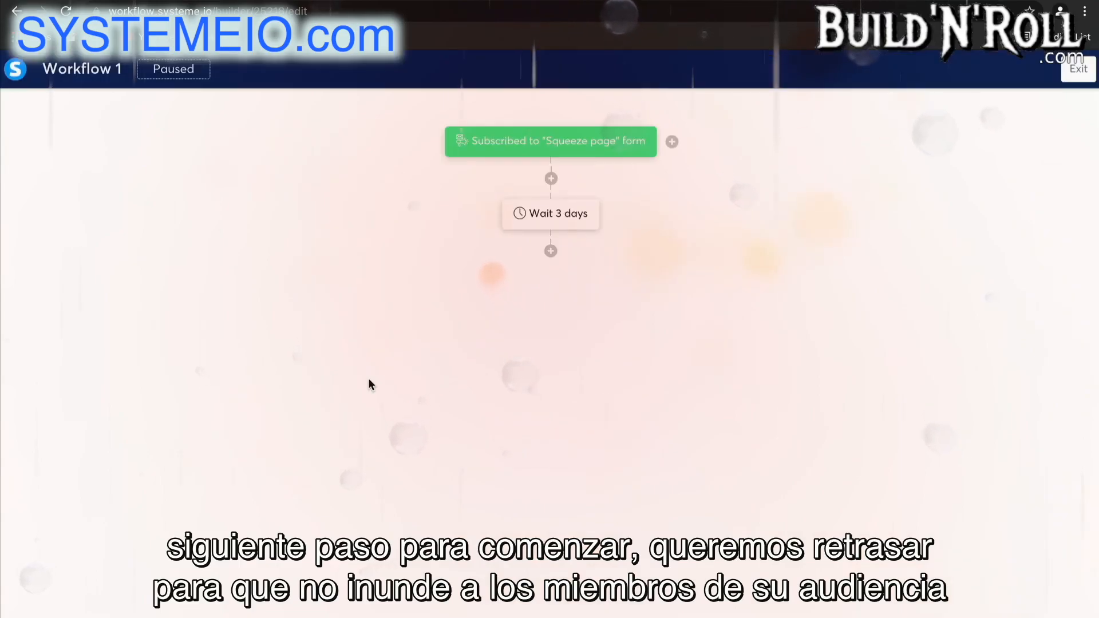
# Add a Subscribe to campaign action for the "5 day coaching course" campaign below the 3-day delay.
pyautogui.click(550, 252)
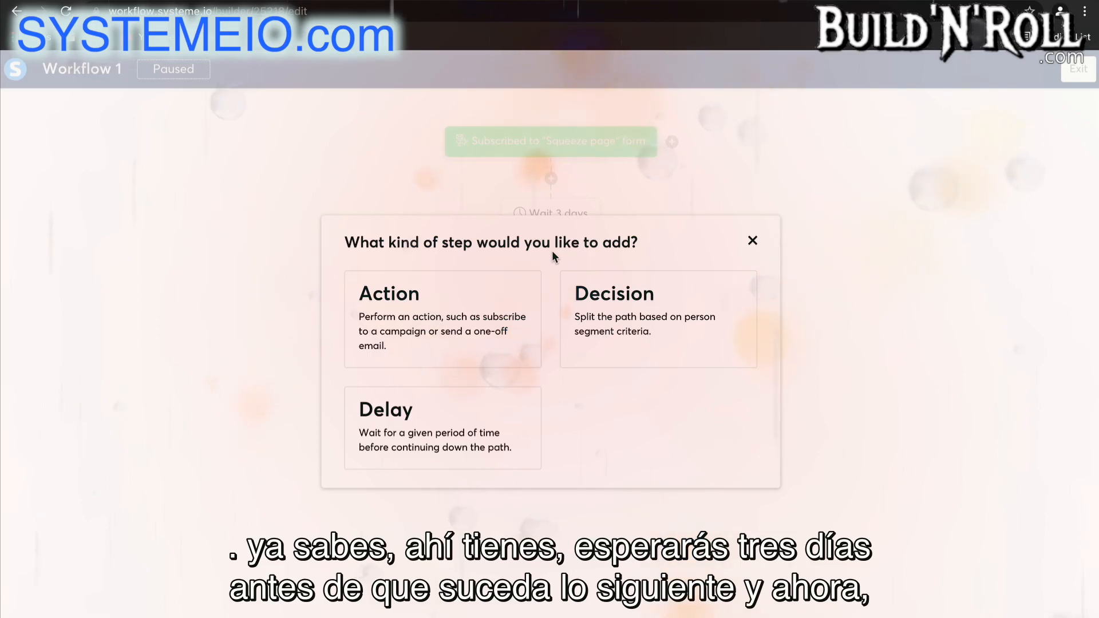
pyautogui.click(486, 316)
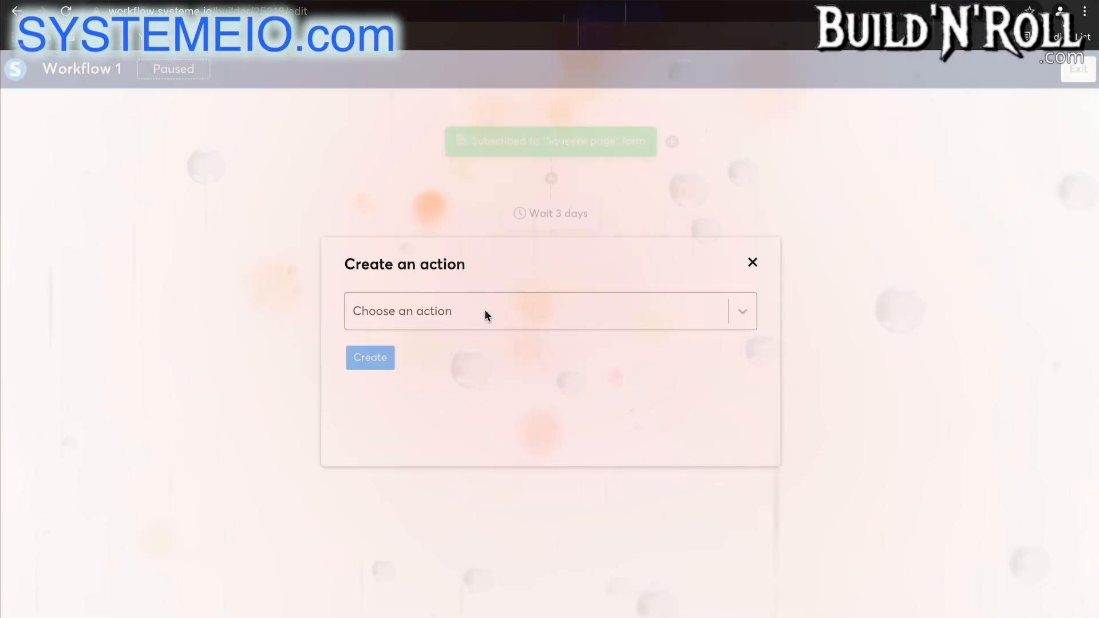
pyautogui.click(485, 316)
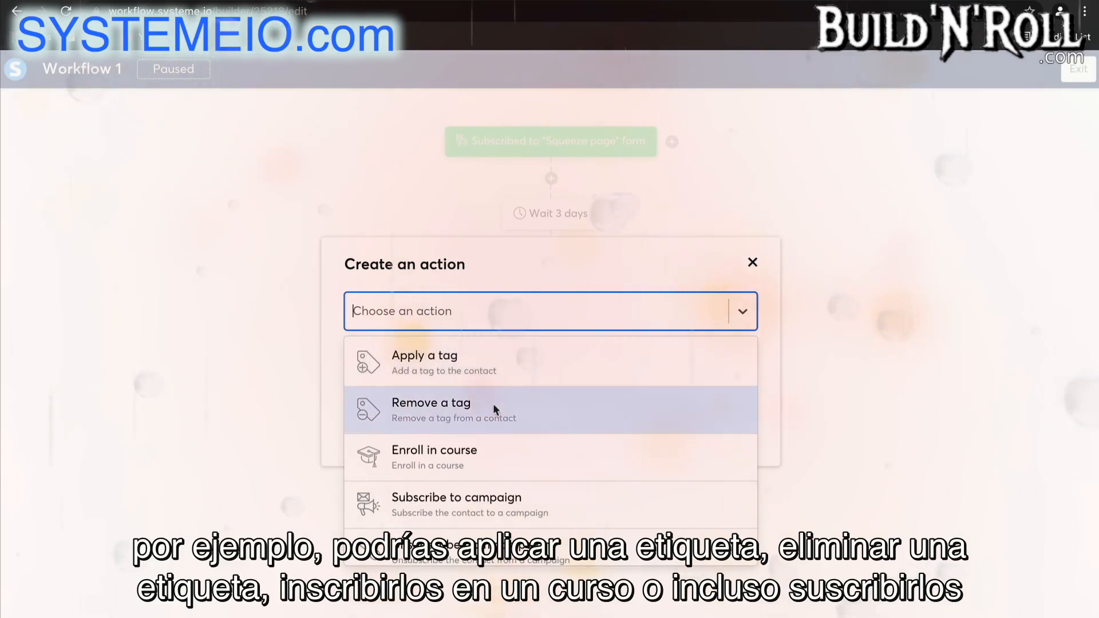
pyautogui.scroll(-3, 496, 454)
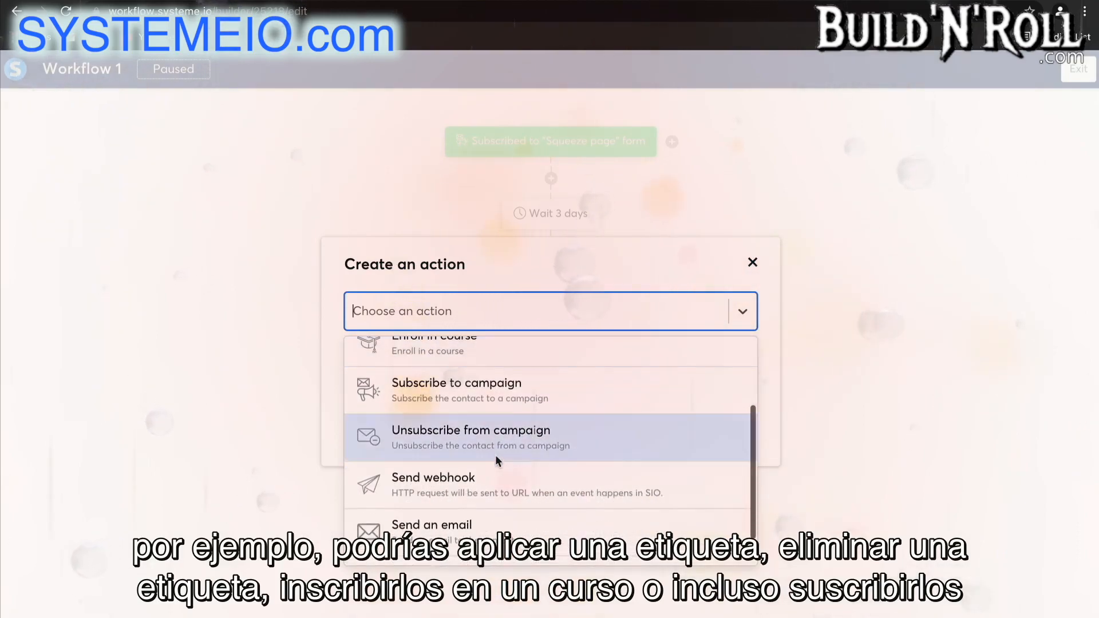
pyautogui.click(509, 398)
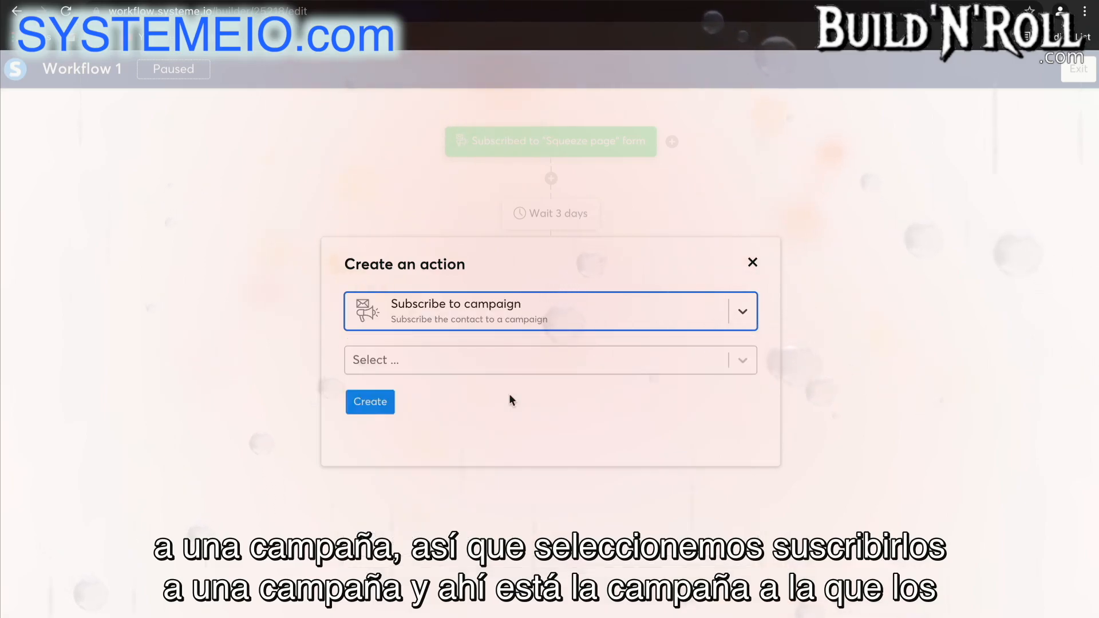
pyautogui.click(420, 362)
pyautogui.click(428, 400)
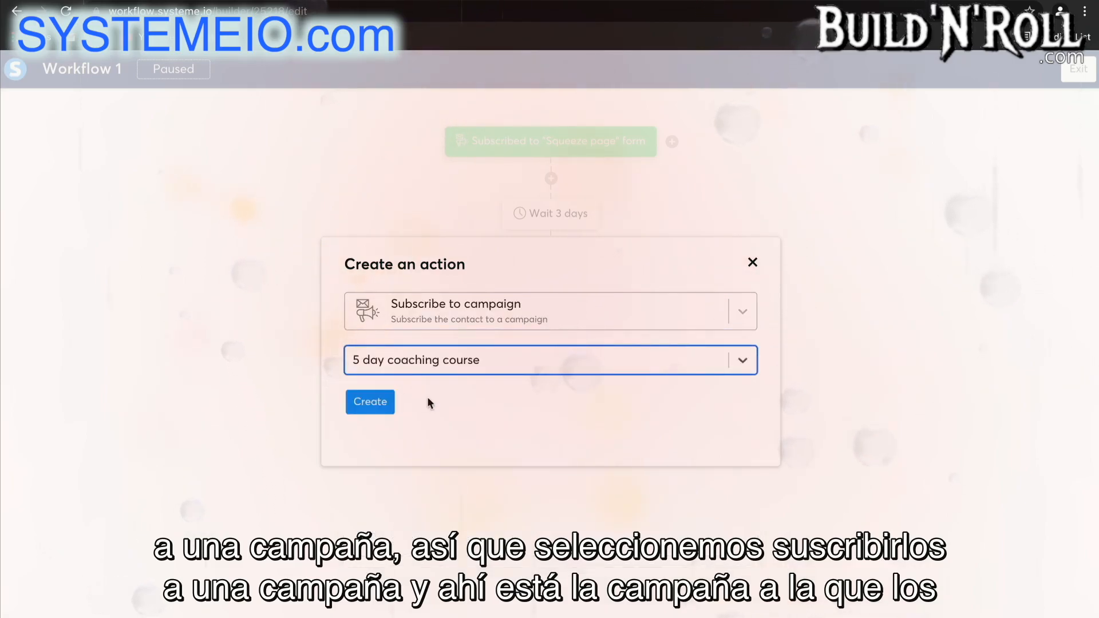
pyautogui.click(362, 408)
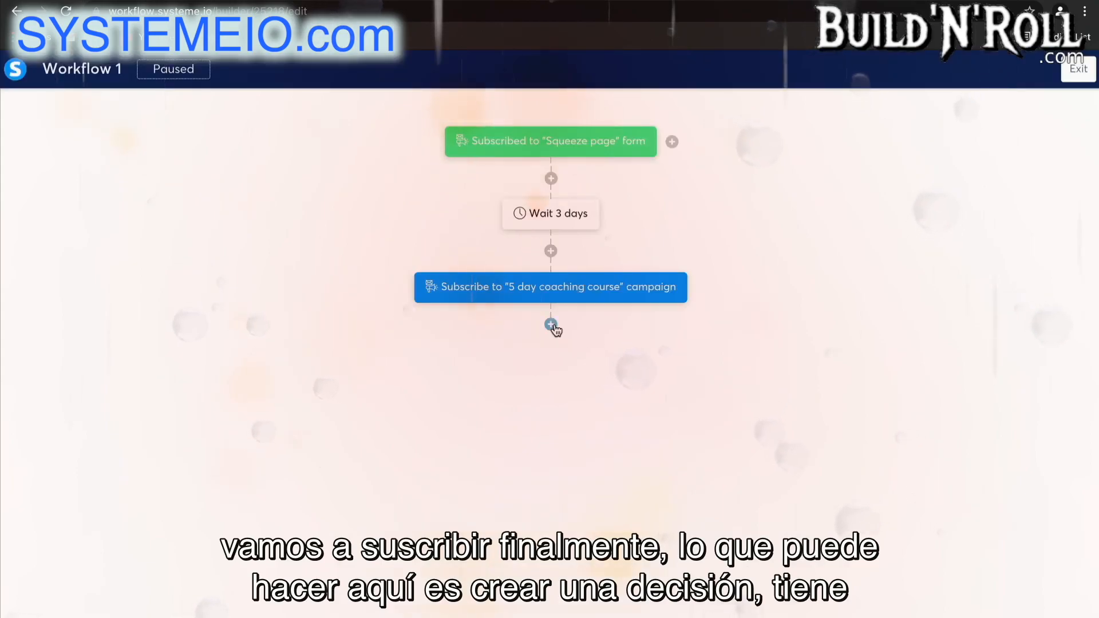
# Start a decision below the campaign action with the tag condition "Contact tagged with" Blog - leads.
pyautogui.click(551, 325)
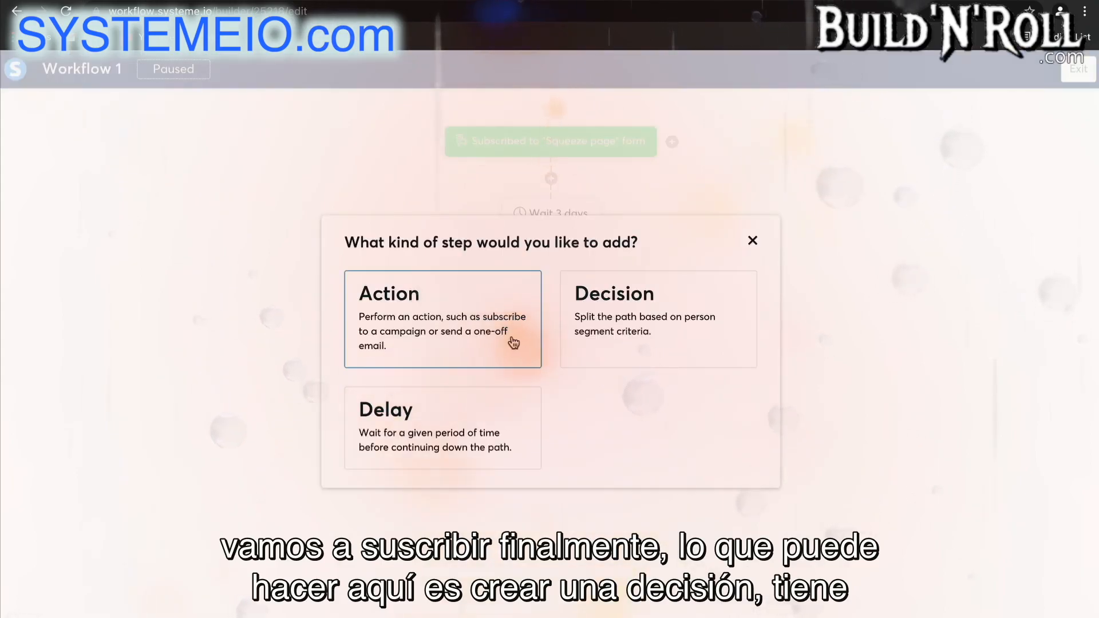
pyautogui.click(631, 339)
pyautogui.click(402, 267)
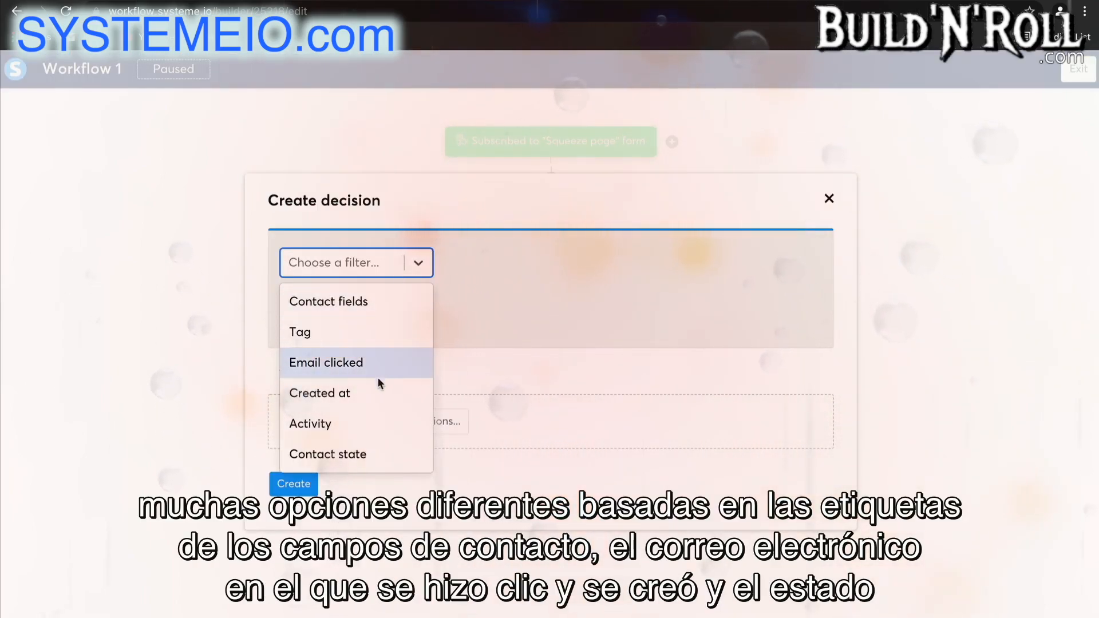
pyautogui.click(365, 339)
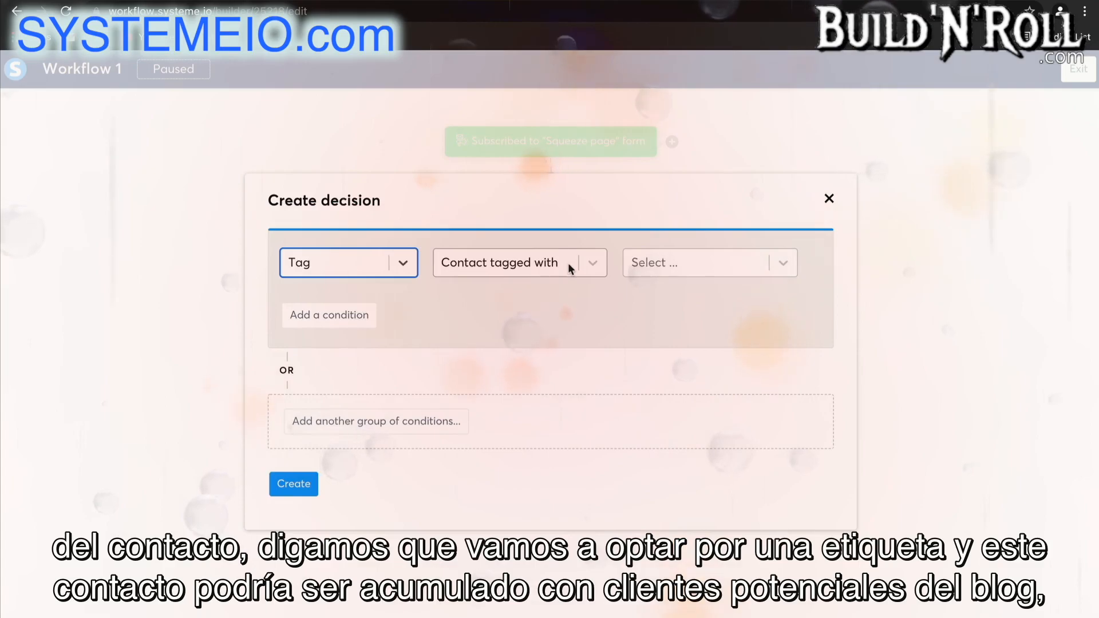
pyautogui.click(667, 262)
pyautogui.click(668, 304)
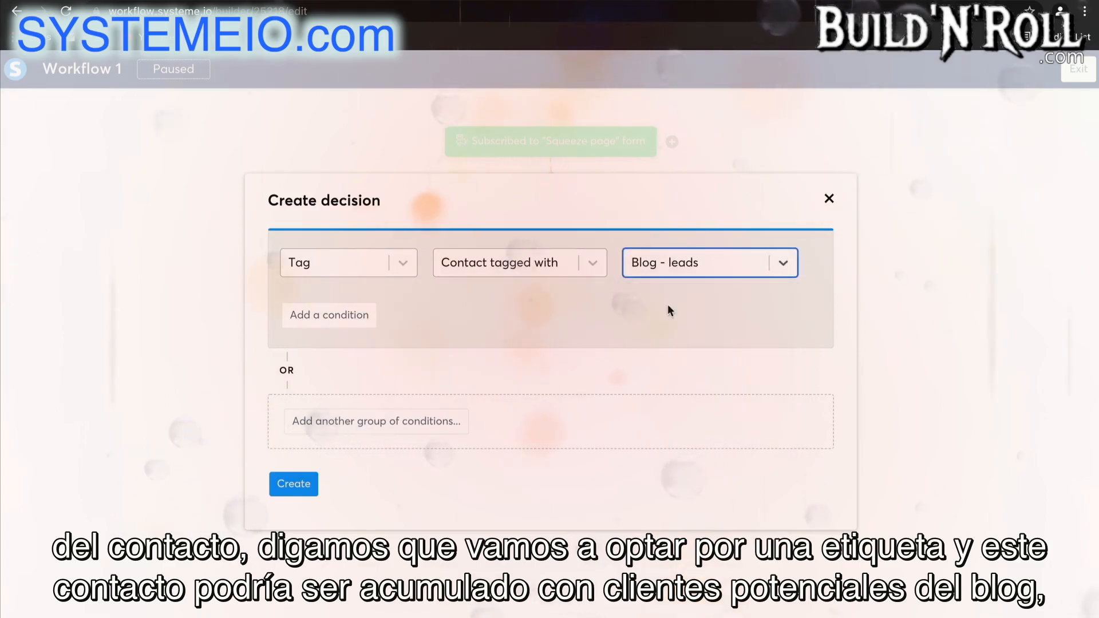
# Add a second tag condition for contacts not tagged with "Blog - leads" and create the decision.
pyautogui.click(349, 314)
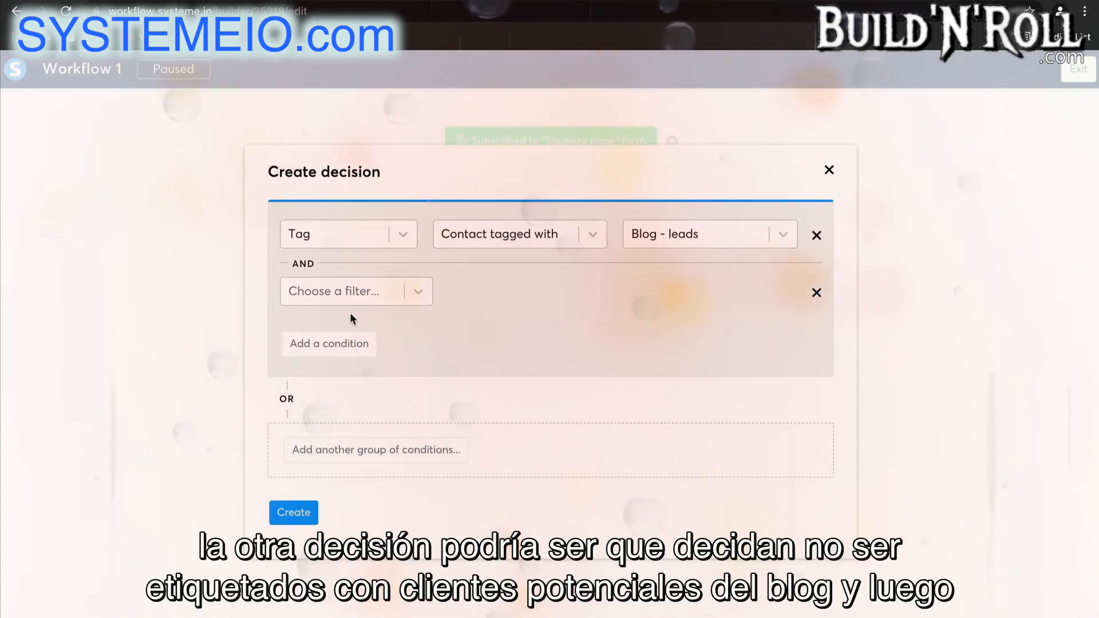
pyautogui.click(363, 294)
pyautogui.click(351, 356)
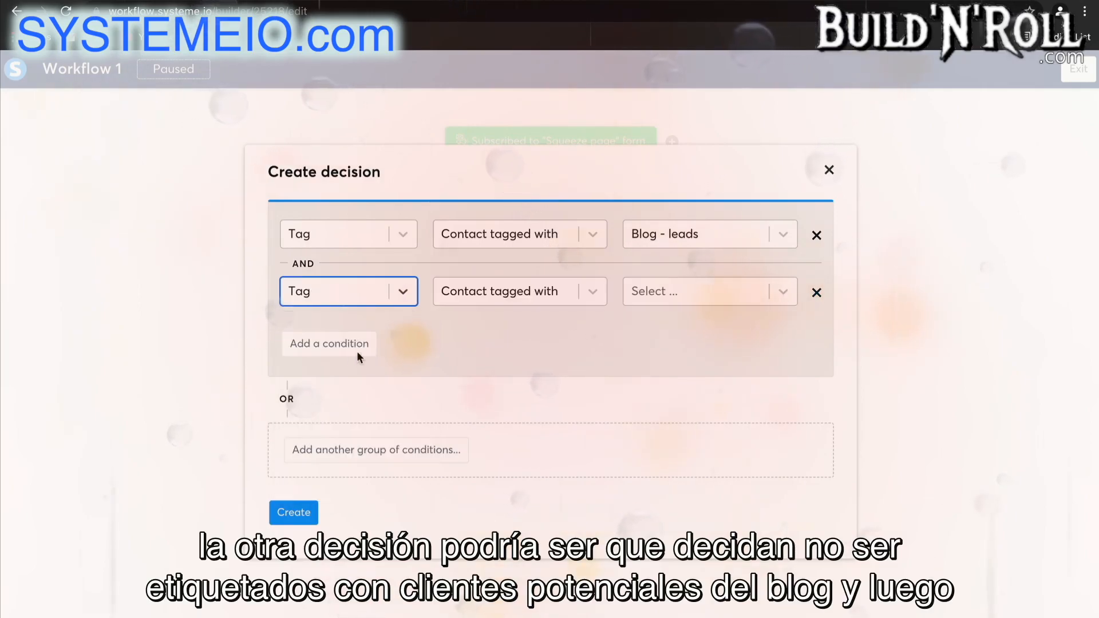
pyautogui.click(507, 293)
pyautogui.click(502, 361)
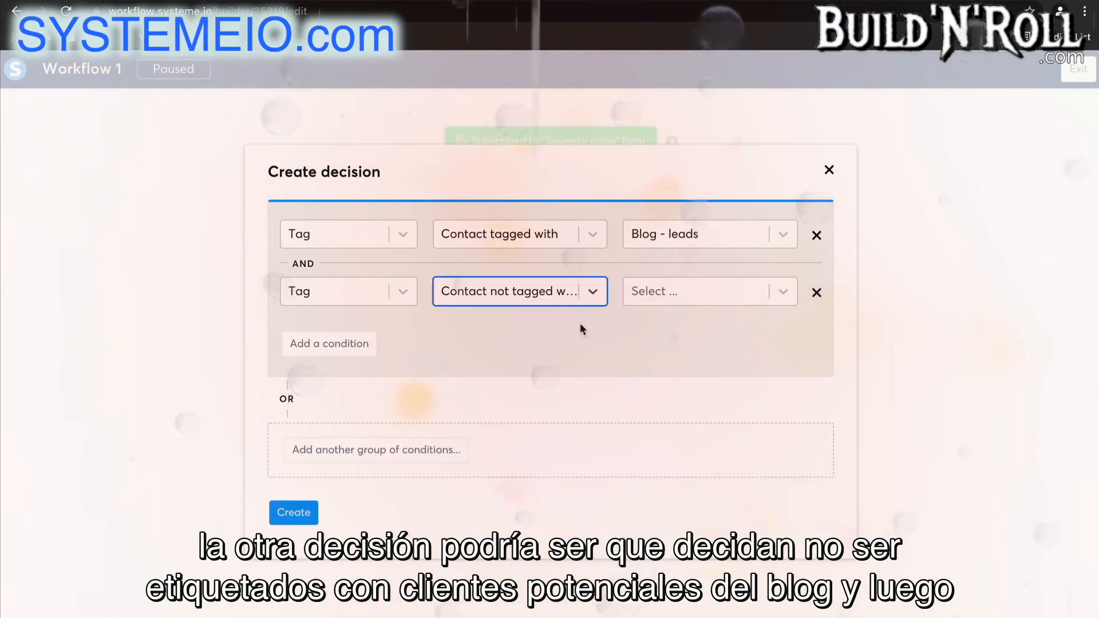
pyautogui.click(651, 299)
pyautogui.click(654, 334)
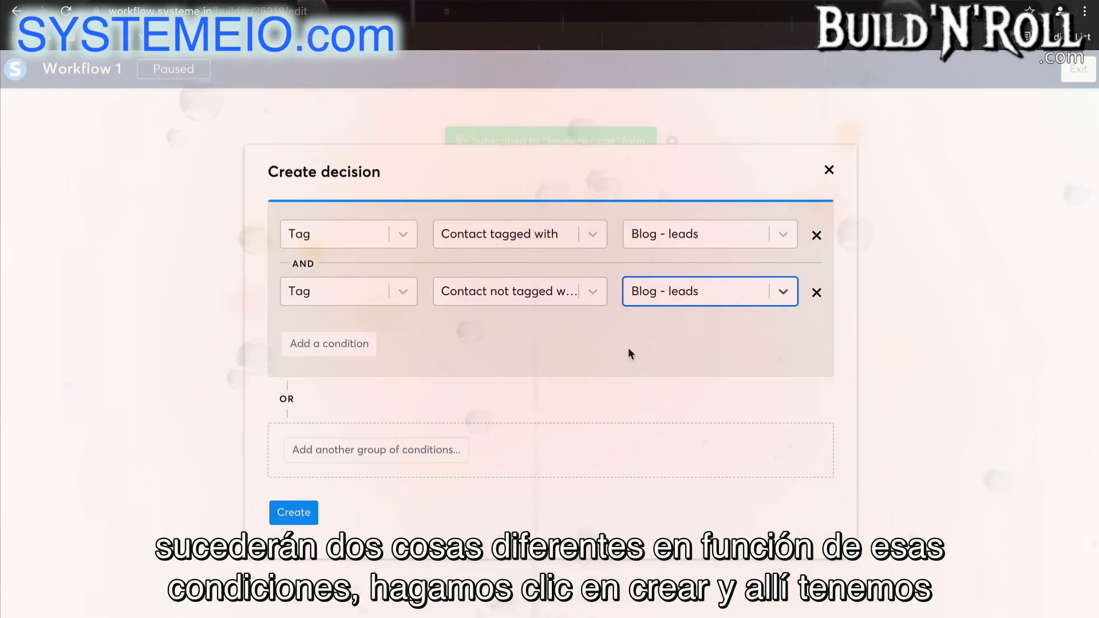
pyautogui.click(302, 514)
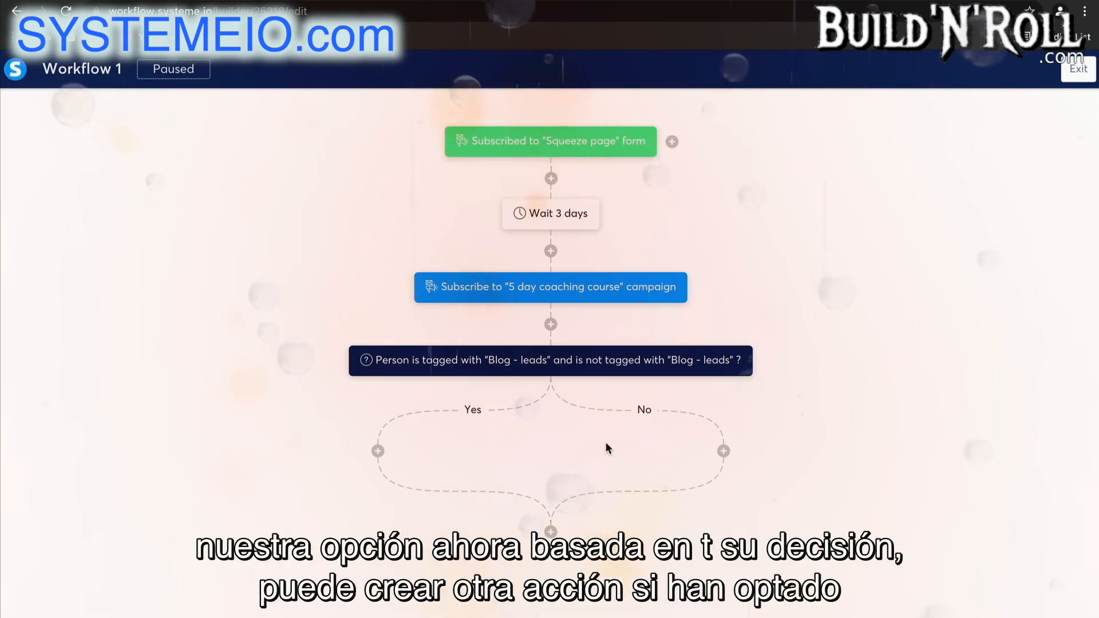
# Add an Unsubscribe from campaign action for "5 day coaching course" on the decision's Yes branch.
pyautogui.click(378, 451)
pyautogui.click(421, 341)
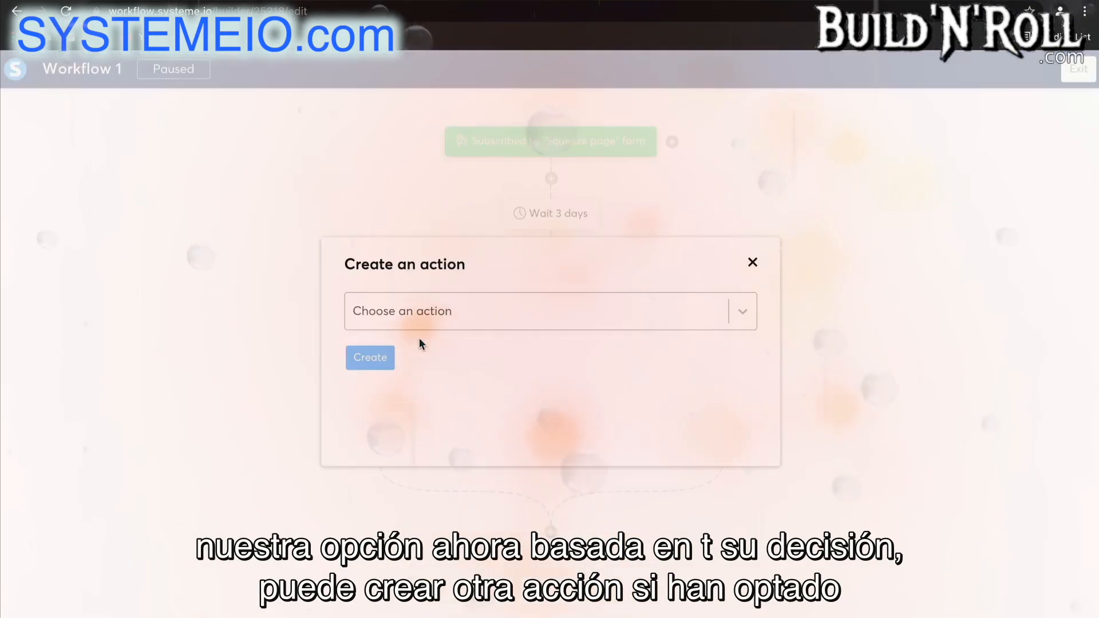
pyautogui.click(412, 311)
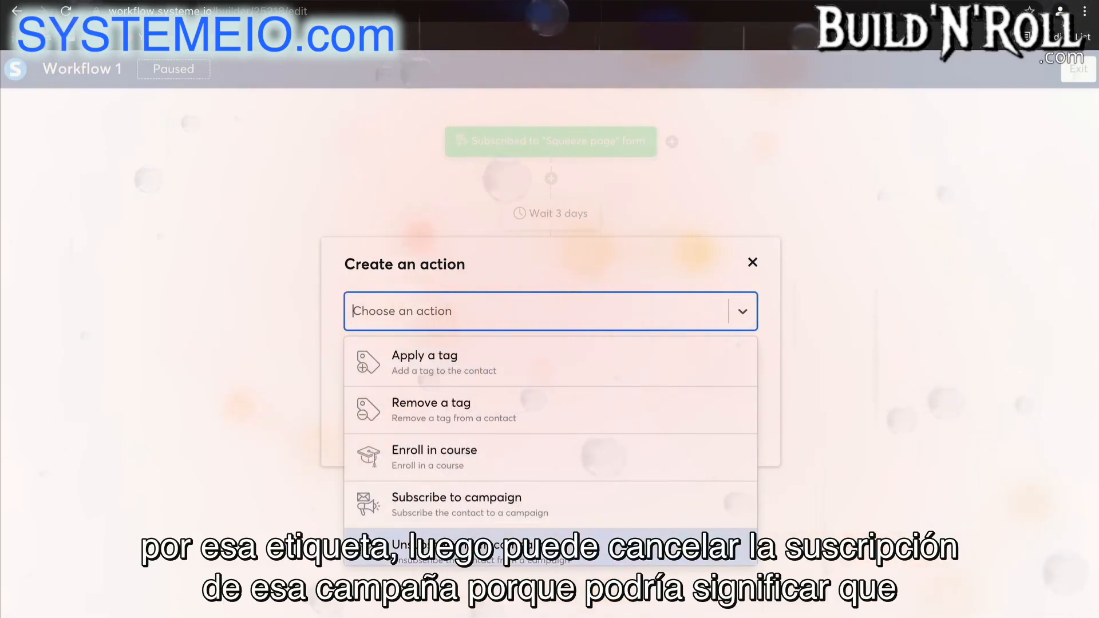
pyautogui.click(435, 546)
pyautogui.click(503, 362)
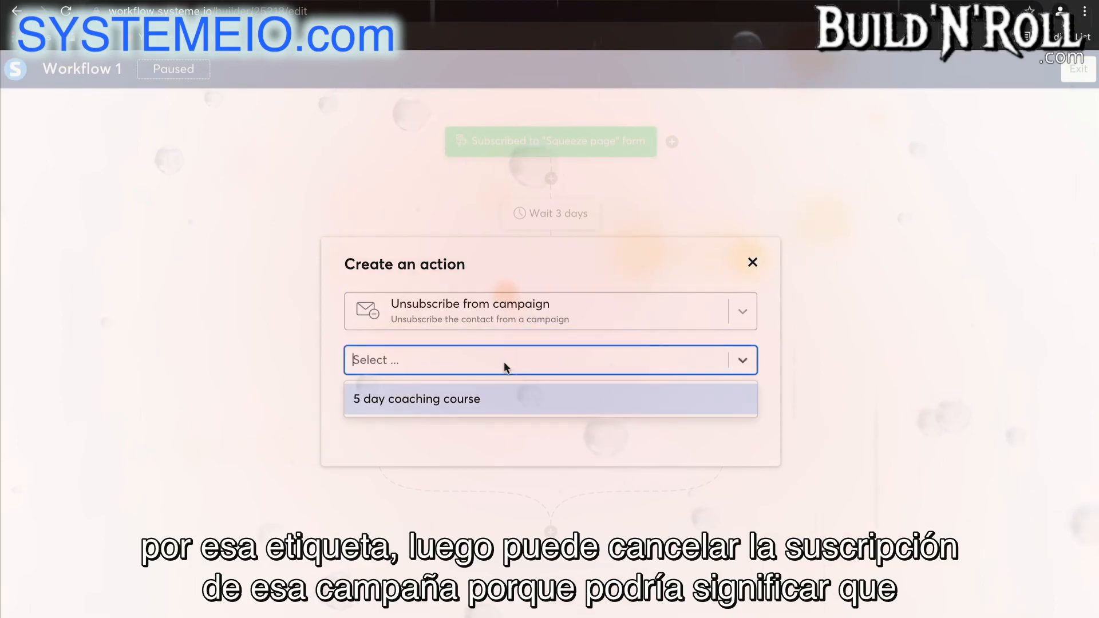
pyautogui.click(490, 396)
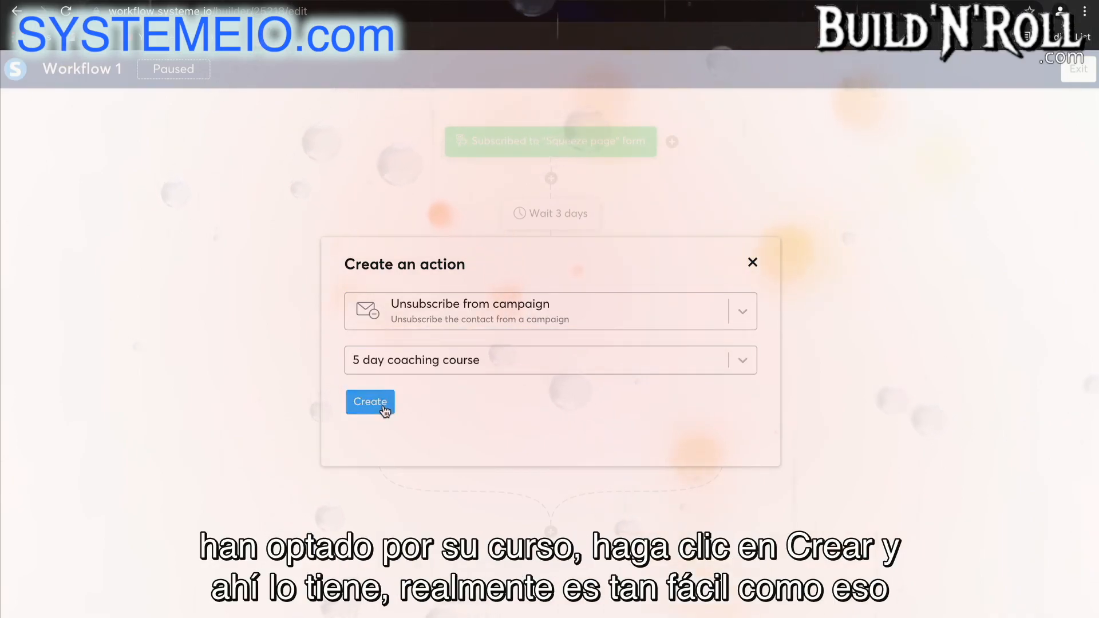
pyautogui.click(380, 402)
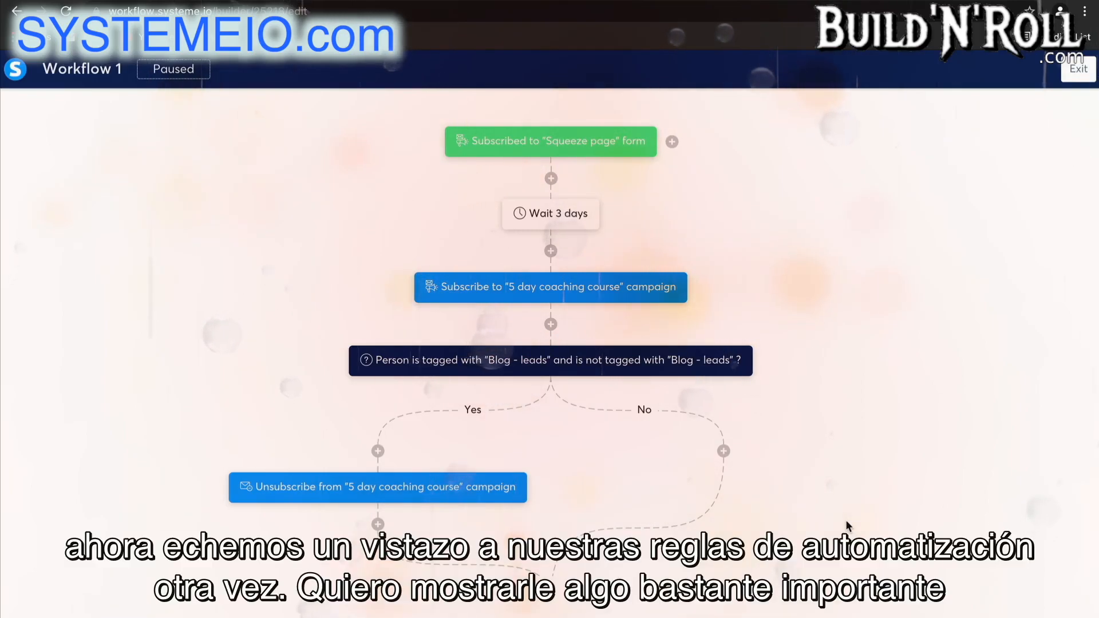
# Exit Workflow 1, go to the automation rules and start a new rule.
pyautogui.click(1078, 68)
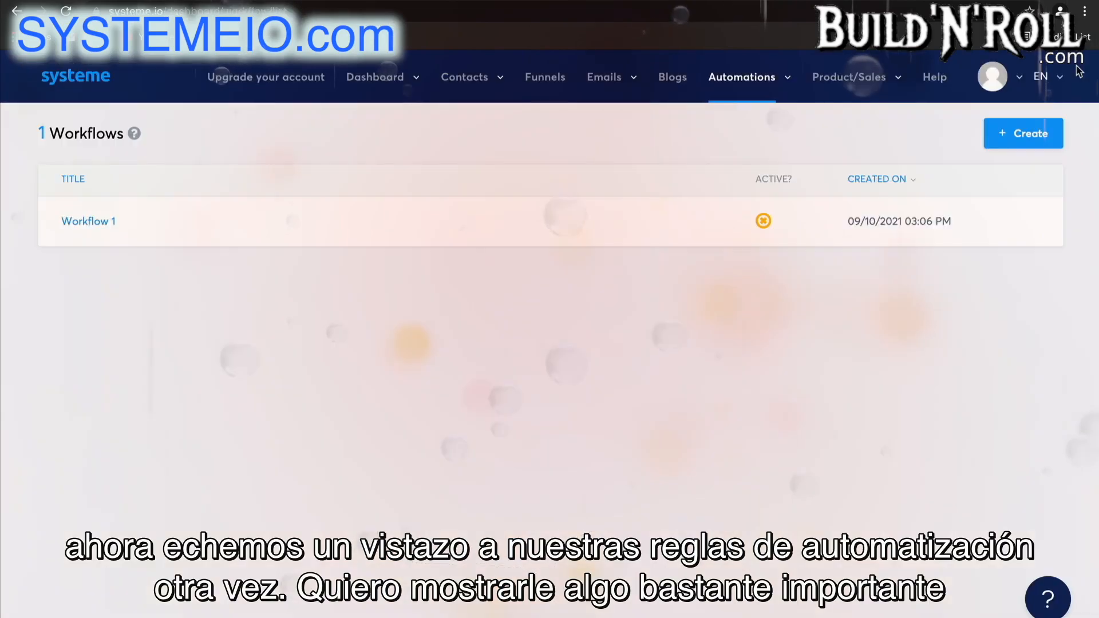
pyautogui.moveTo(785, 85)
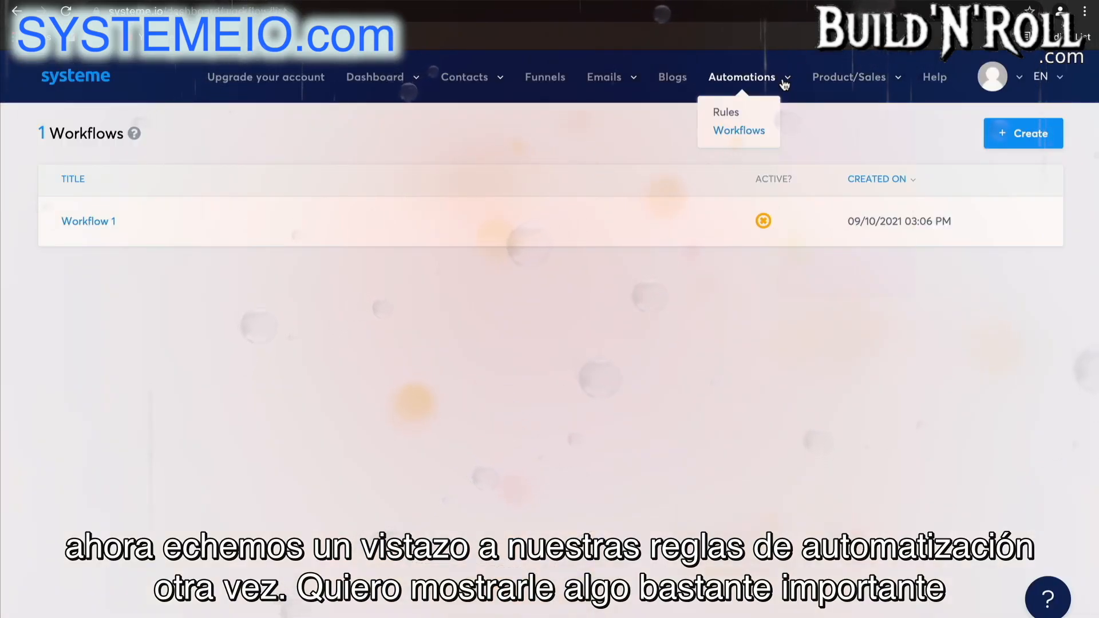
pyautogui.click(727, 113)
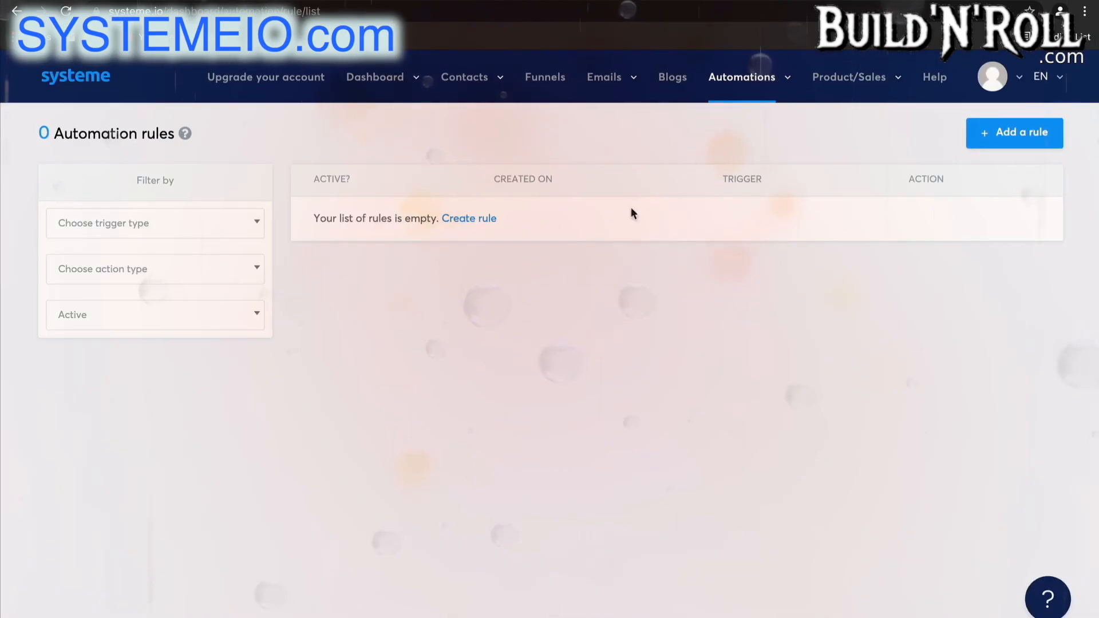
pyautogui.click(992, 141)
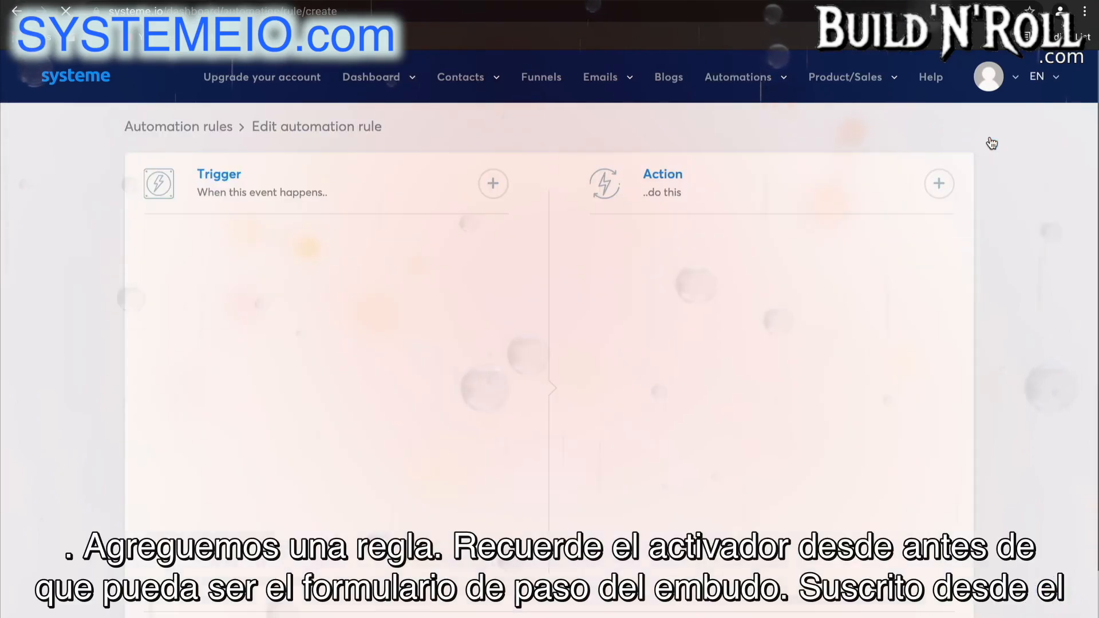
# Add a Funnel step form subscribed trigger for the Sales Funnel's Thank You Page and a Send webhook action to the rule.
pyautogui.click(493, 184)
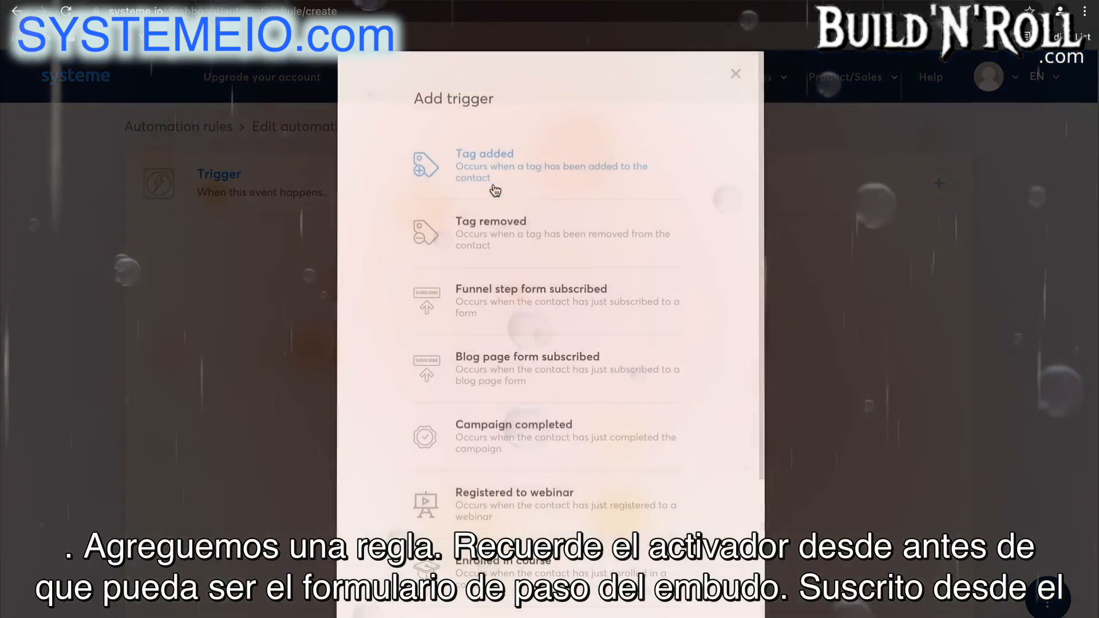
pyautogui.click(540, 293)
pyautogui.click(357, 314)
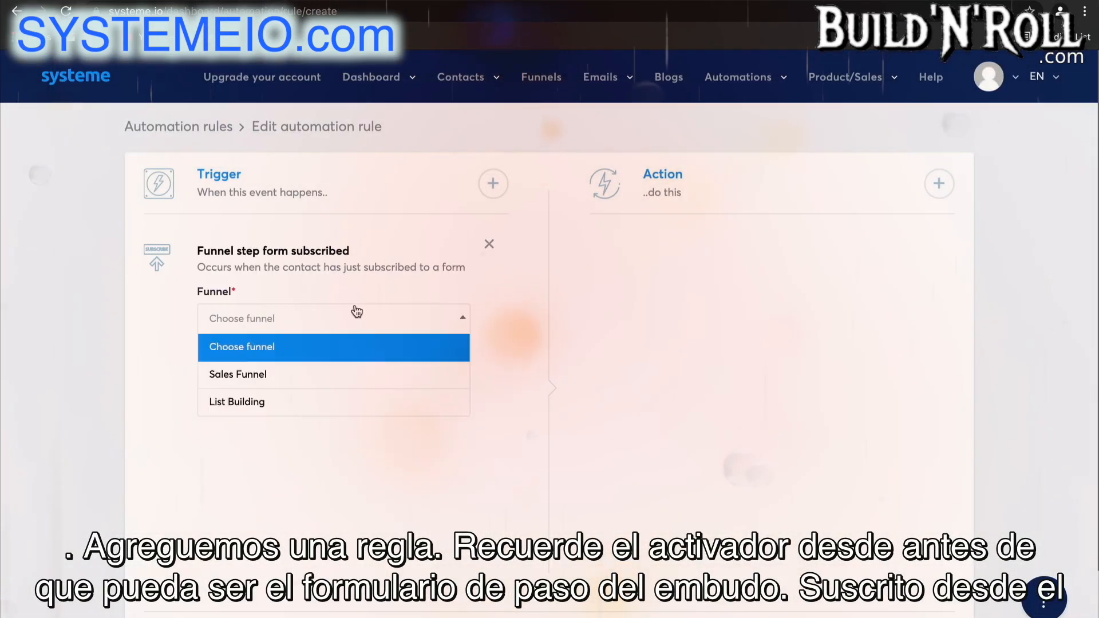
pyautogui.click(325, 374)
pyautogui.click(335, 368)
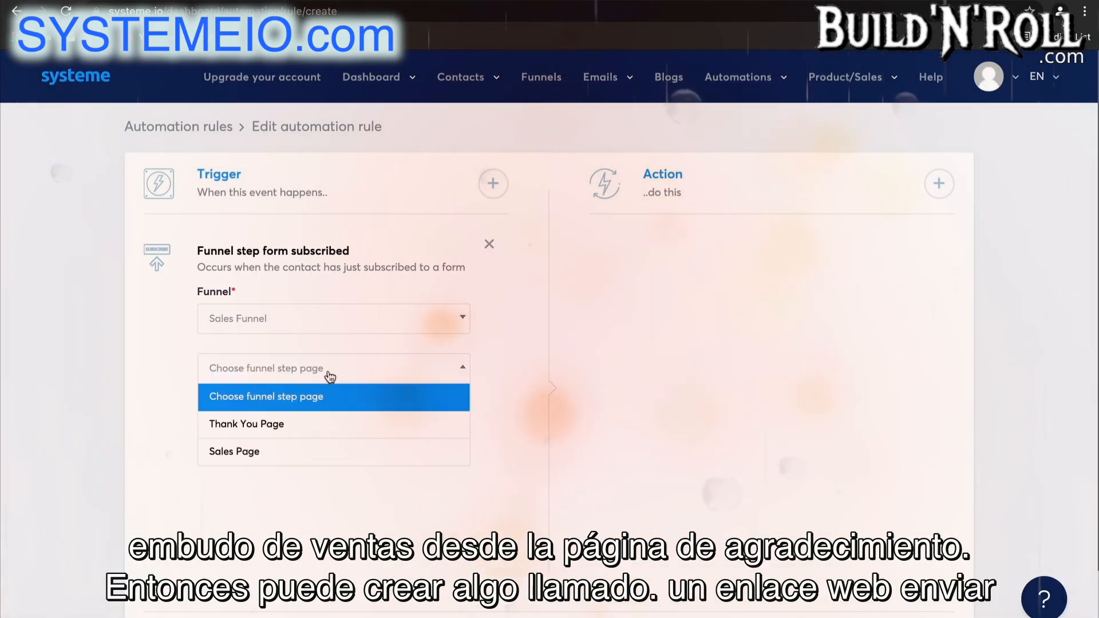
pyautogui.click(315, 427)
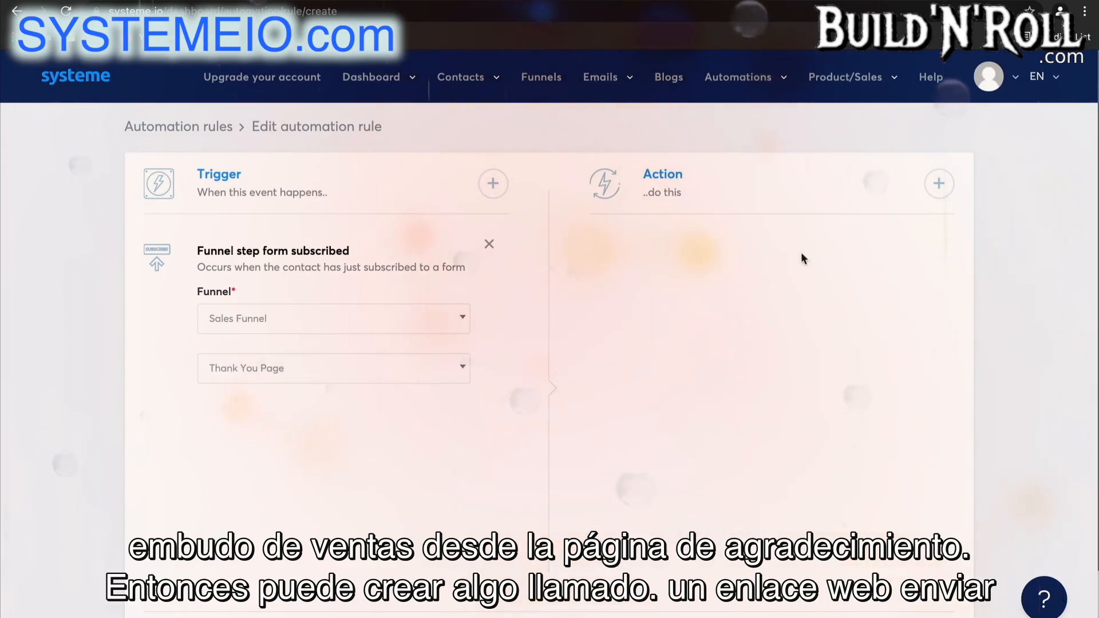
pyautogui.click(939, 184)
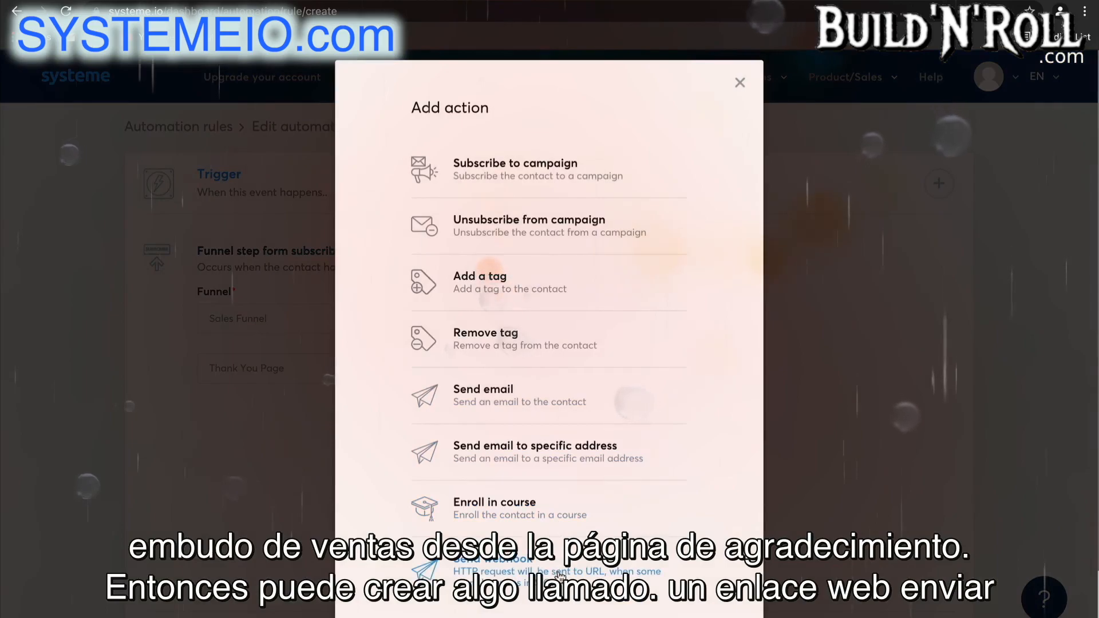
pyautogui.click(562, 574)
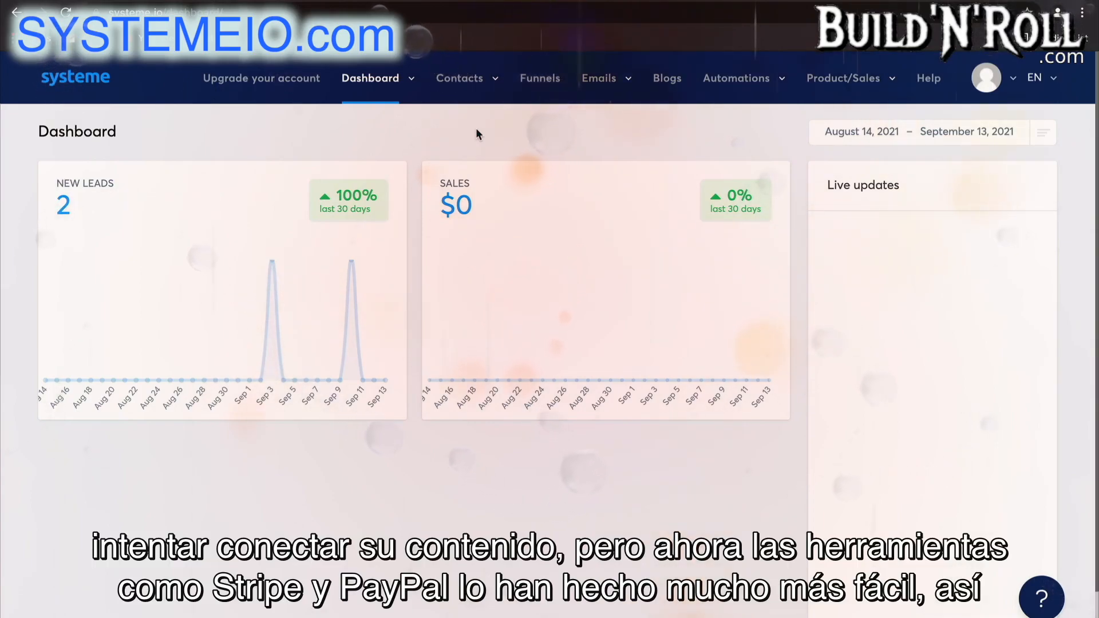
# Create a new course named "Real Estate Course", keeping the default URL path, domain, theme and font.
pyautogui.moveTo(841, 79)
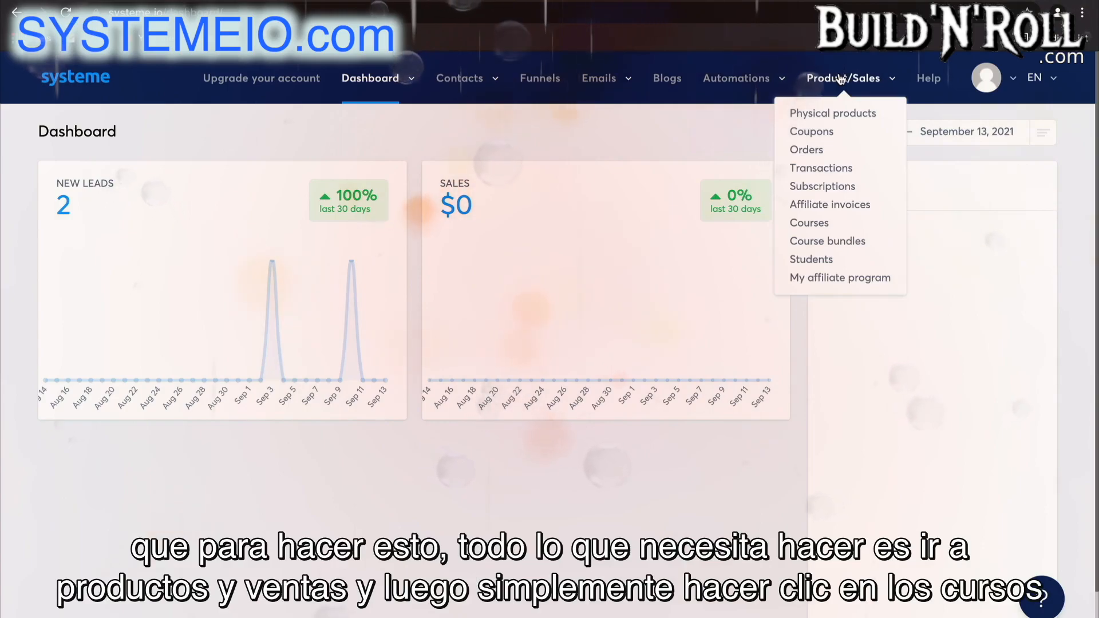
pyautogui.click(813, 223)
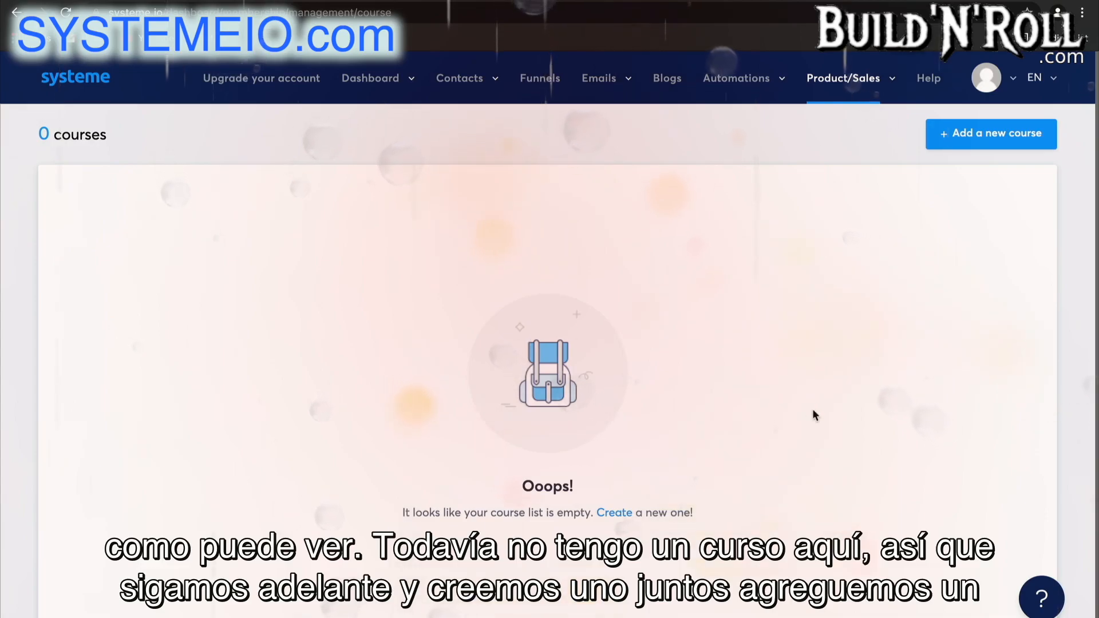
pyautogui.click(1017, 144)
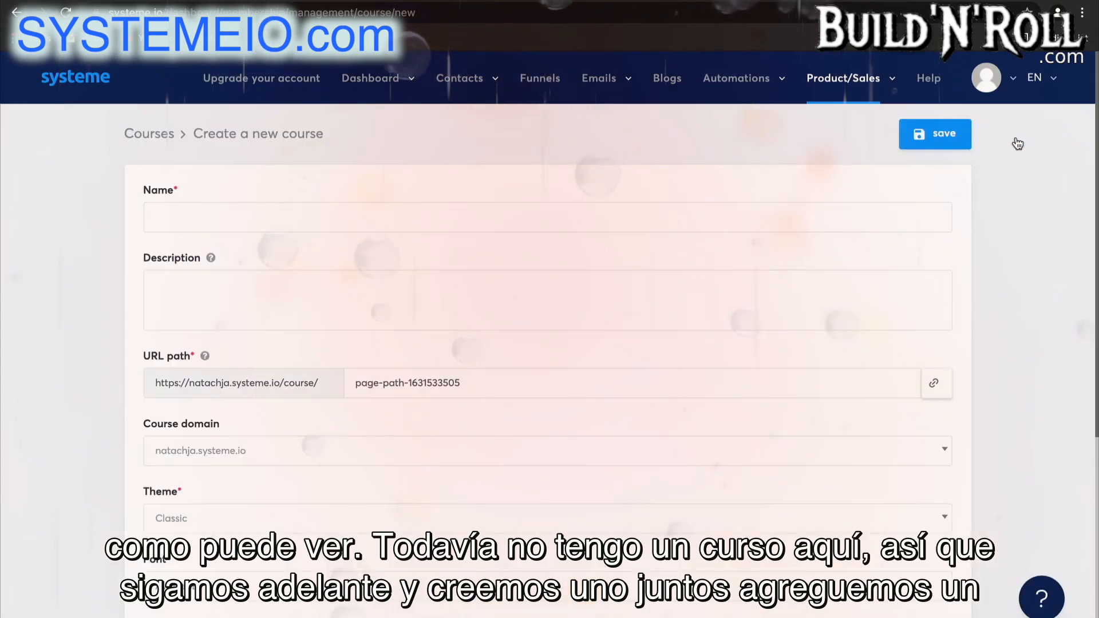
pyautogui.click(642, 213)
pyautogui.write('Real Estate Course')
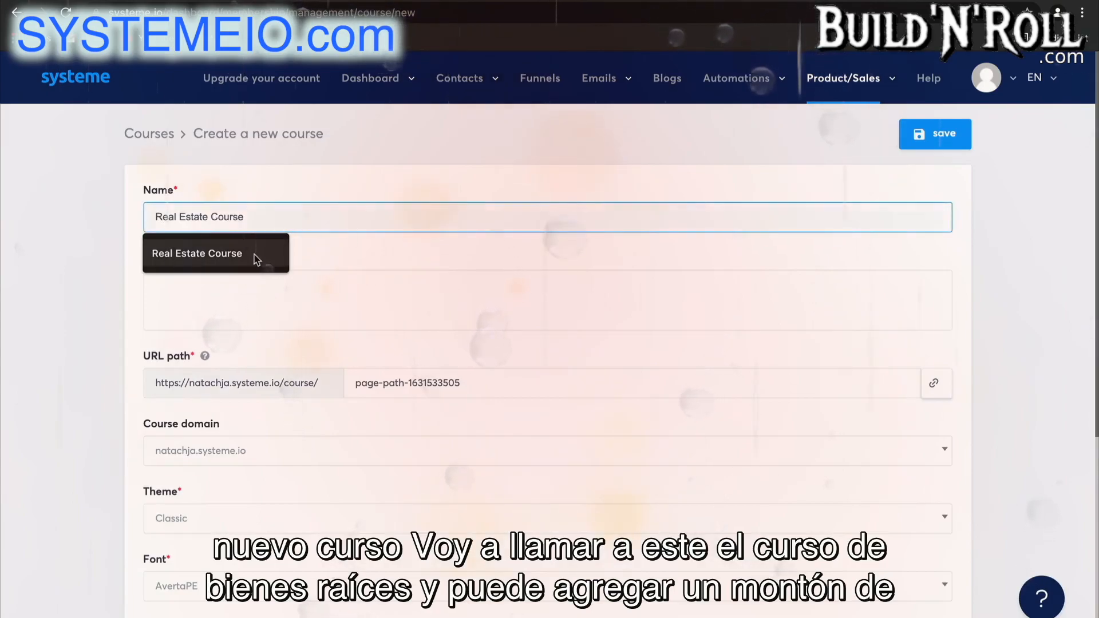
pyautogui.click(253, 253)
pyautogui.scroll(-4, 304, 299)
pyautogui.scroll(4, 304, 299)
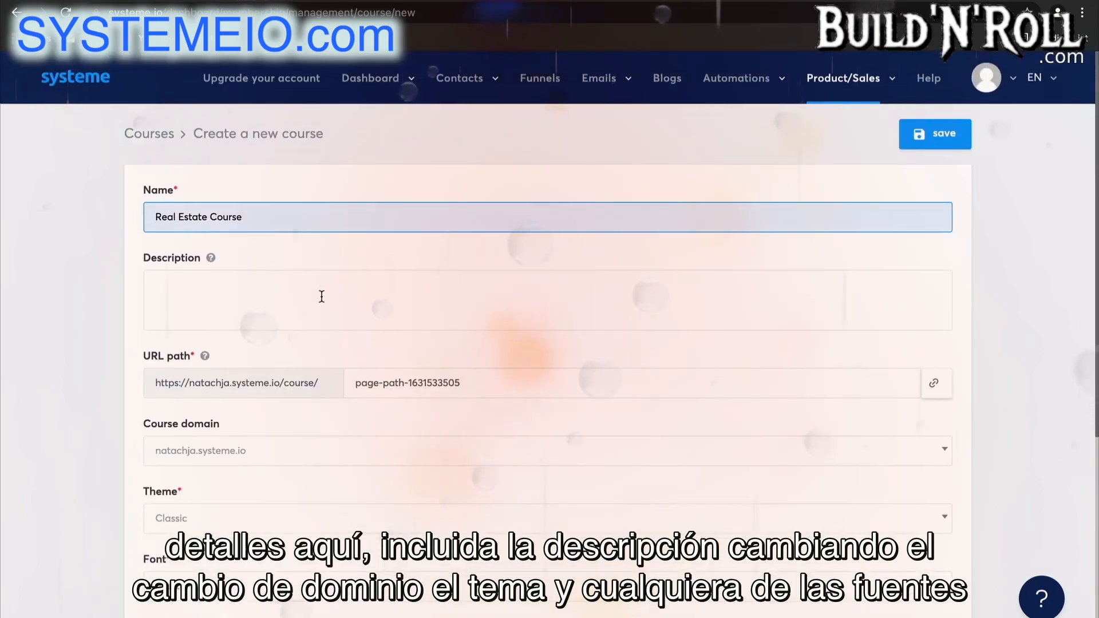
pyautogui.scroll(-3, 360, 515)
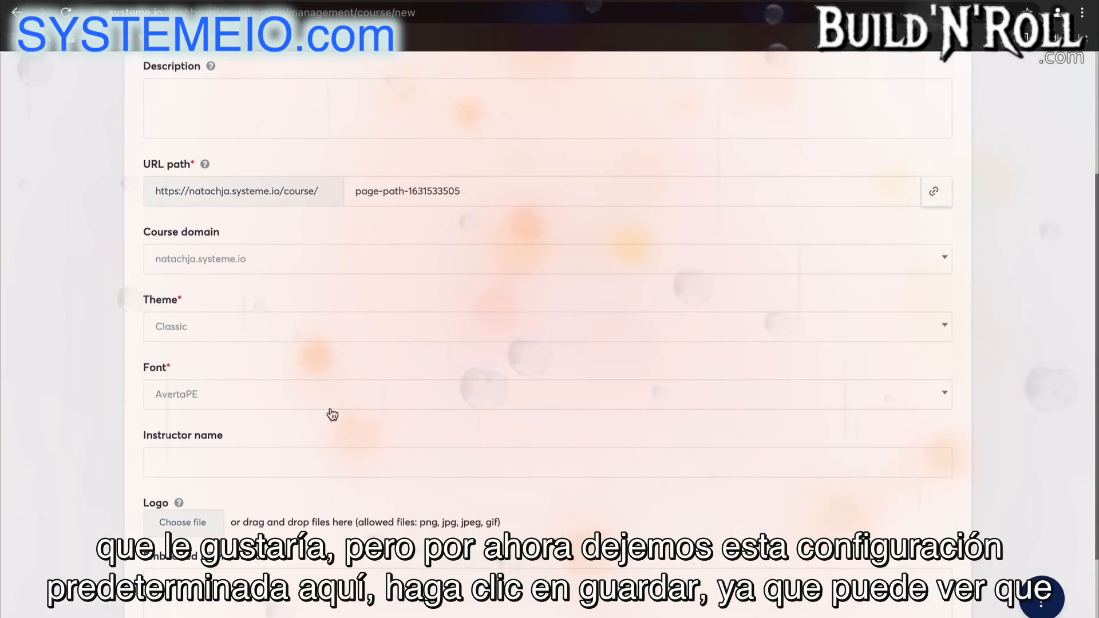
pyautogui.scroll(3, 333, 413)
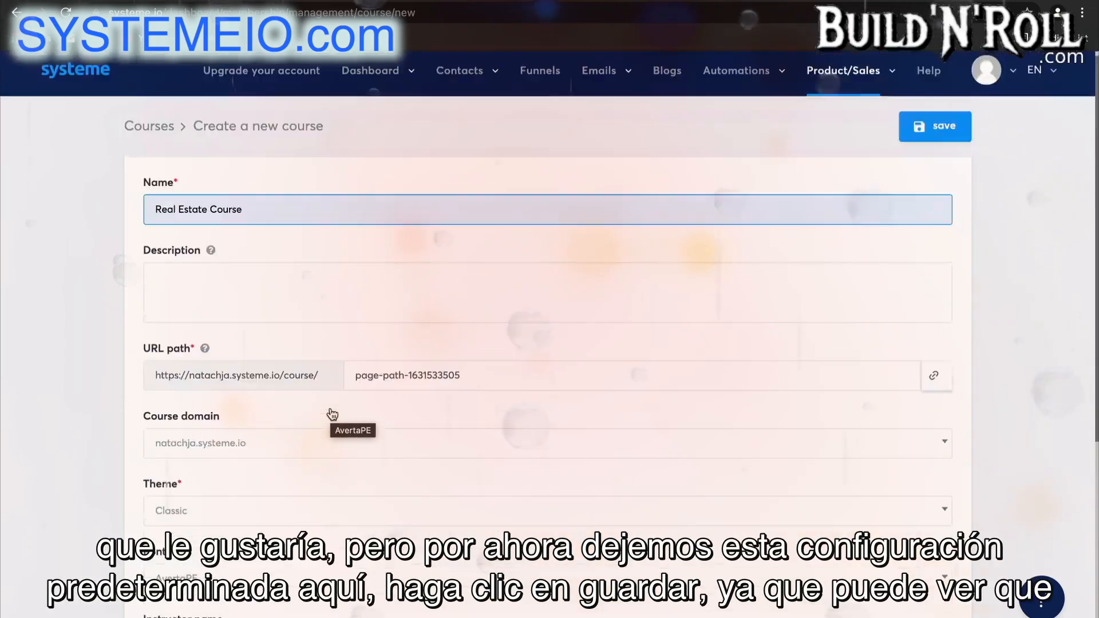
pyautogui.click(947, 136)
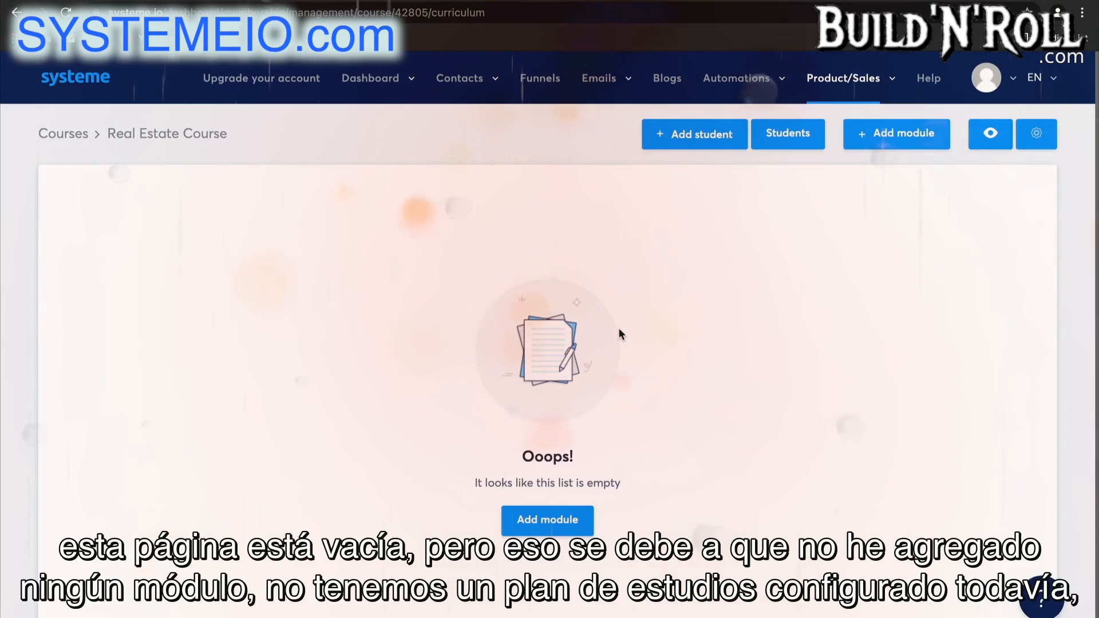
# Add a module named "Module 1" to the Real Estate Course.
pyautogui.click(558, 522)
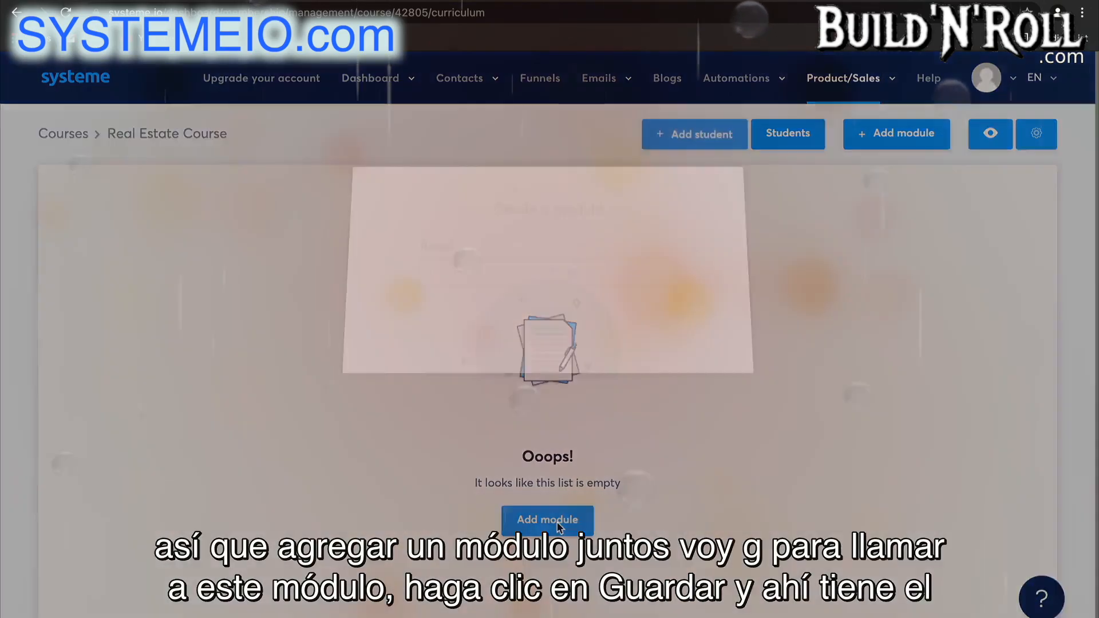
pyautogui.write('Module 1')
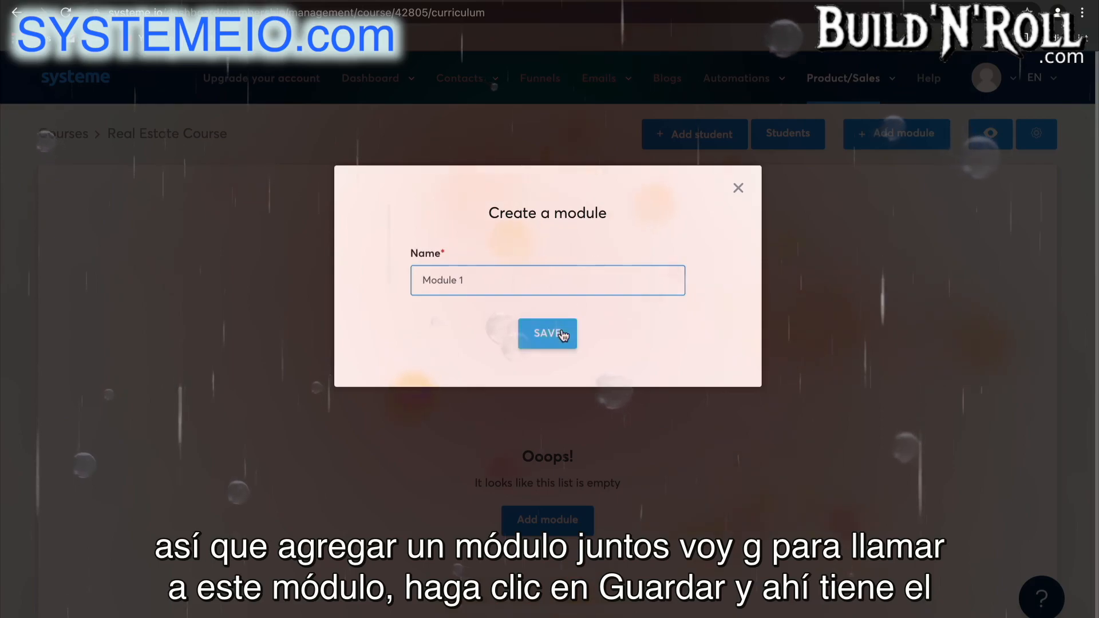
pyautogui.click(563, 336)
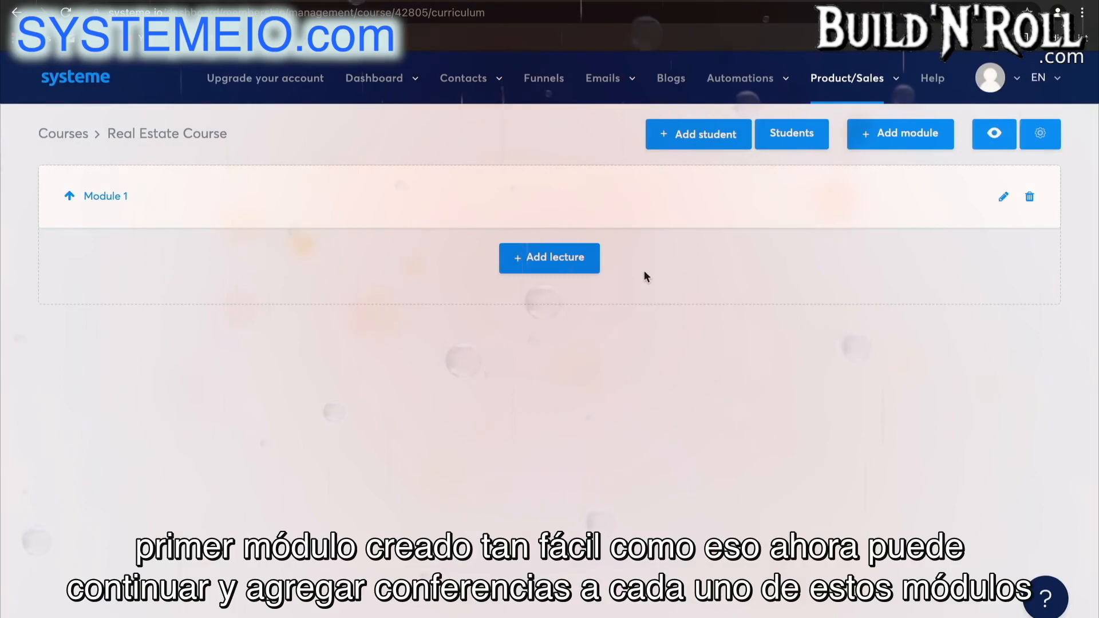
# Start a new lecture in Module 1 and name it "Chapter 1 - The foundations".
pyautogui.click(567, 260)
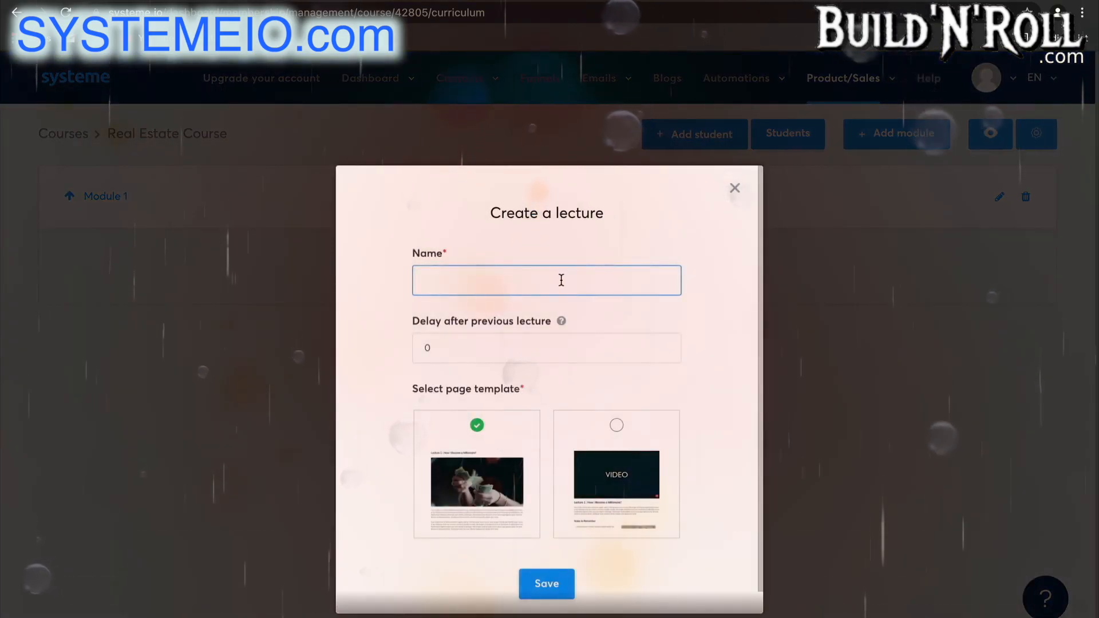
pyautogui.write('C')
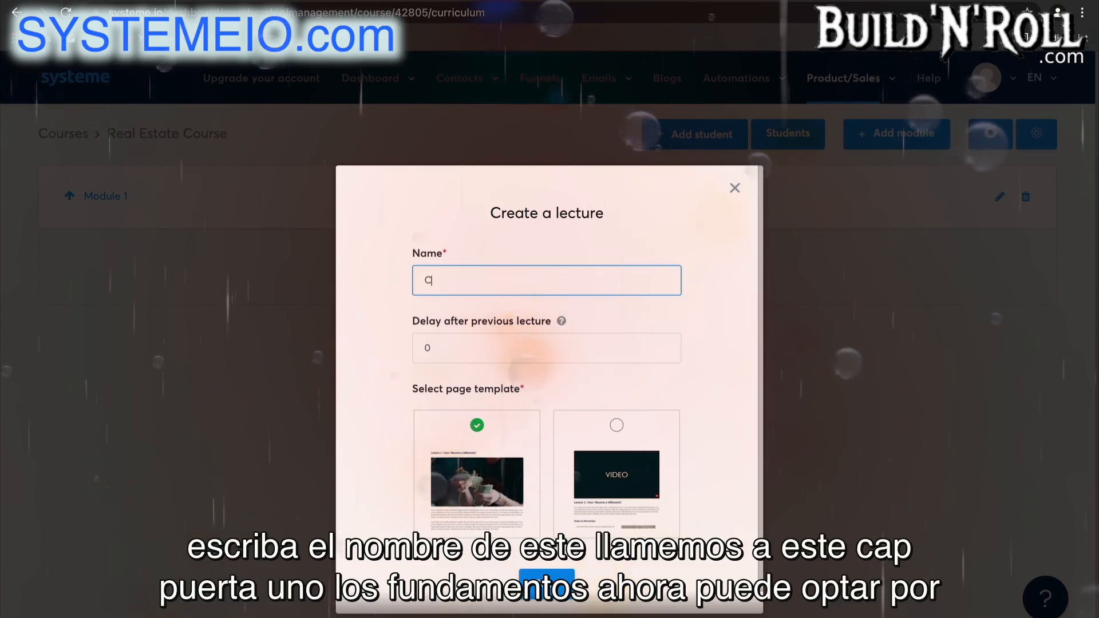
pyautogui.write('hapt')
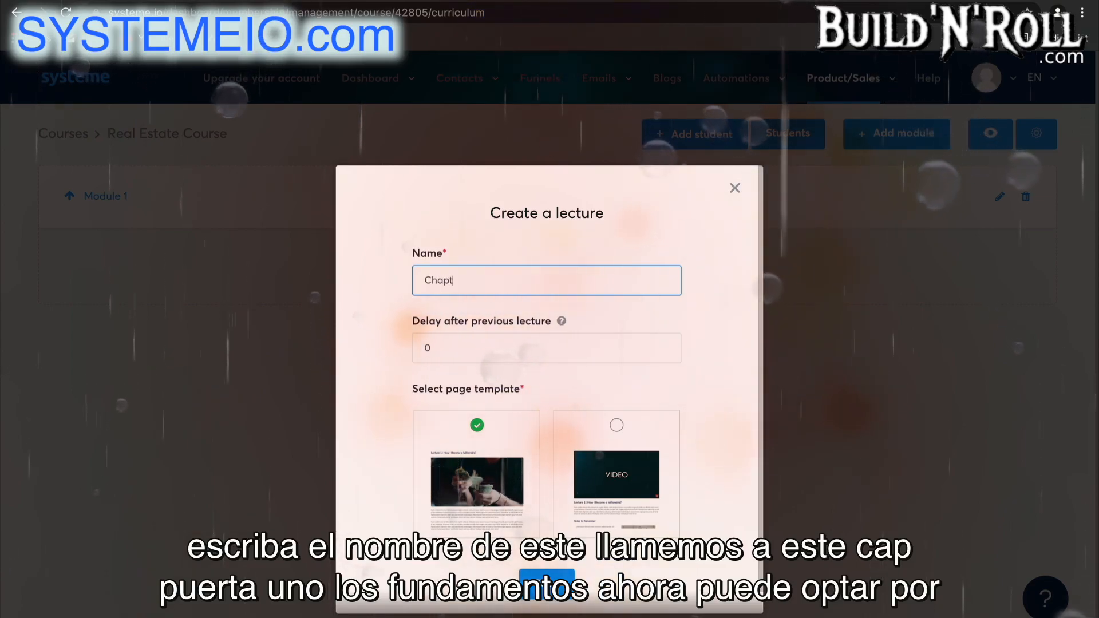
pyautogui.write('er 1 - The')
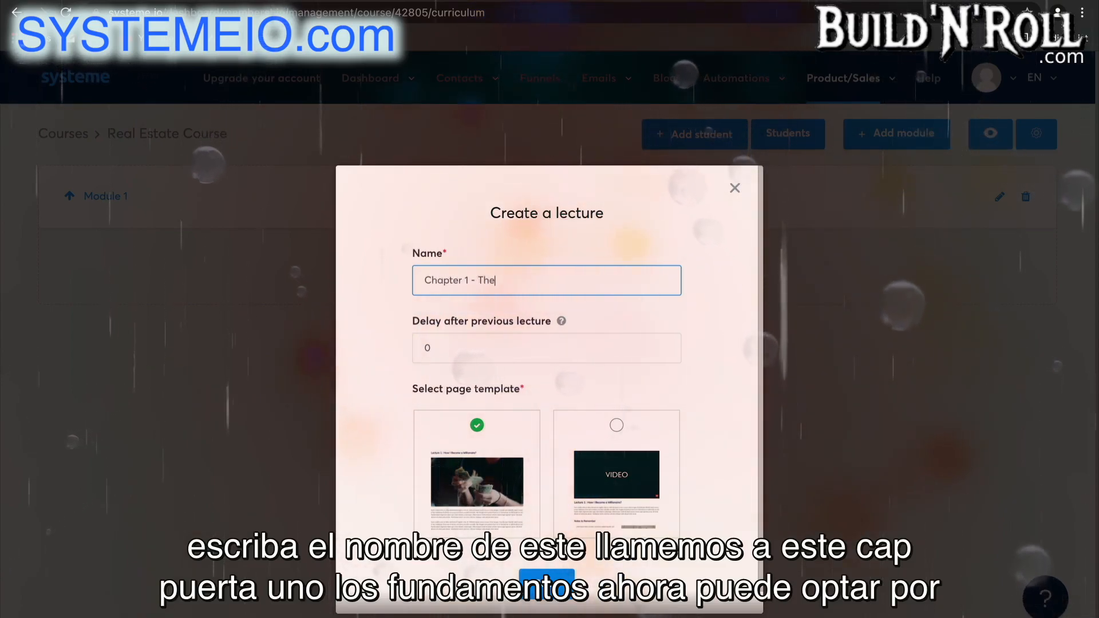
pyautogui.write(' foundations')
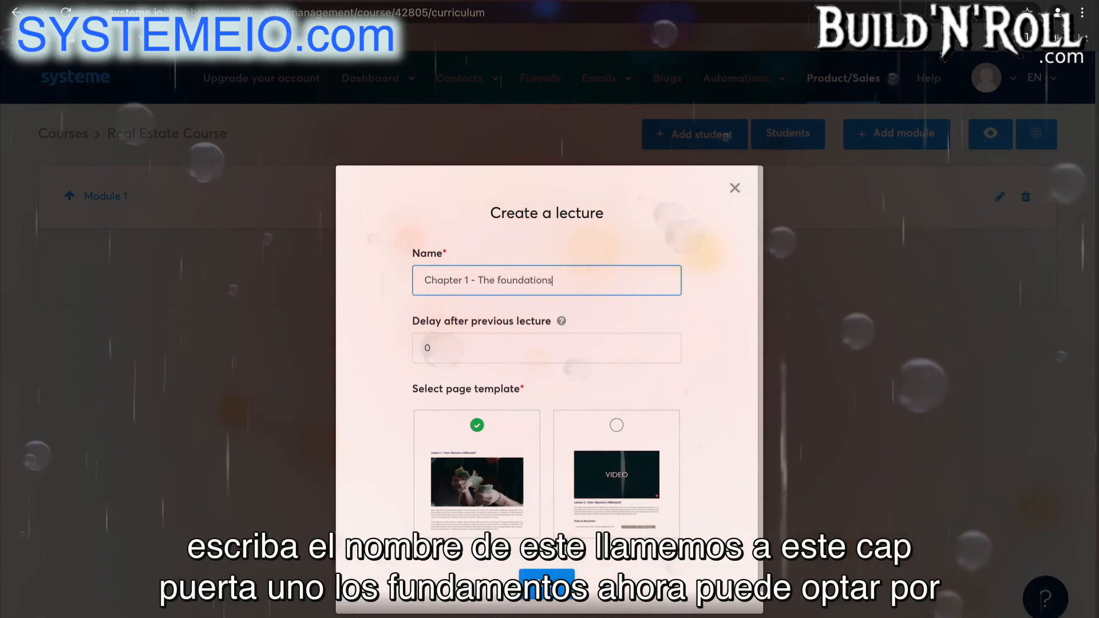
# Set the delay after the previous lecture to 7, choose the video page template and save the lecture.
pyautogui.click(558, 352)
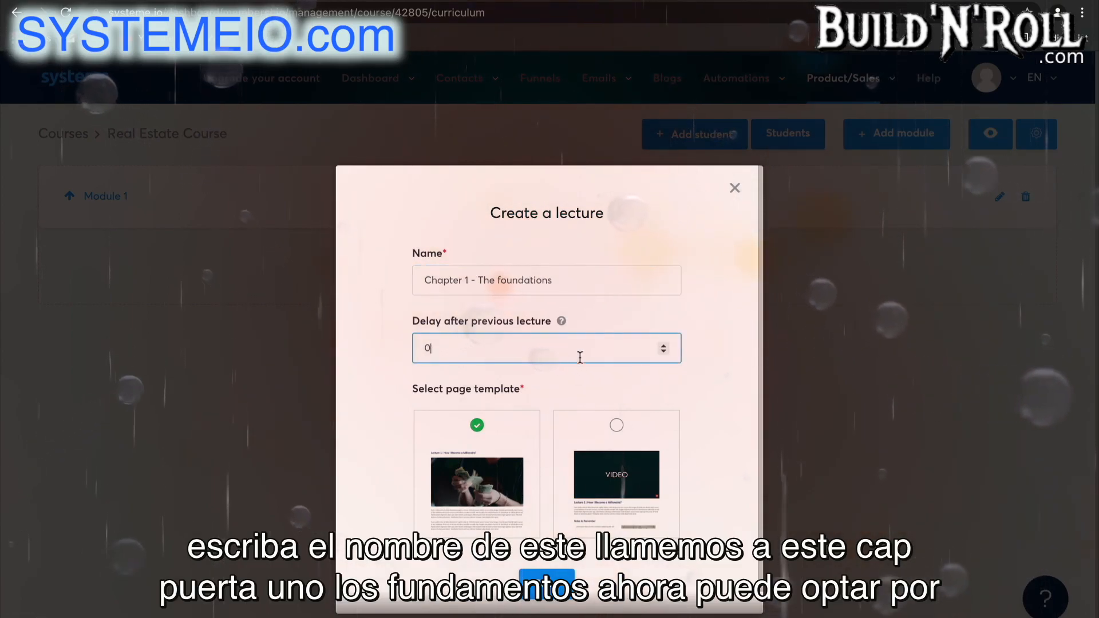
pyautogui.click(665, 345)
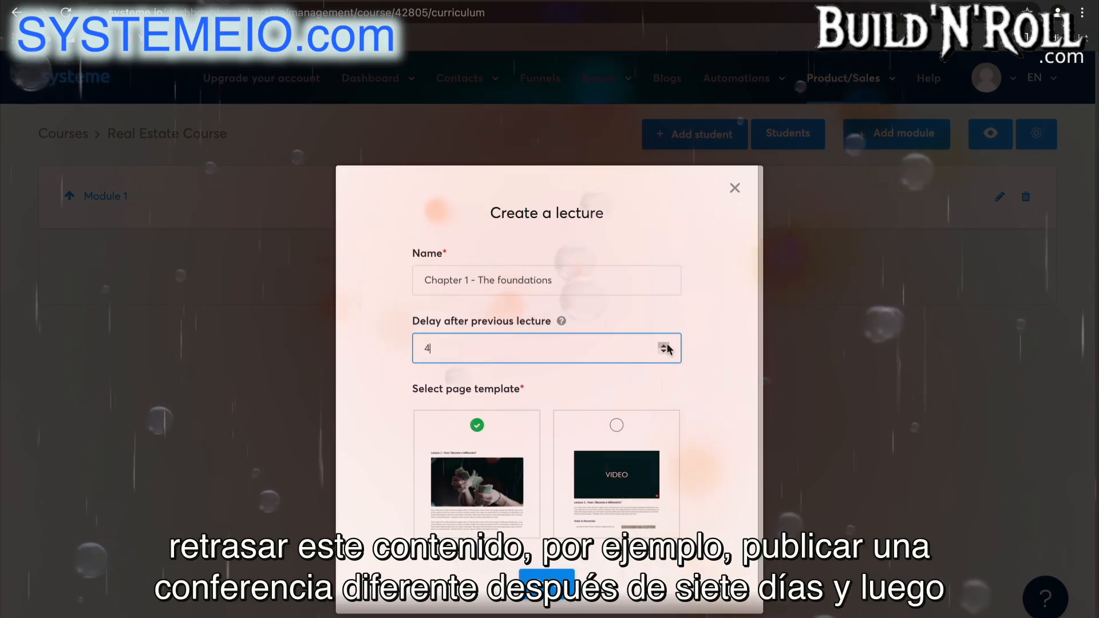
pyautogui.click(665, 345)
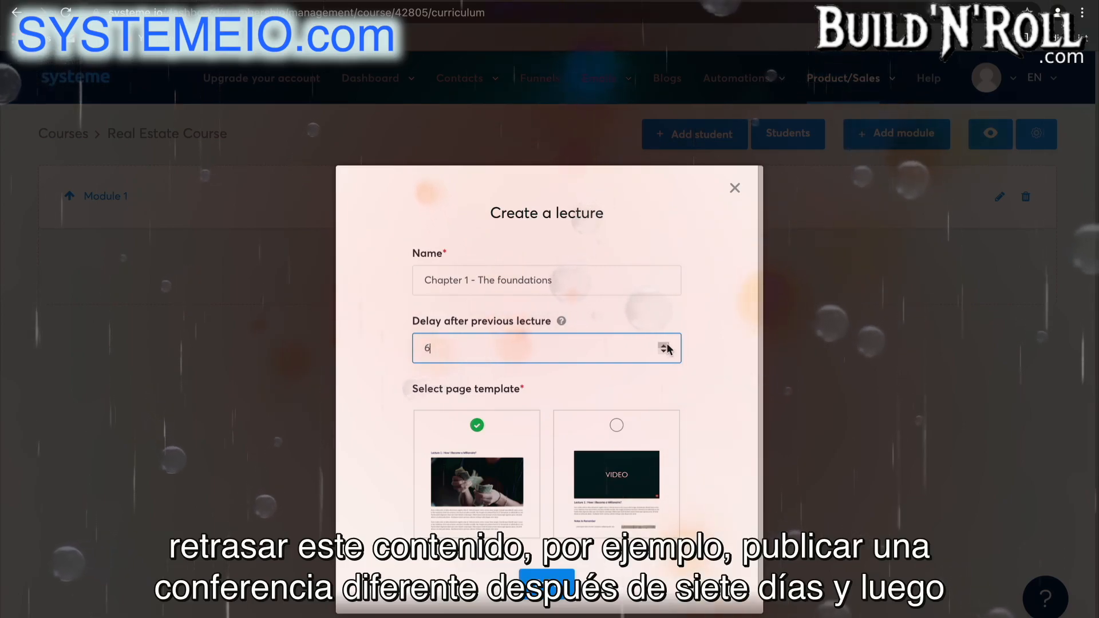
pyautogui.click(707, 365)
pyautogui.scroll(-1, 666, 444)
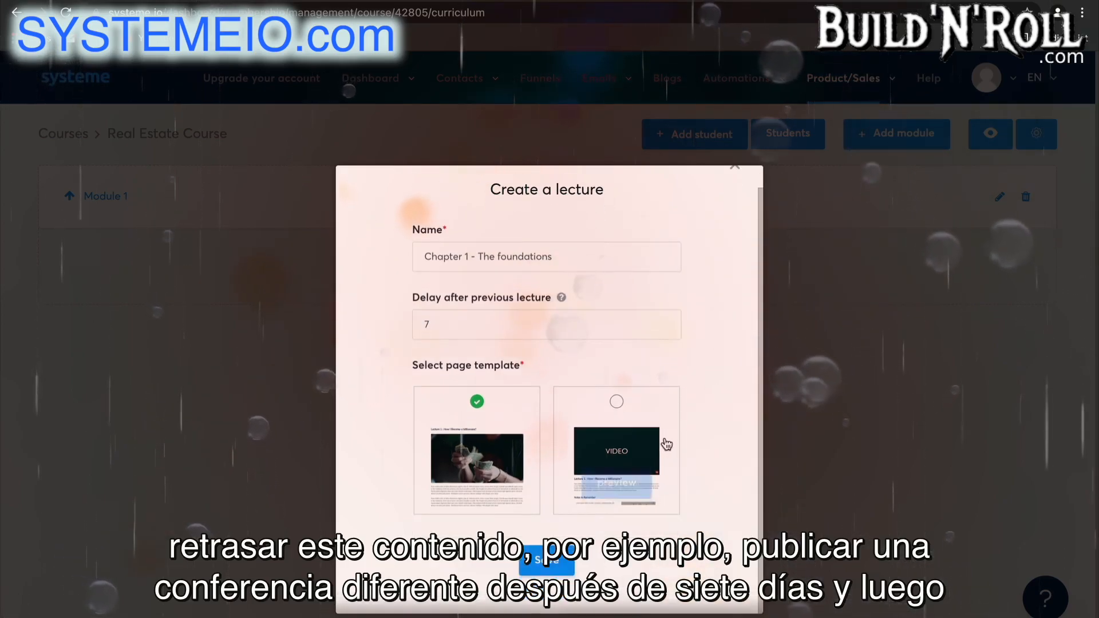
pyautogui.click(617, 403)
pyautogui.click(553, 567)
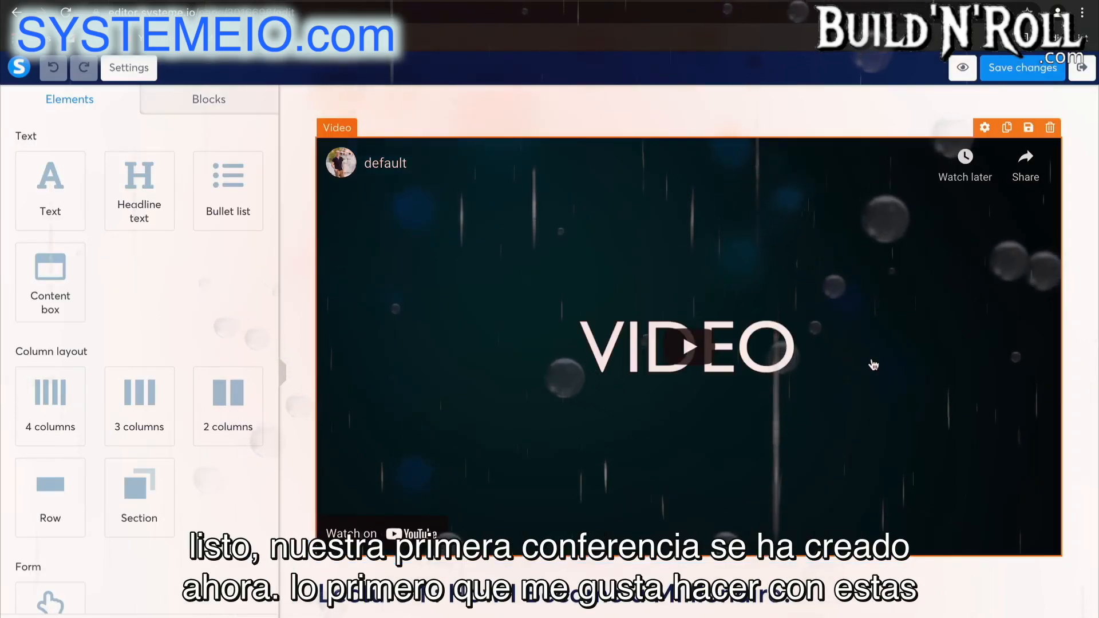
# Move the "Lecture 1 : How I Became a Millionaire?" headline above the video.
pyautogui.scroll(-4, 874, 365)
pyautogui.scroll(3, 873, 364)
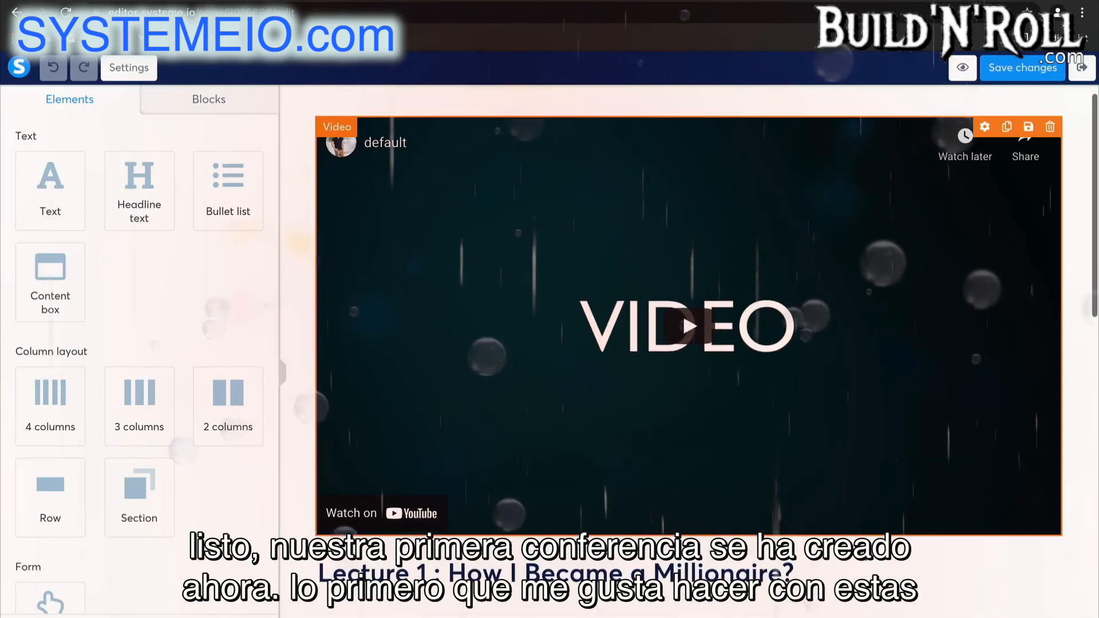
pyautogui.moveTo(830, 569); pyautogui.dragTo(813, 141)
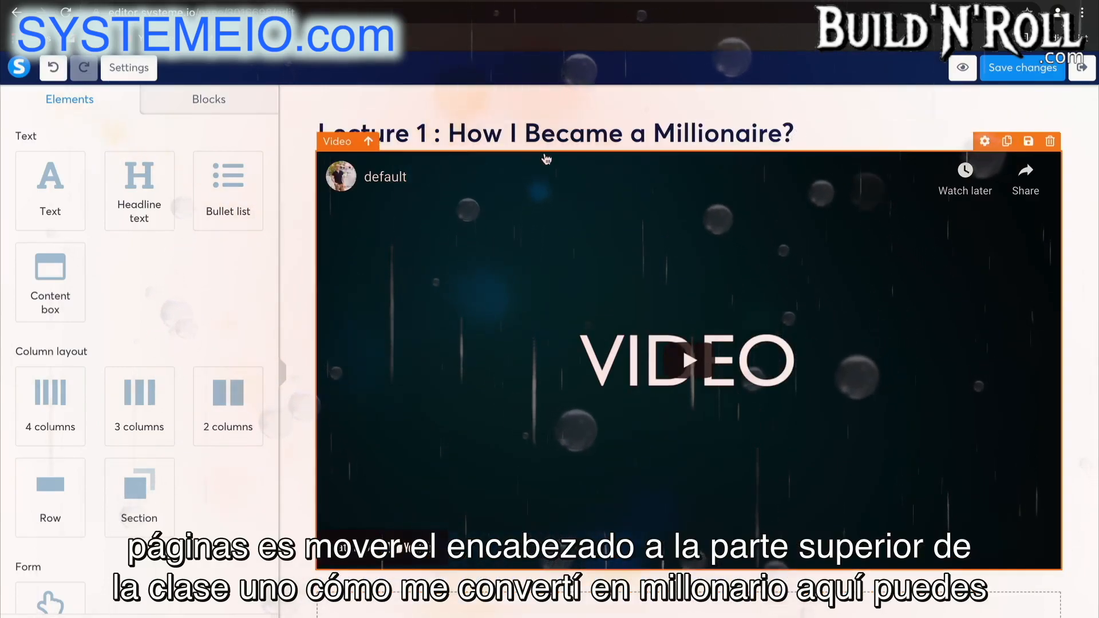
# Replace the placeholder paragraph below the video with the text "Resources:".
pyautogui.scroll(-2, 695, 155)
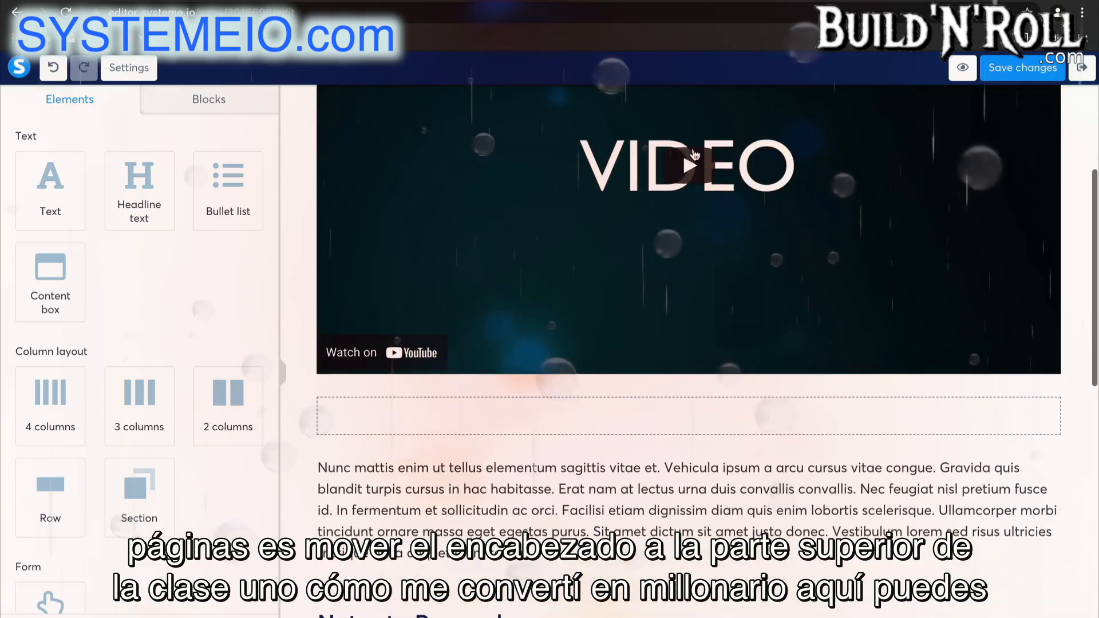
pyautogui.scroll(3, 694, 156)
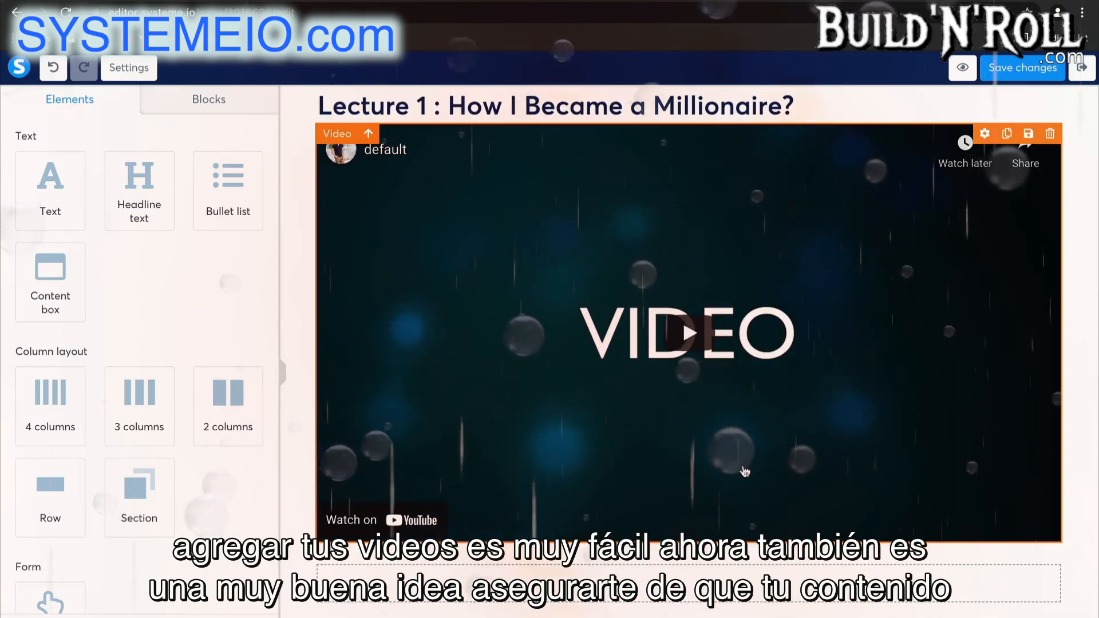
pyautogui.scroll(-4, 859, 444)
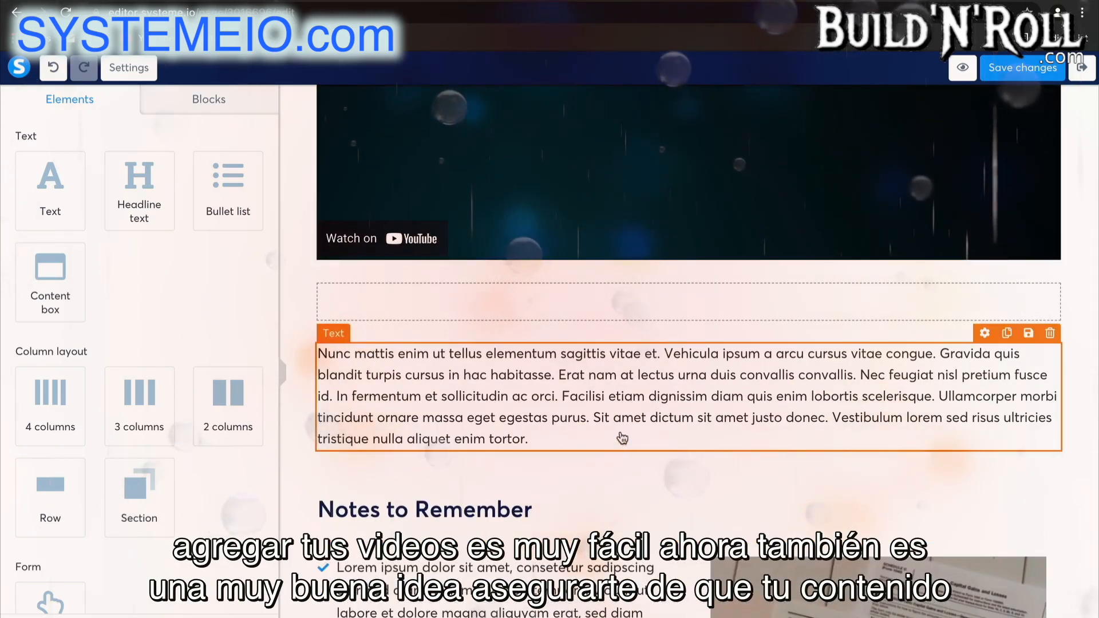
pyautogui.click(522, 441)
pyautogui.hotkey('ctrl', 'a')
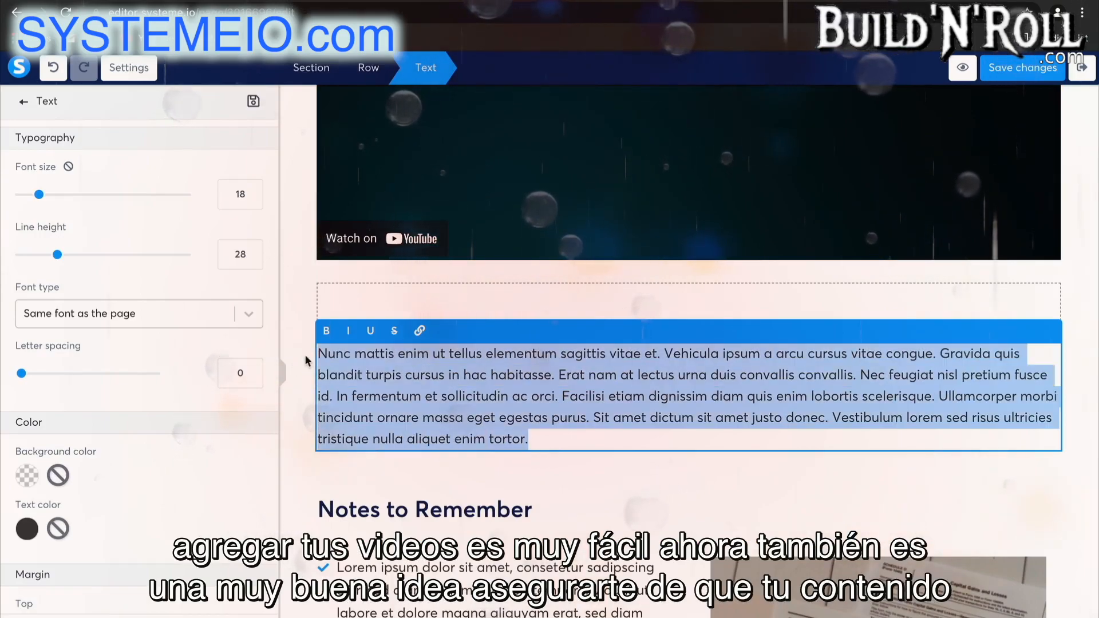
pyautogui.press('BackSpace')
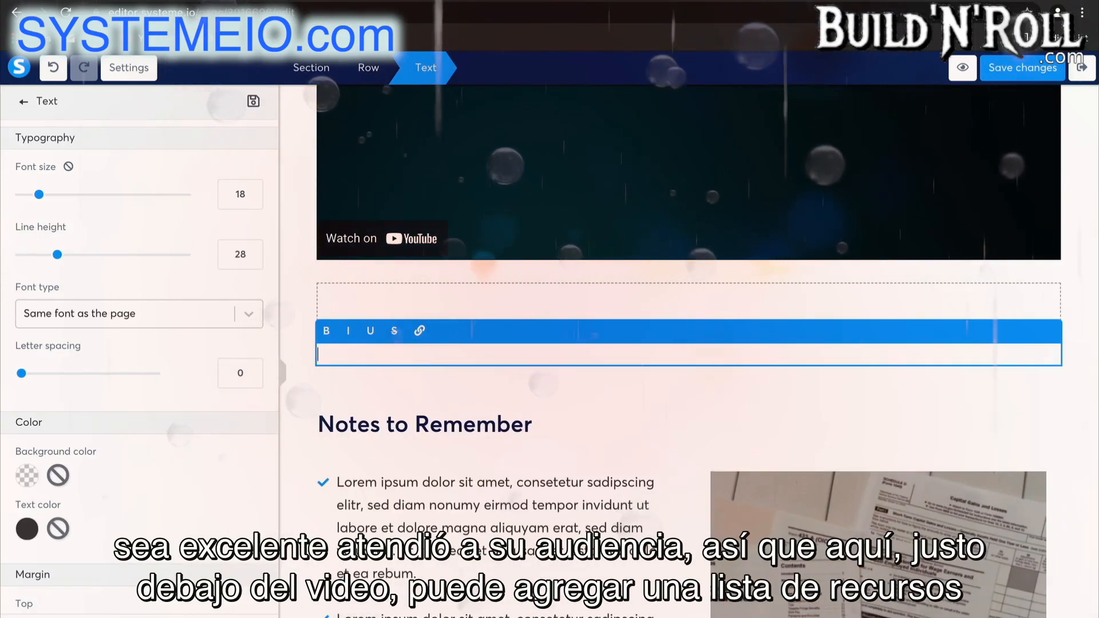
pyautogui.write('Resources')
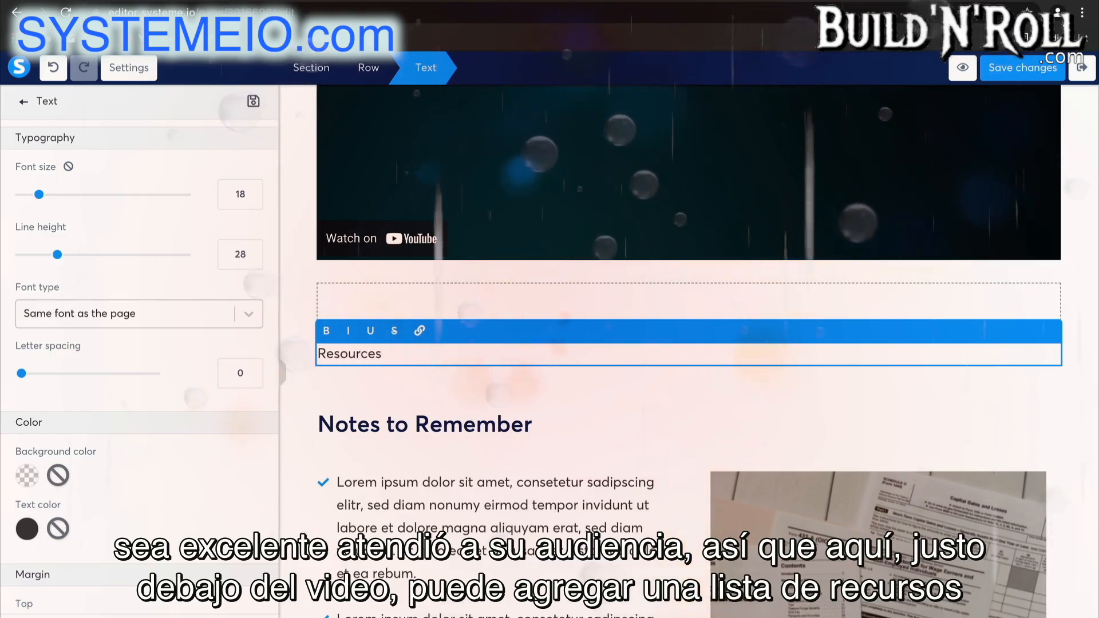
pyautogui.write(':')
pyautogui.click(418, 384)
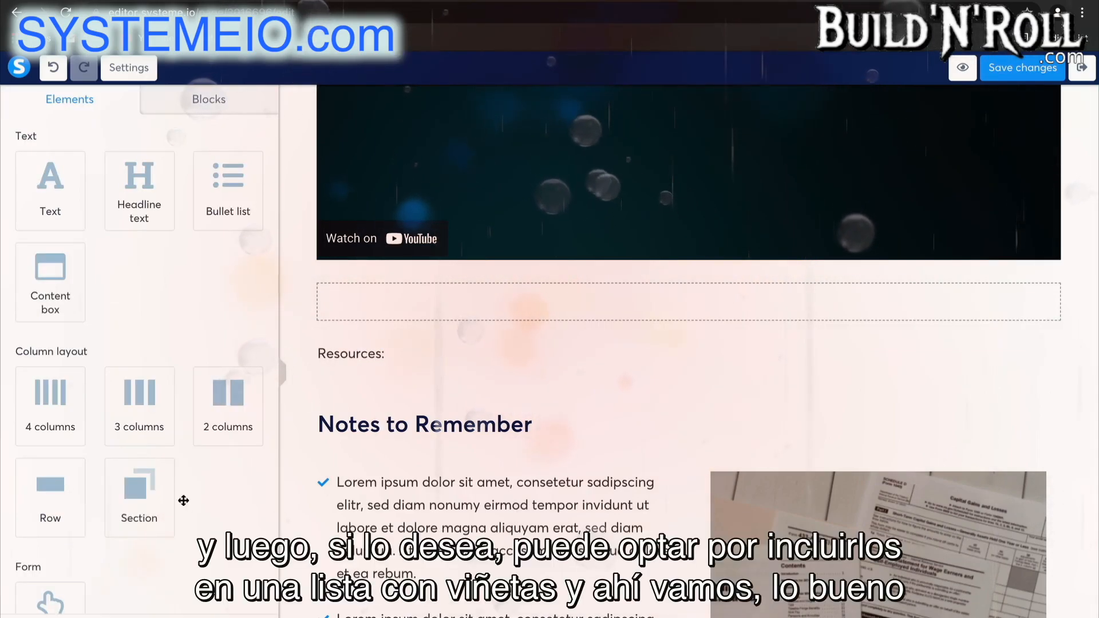
# Add a bullet list directly below the "Resources:" text.
pyautogui.scroll(-4, 172, 486)
pyautogui.scroll(3, 187, 544)
pyautogui.scroll(2, 229, 286)
pyautogui.moveTo(232, 197); pyautogui.dragTo(366, 366)
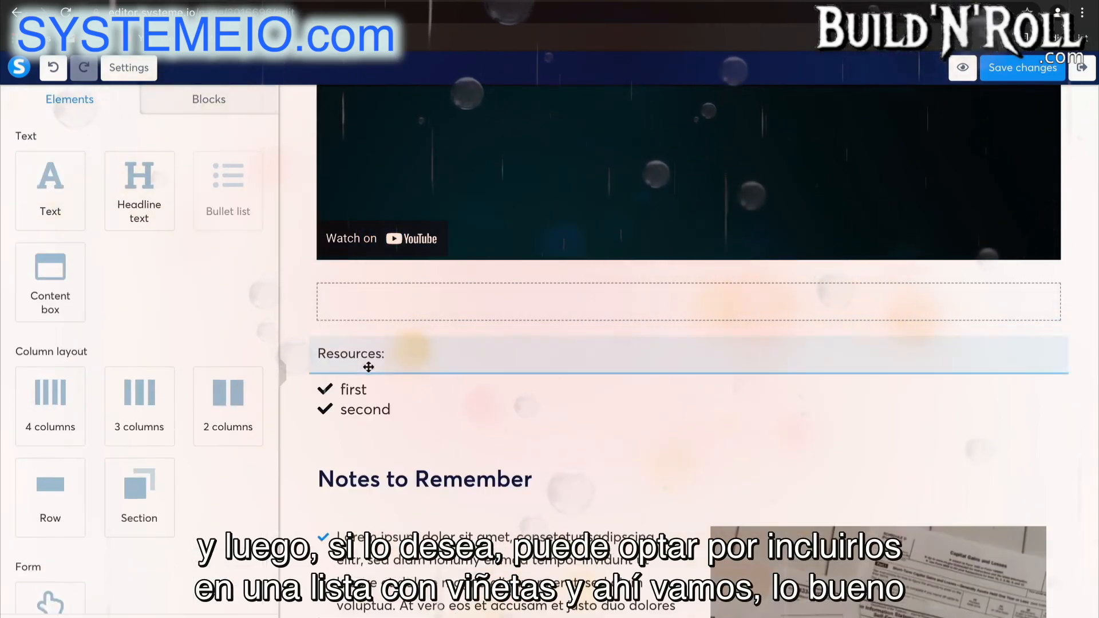
# Set the icon color of the new bullet list under "Resources:" to orange (F5A623).
pyautogui.click(352, 391)
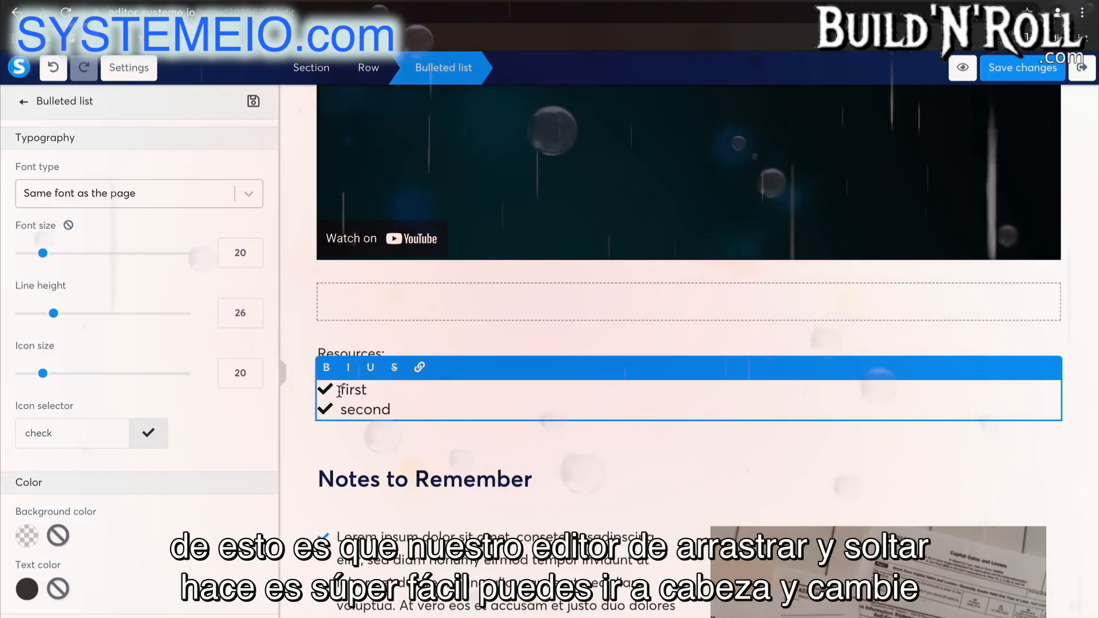
pyautogui.scroll(-4, 158, 519)
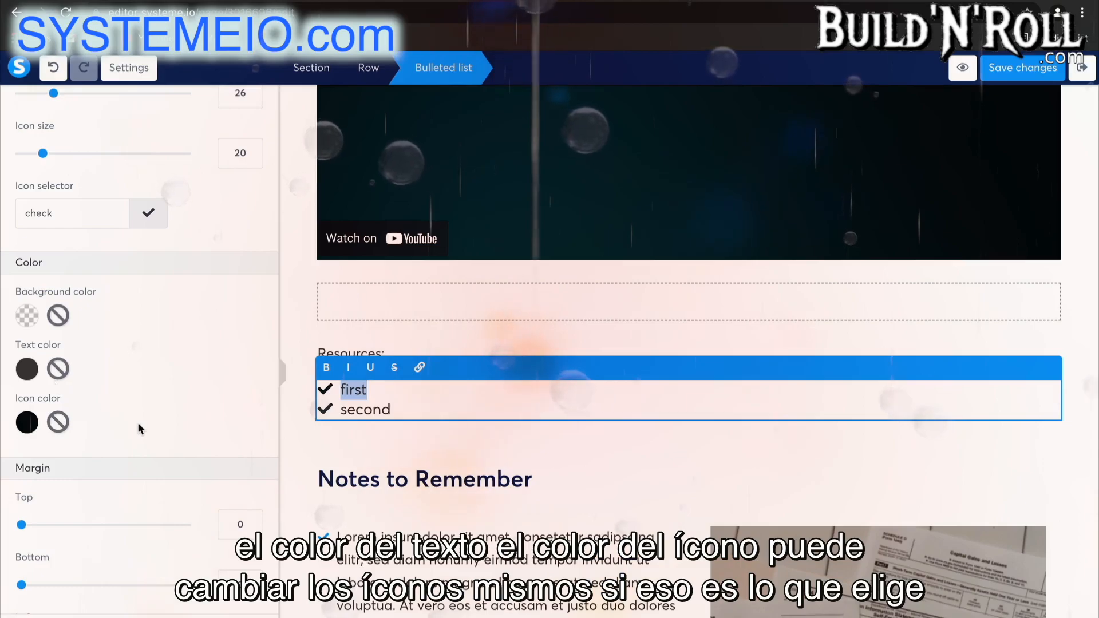
pyautogui.scroll(-3, 138, 422)
pyautogui.scroll(3, 138, 422)
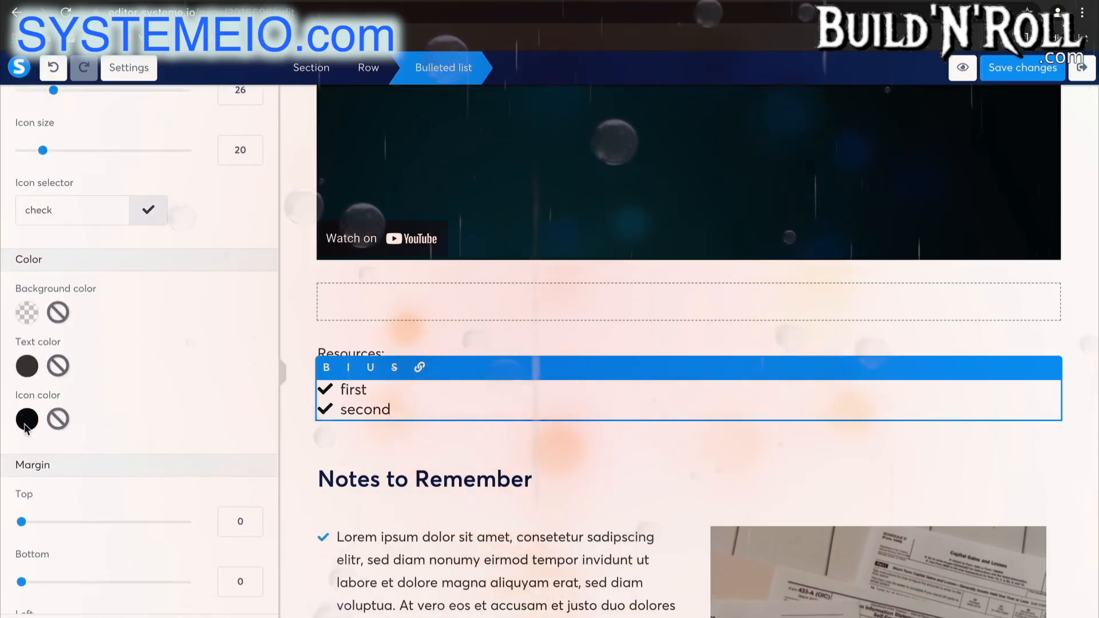
pyautogui.click(26, 420)
pyautogui.click(136, 556)
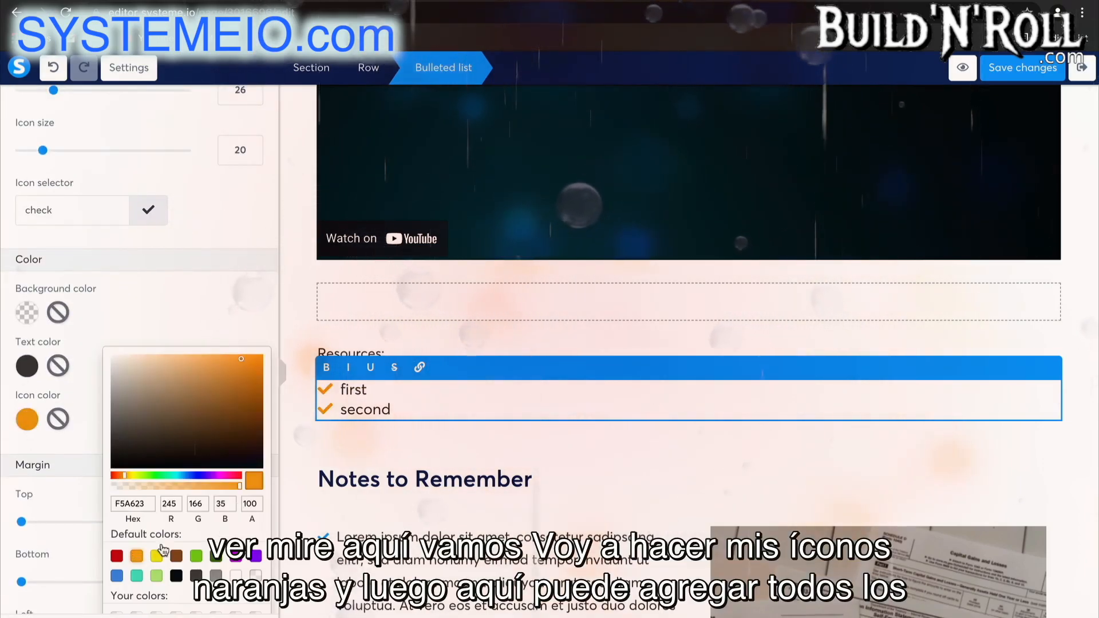
# Save the Lecture 1 page with its orange-icon resource list and exit the editor to the course curriculum.
pyautogui.click(437, 465)
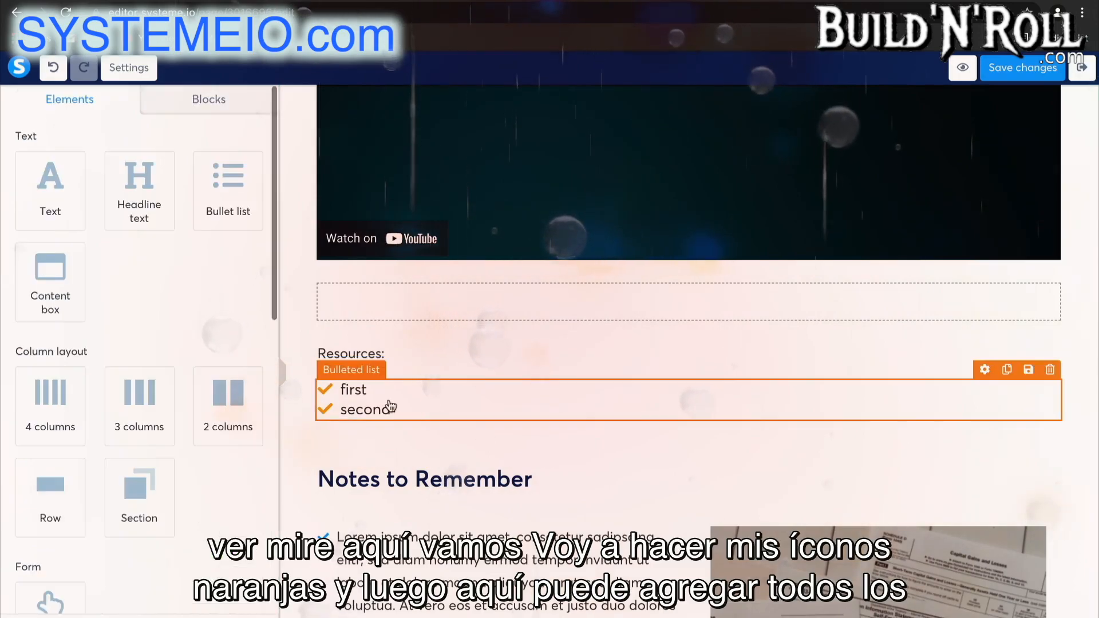
pyautogui.doubleClick(391, 398)
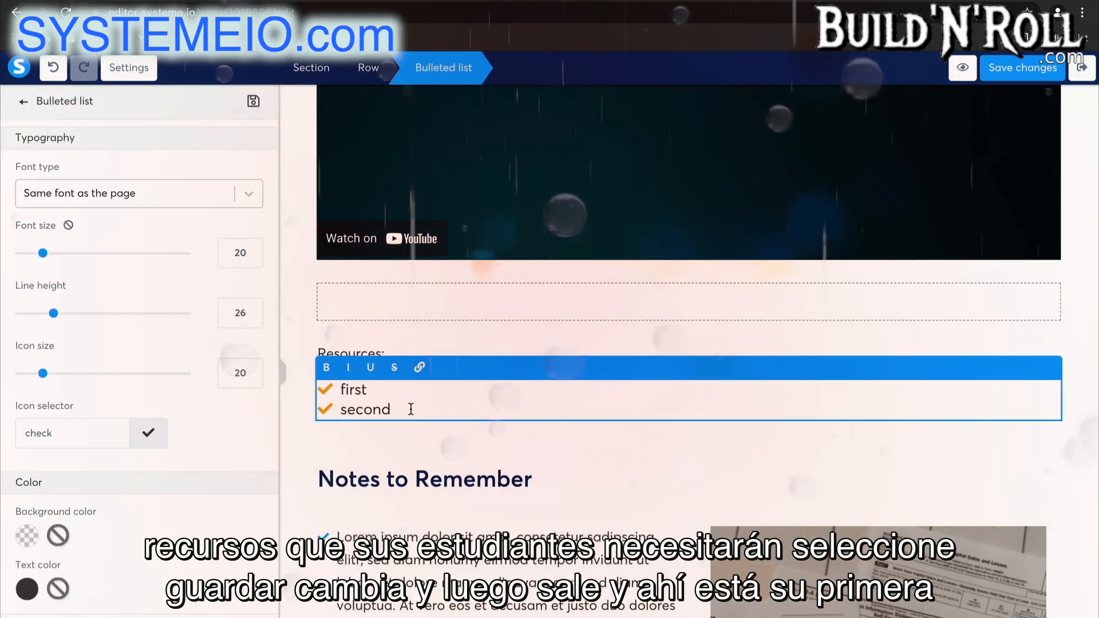
pyautogui.scroll(5, 539, 374)
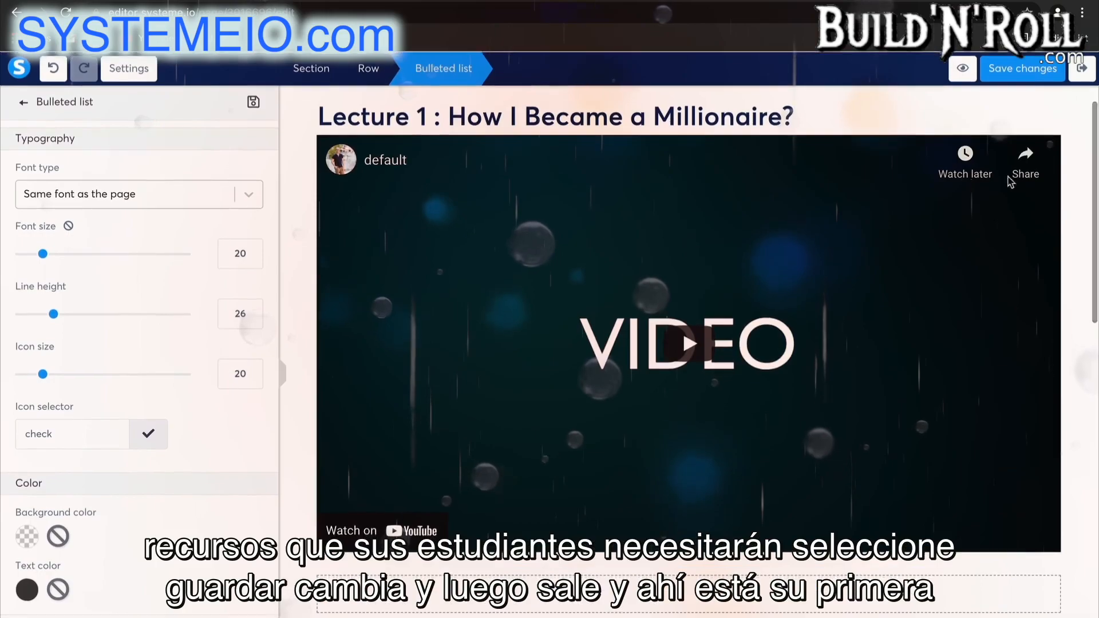
pyautogui.click(1028, 74)
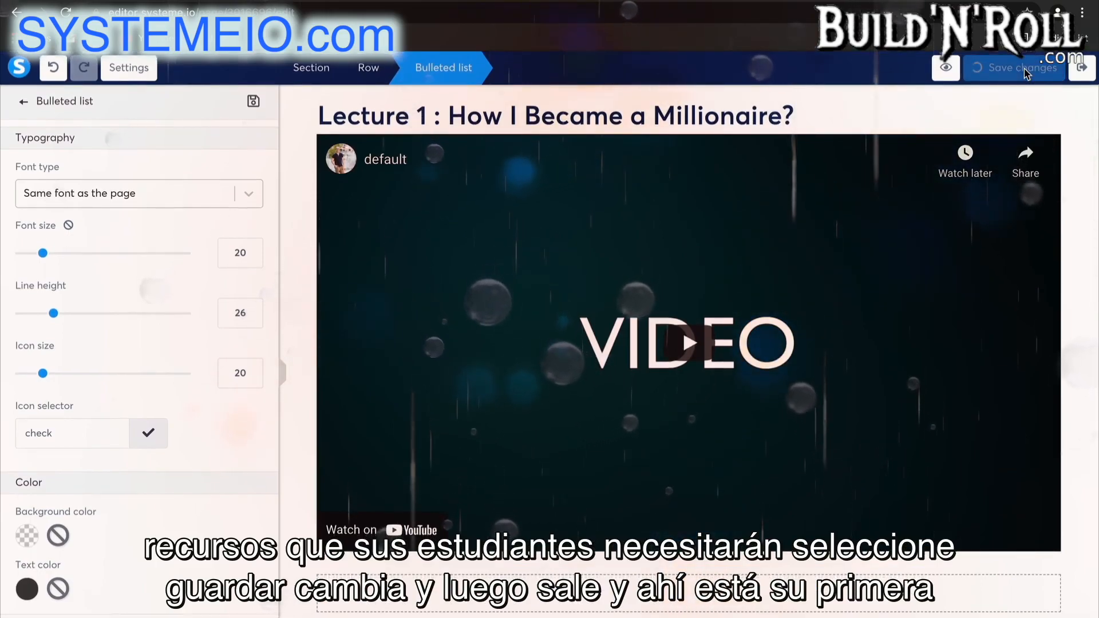
pyautogui.click(1079, 71)
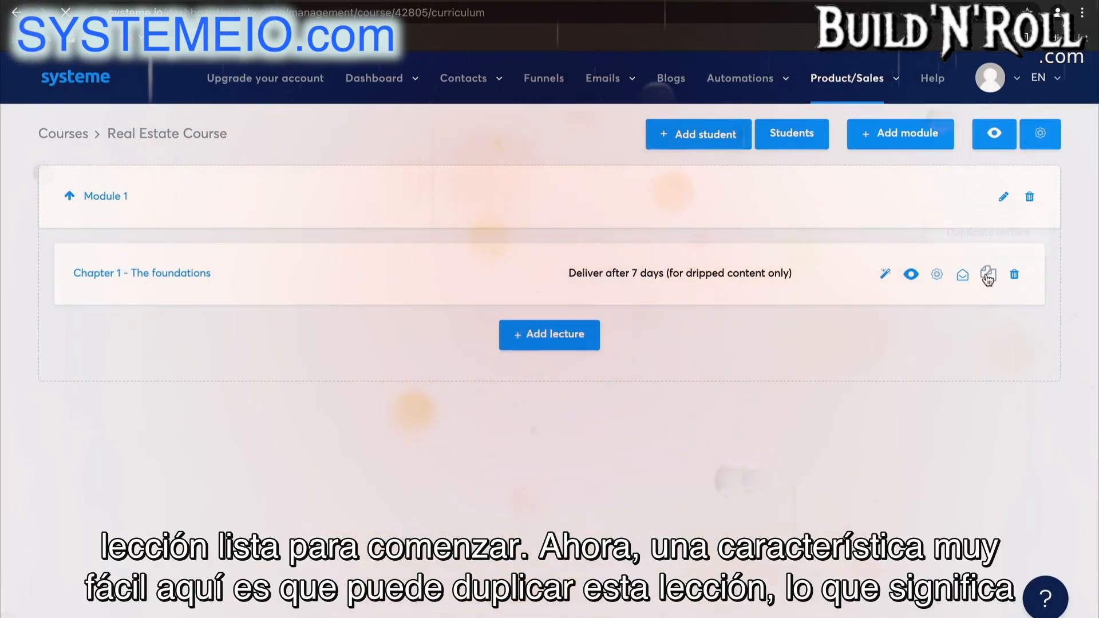
# Duplicate the "Chapter 1 - The foundations" lecture and change the lecture number in the copy's page headline to 2.
pyautogui.click(989, 275)
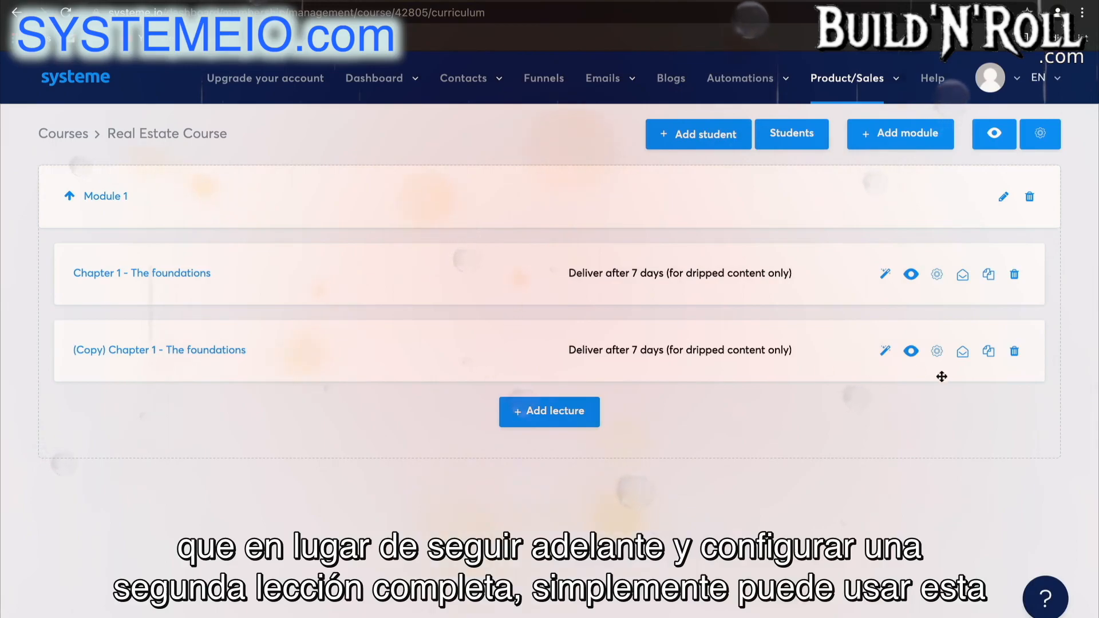
pyautogui.click(885, 351)
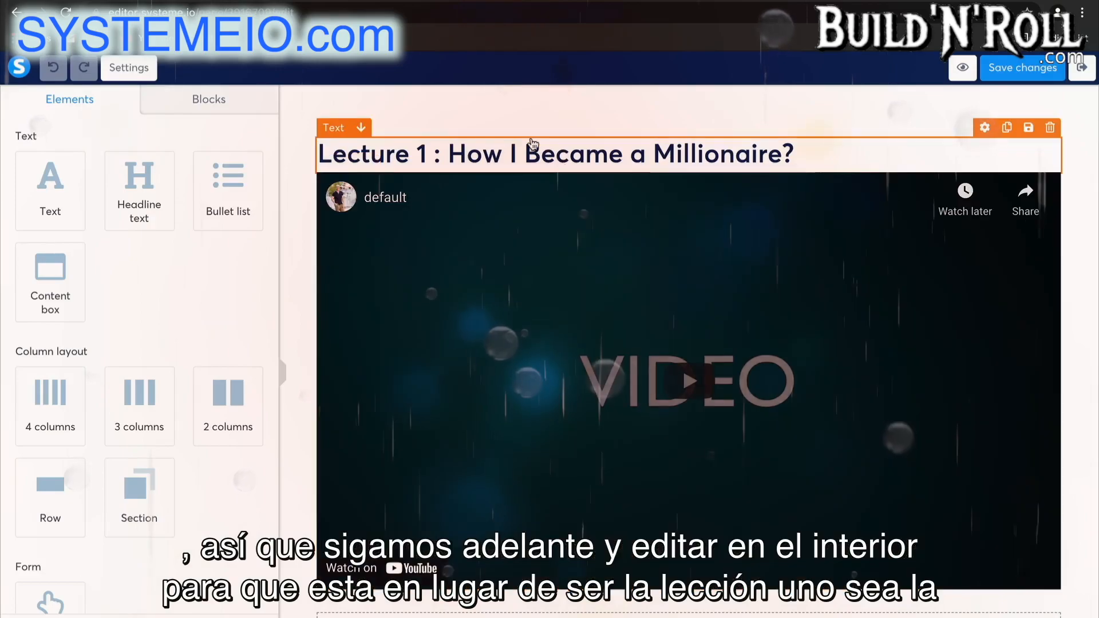
pyautogui.click(533, 146)
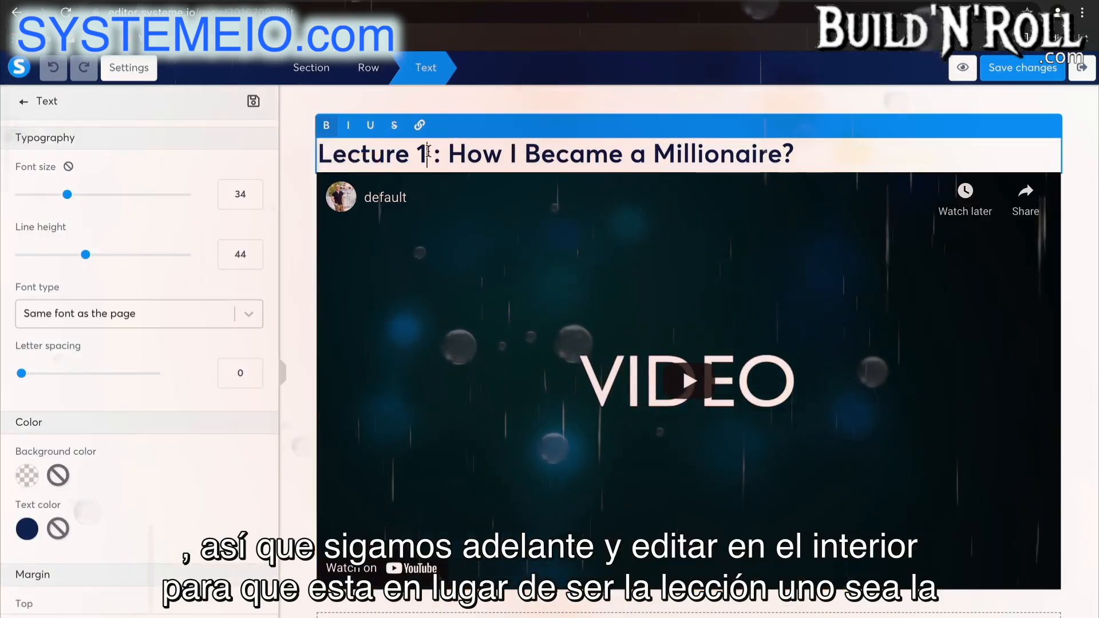
pyautogui.click(427, 154)
pyautogui.press('BackSpace')
pyautogui.write('2')
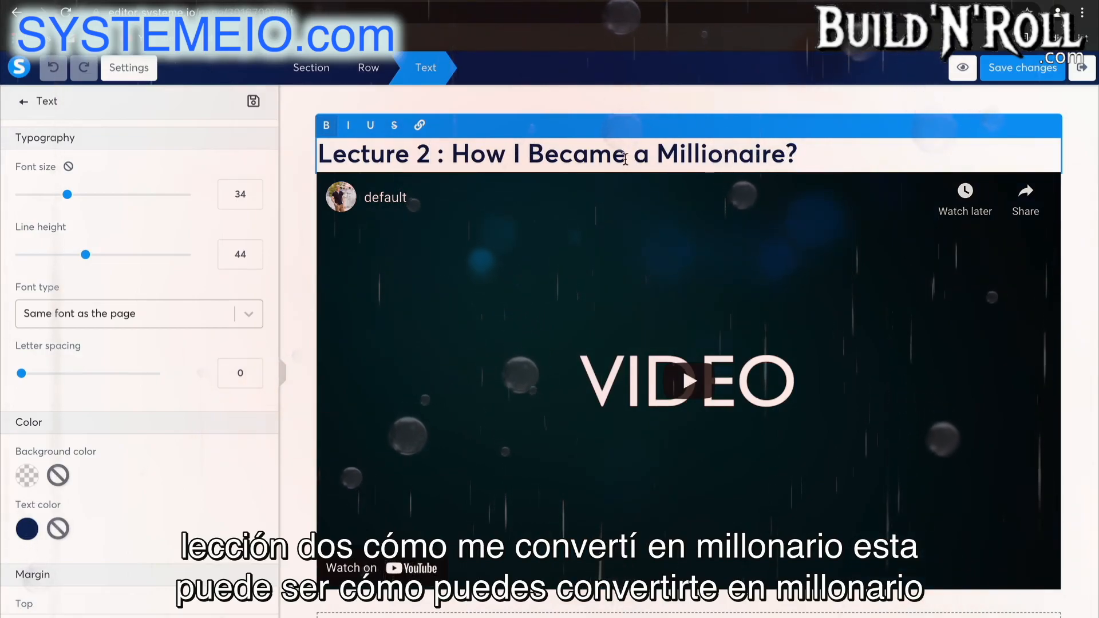
# Reword the rest of the Lecture 2 headline to "How You Can Become a Millionaire?".
pyautogui.click(520, 153)
pyautogui.press('BackSpace')
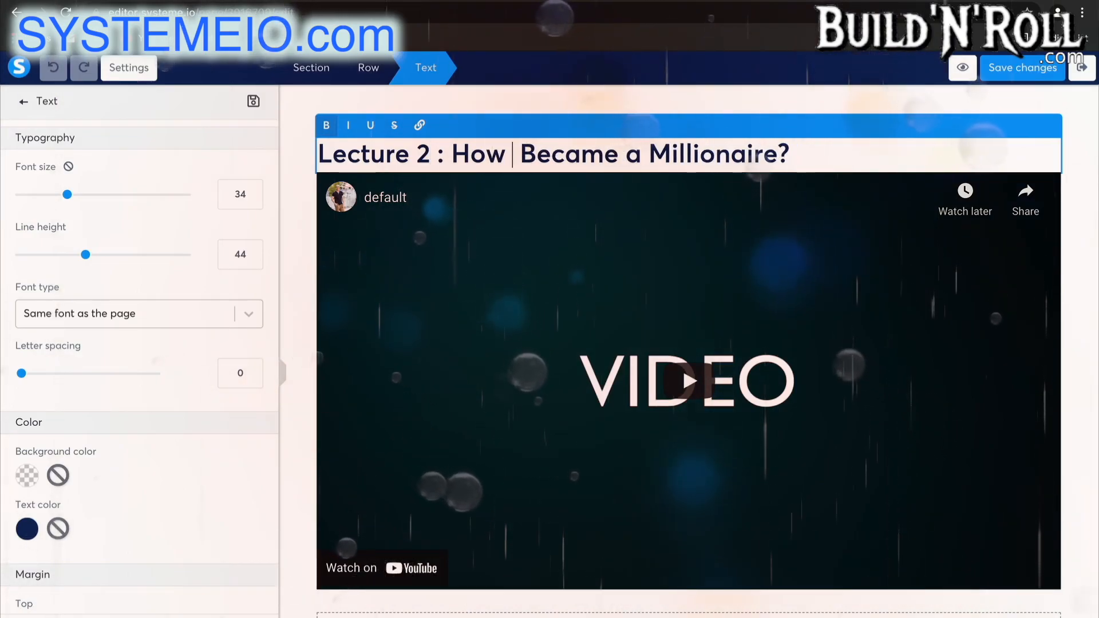
pyautogui.write('You Can')
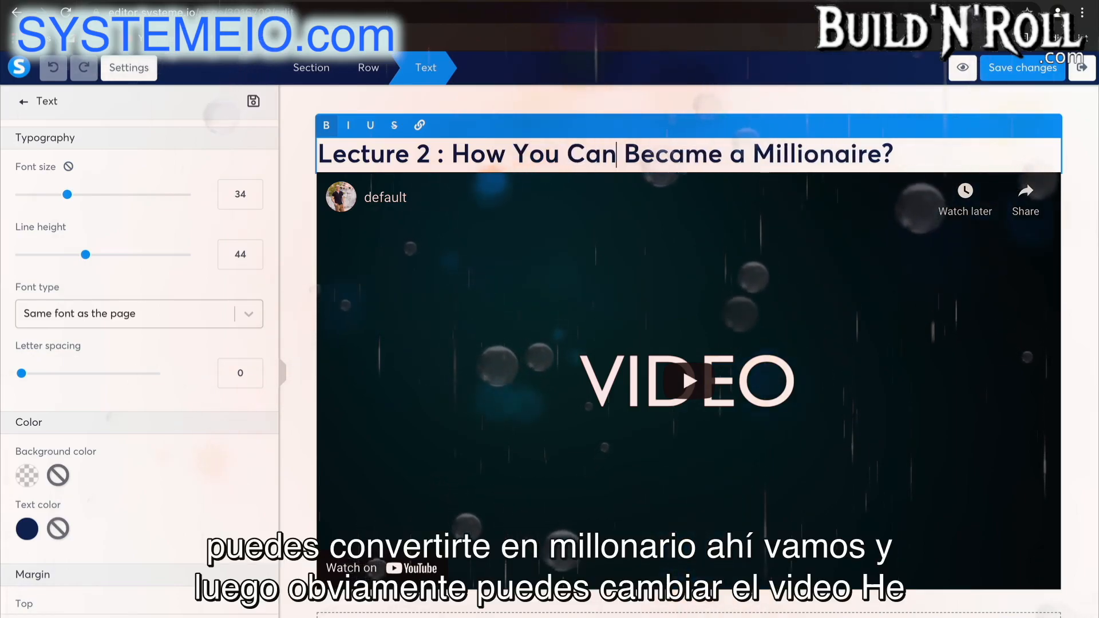
pyautogui.click(684, 155)
pyautogui.press('BackSpace')
pyautogui.write('o')
# Look over the Lecture 2 page content, save its changes and return to the course curriculum.
pyautogui.scroll(-1, 812, 216)
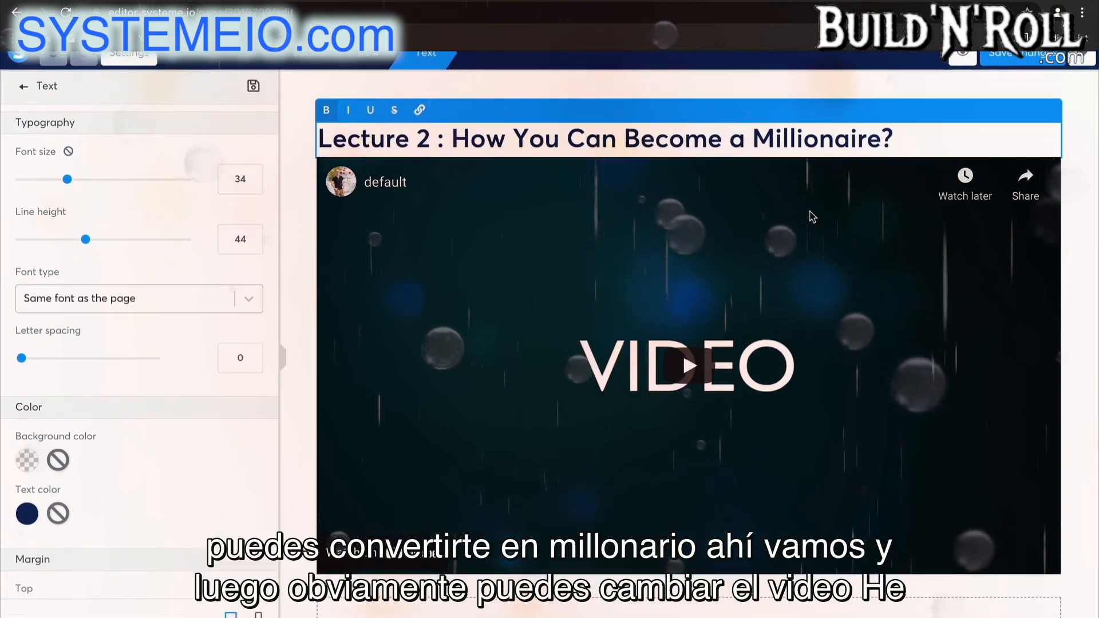
pyautogui.click(812, 216)
pyautogui.scroll(-4, 812, 216)
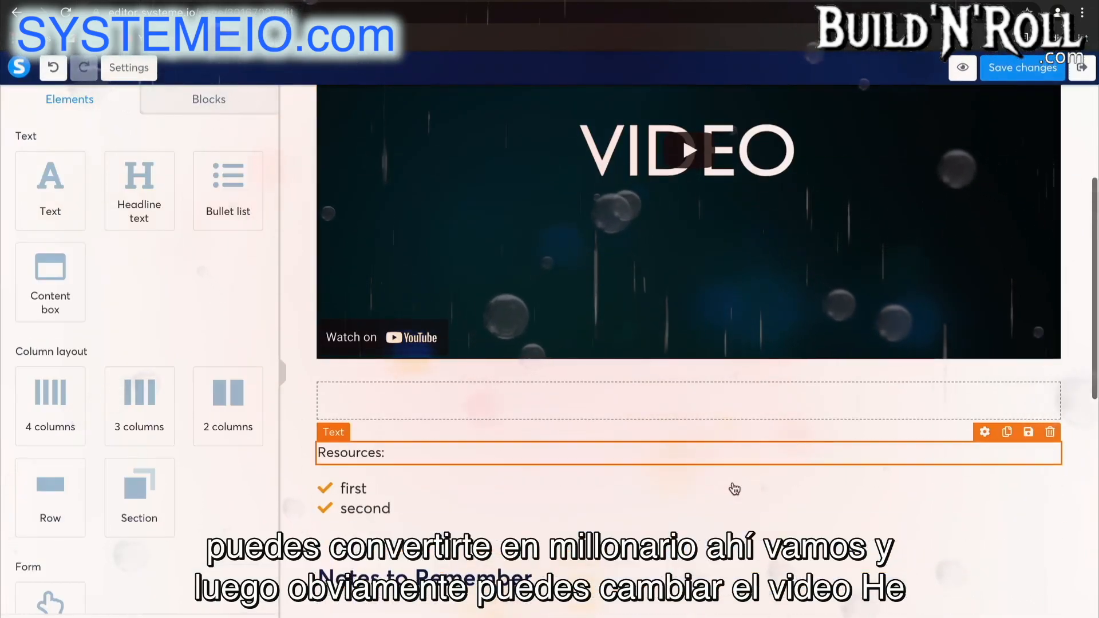
pyautogui.scroll(2, 928, 207)
pyautogui.scroll(2, 929, 208)
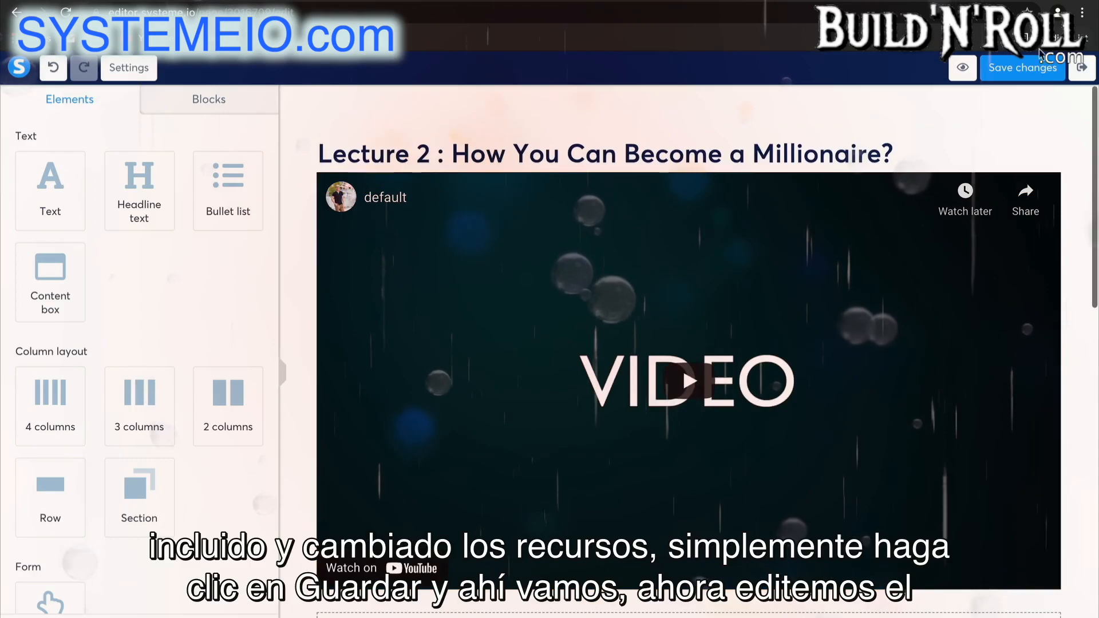
pyautogui.click(1013, 74)
pyautogui.click(1080, 82)
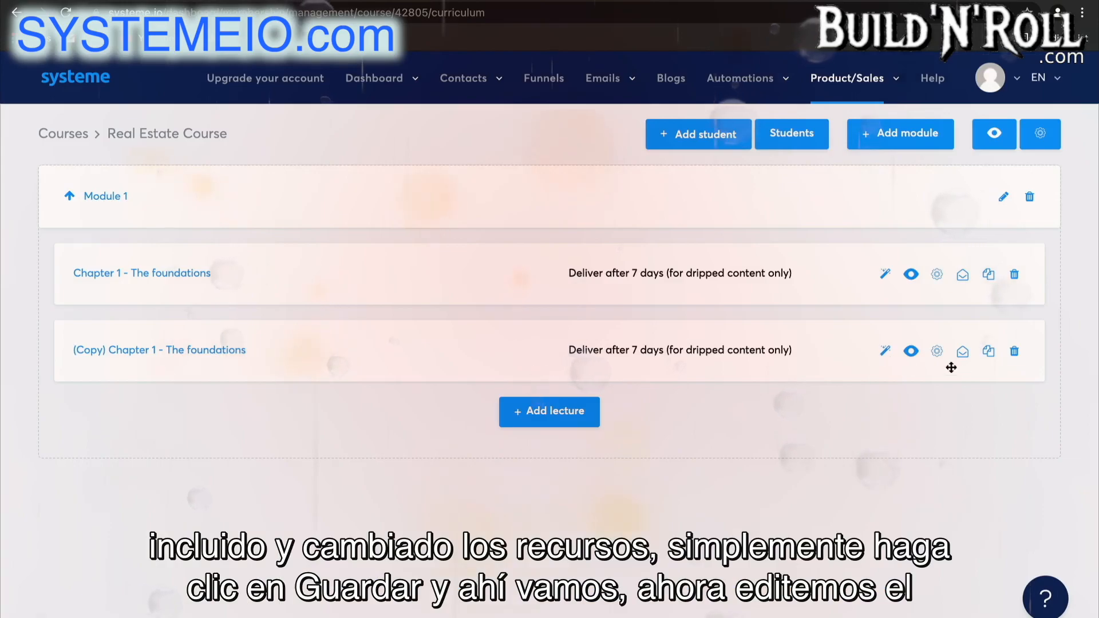
# Rename the copied lecture "Chapter 2 - The next step" and save it.
pyautogui.click(937, 352)
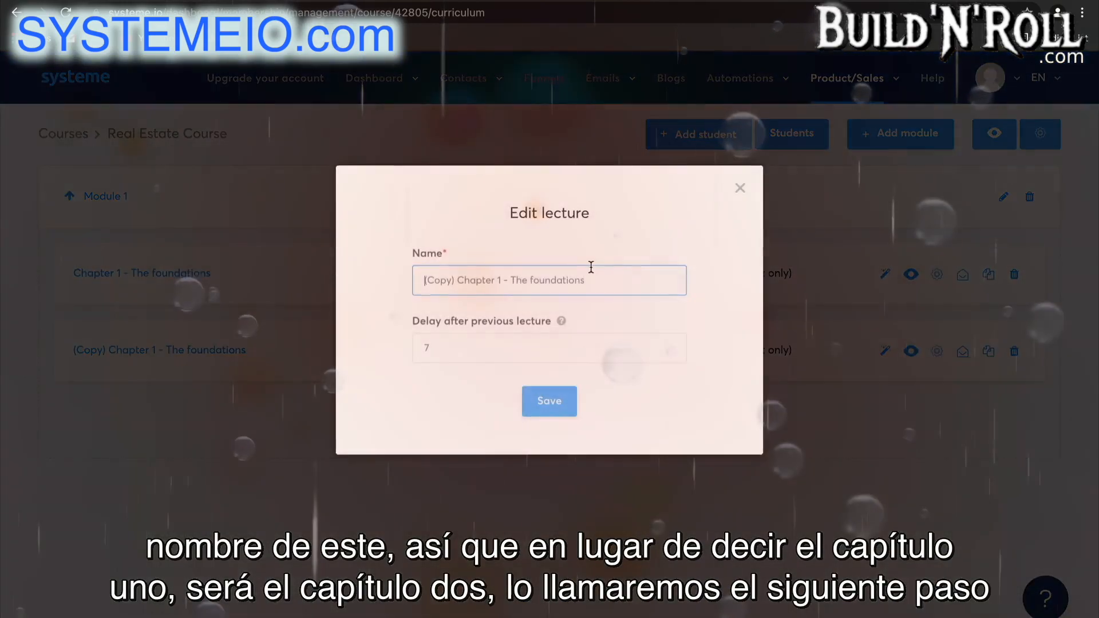
pyautogui.click(503, 280)
pyautogui.press('BackSpace')
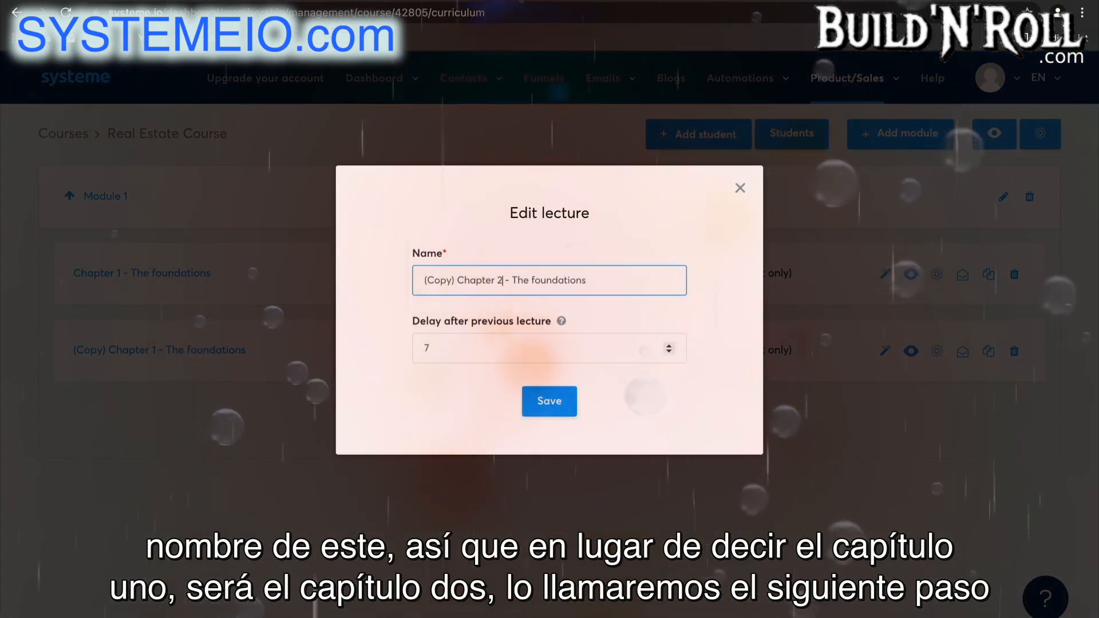
pyautogui.write('2')
pyautogui.moveTo(587, 280); pyautogui.dragTo(534, 279)
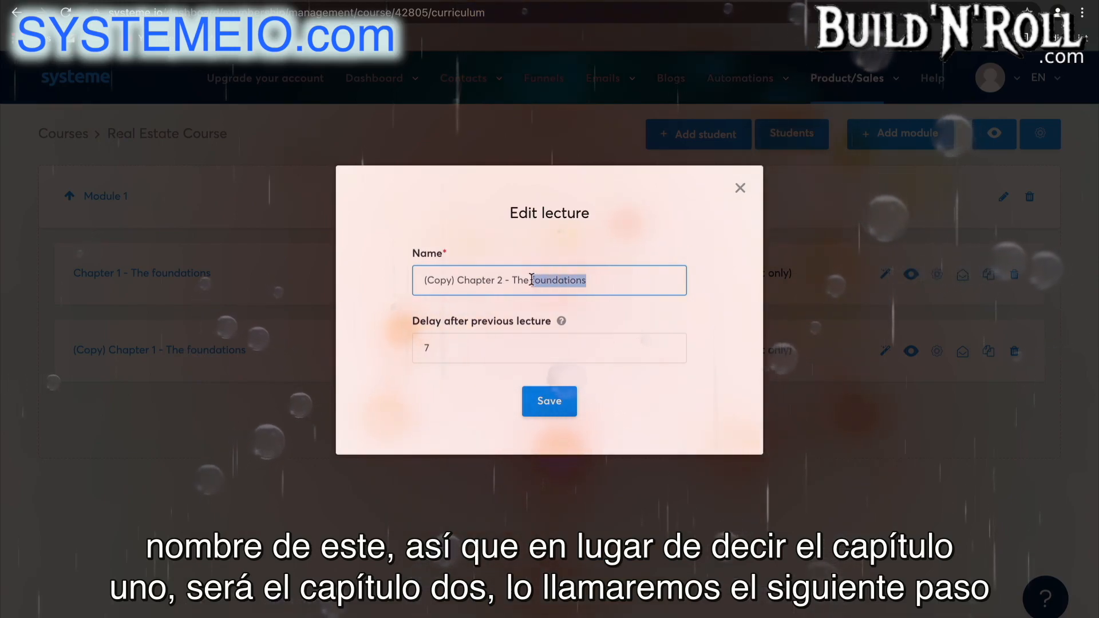
pyautogui.press('BackSpace')
pyautogui.write('ne')
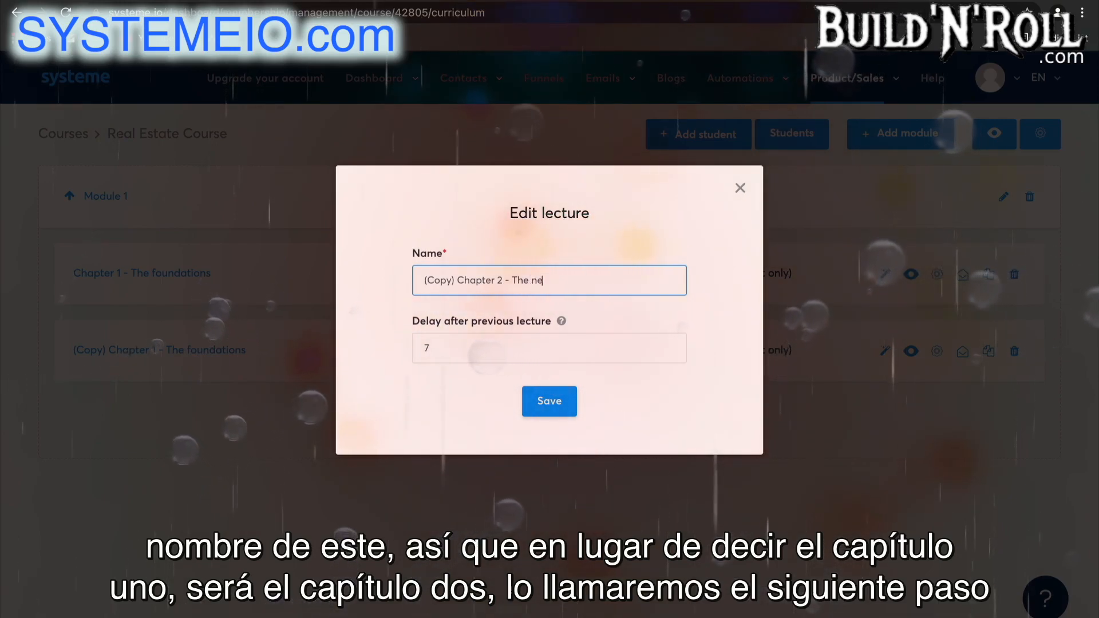
pyautogui.write('xt step')
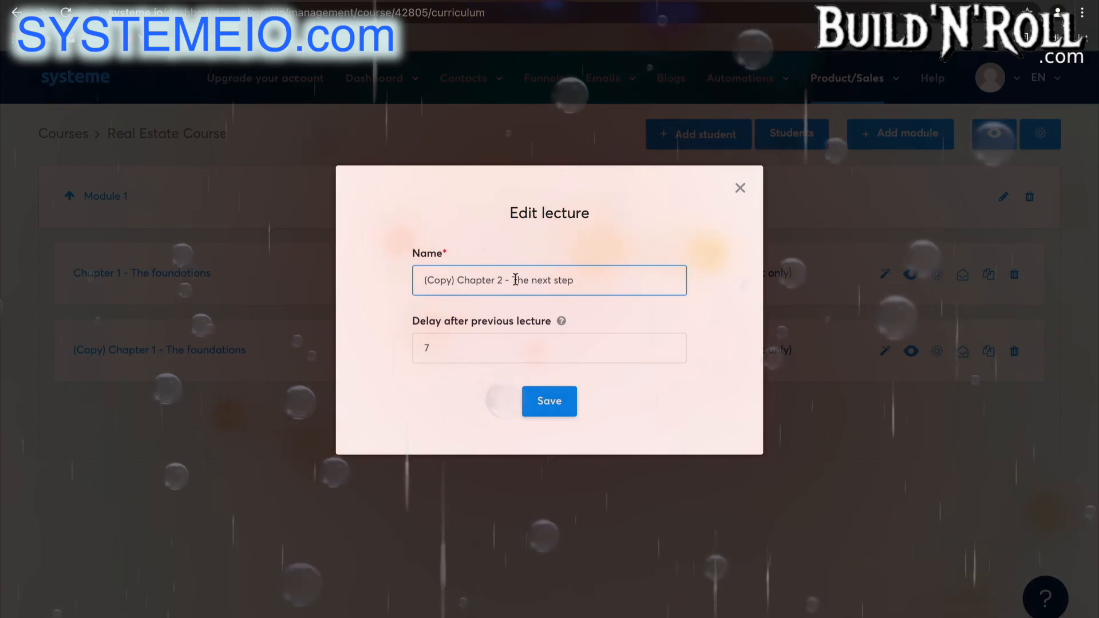
pyautogui.moveTo(459, 278); pyautogui.dragTo(407, 280)
pyautogui.press('BackSpace')
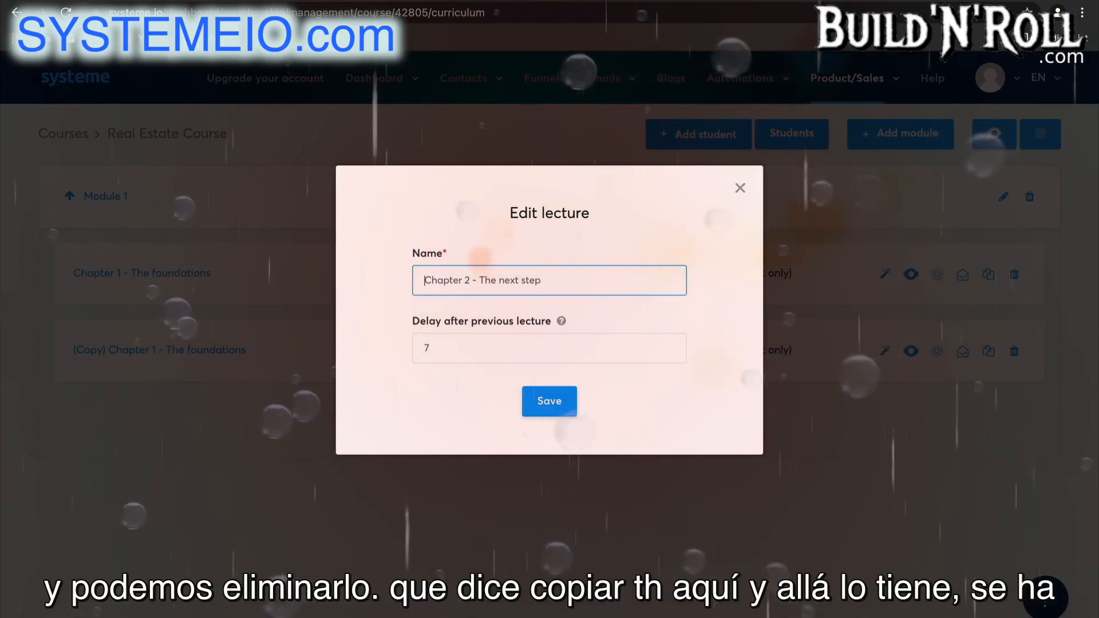
pyautogui.click(550, 402)
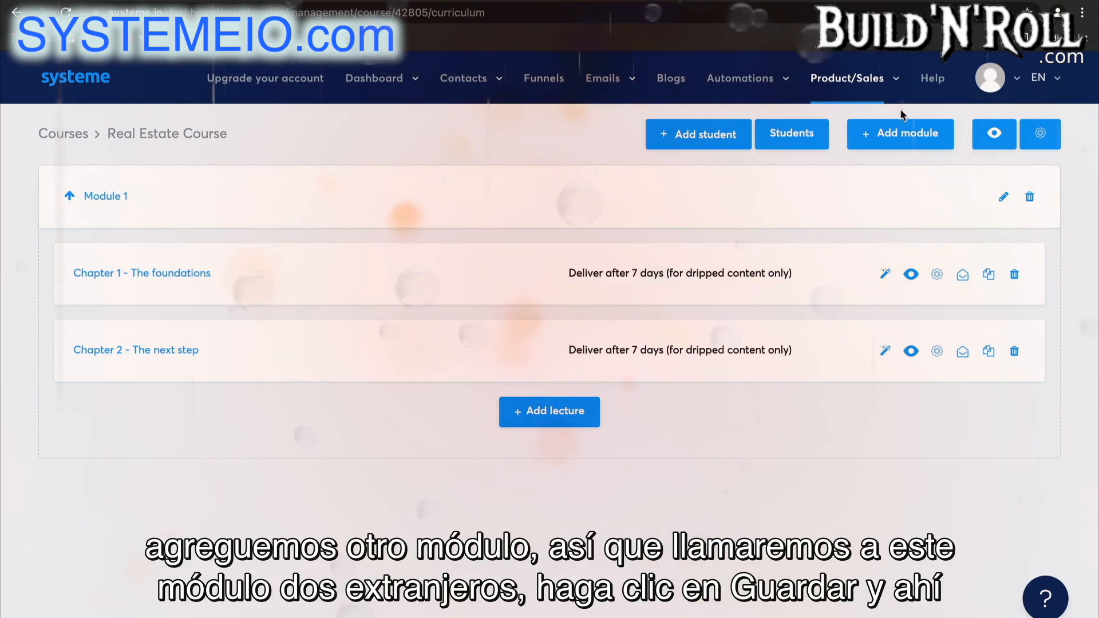
# Add a new module named "Module 2" to the Real Estate Course.
pyautogui.click(864, 133)
pyautogui.write('Module ')
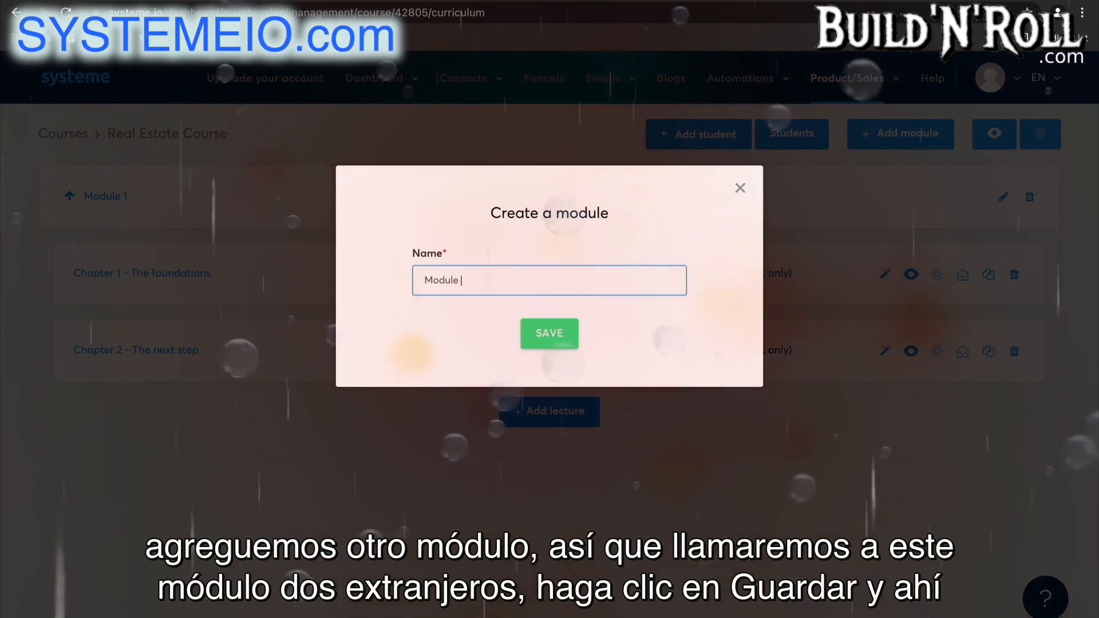
pyautogui.write('2')
pyautogui.click(536, 331)
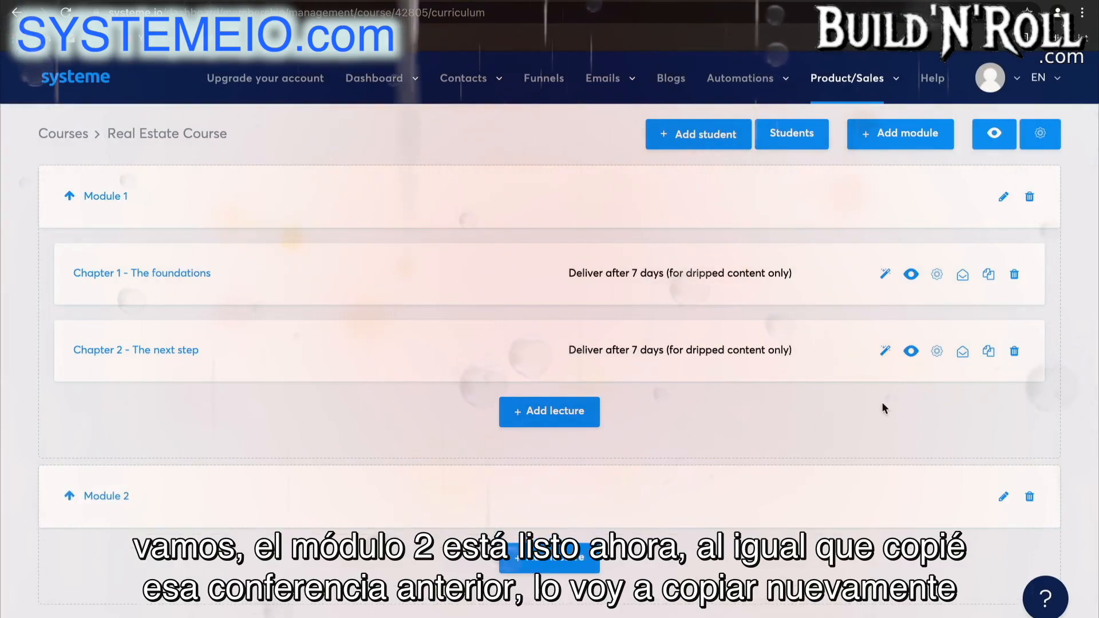
# Duplicate the "Chapter 2 - The next step" lecture and move the copy into Module 2.
pyautogui.click(991, 355)
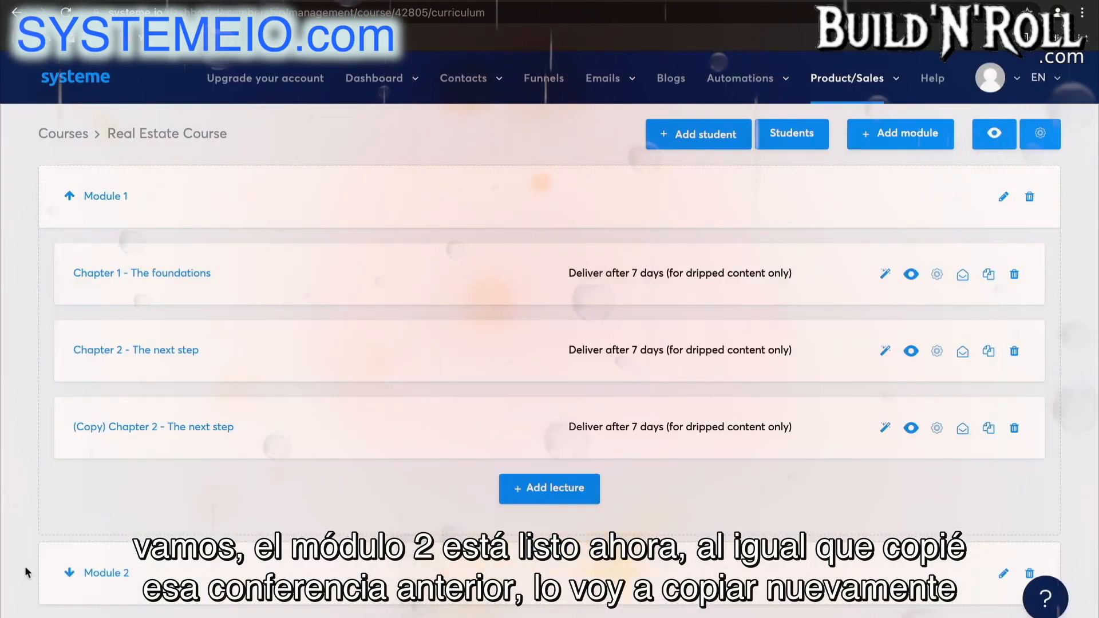
pyautogui.click(69, 572)
pyautogui.scroll(-1, 343, 446)
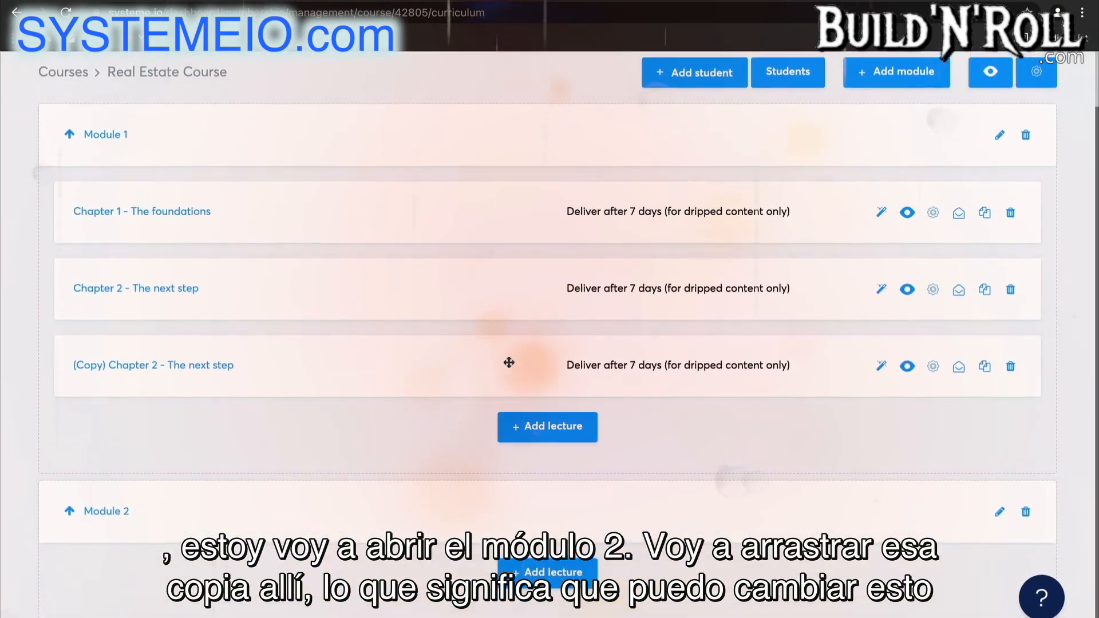
pyautogui.moveTo(652, 371); pyautogui.dragTo(649, 535)
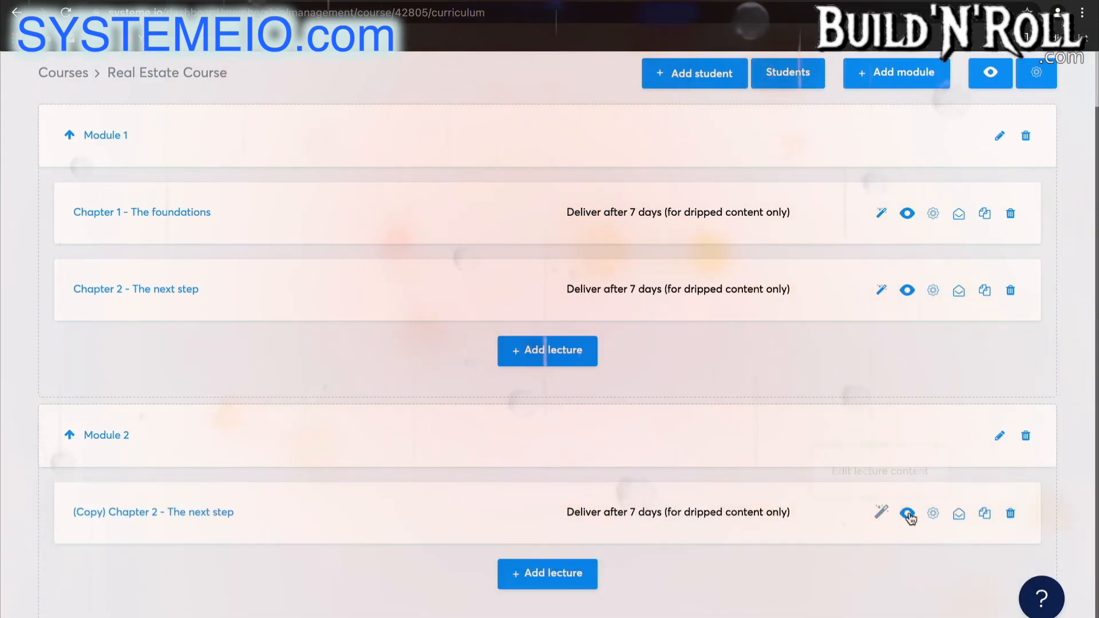
# Review the name and delay settings of the copied lecture in Module 2, save them and expand the module.
pyautogui.click(933, 514)
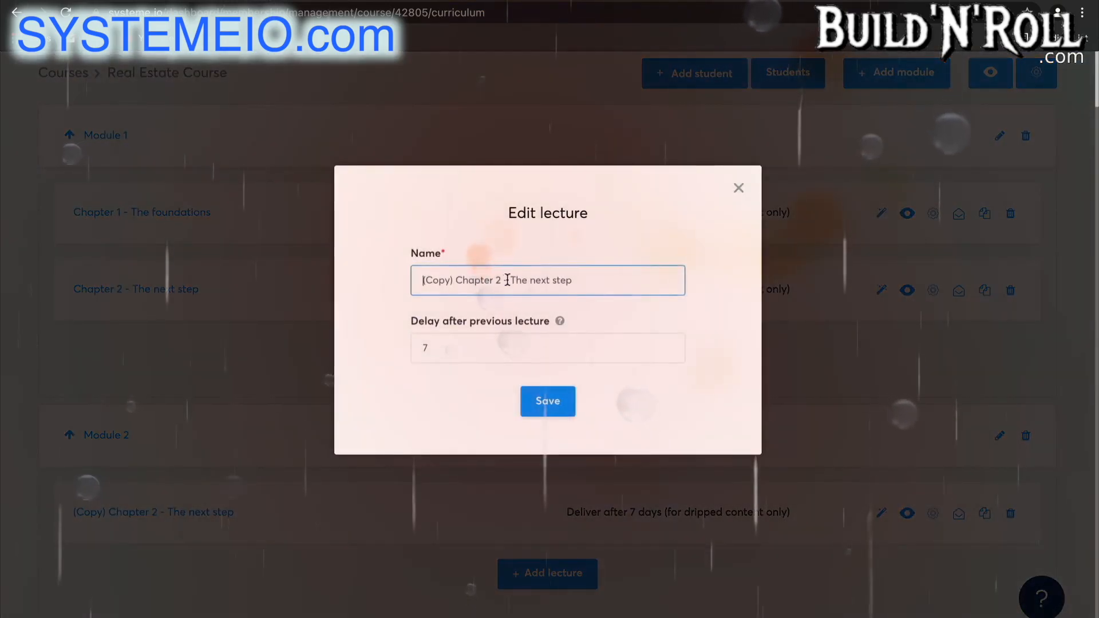
pyautogui.click(548, 402)
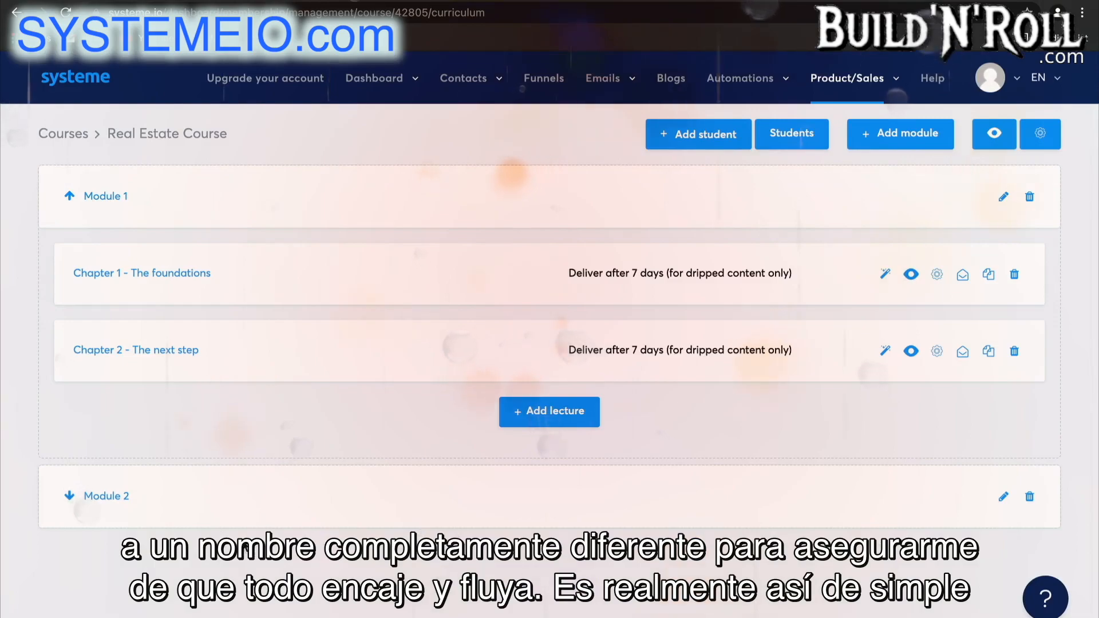
pyautogui.click(421, 506)
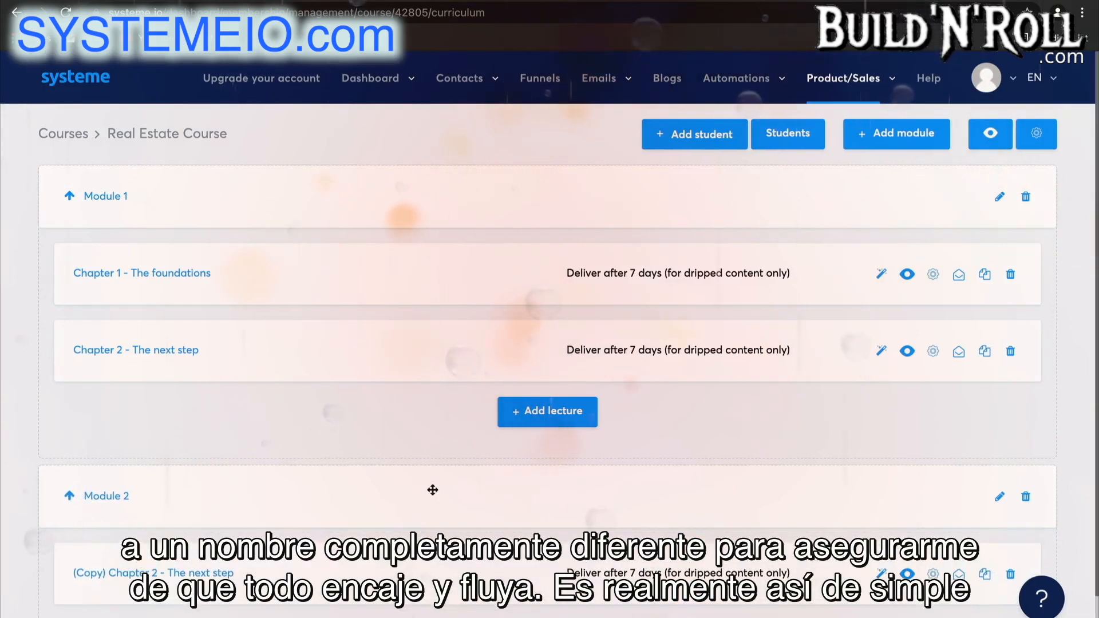